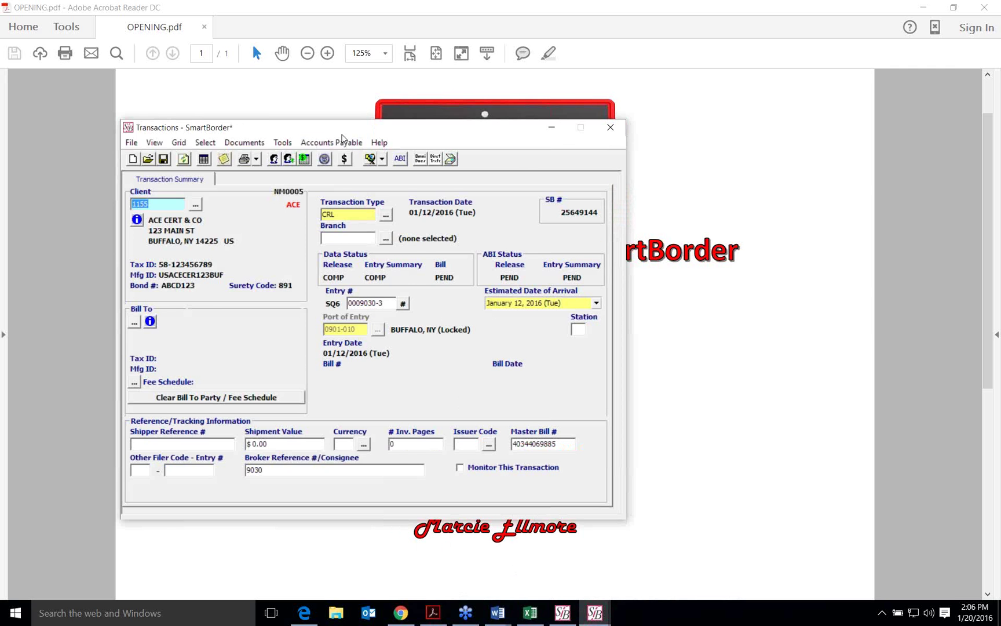
- Open the Release/Entry Editor for the CRL transaction and examine the entry's header data
left_click_drag(340, 133, 446, 109)
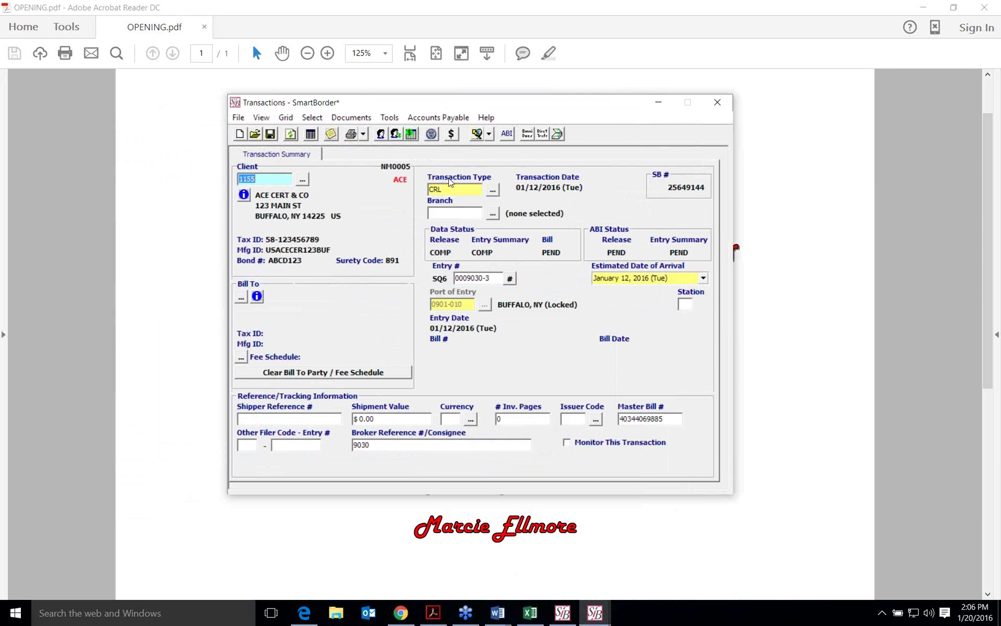
left_click(431, 134)
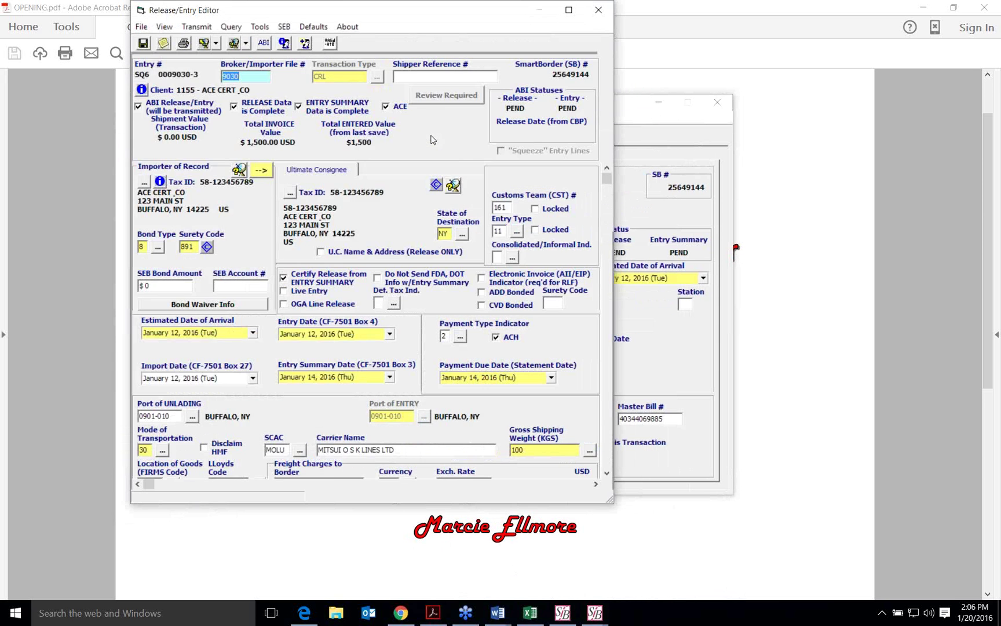
left_click_drag(299, 6, 423, 82)
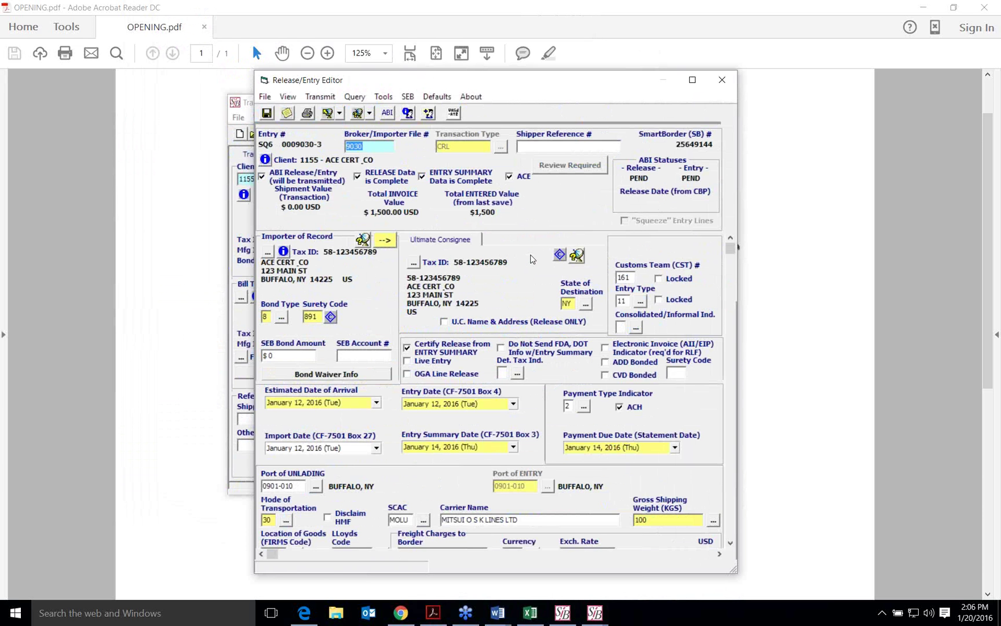
left_click(377, 356)
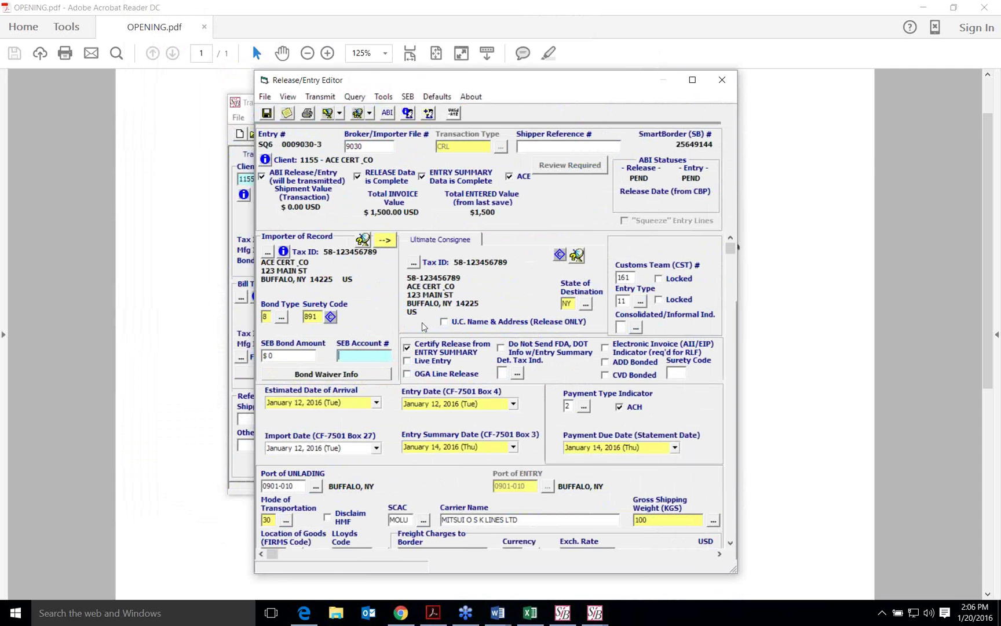
left_click(363, 373)
left_click(213, 152)
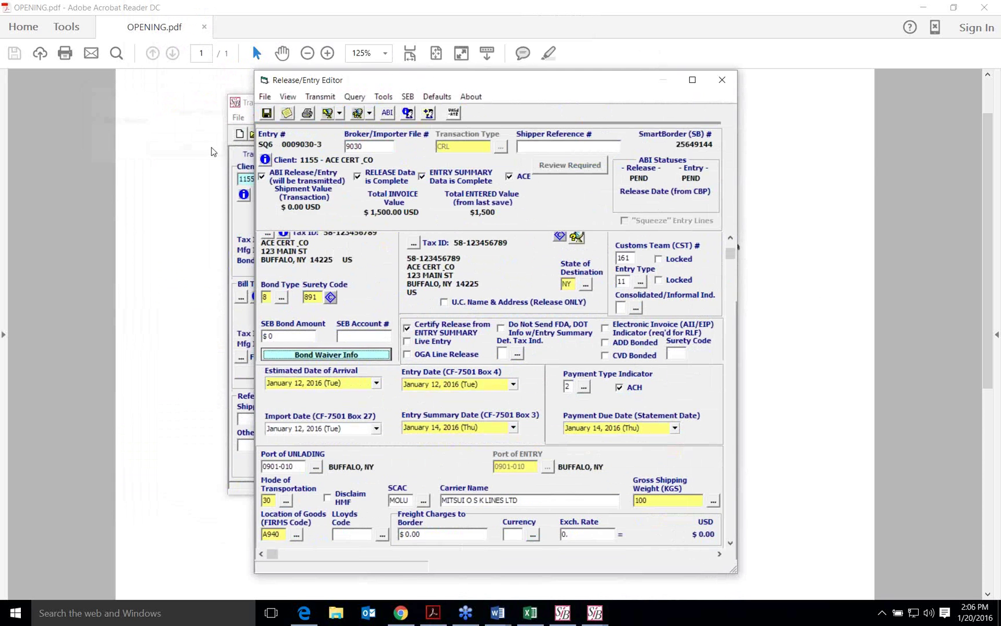
- Open CBP line item 001 for editing and read through the OGA flag requirements of its tariff number
left_click_drag(730, 255, 730, 364)
left_click(382, 455)
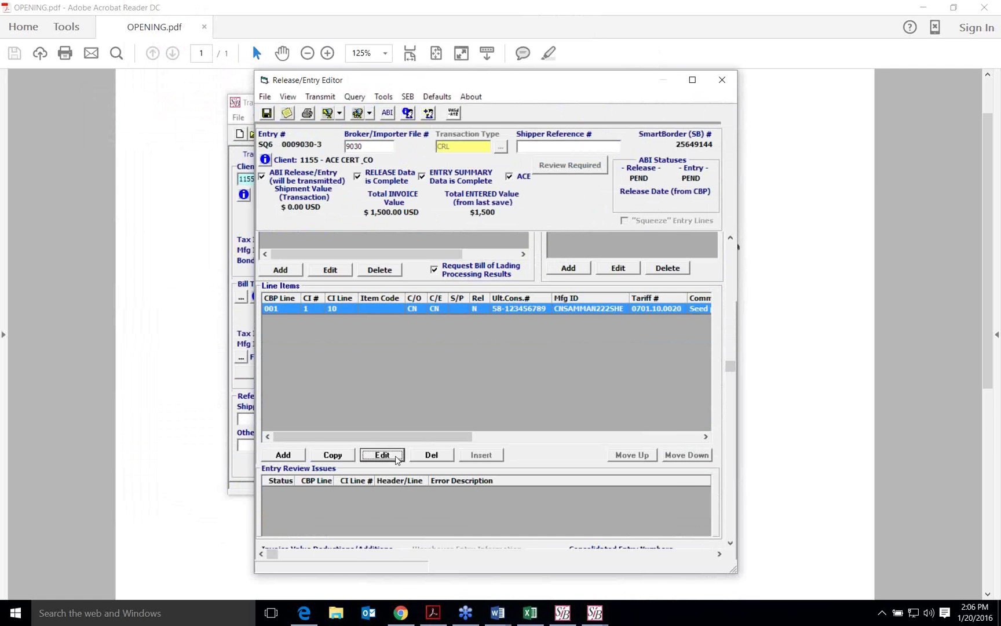
double_click(433, 310)
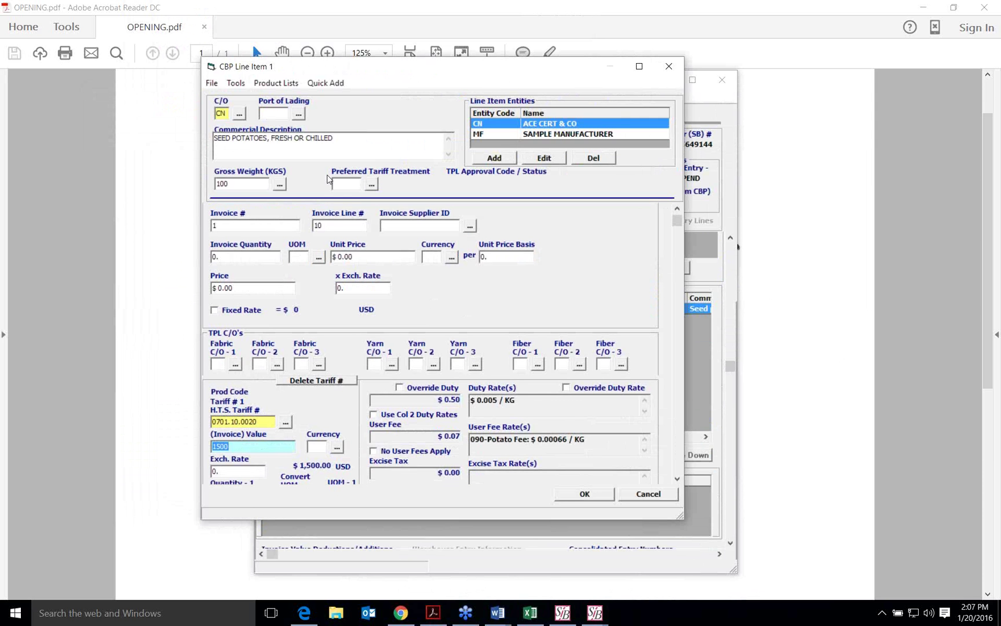
scroll(505, 268, "down", 5)
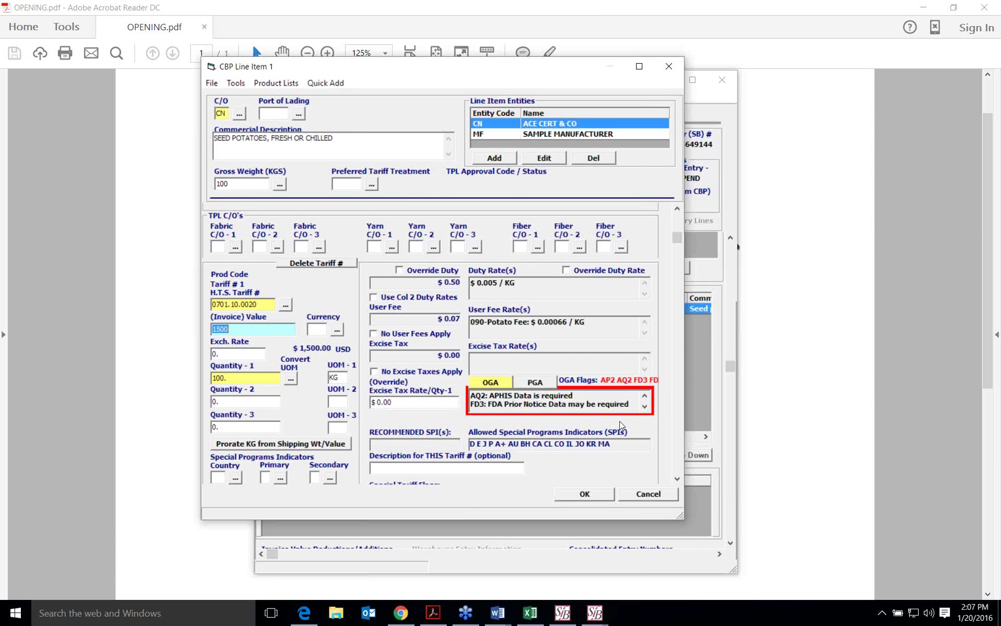
left_click(645, 407)
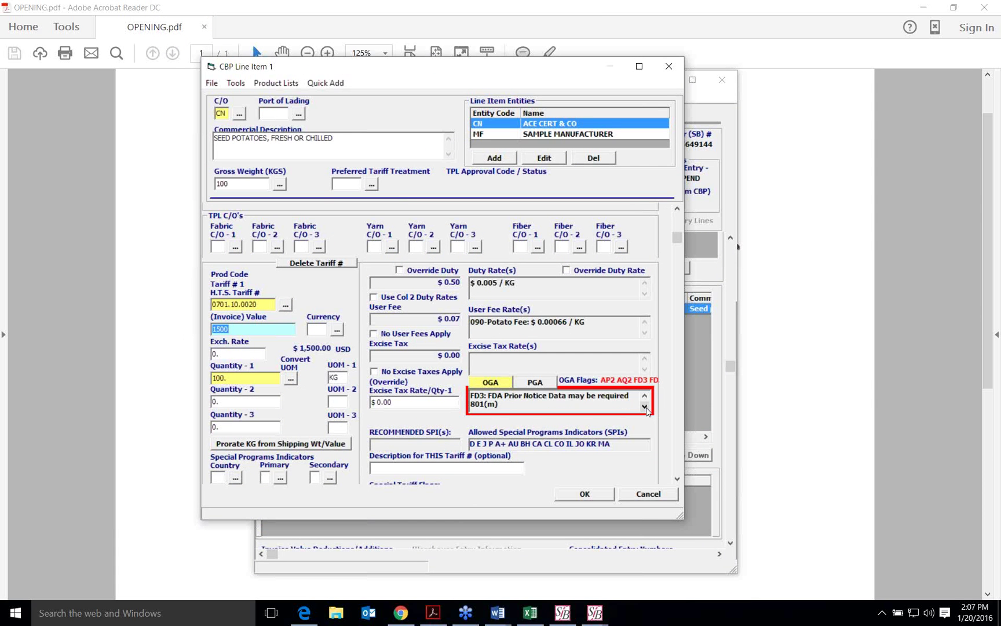
left_click(645, 407)
left_click(645, 406)
left_click(645, 407)
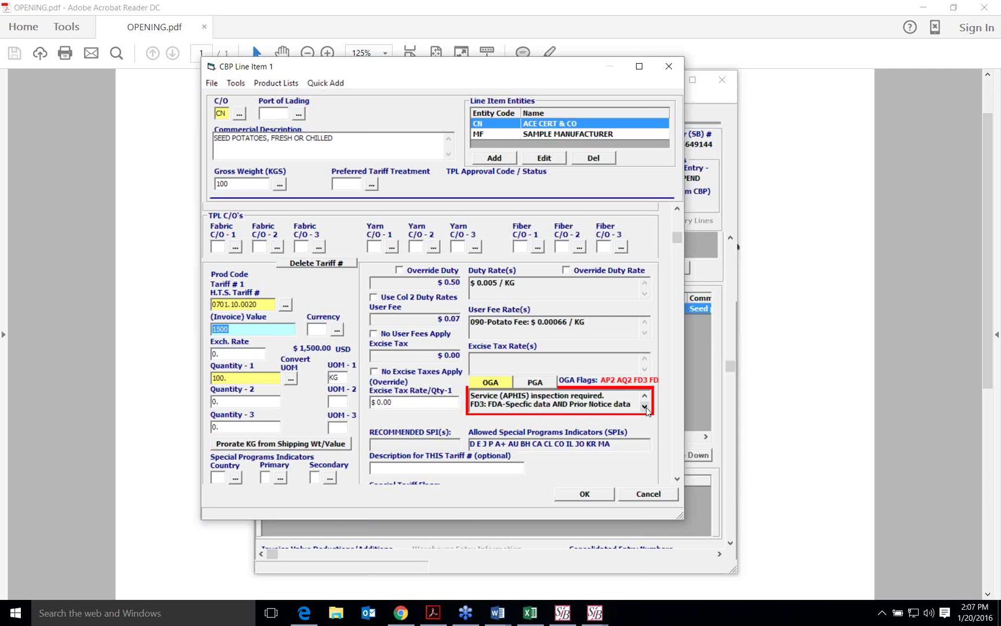
left_click(645, 407)
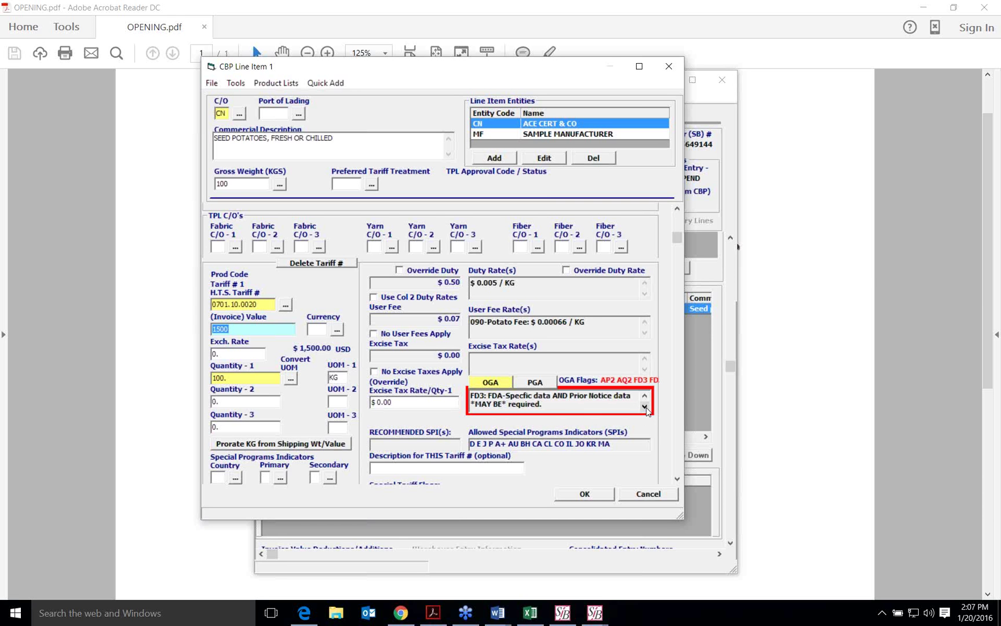
- Review the OGA data for the tariff number, including the FDA section, and leave the line item without changes
left_click(507, 385)
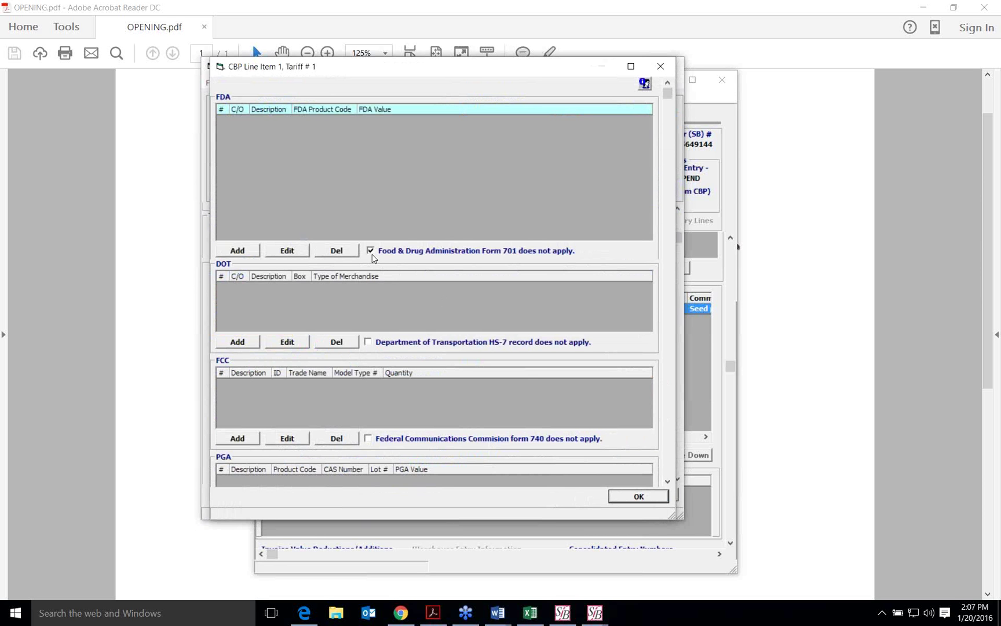
left_click(639, 496)
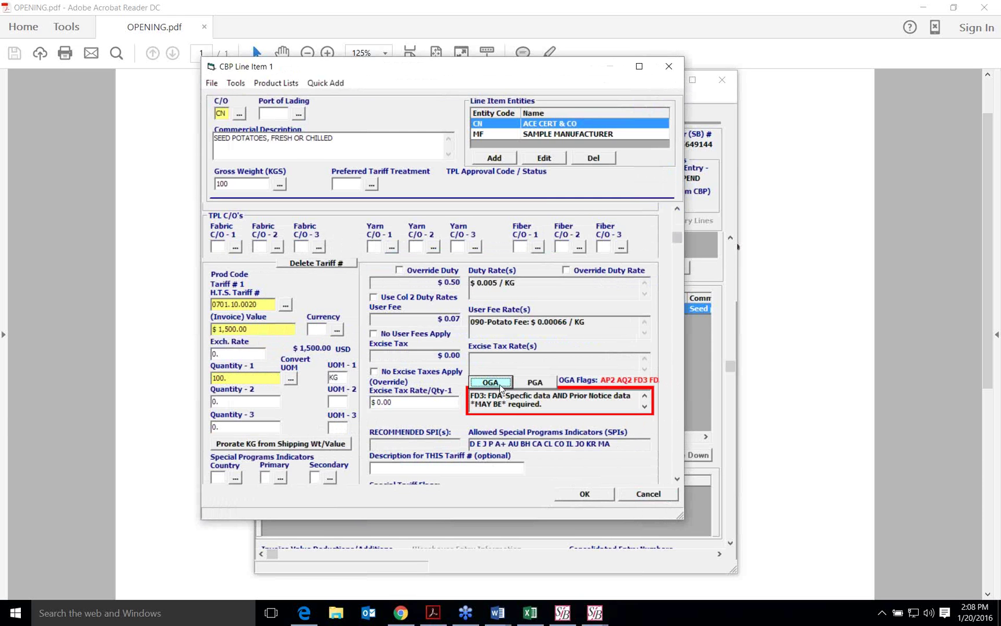
left_click(492, 383)
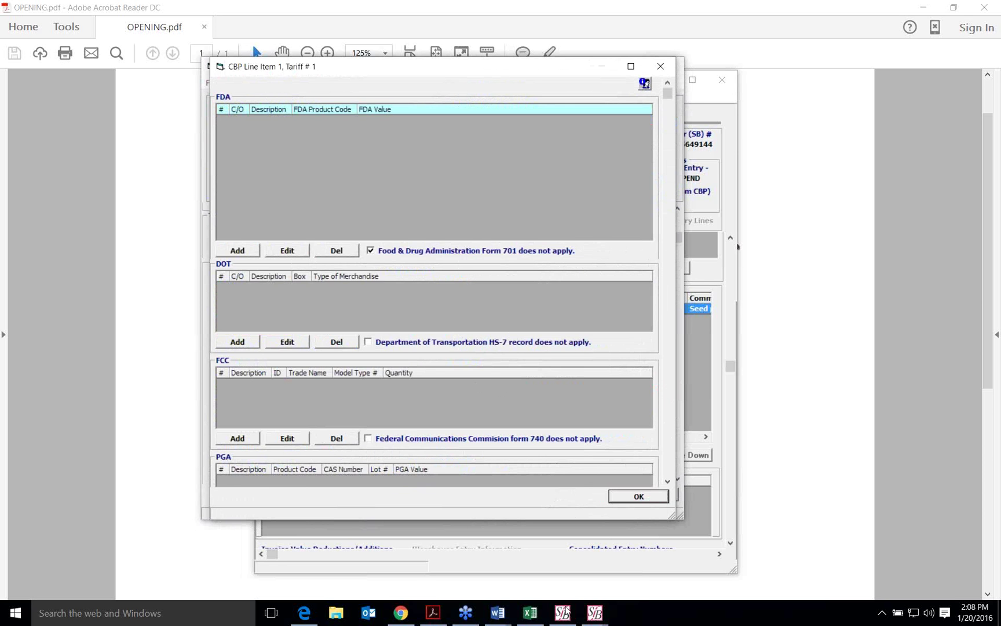
left_click(641, 496)
left_click(643, 494)
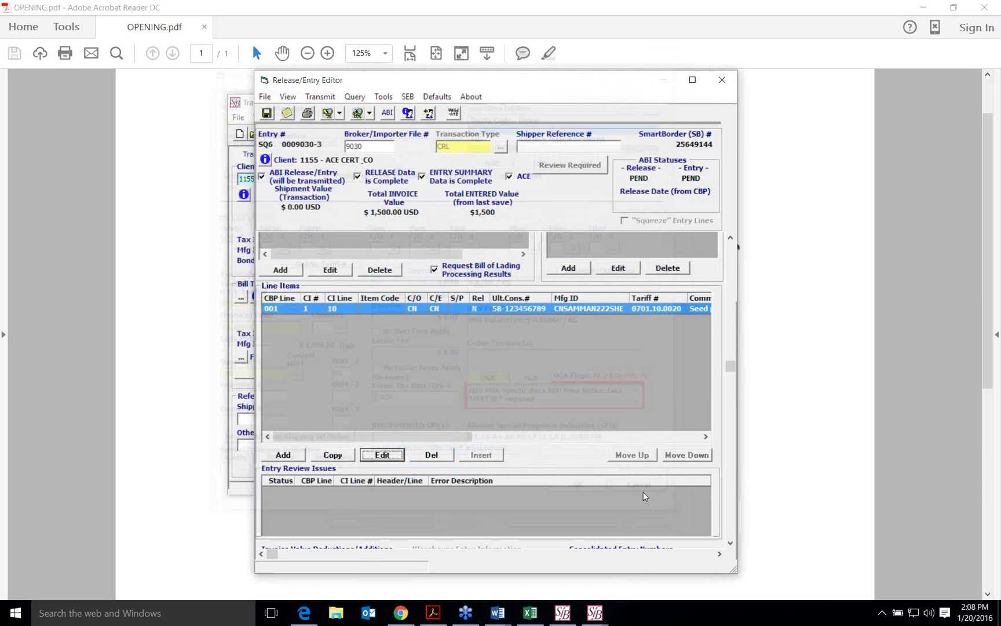
- Reopen line item 001, review its line item entities, and close it
left_click(570, 309)
double_click(570, 309)
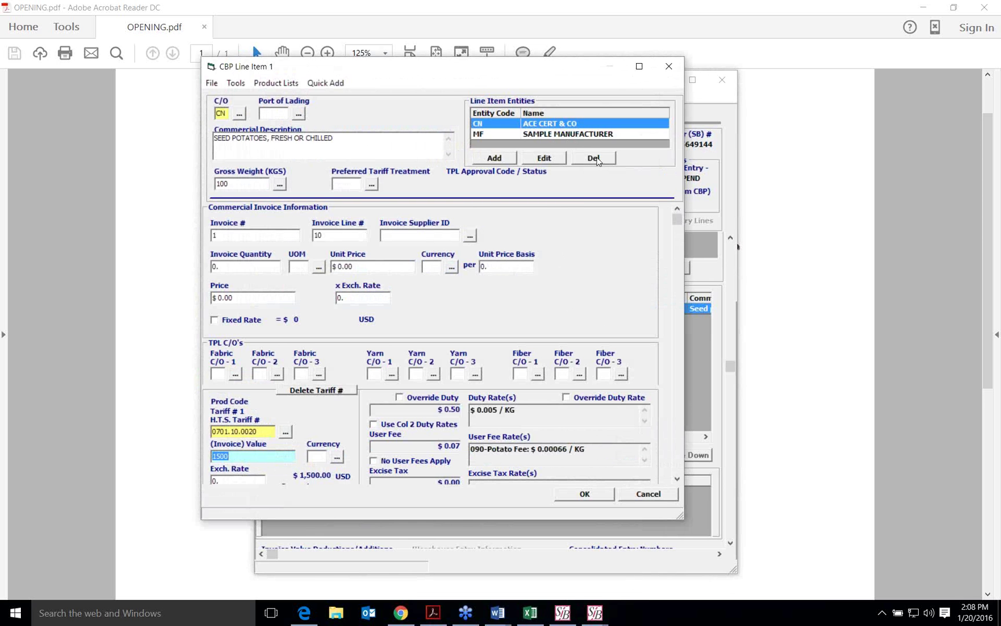
left_click(669, 66)
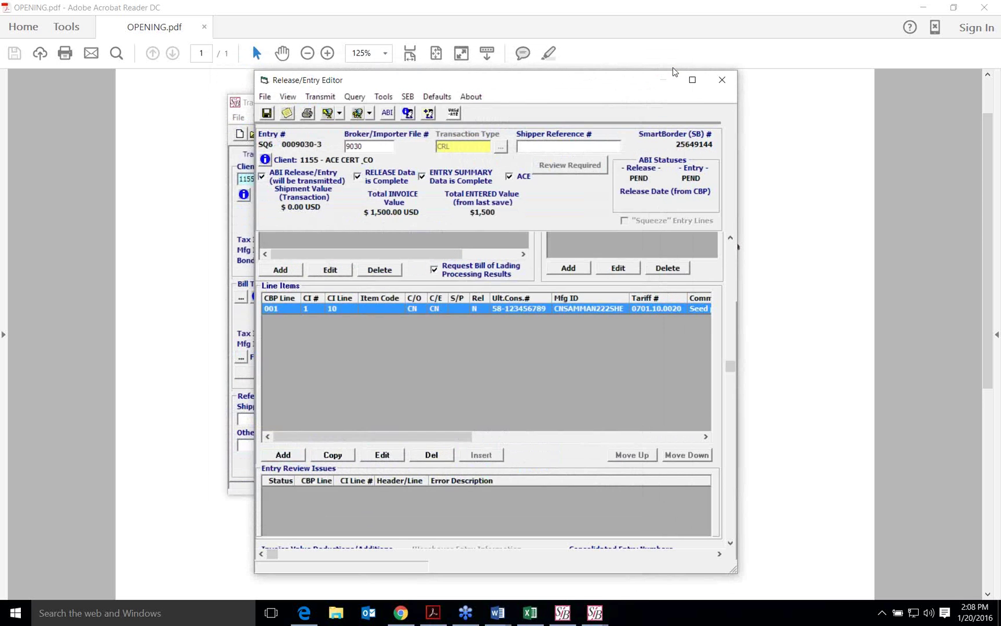
- Open the Entry Defaults and review the line item defaults for Manufacturer ID and Ultimate Consignee #, leaving them blank
left_click(383, 97)
mouse_move(441, 99)
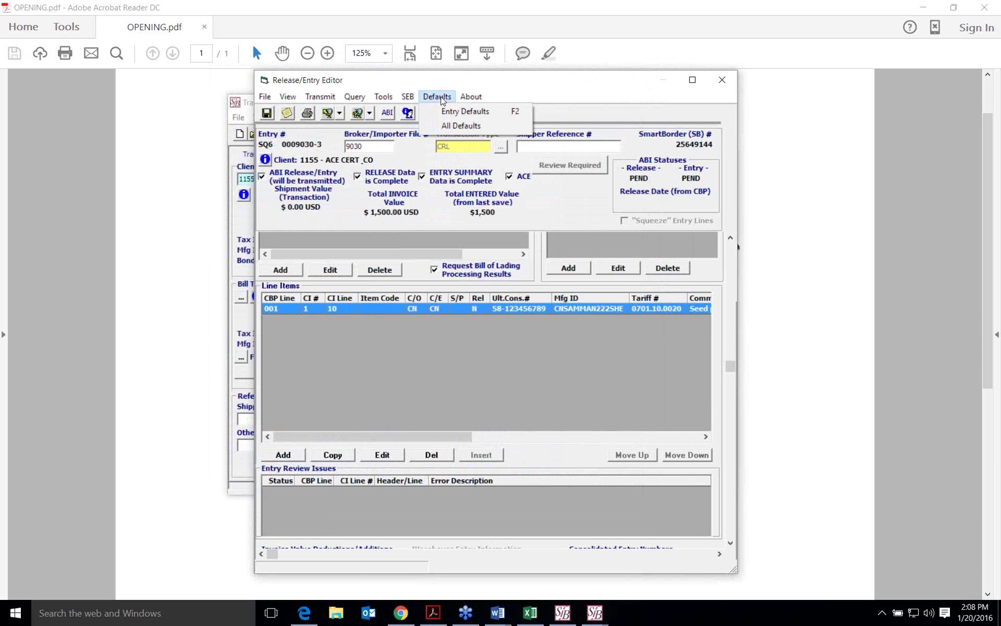
left_click(479, 115)
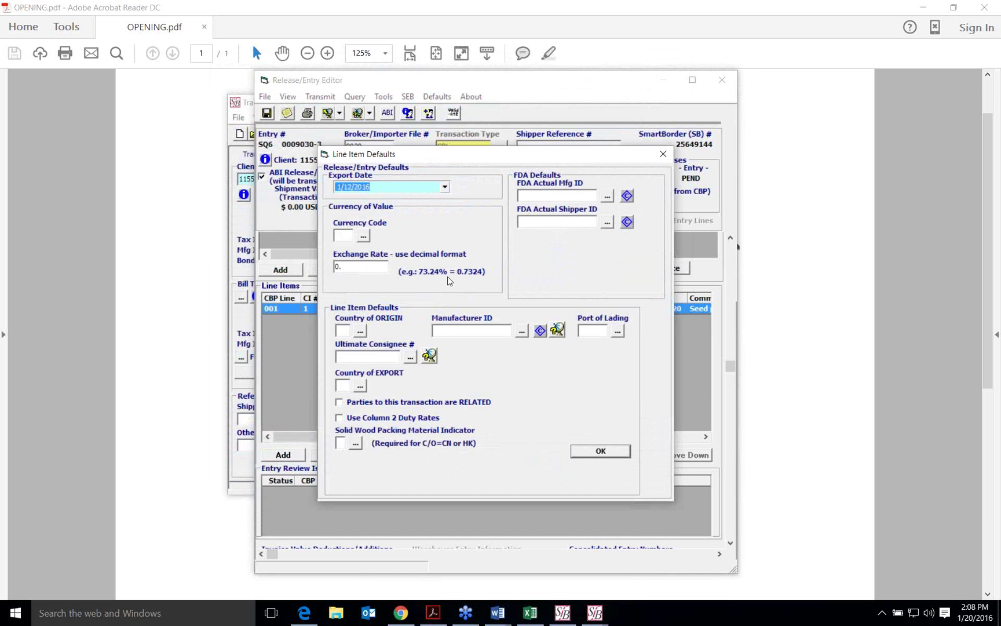
left_click(451, 330)
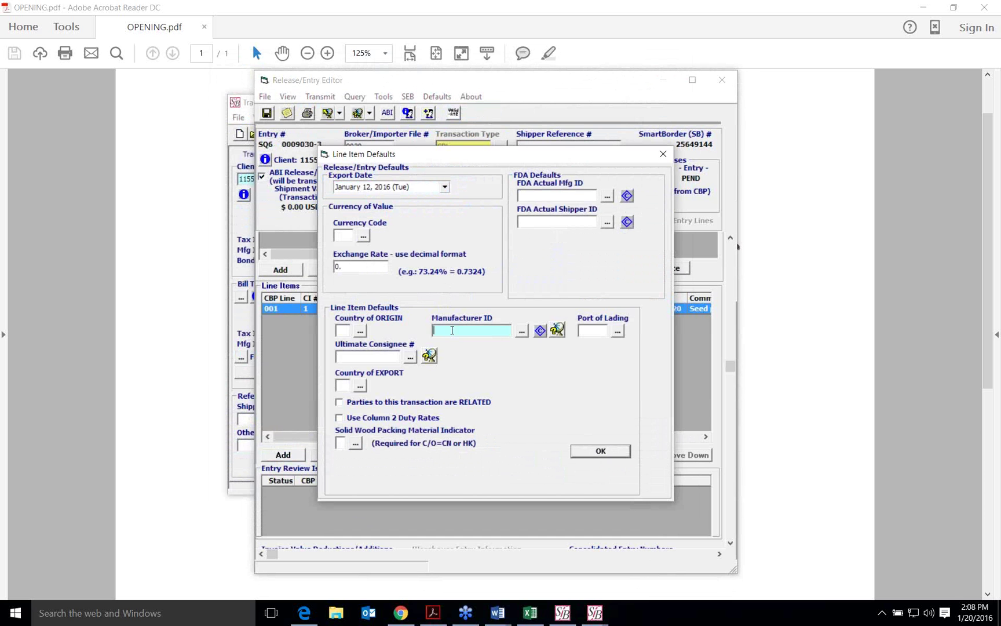
left_click(406, 355)
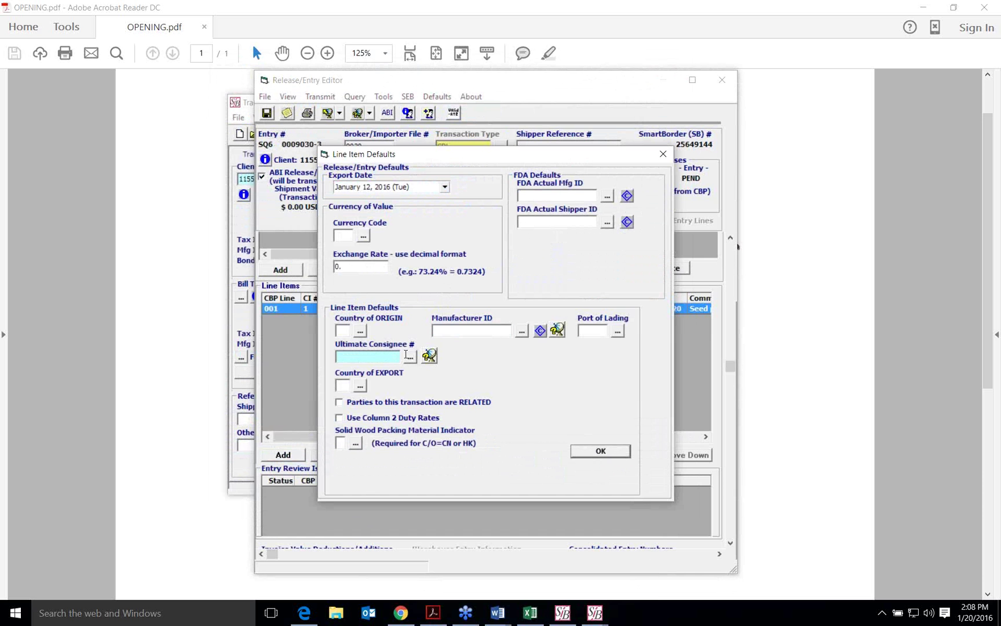
left_click(629, 454)
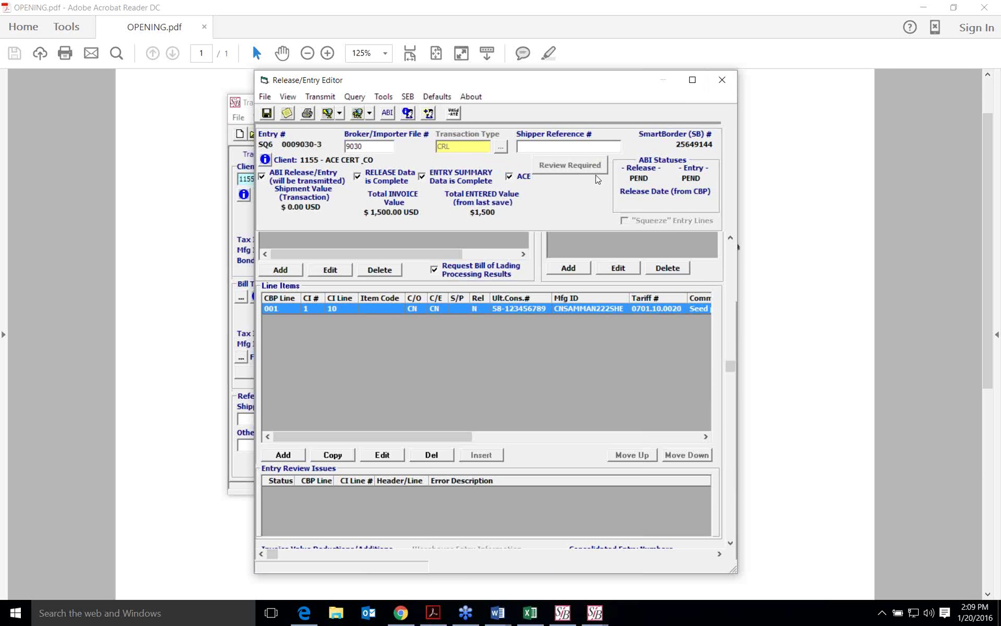
- Close the Release/Entry Editor and bring up the other SmartBorder window with the ACECRL transaction
left_click(722, 81)
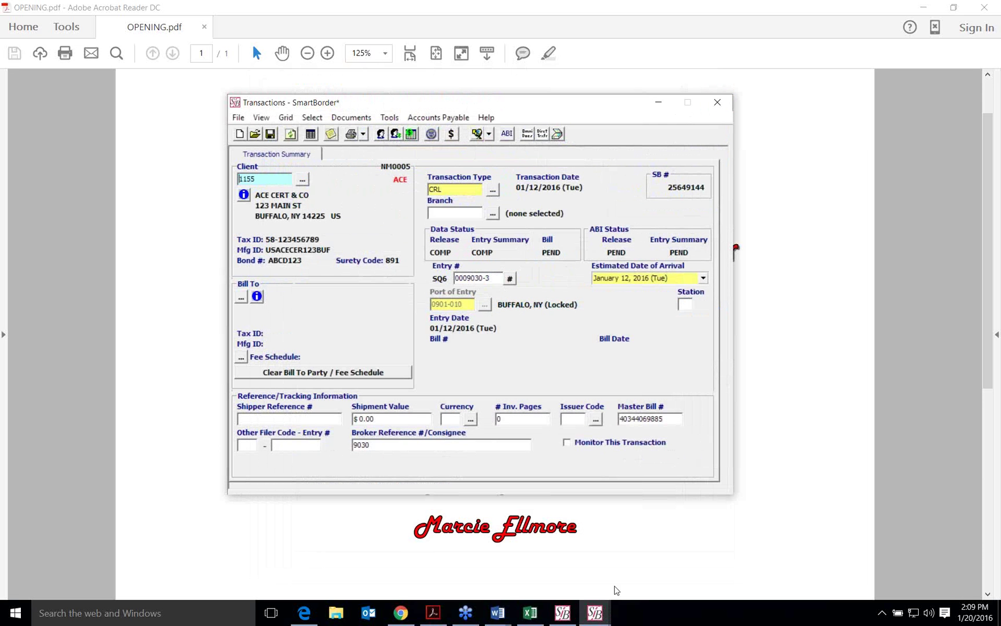
mouse_move(586, 612)
left_click(588, 544)
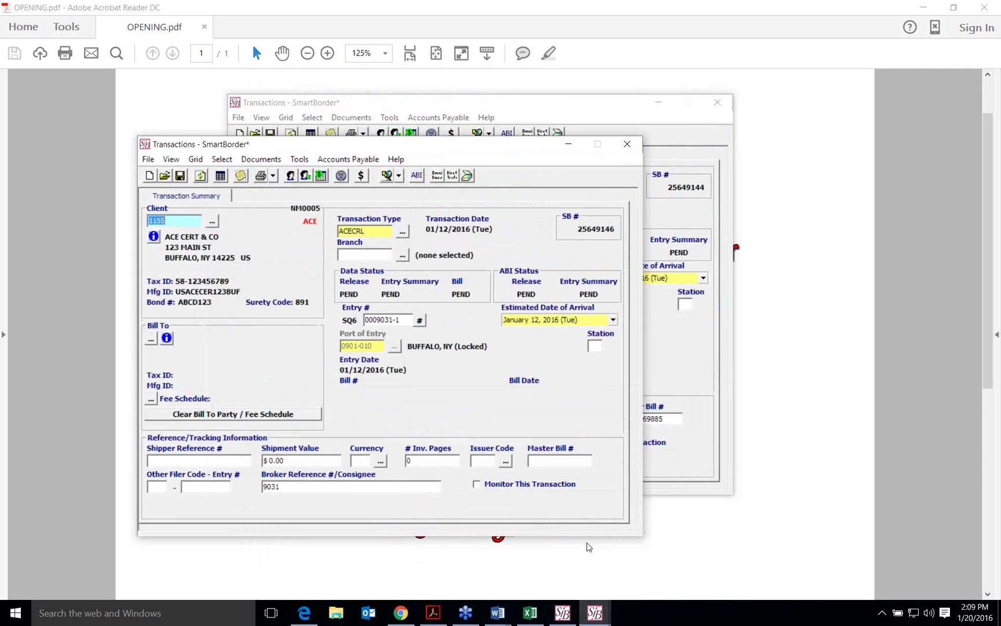
left_click_drag(439, 86, 439, 85)
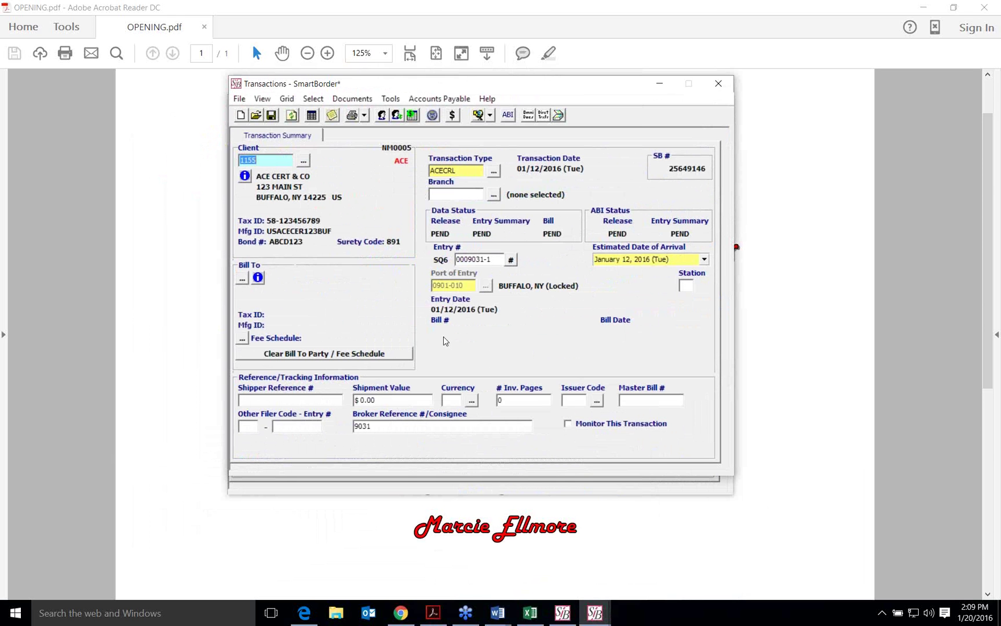
- Look through the available transaction types without choosing one, and open the Release/Entry Editor for the ACECRL transaction
left_click(494, 172)
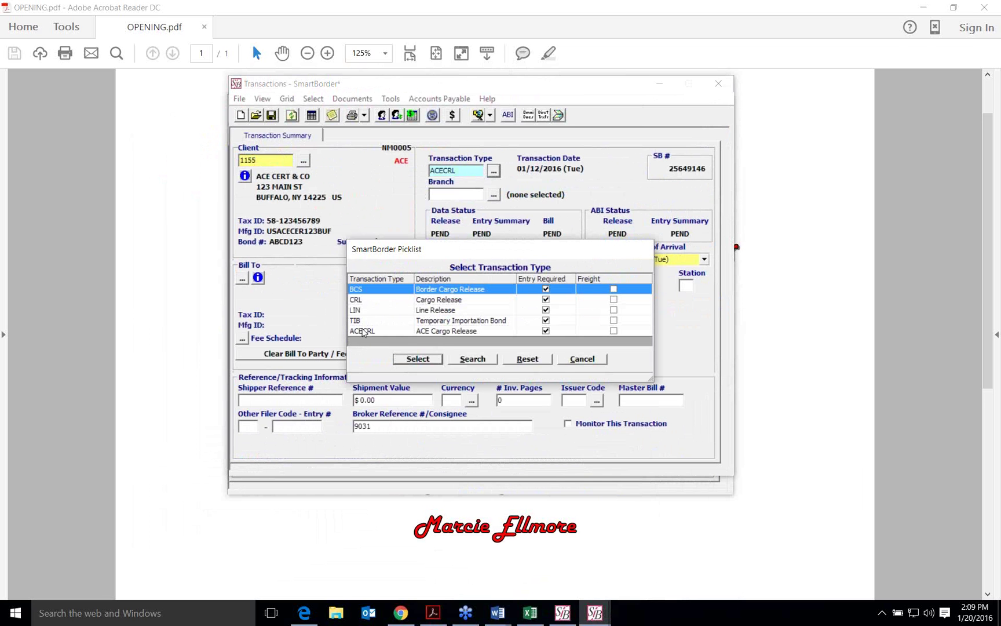
left_click(581, 360)
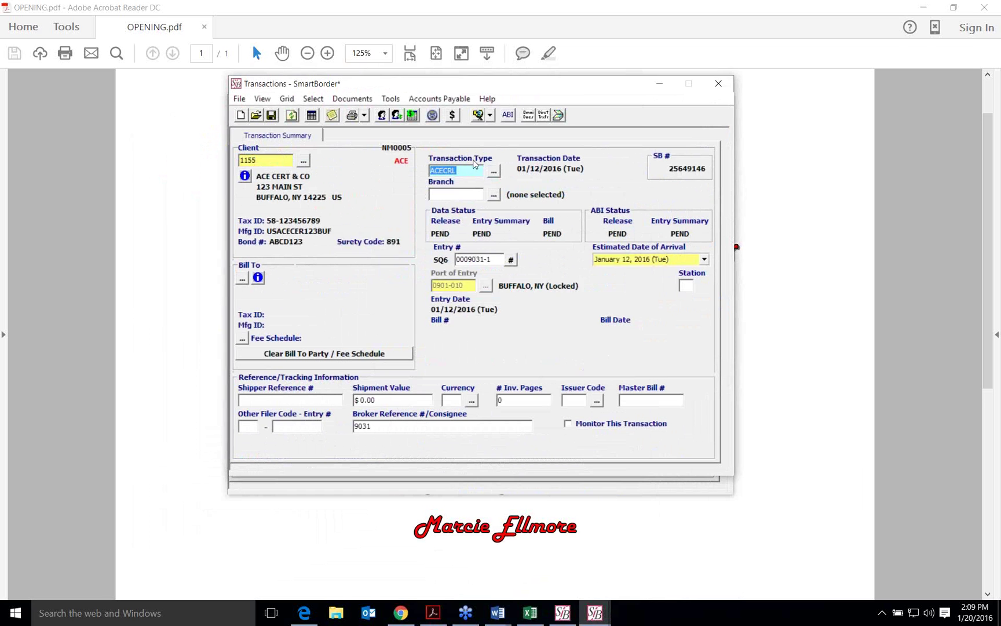
left_click(434, 116)
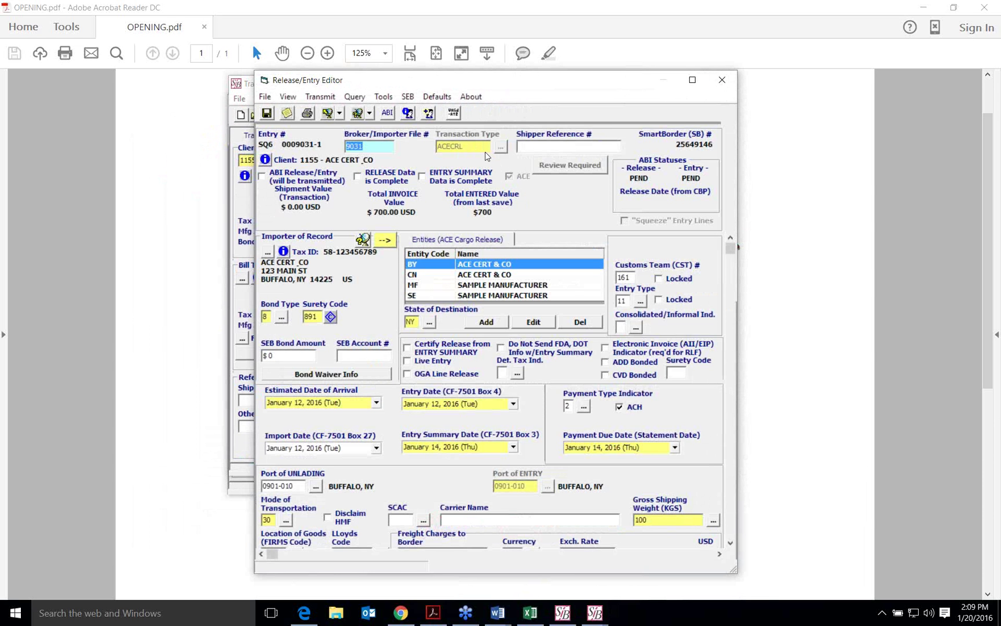
left_click(378, 356)
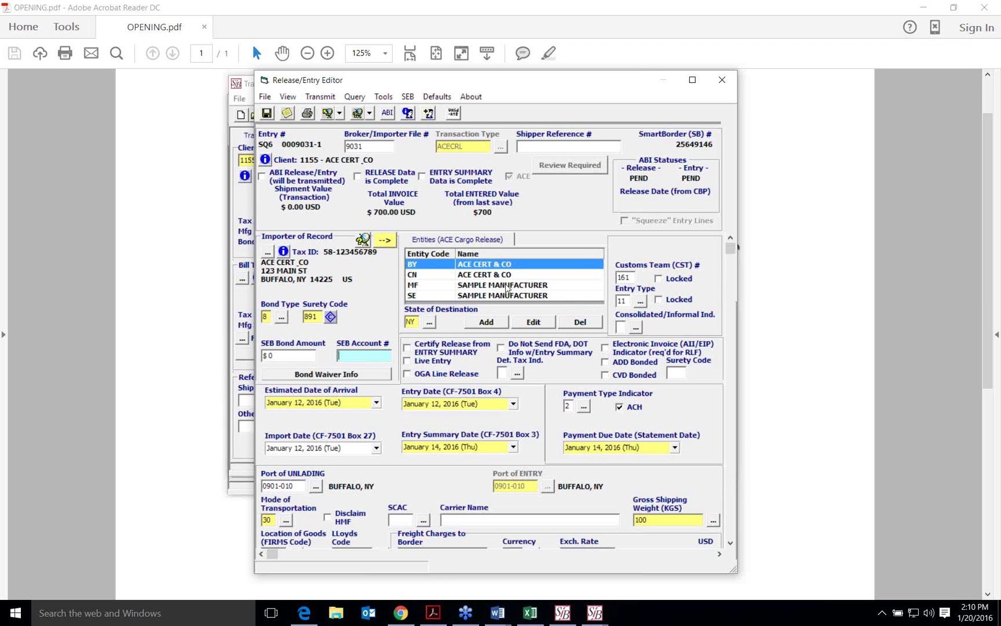
- Open line item 001 for editing and review its MF and CN line item entities, checking the MF entity's details without changing them
scroll(387, 360, "down", 3)
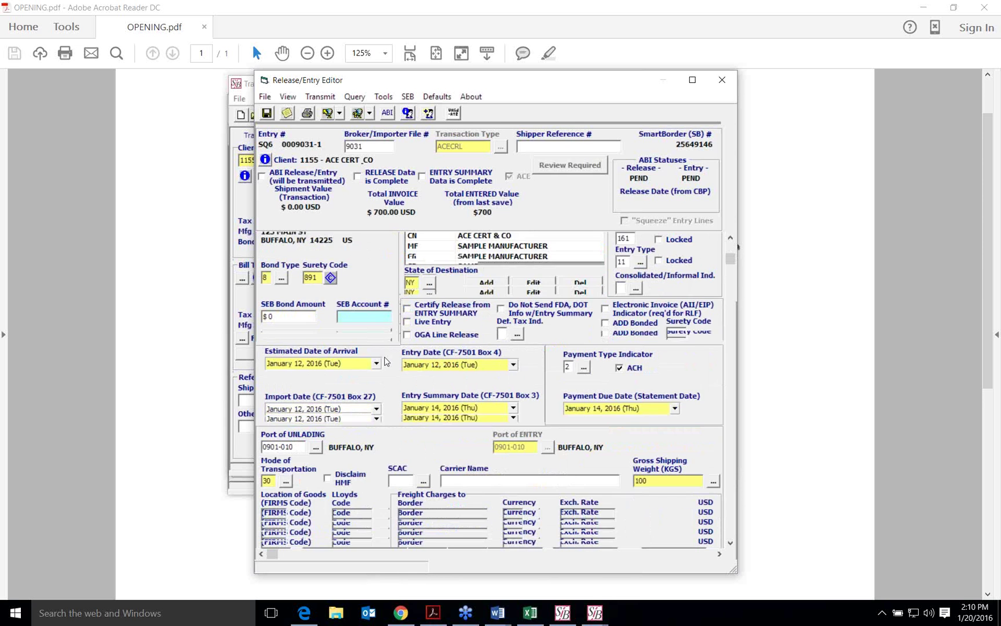
scroll(387, 360, "down", 10)
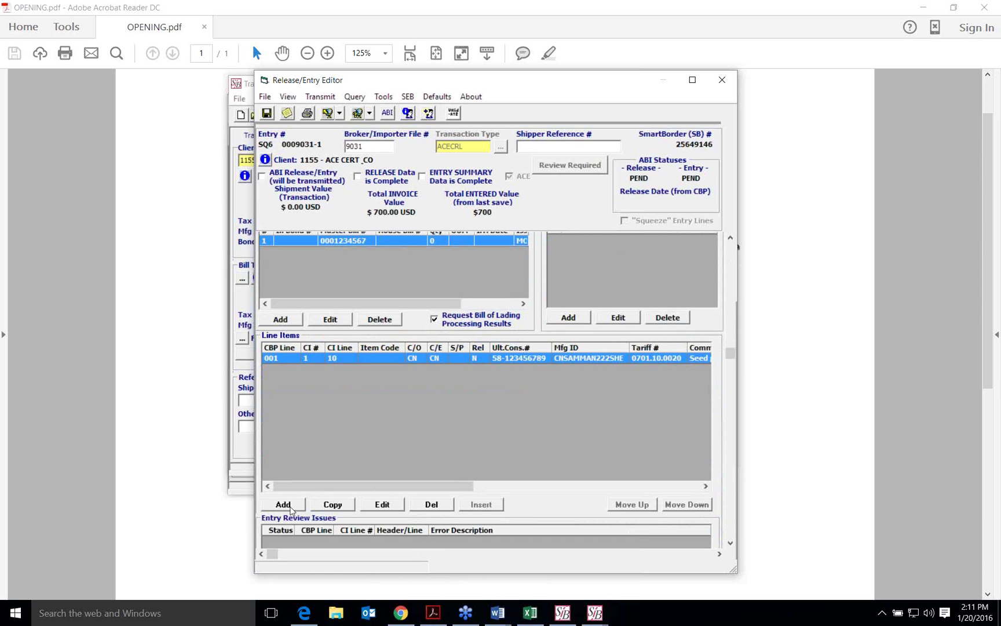
left_click(382, 505)
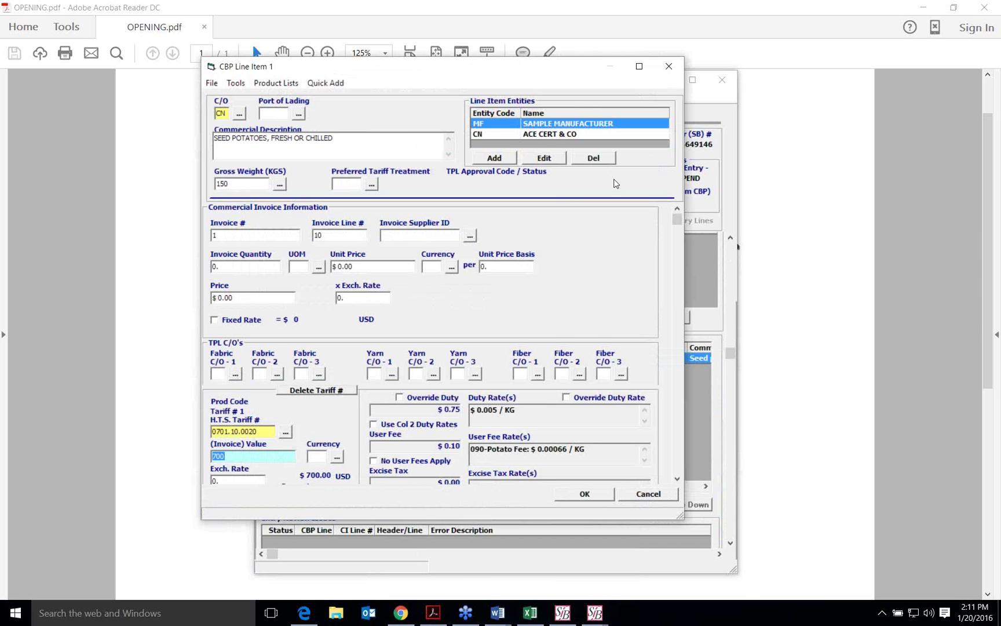
left_click(555, 164)
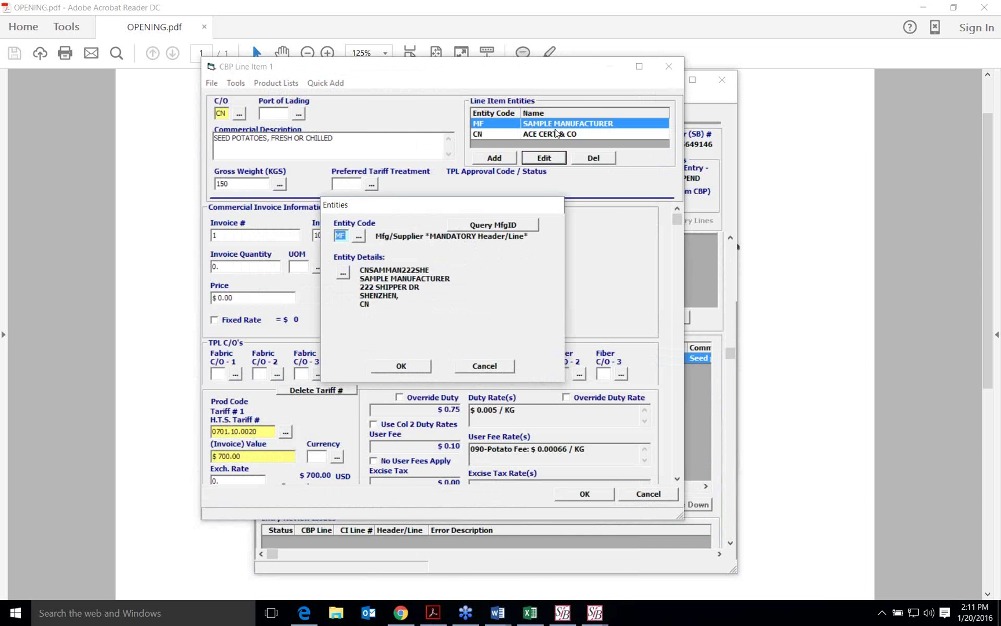
left_click(502, 366)
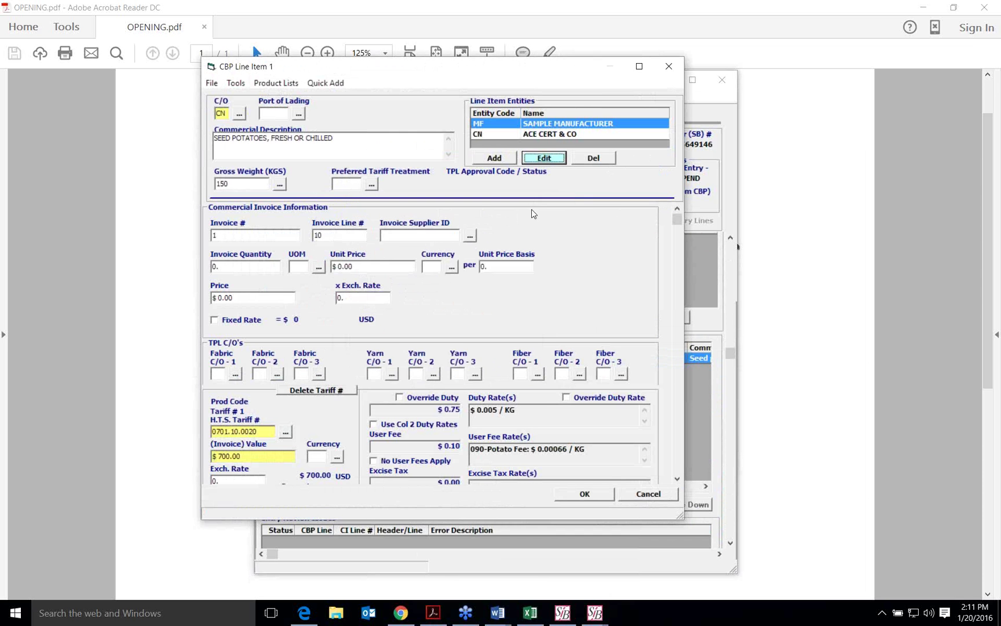
left_click(541, 134)
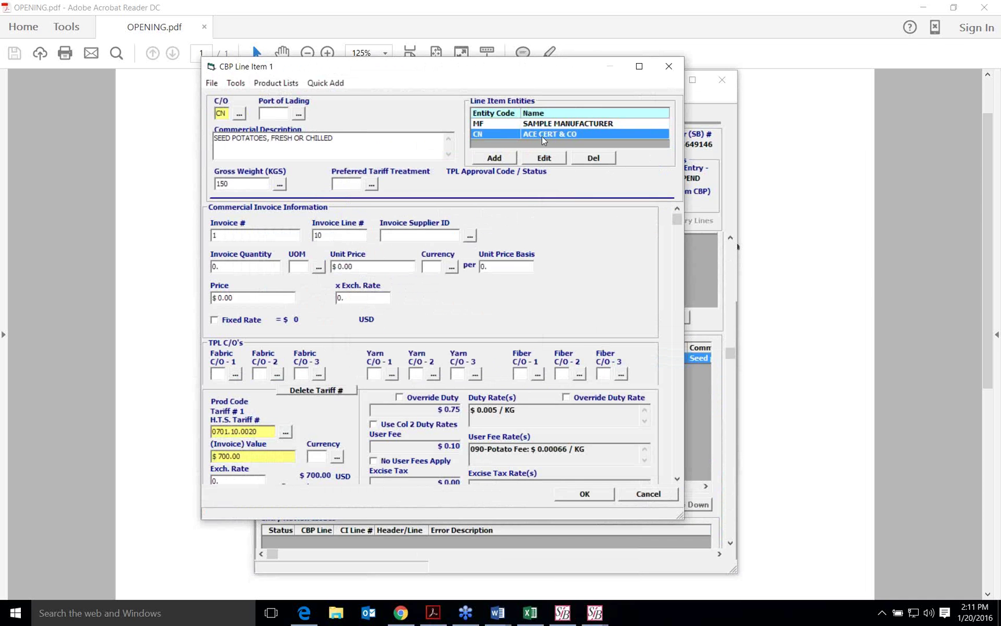
left_click(542, 124)
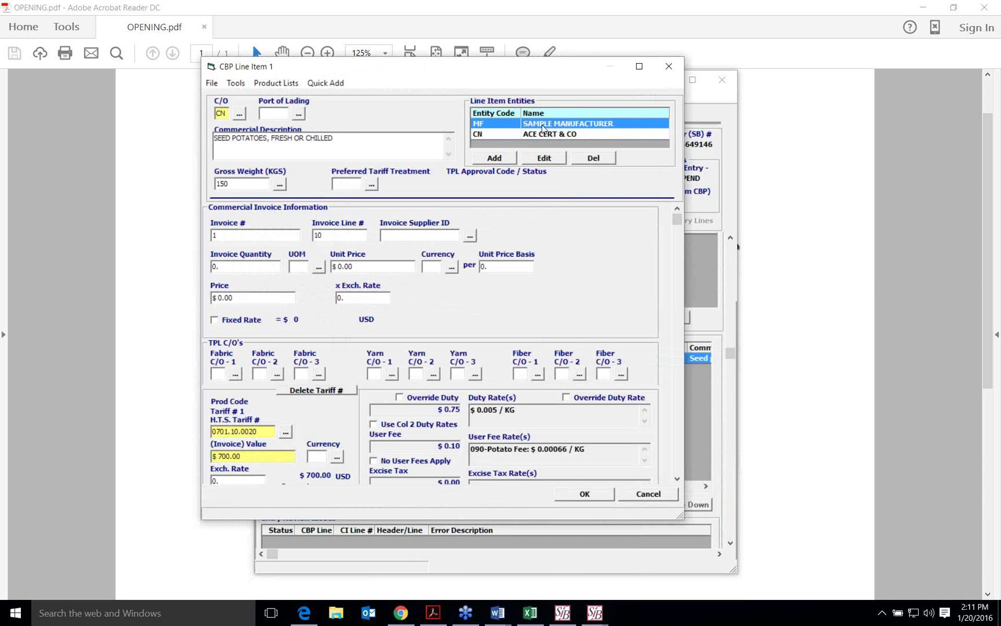
left_click(545, 162)
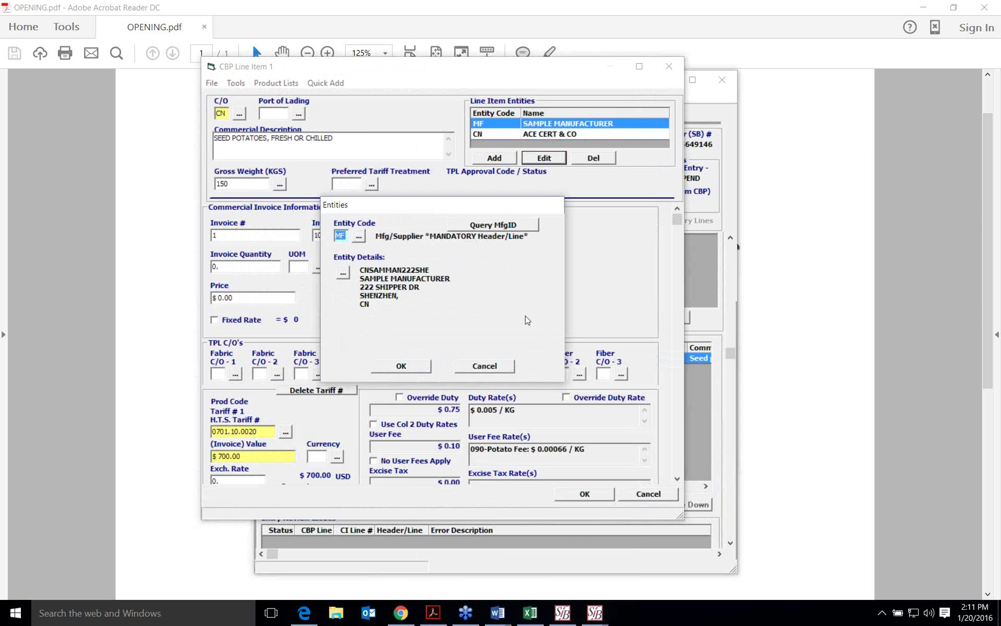
left_click(500, 365)
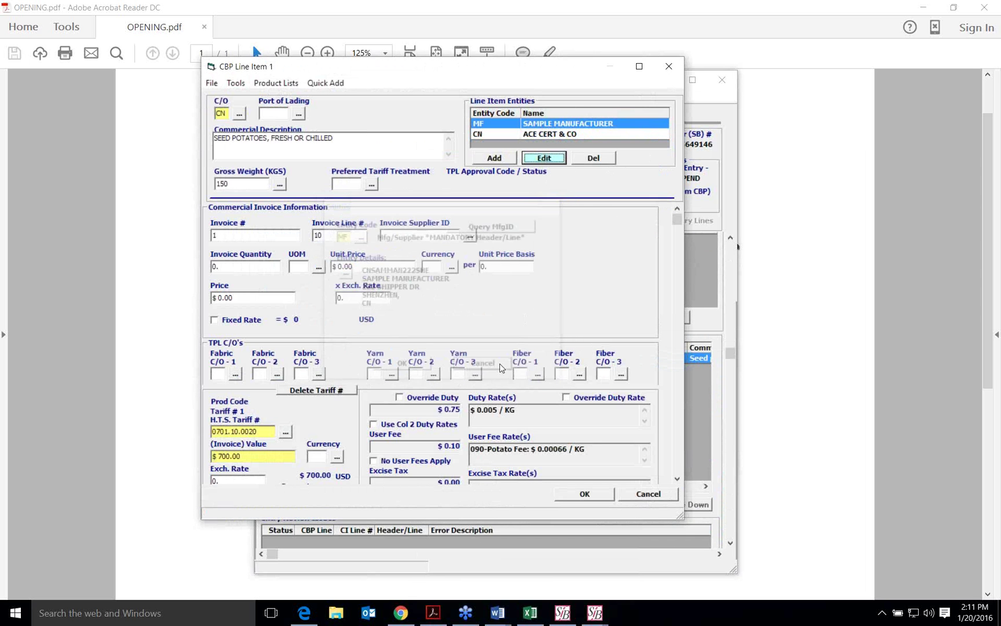
- Check the tariff's PGA requirements, open its PGA data, and review the disclaimed FDA product without changing it
left_click(252, 294)
scroll(313, 286, "down", 4)
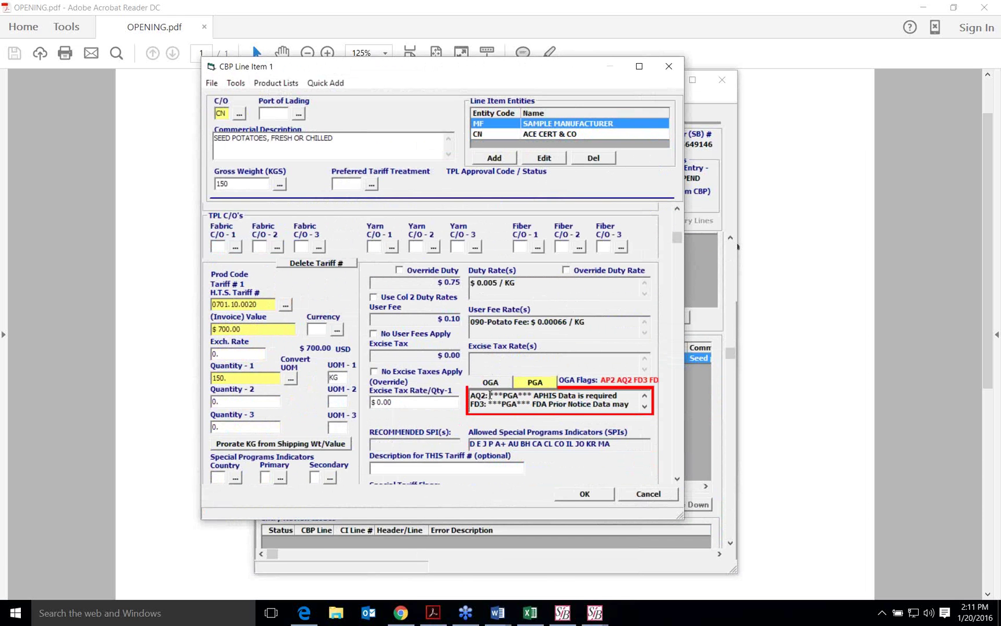
left_click_drag(491, 394, 532, 395)
left_click(539, 382)
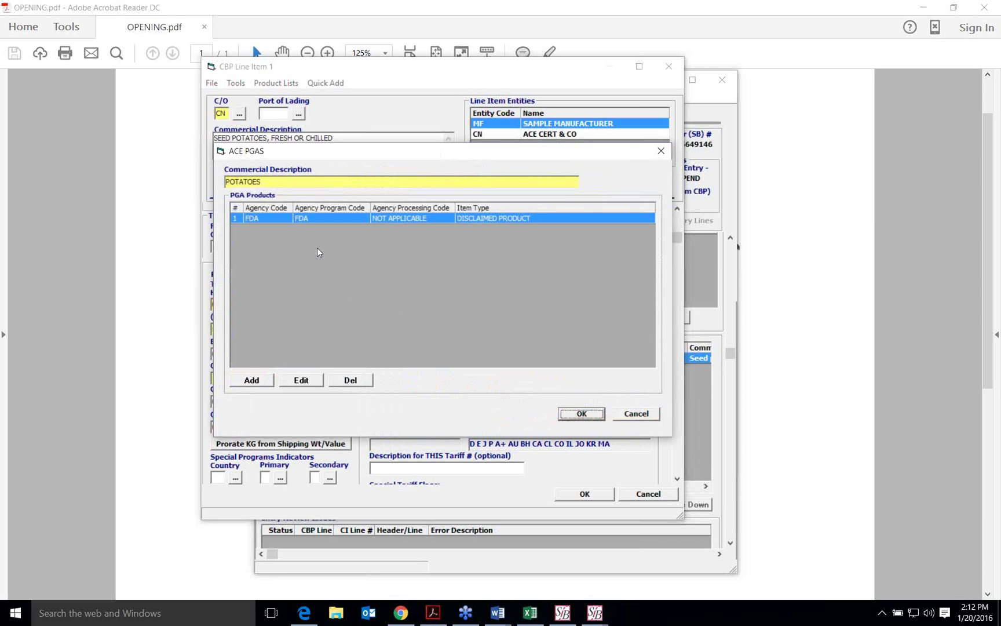
double_click(330, 221)
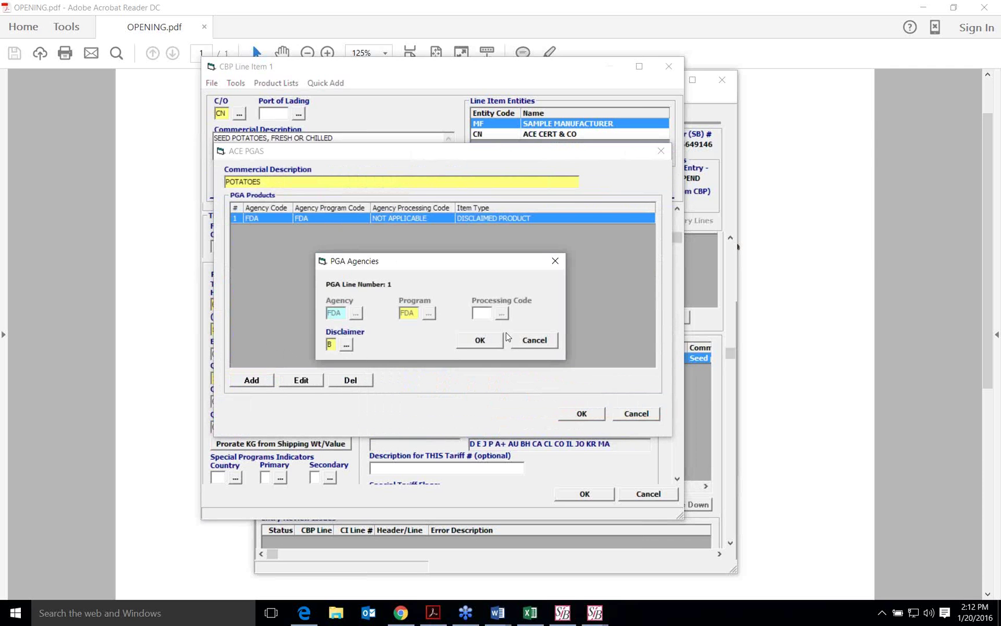
left_click(521, 340)
- Try a second PGA product with agency FDA and program FDA (FDA DISCLAIM ONLY), view the disclaimer codes, and cancel it
left_click(255, 380)
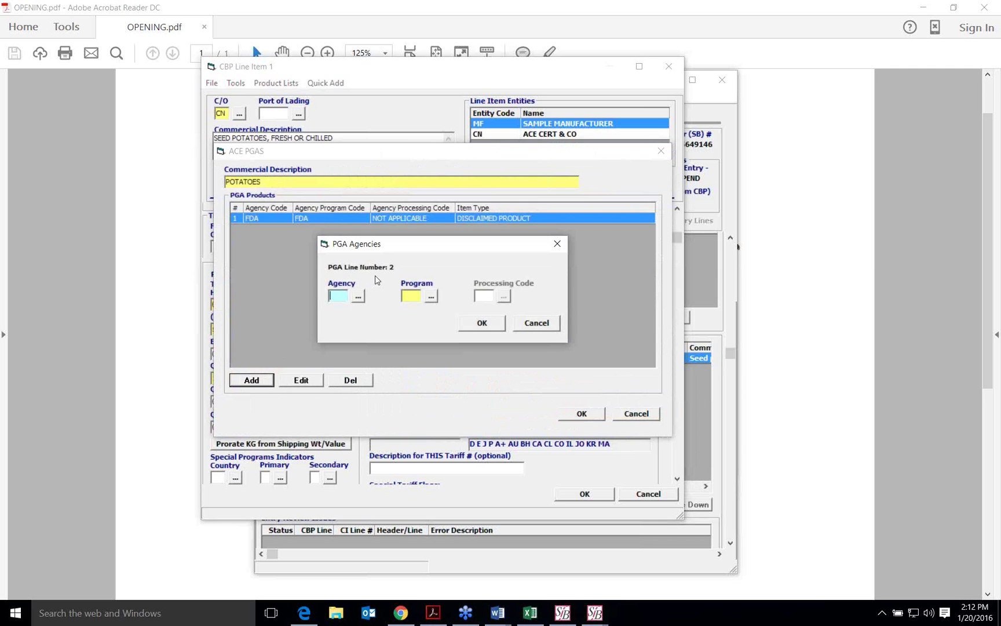
left_click(358, 297)
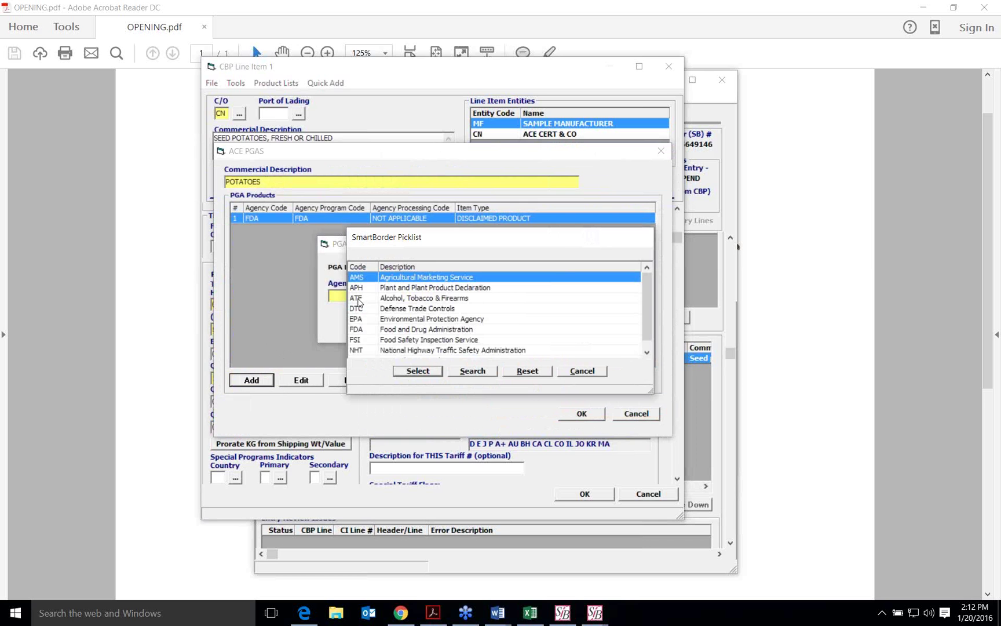
left_click(382, 335)
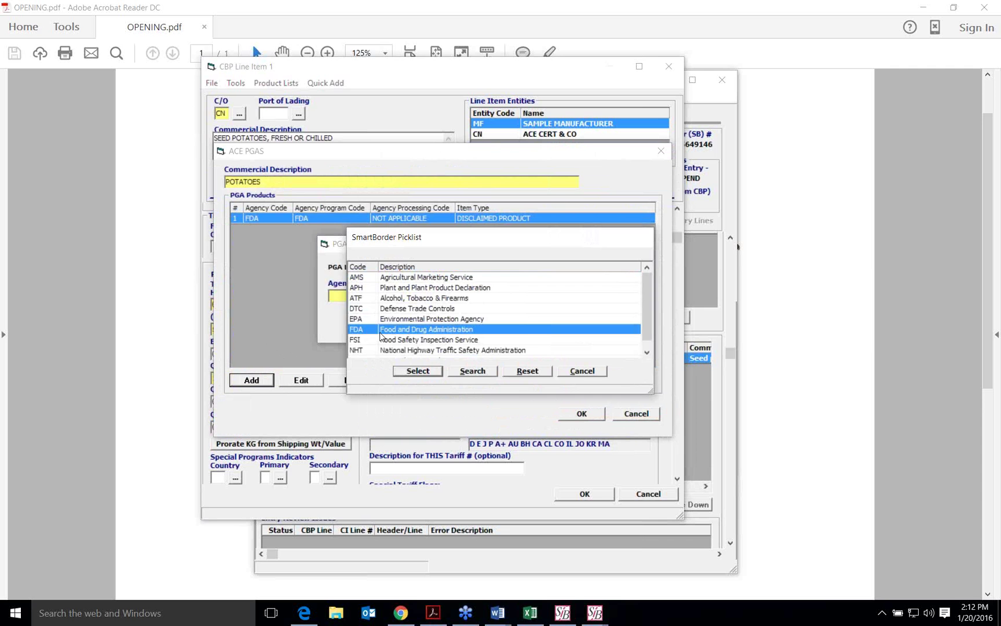
left_click(416, 372)
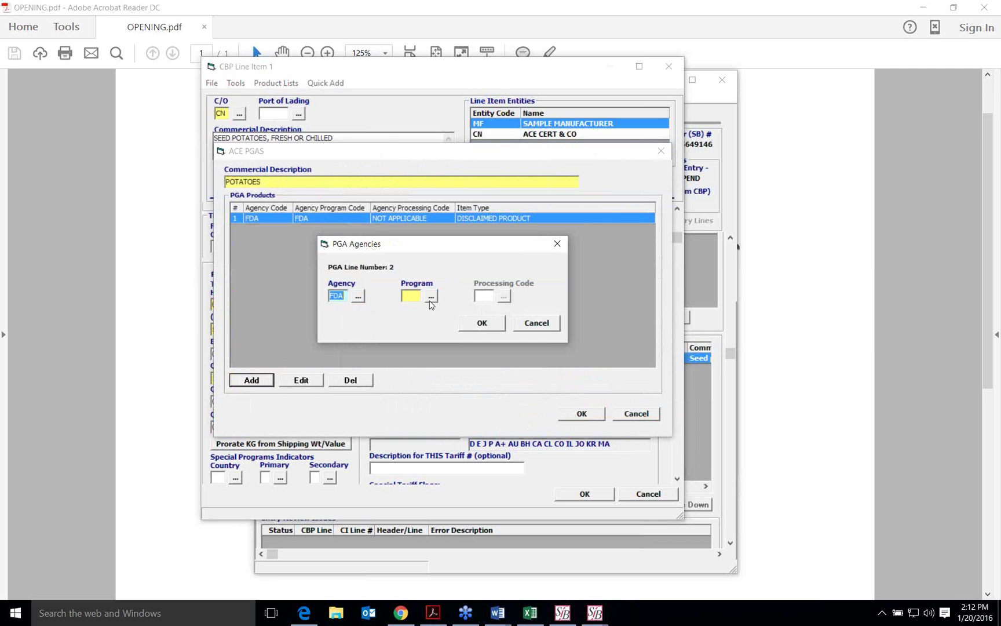
left_click(431, 298)
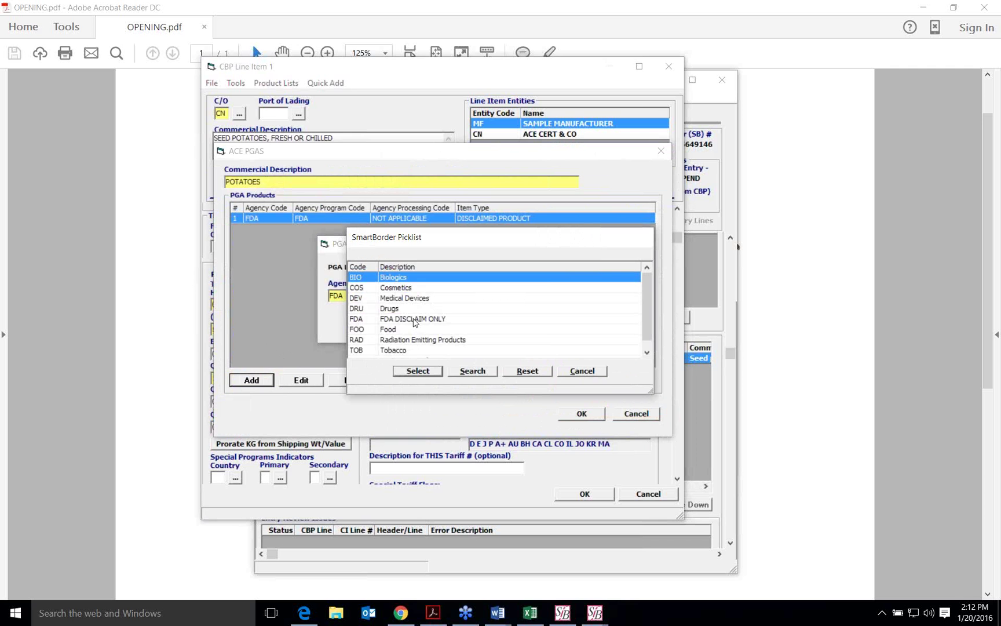
left_click(447, 320)
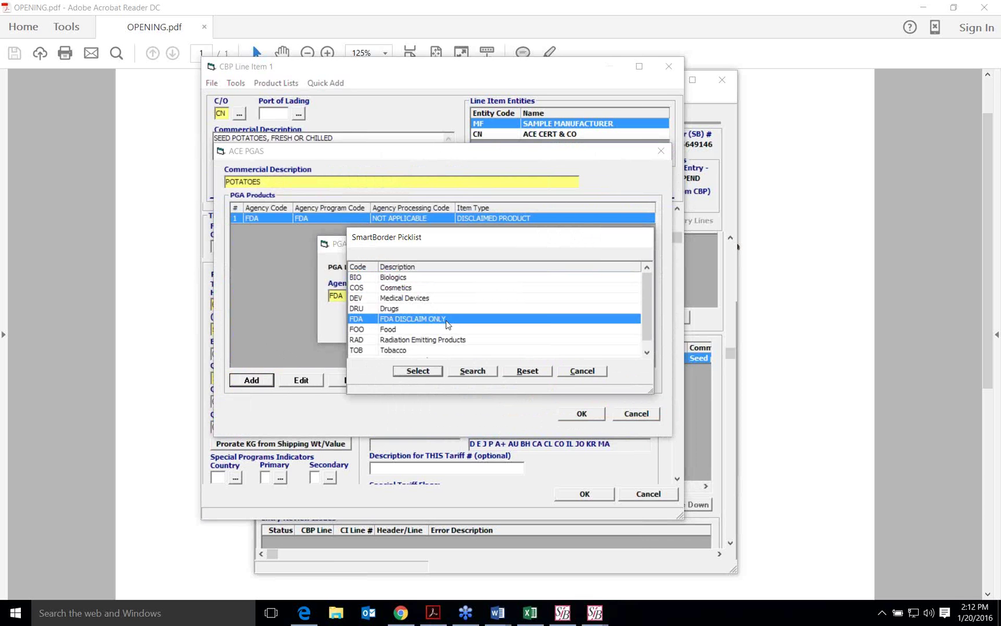
left_click(425, 371)
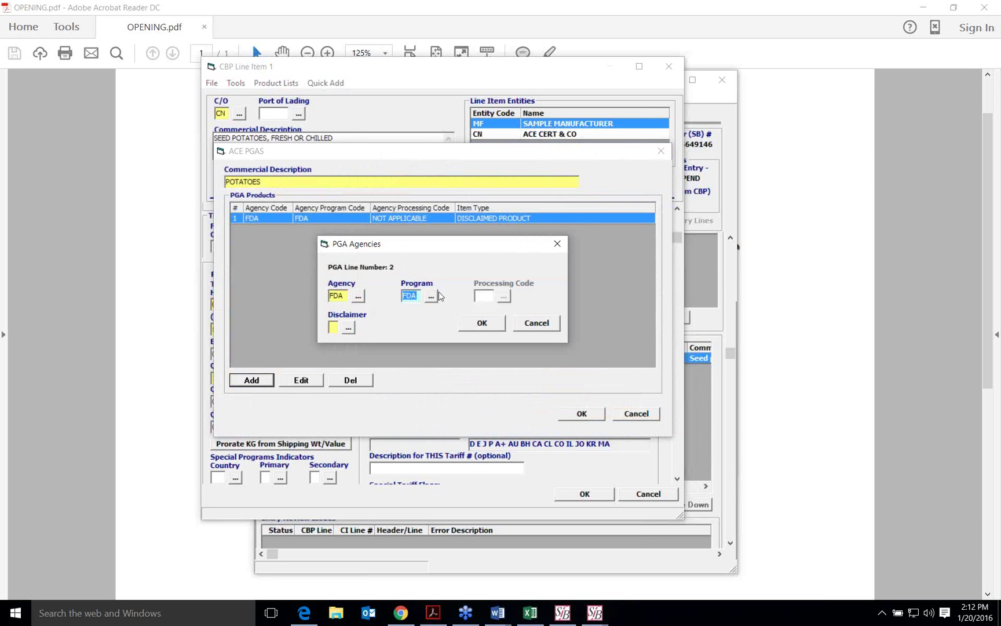
left_click(348, 329)
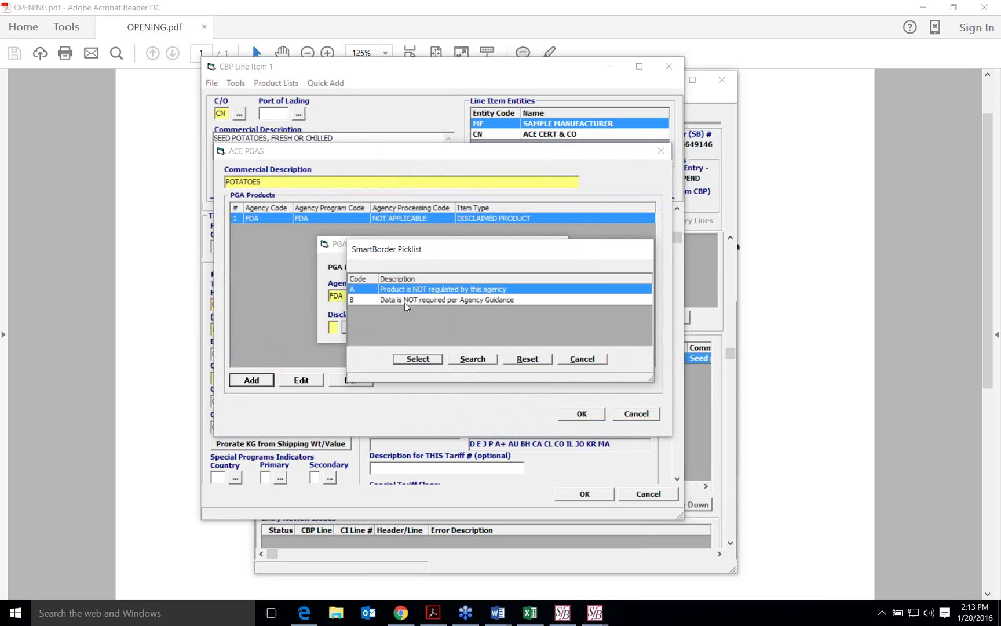
left_click(582, 359)
left_click(539, 324)
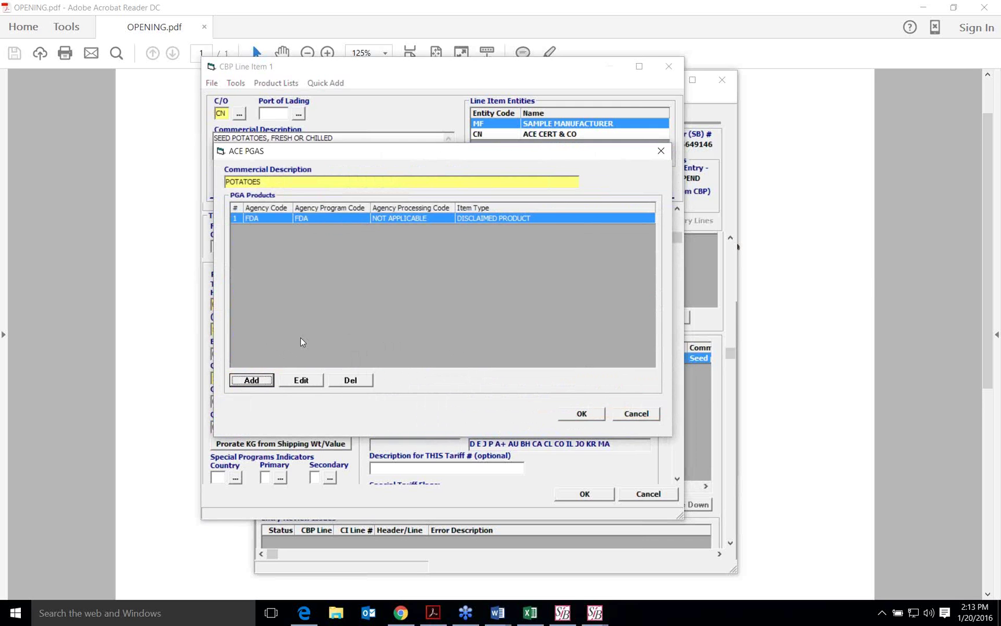
- Try a second PGA product with agency NHT and program OFF, leaving the disclaimer blank
left_click(251, 380)
left_click(359, 298)
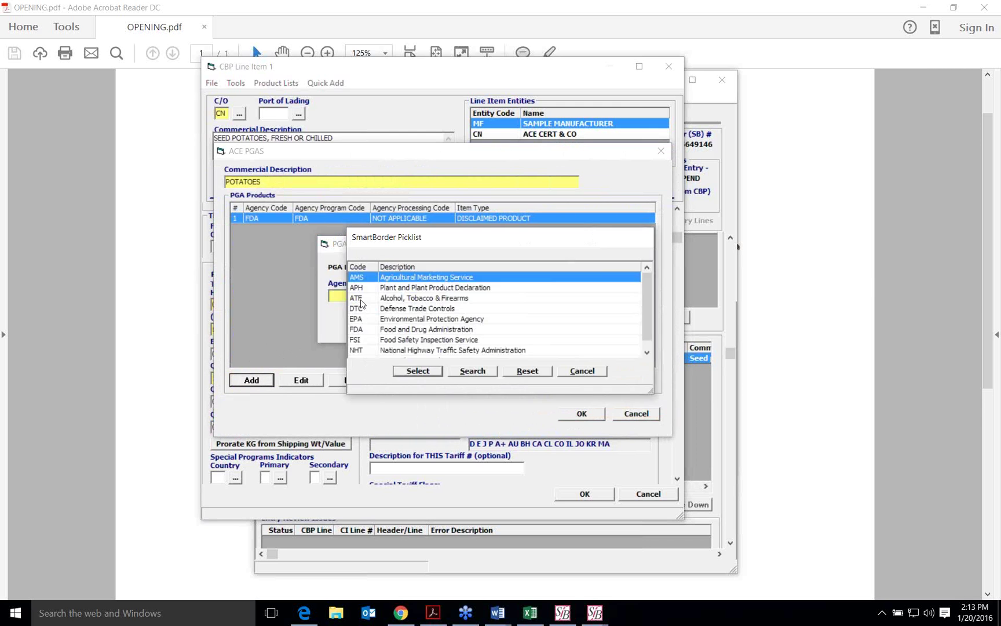
left_click(387, 350)
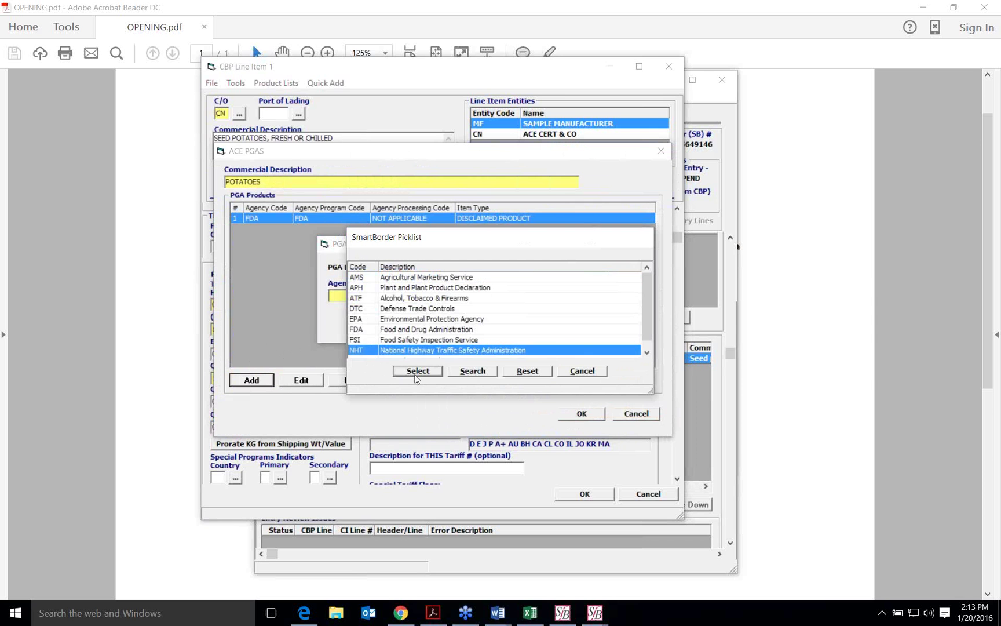
left_click(416, 374)
left_click(431, 297)
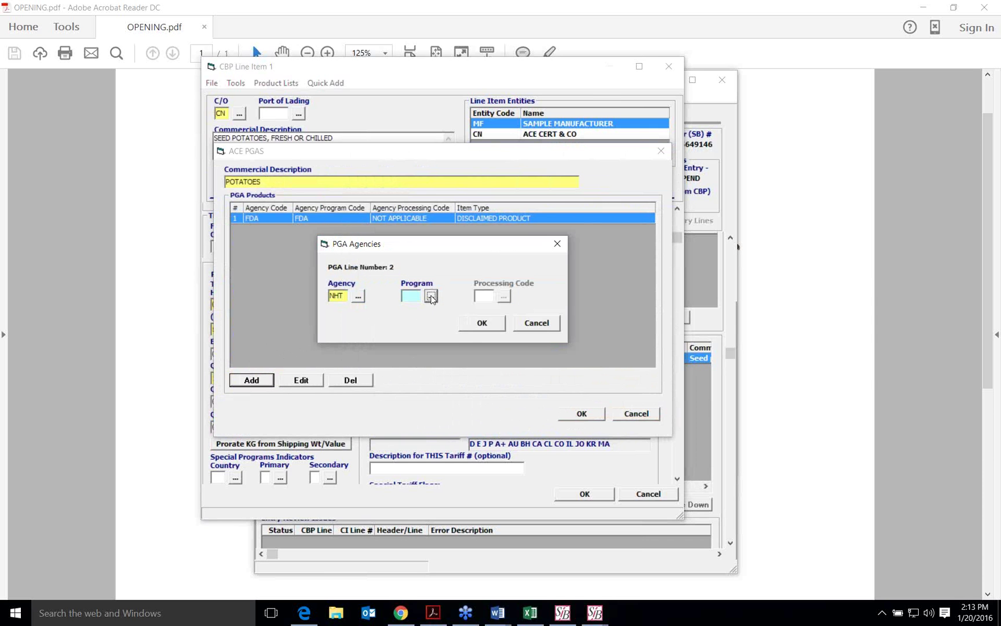
scroll(432, 300, "down", 1)
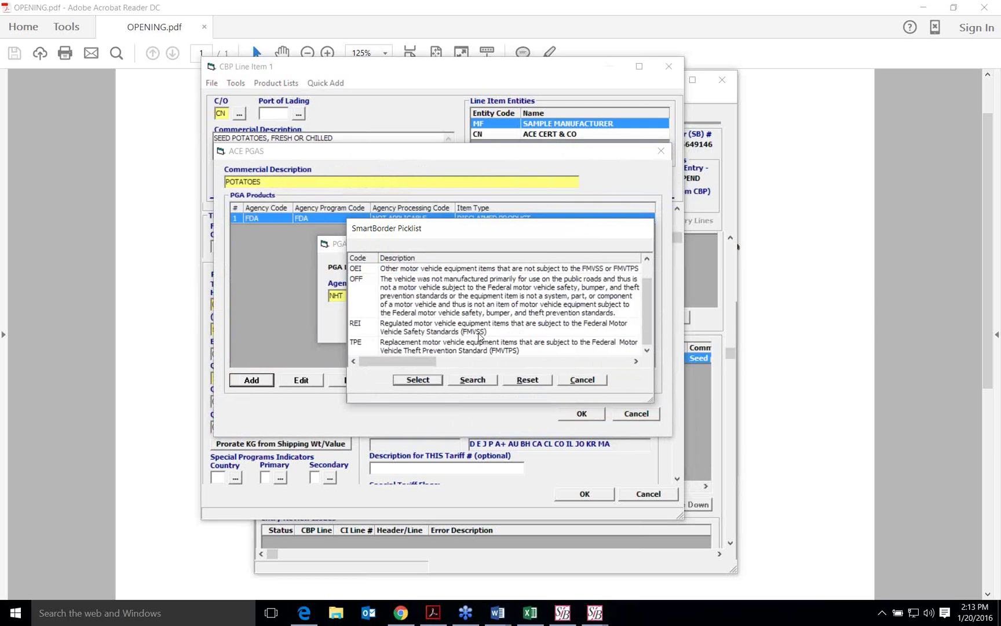
scroll(510, 340, "up", 1)
left_click(416, 306)
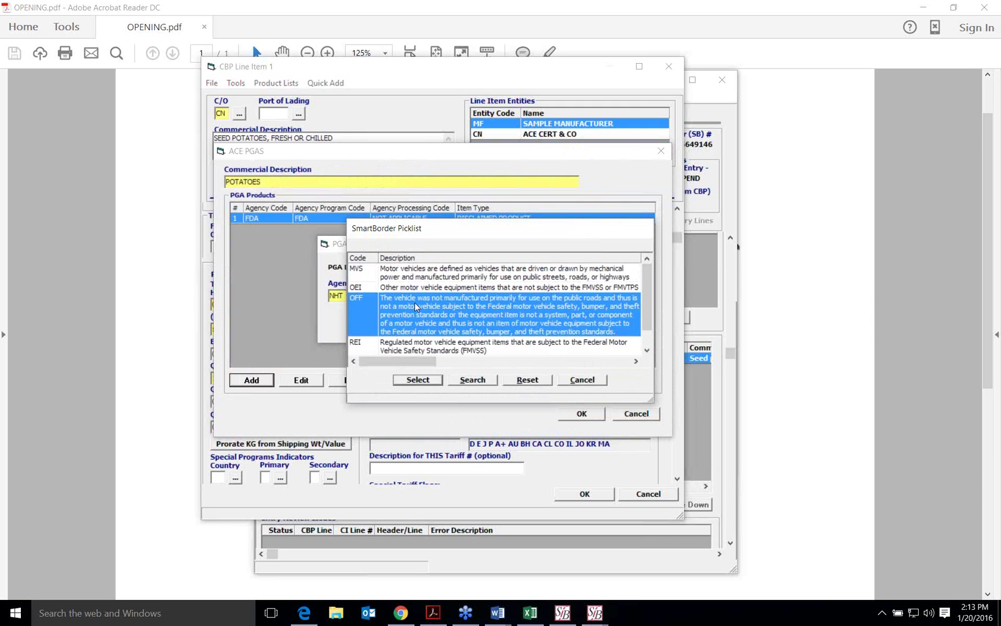
left_click(420, 380)
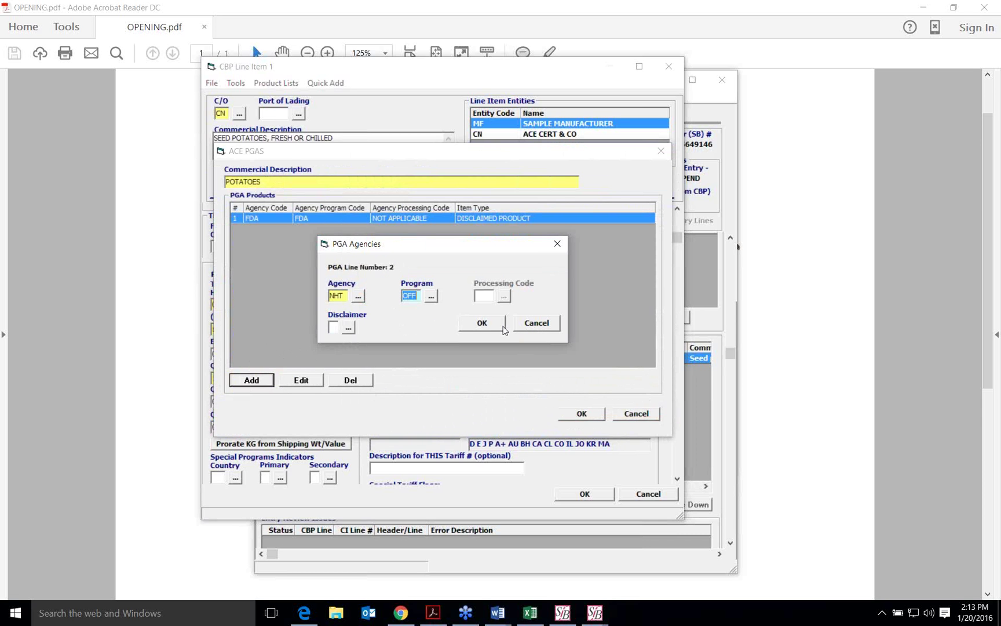
left_click(472, 323)
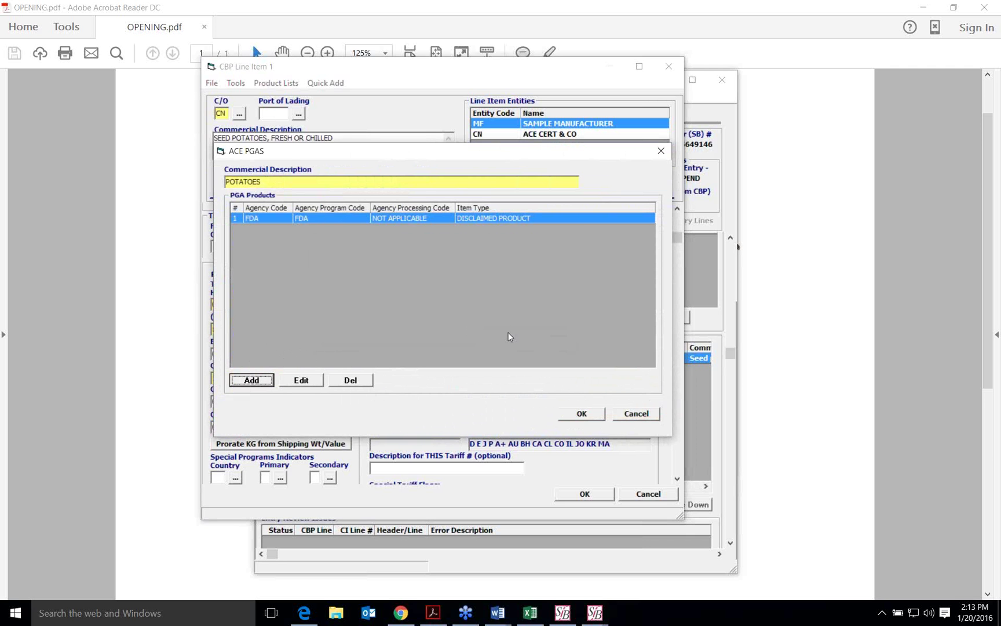
- Cancel out of the PGA data and close line item 1 and the Release/Entry Editor
left_click(636, 415)
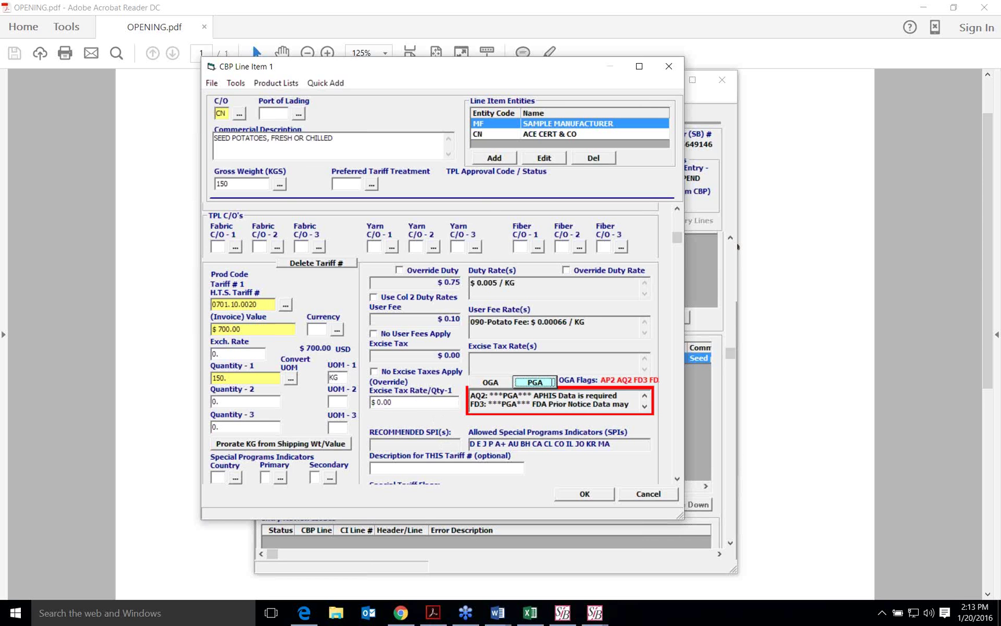
left_click(669, 66)
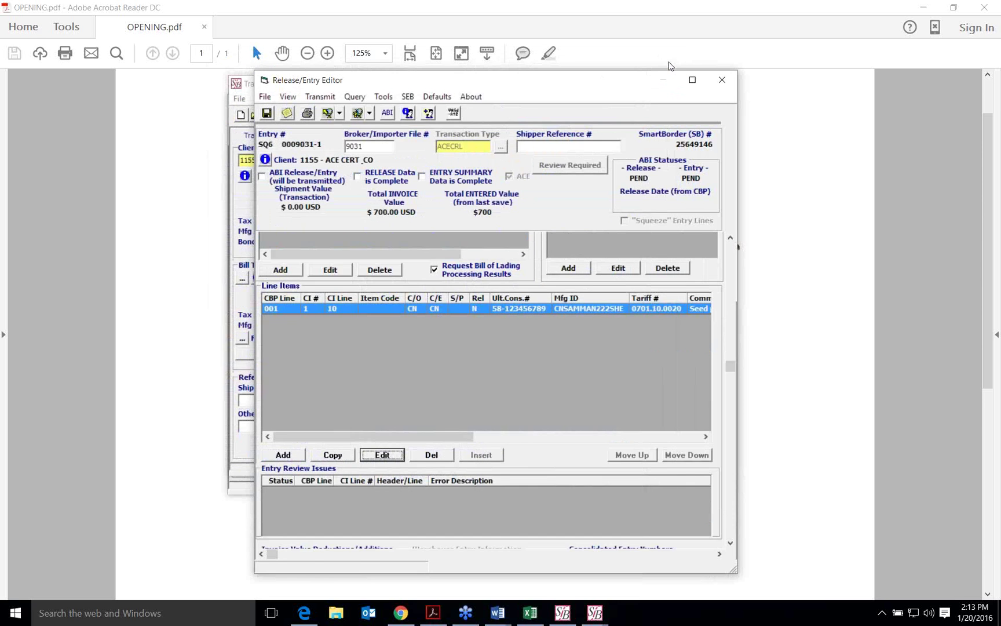
left_click(722, 80)
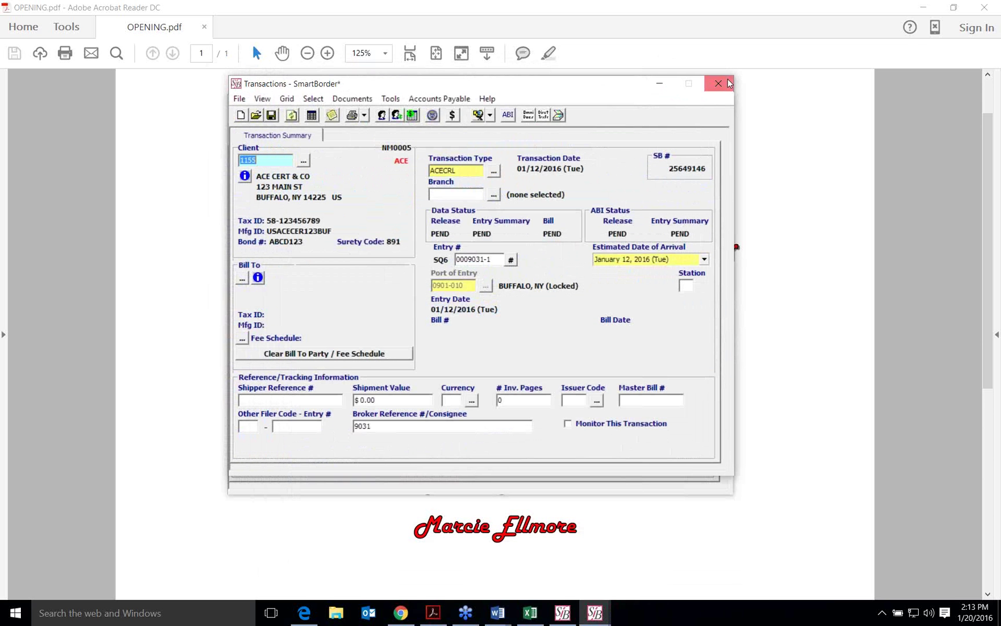
- Switch to the SmartBorder home page, start the ACE DIS imaging module, and open the existing message SB.SQ6.TEST.2016.01.7
mouse_move(594, 608)
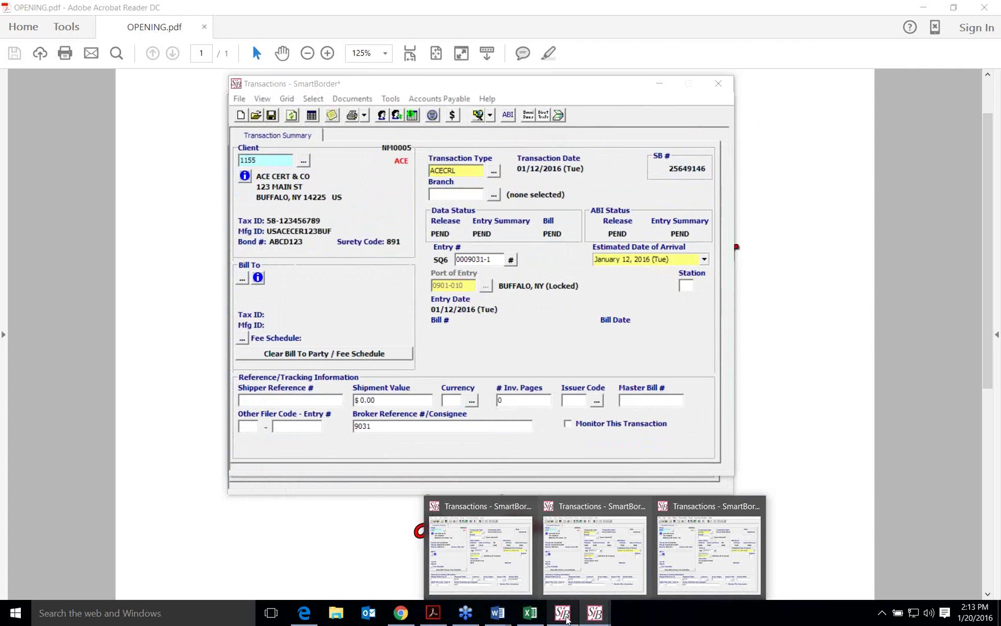
left_click(562, 612)
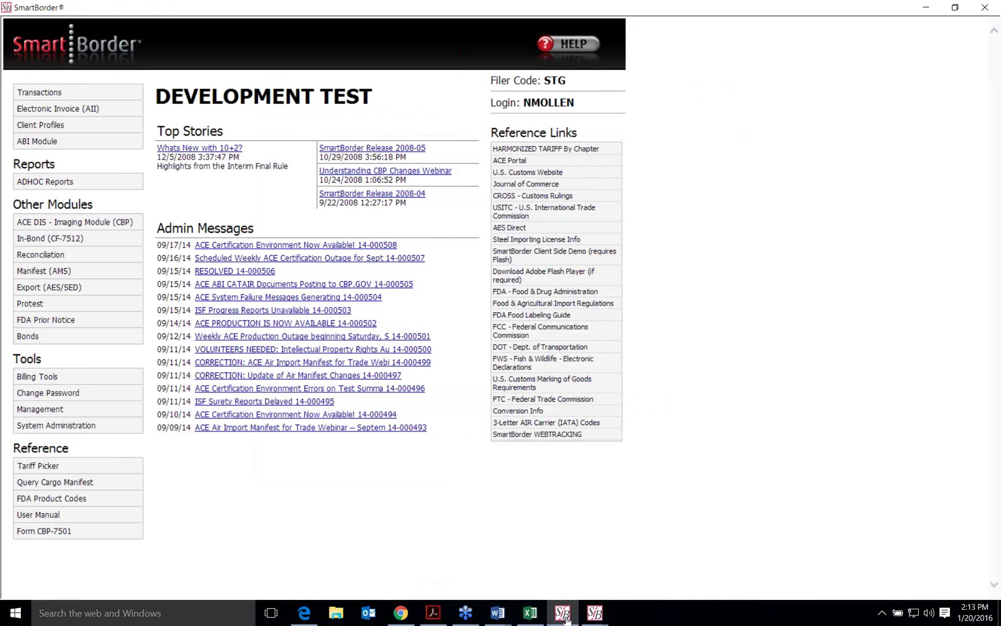
left_click(106, 229)
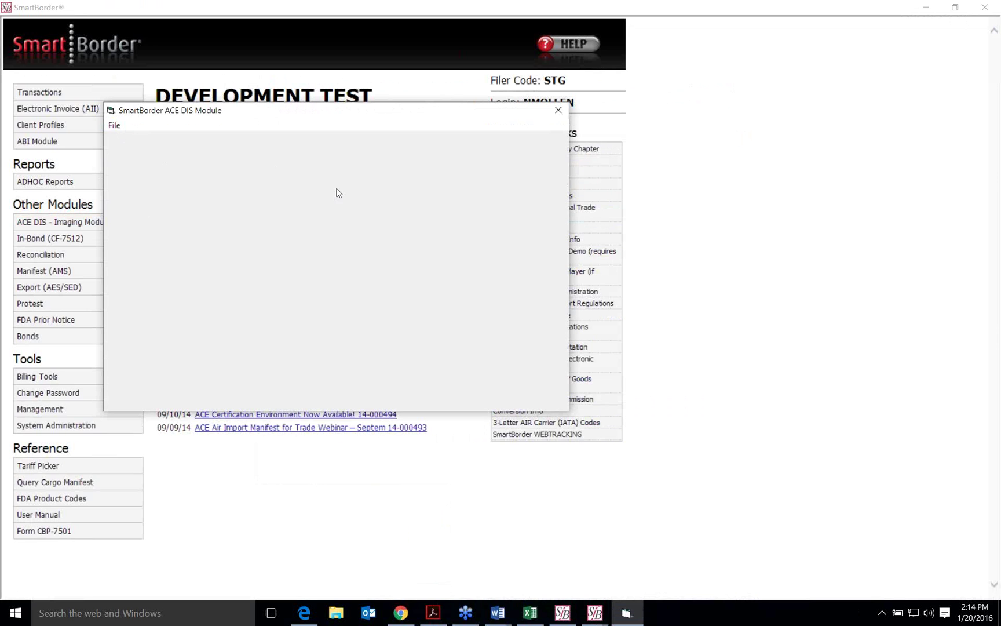
left_click(116, 126)
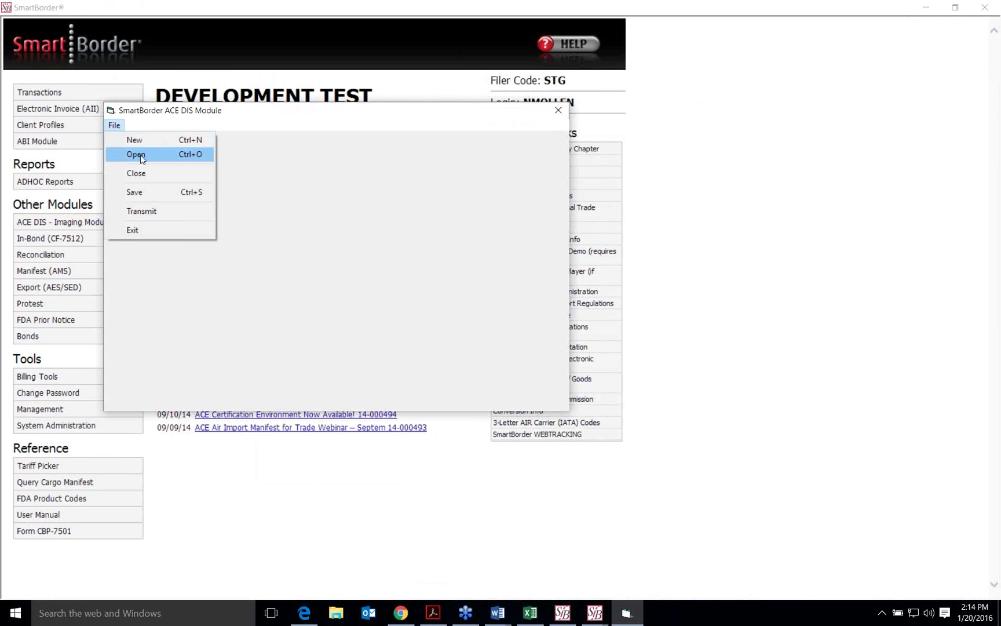
left_click(142, 160)
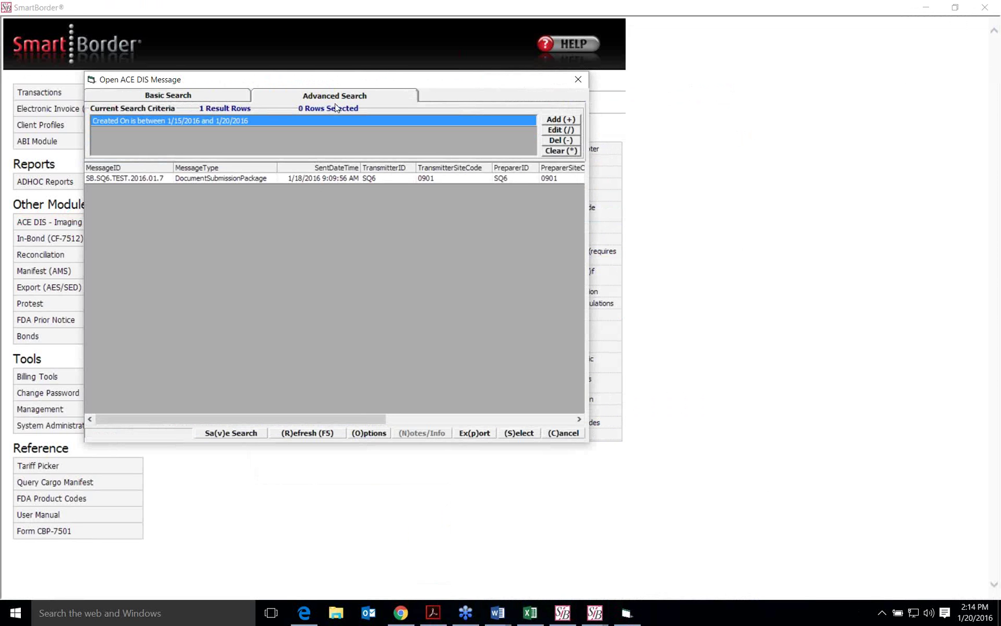
double_click(315, 179)
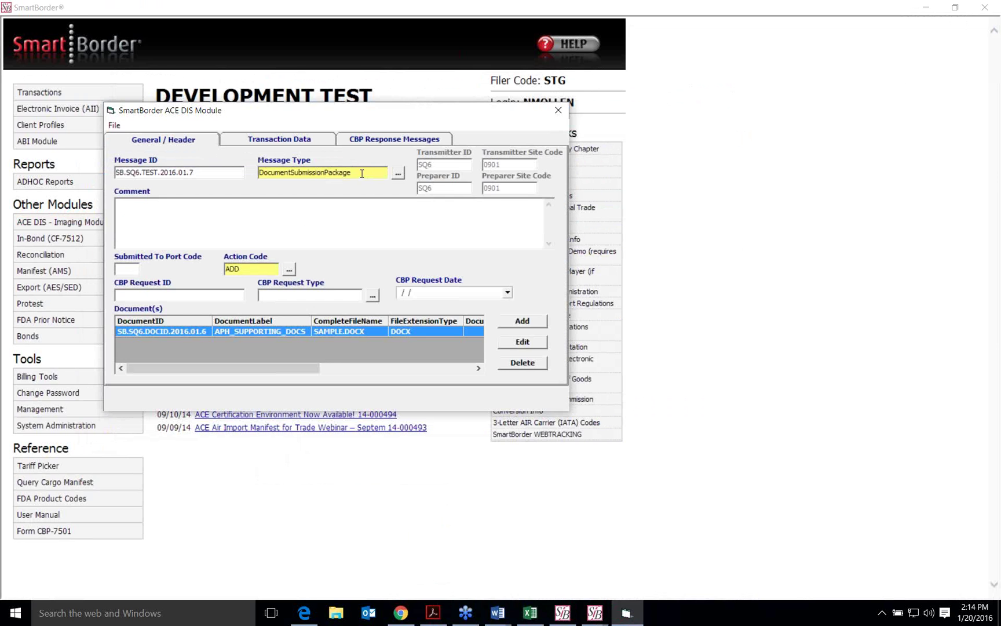
- Review the message type and action code choices, keeping DocumentSubmissionPackage and ADD
left_click(397, 174)
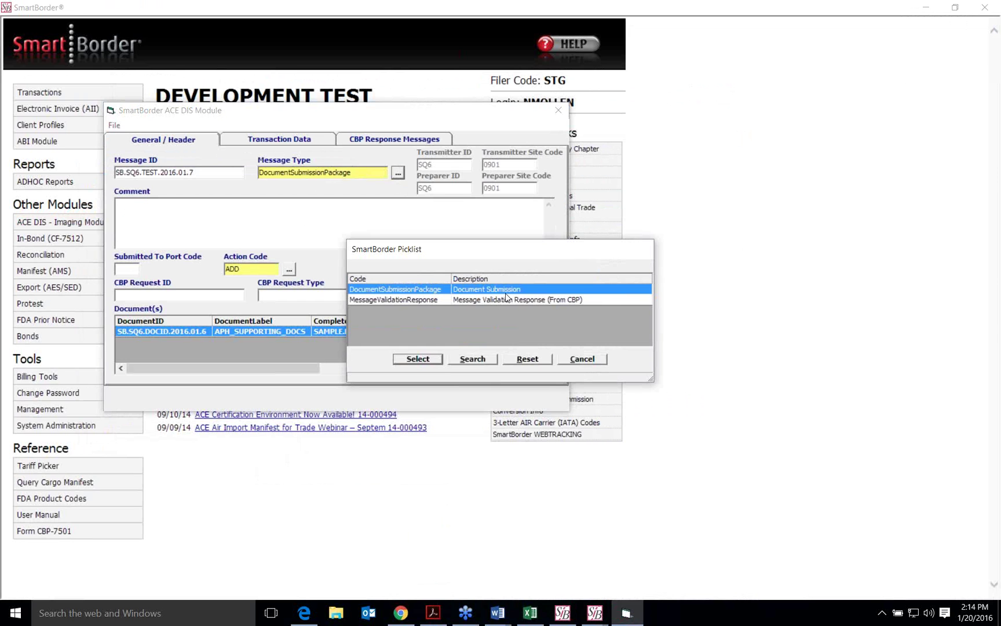
left_click(418, 359)
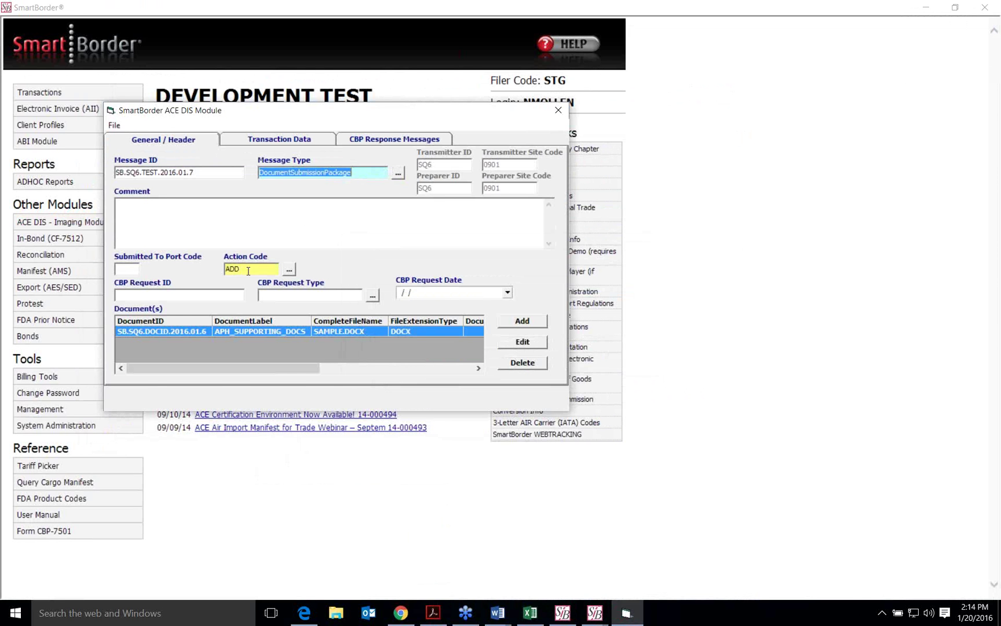
left_click(289, 269)
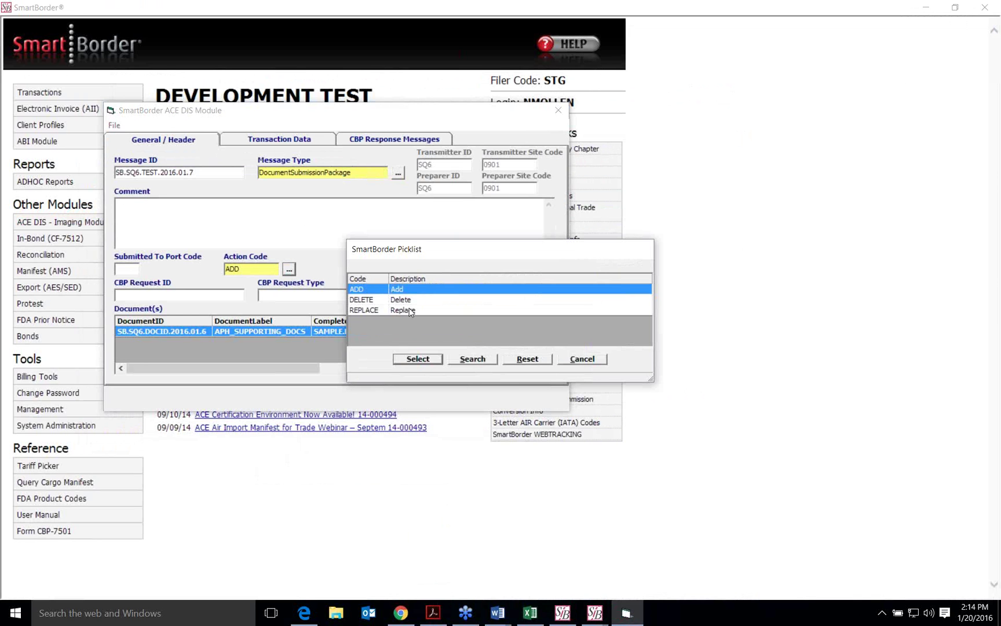
left_click(594, 362)
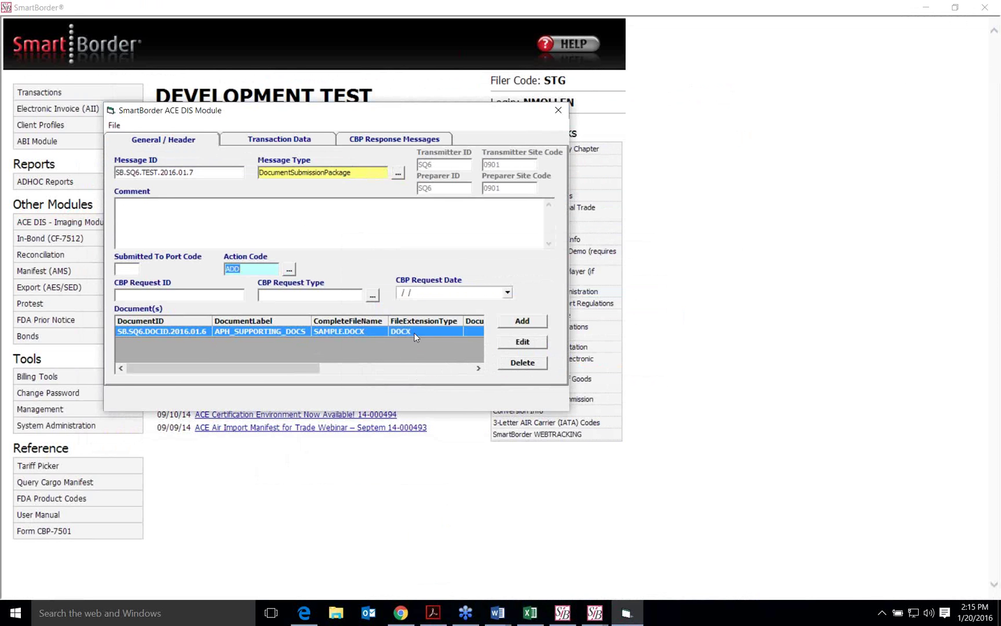
- Open the SAMPLE.DOCX document record, browse the available document labels, and close it with APH_SUPPORTING_DOCS kept
left_click(530, 341)
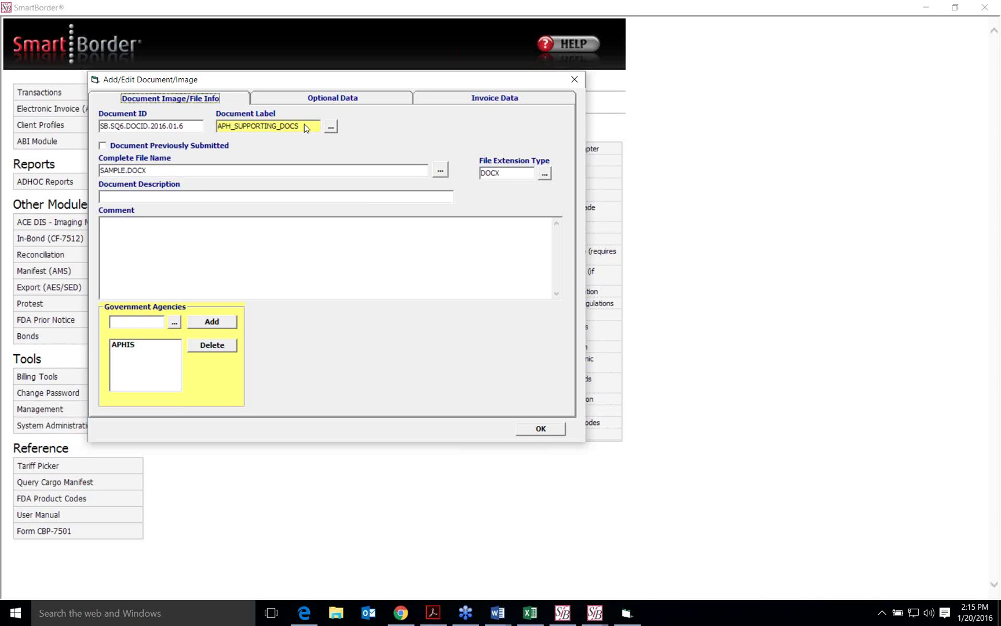
left_click(330, 126)
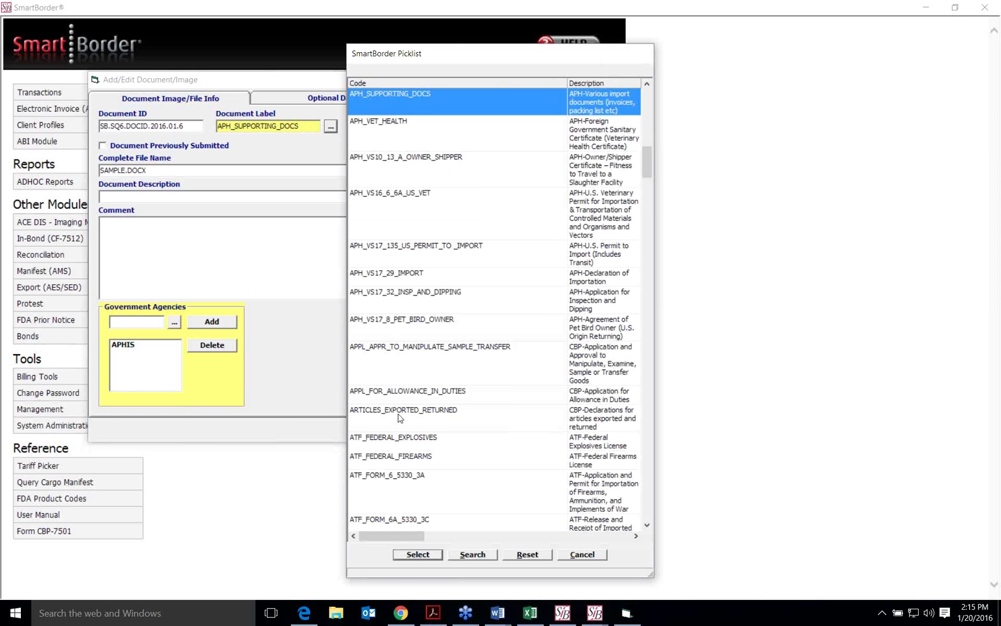
scroll(460, 360, "down", 1)
scroll(460, 360, "down", 10)
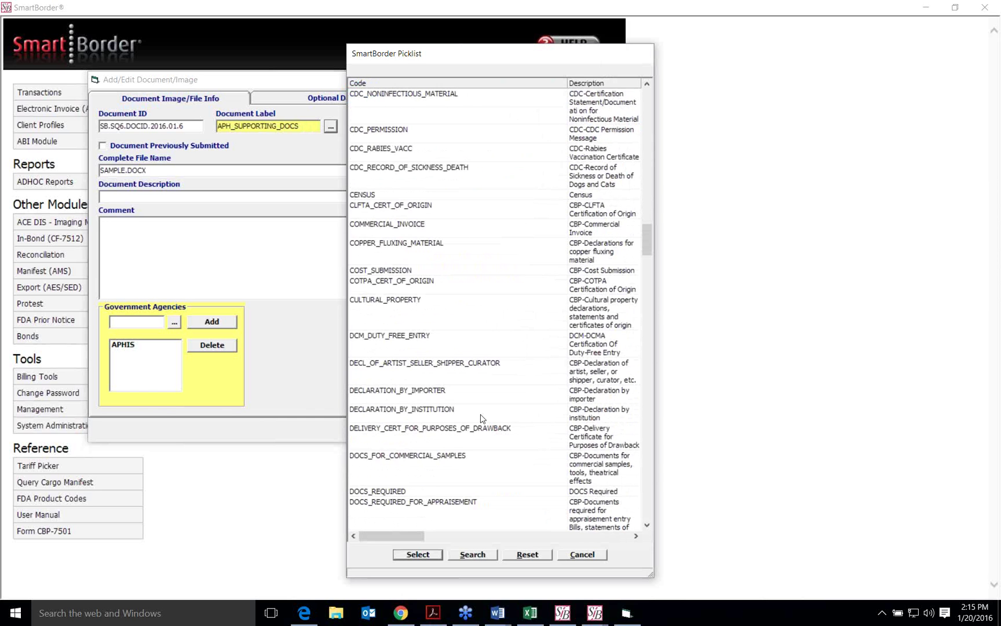
left_click(600, 558)
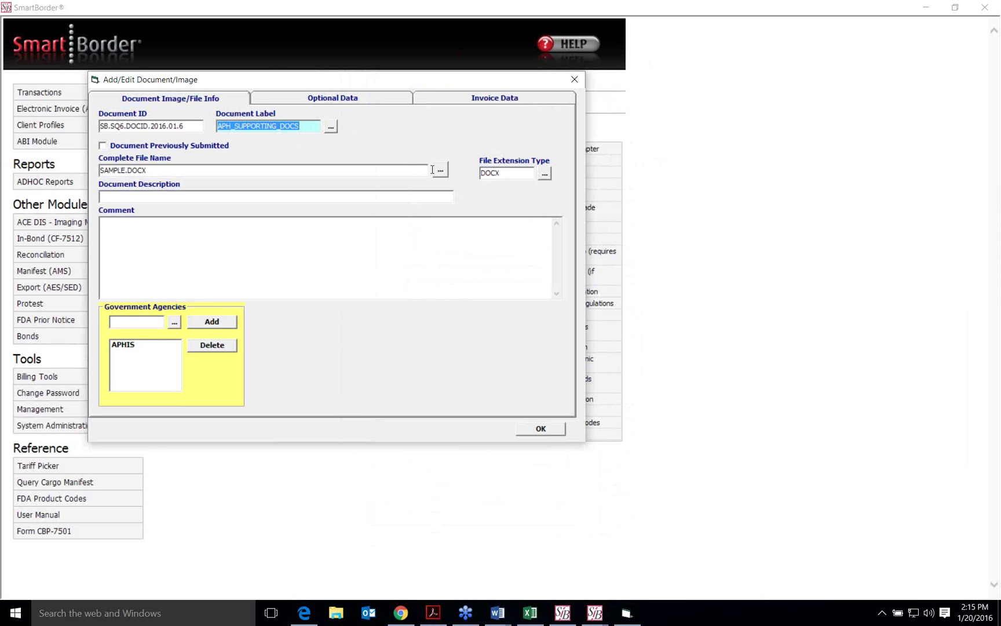
left_click(541, 429)
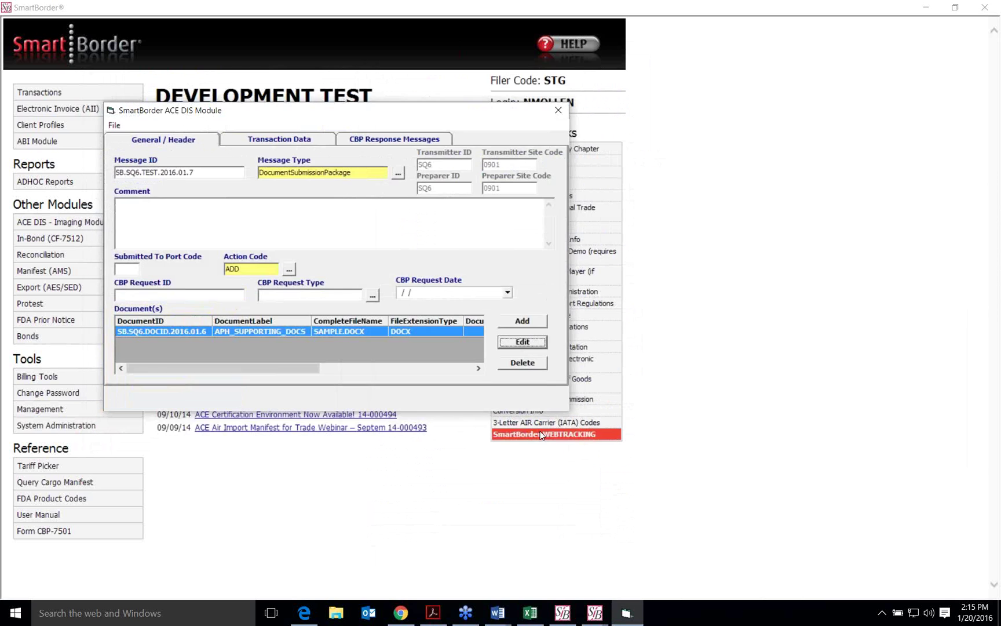
- Try adding a blank document record to the message, and delete it again
left_click(534, 325)
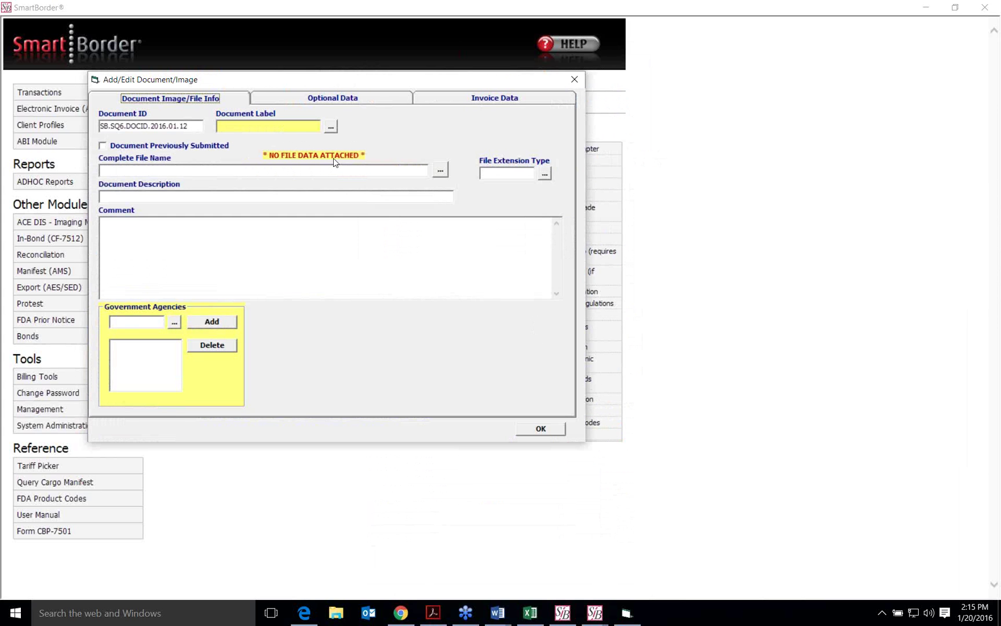
left_click(529, 430)
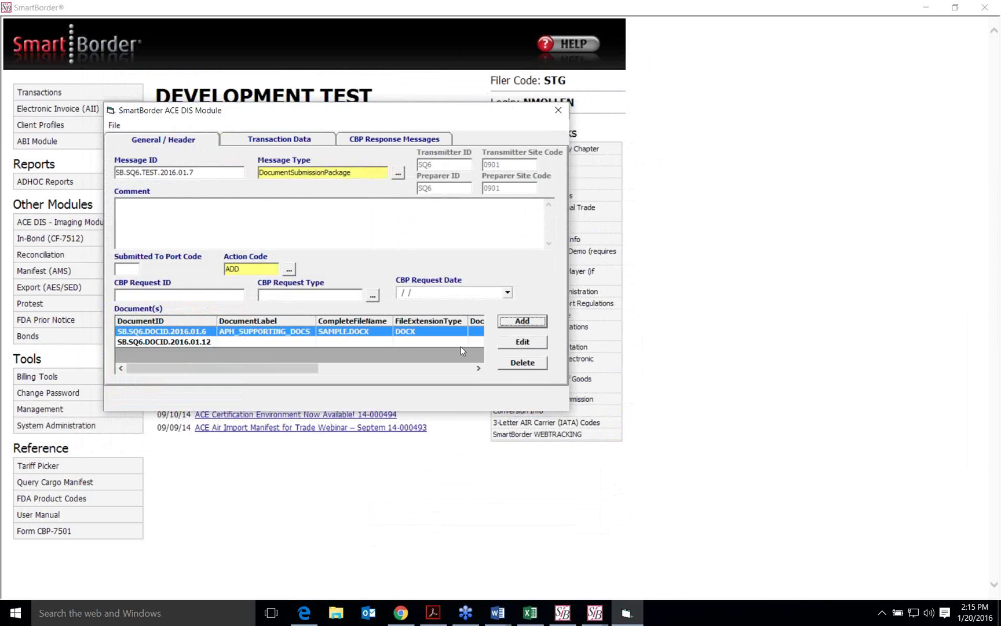
left_click(522, 363)
left_click(516, 348)
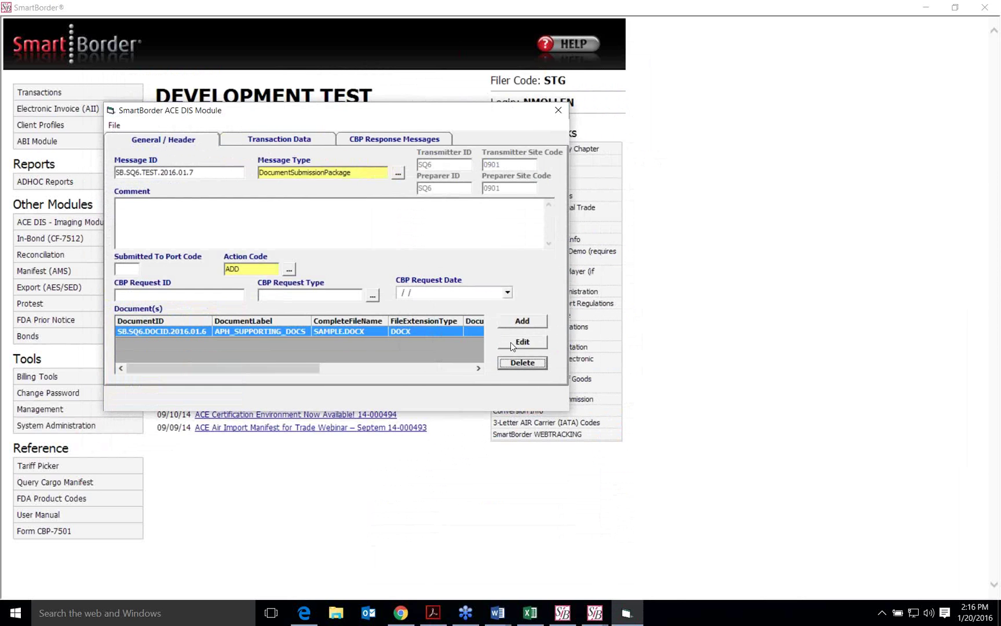
- Edit the SAMPLE.DOCX document record, look through the agency codes, and add APHIS as a government agency
left_click(519, 344)
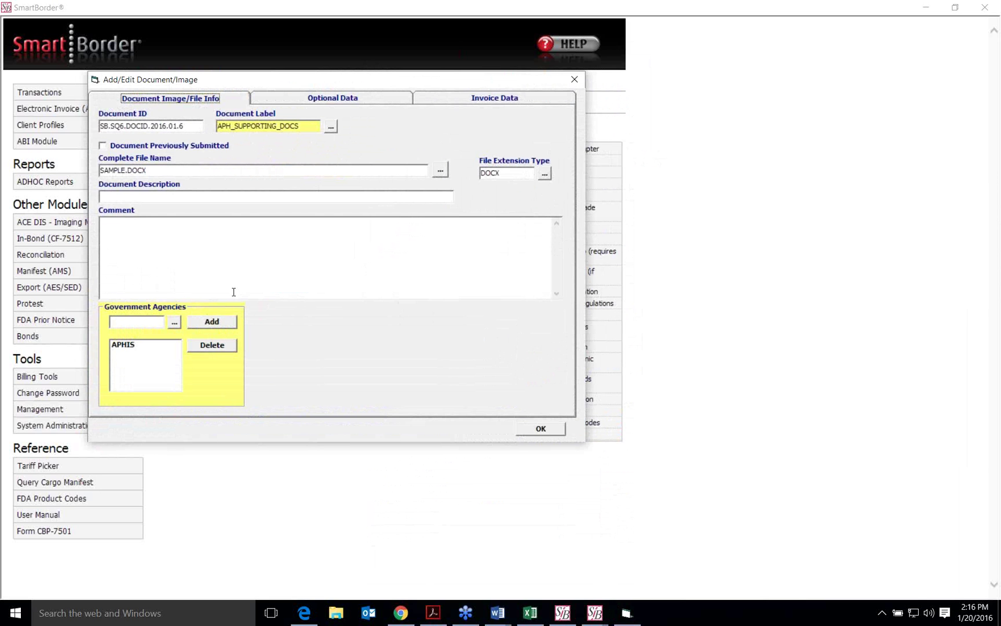
left_click(175, 321)
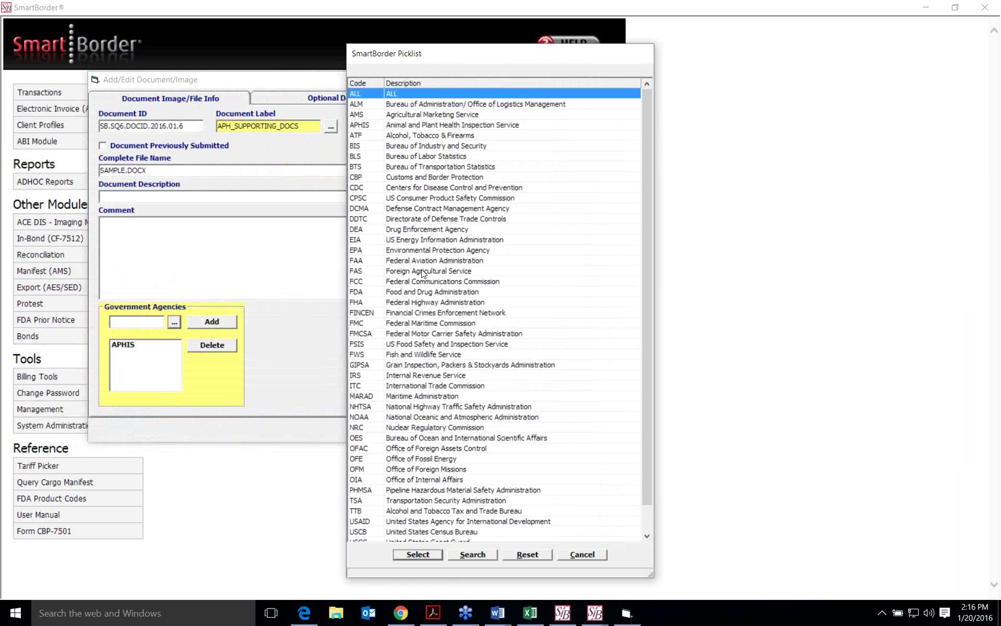
scroll(423, 267, "down", 1)
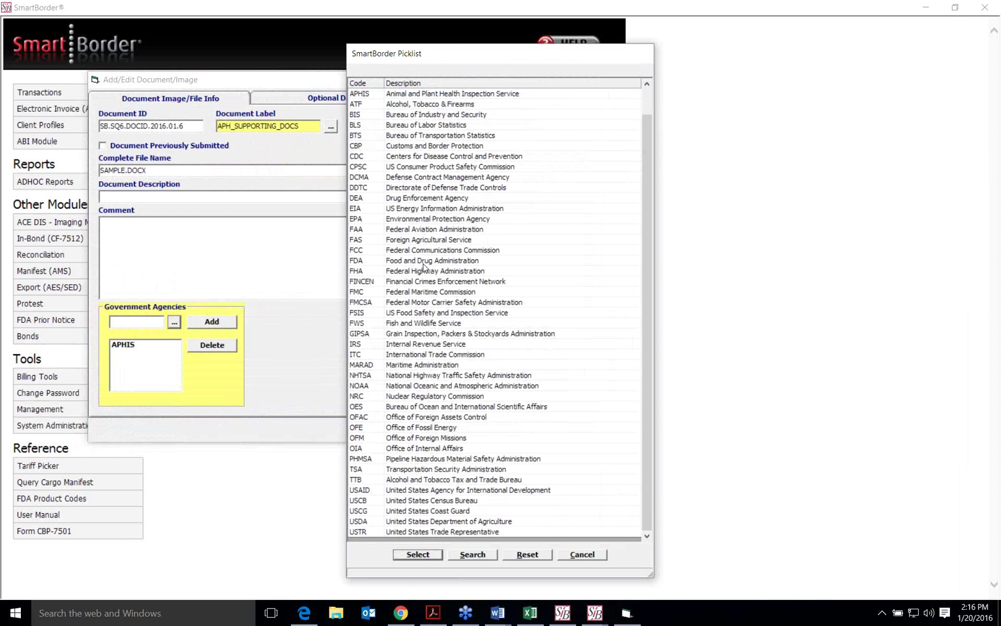
scroll(434, 307, "up", 1)
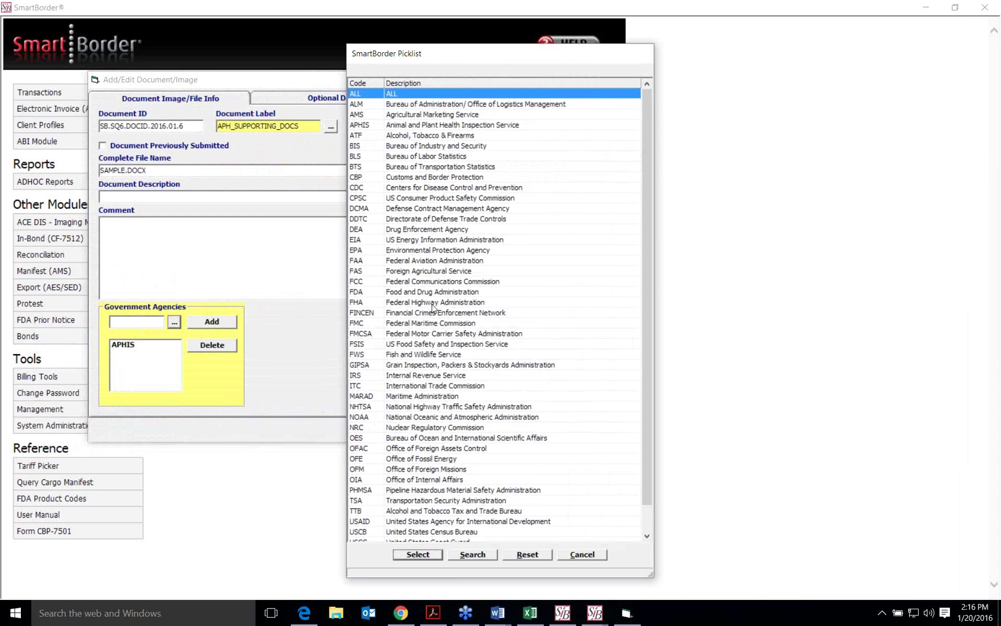
left_click(391, 126)
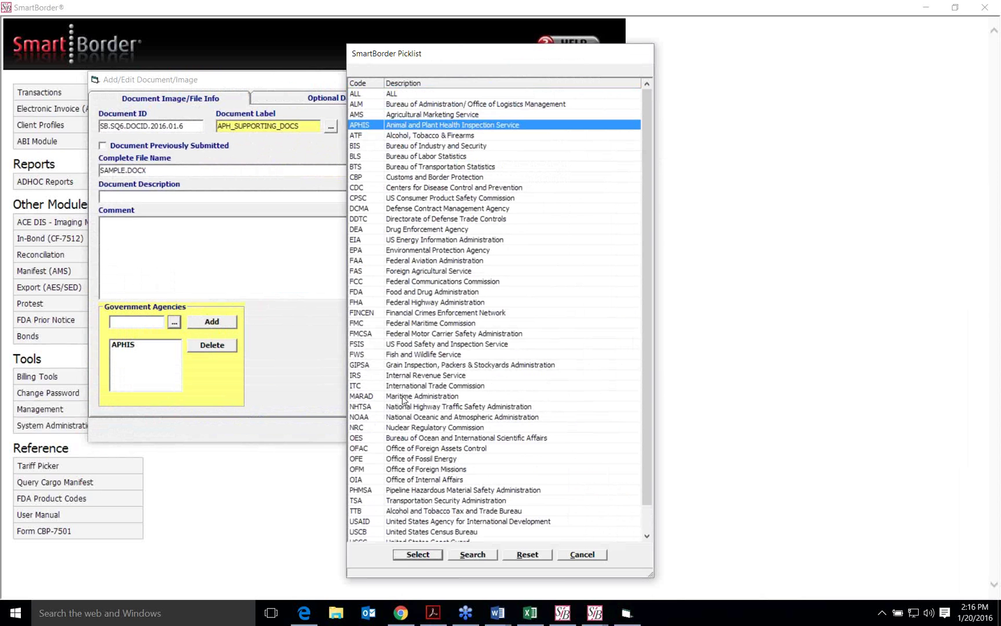
left_click(418, 554)
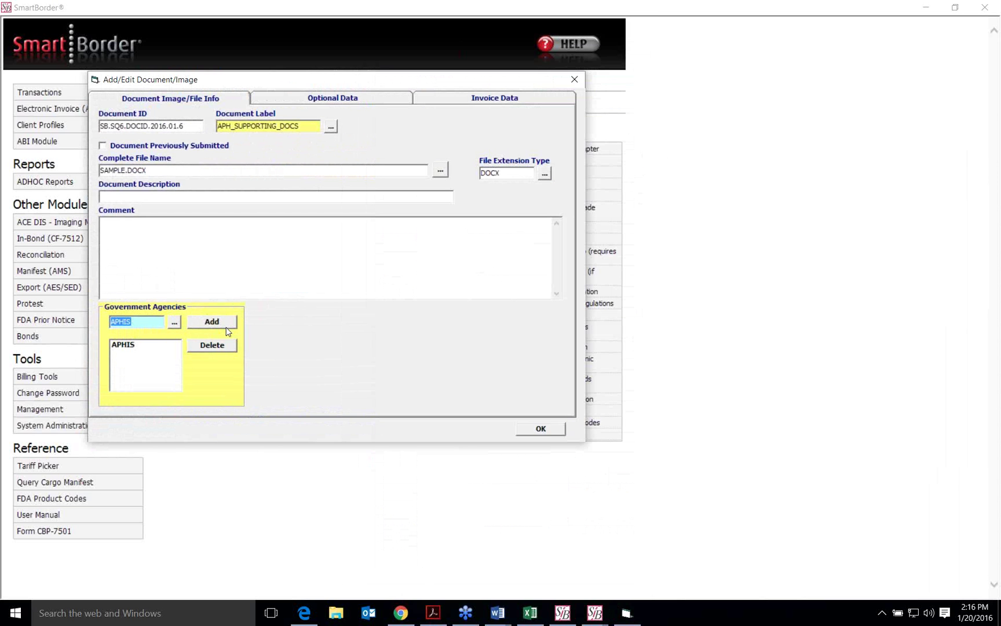
left_click(209, 324)
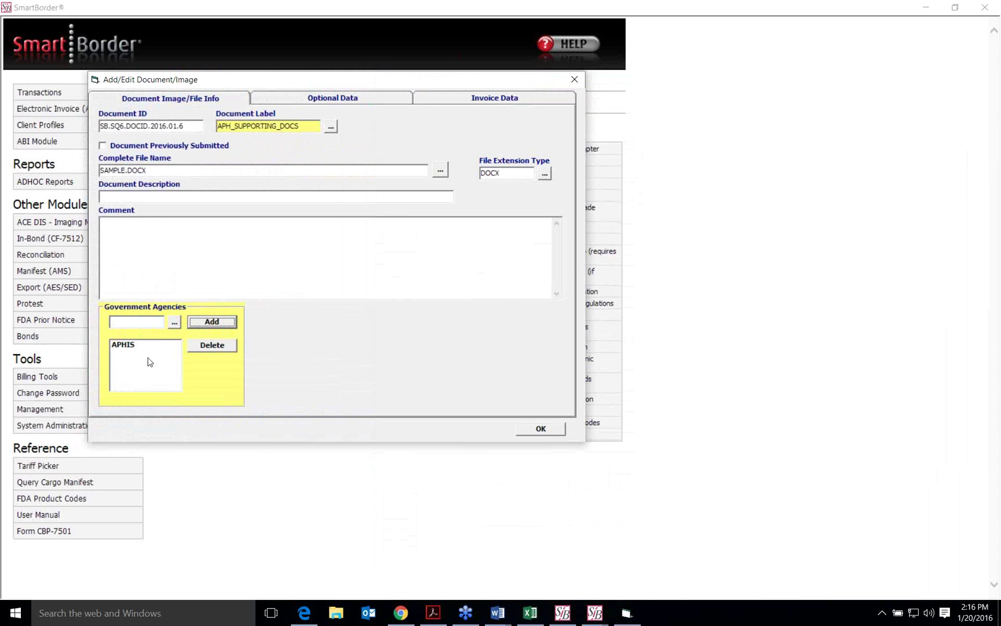
- Add CBP (Customs and Border Protection) to the document's government agencies and accept the document changes
left_click(174, 323)
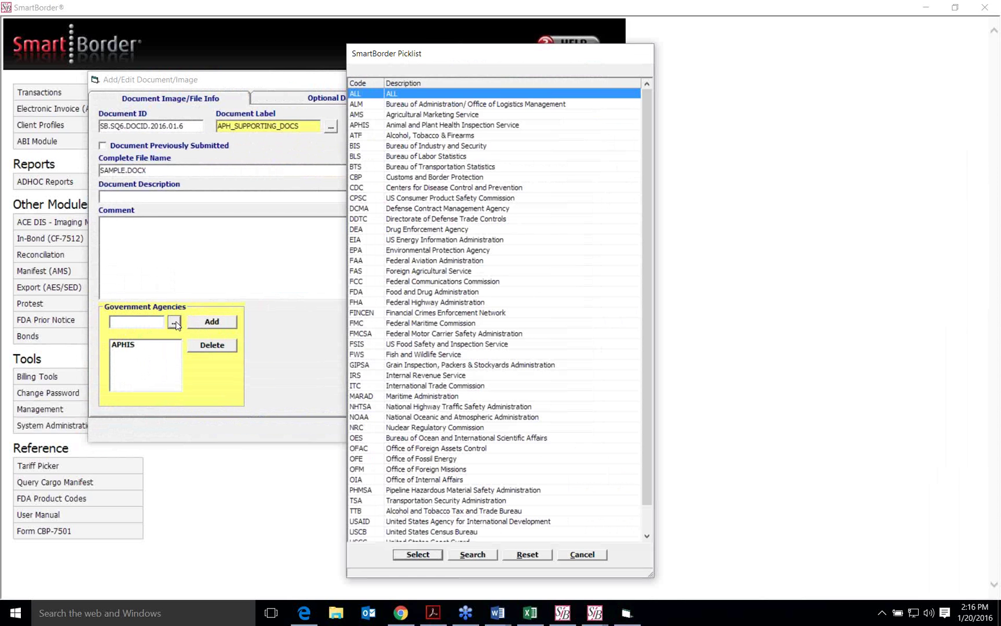
left_click(366, 177)
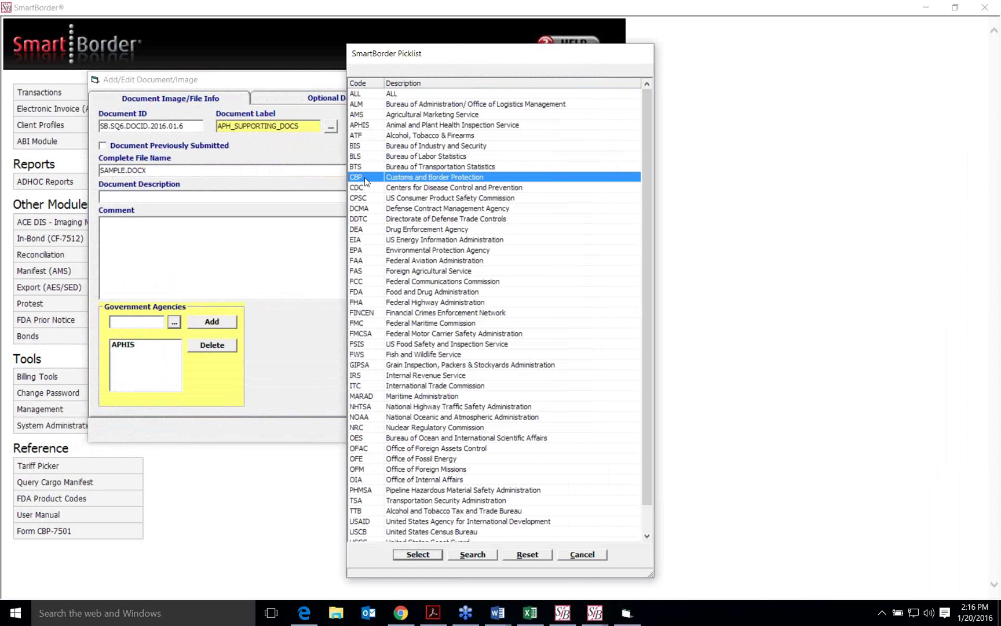
left_click(412, 555)
left_click(212, 321)
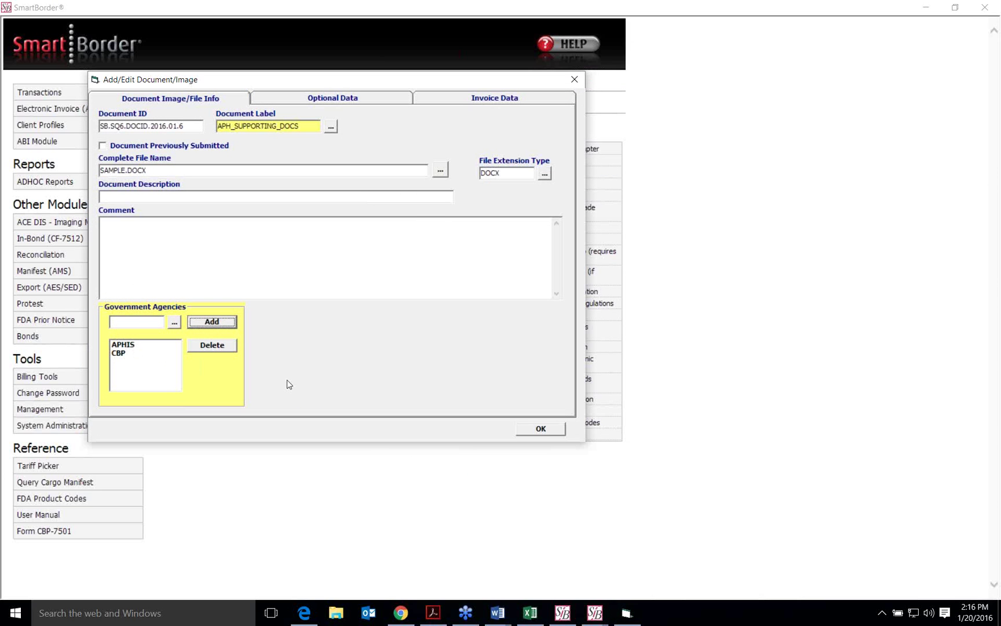
left_click(545, 430)
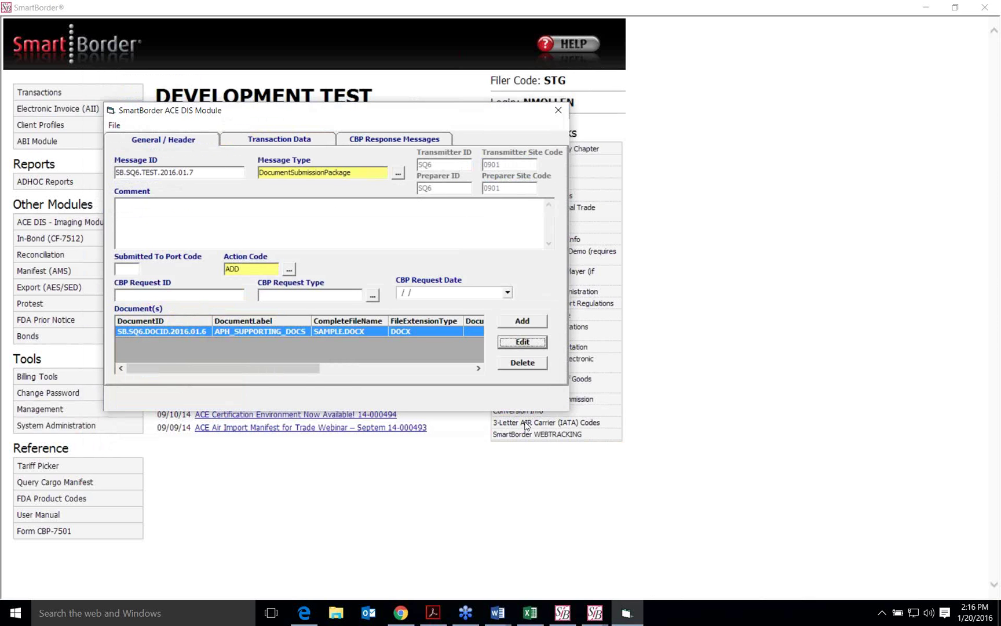
- Review the message's transaction data, viewing the transaction category choices with SINGLE_TXN kept, and the filer code and entry number fields
left_click(278, 140)
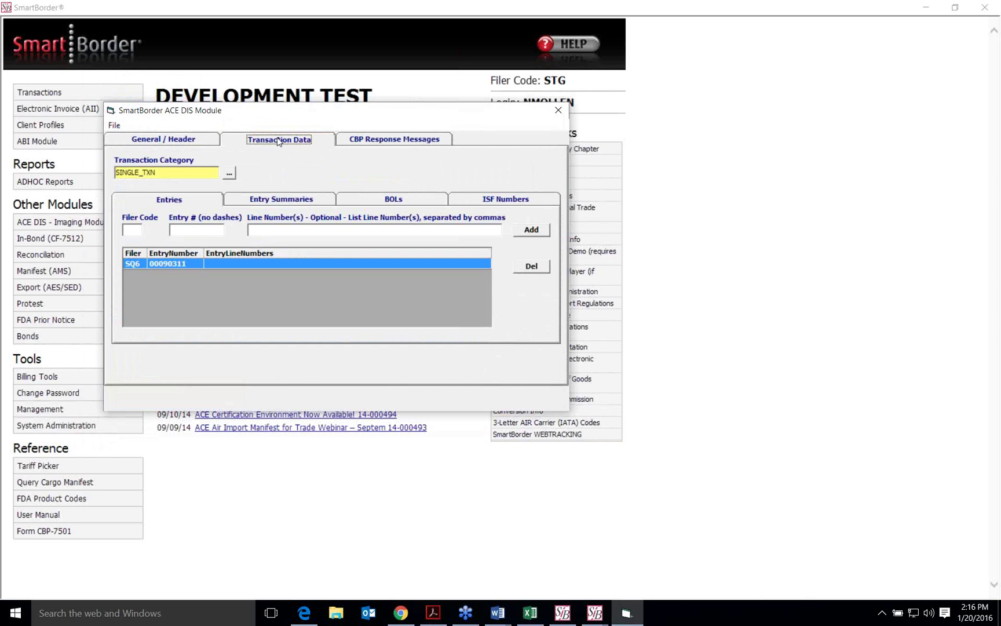
left_click(229, 174)
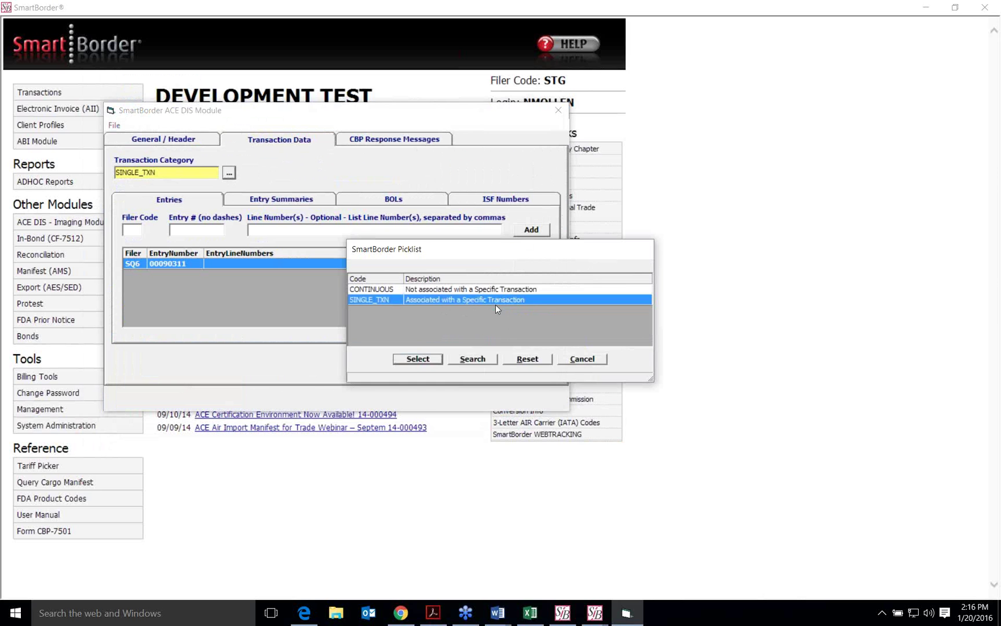
left_click(591, 360)
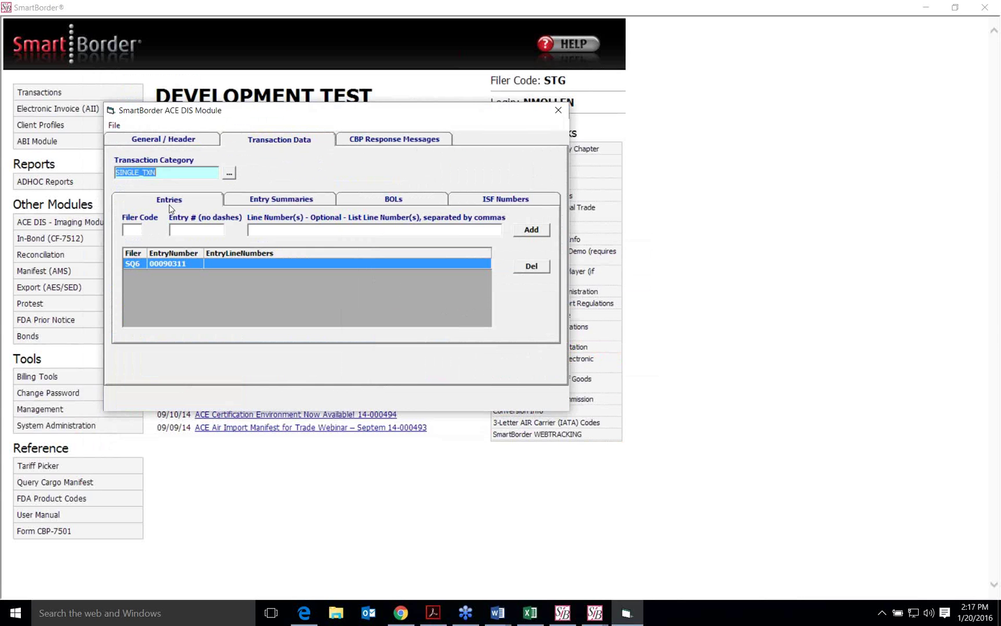
left_click(135, 230)
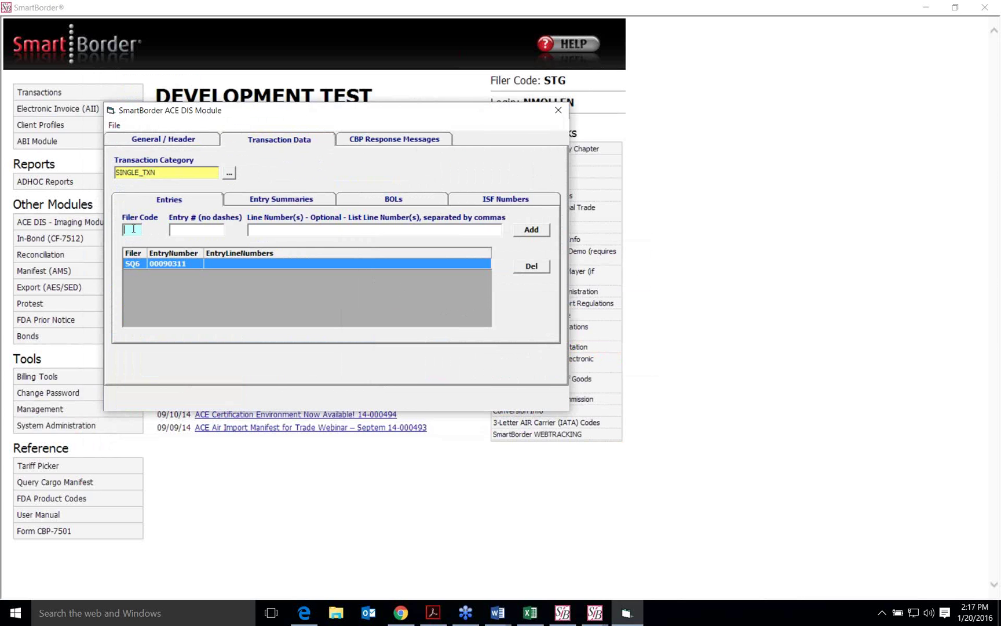
left_click(207, 232)
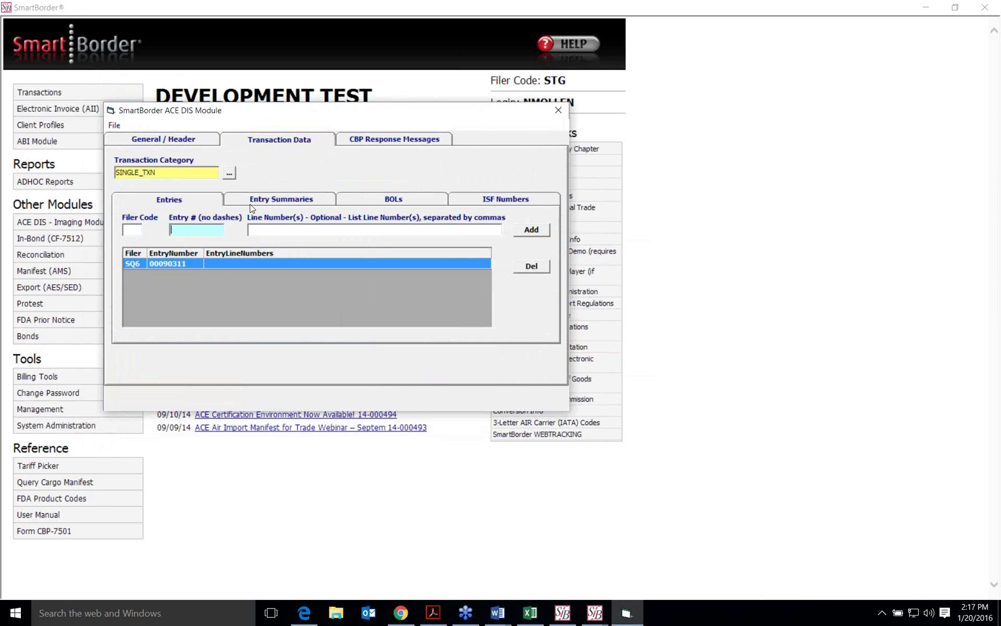
- Save the DIS message
left_click(115, 126)
left_click(134, 192)
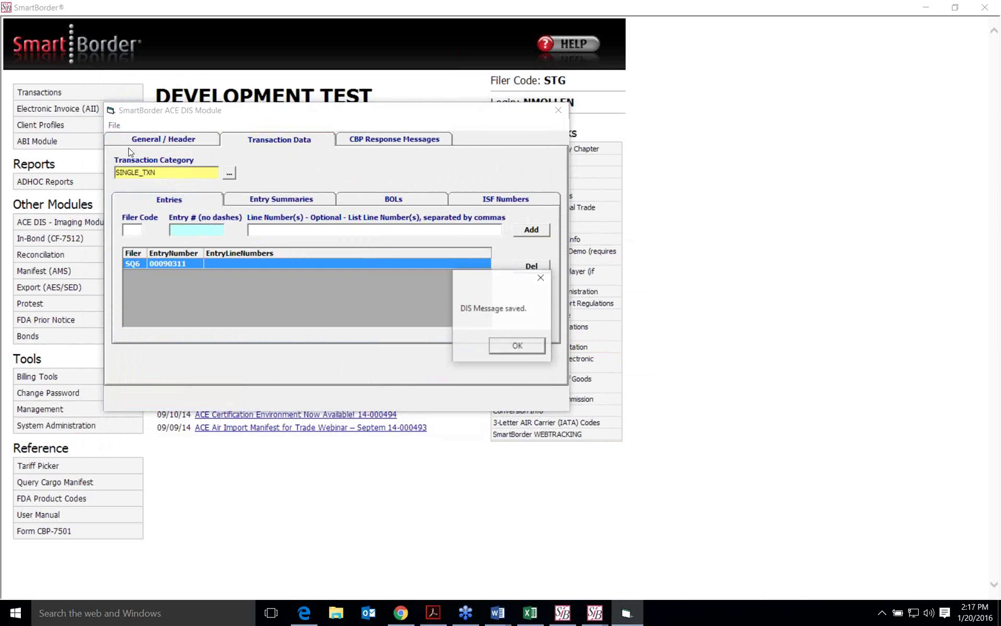
- Acknowledge the save, check the transmit option, and review the message's CBP response and outbound data, including message and document processing results
left_click(533, 348)
left_click(114, 125)
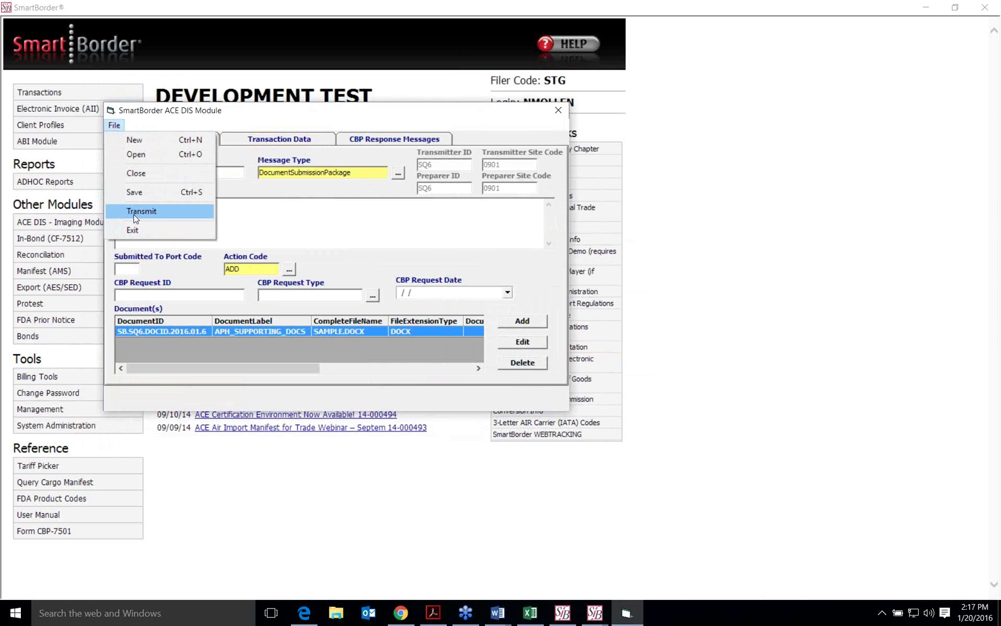
left_click(406, 139)
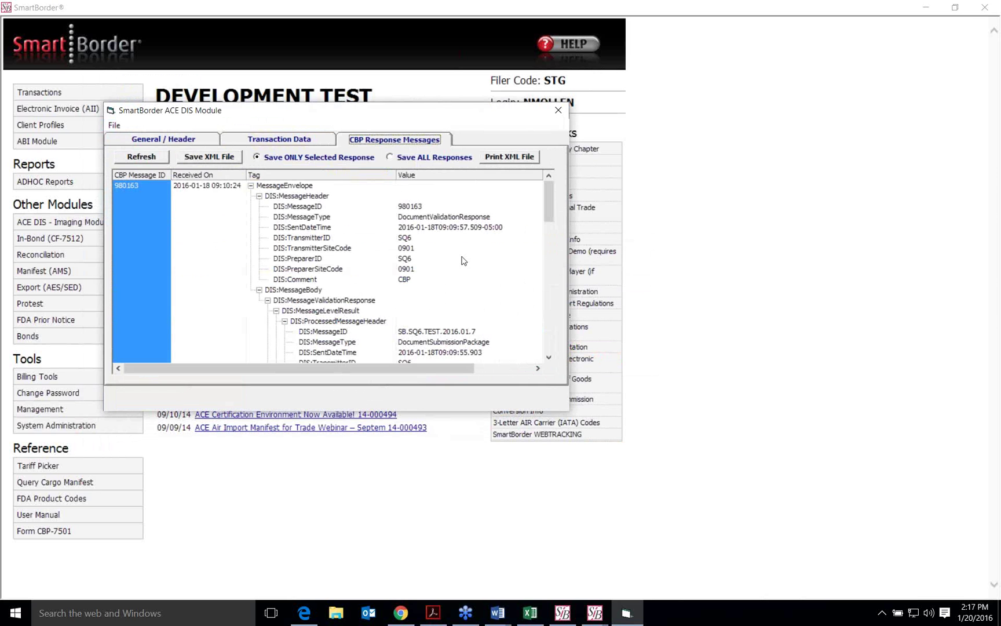
left_click_drag(547, 232, 544, 347)
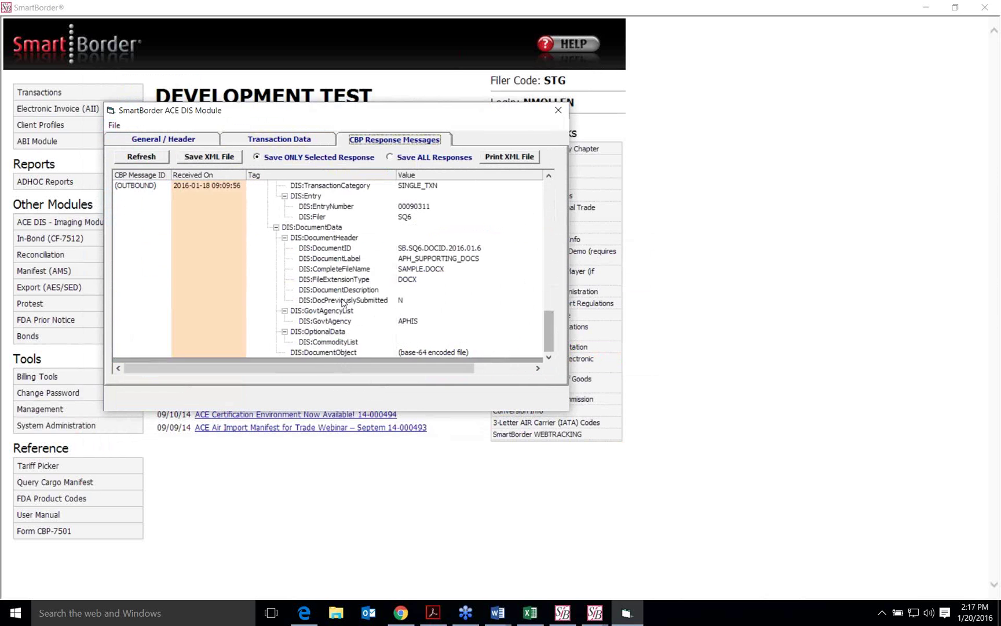
scroll(342, 300, "up", 3)
scroll(341, 300, "up", 3)
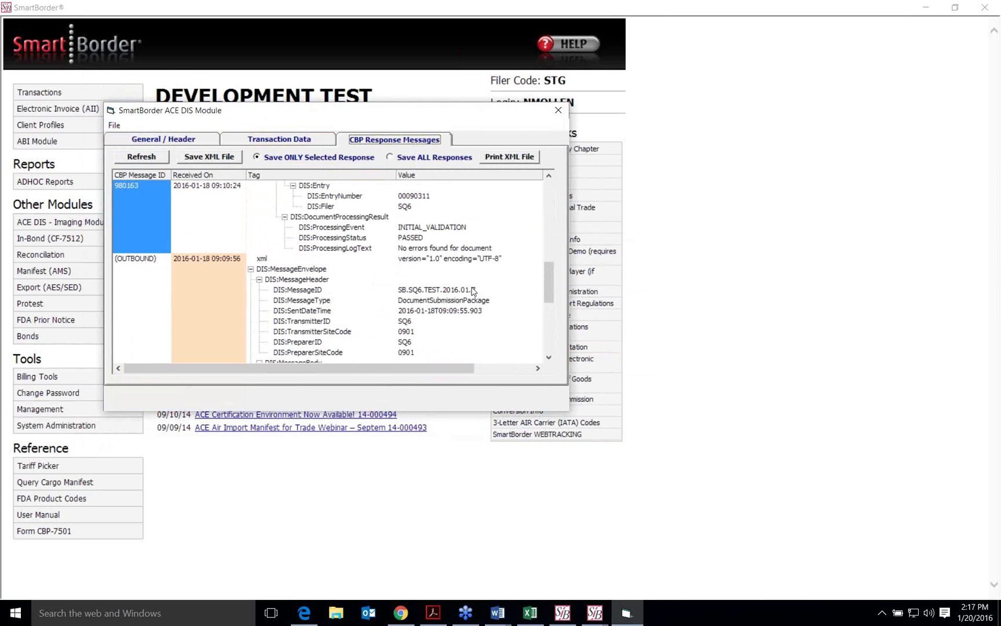
scroll(440, 259, "up", 1)
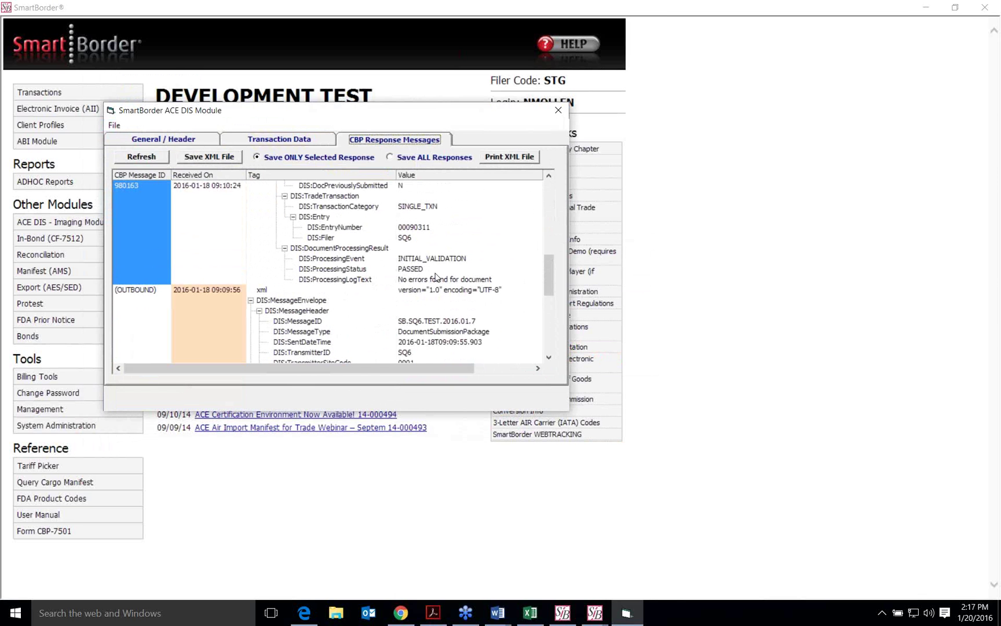
scroll(436, 277, "up", 9)
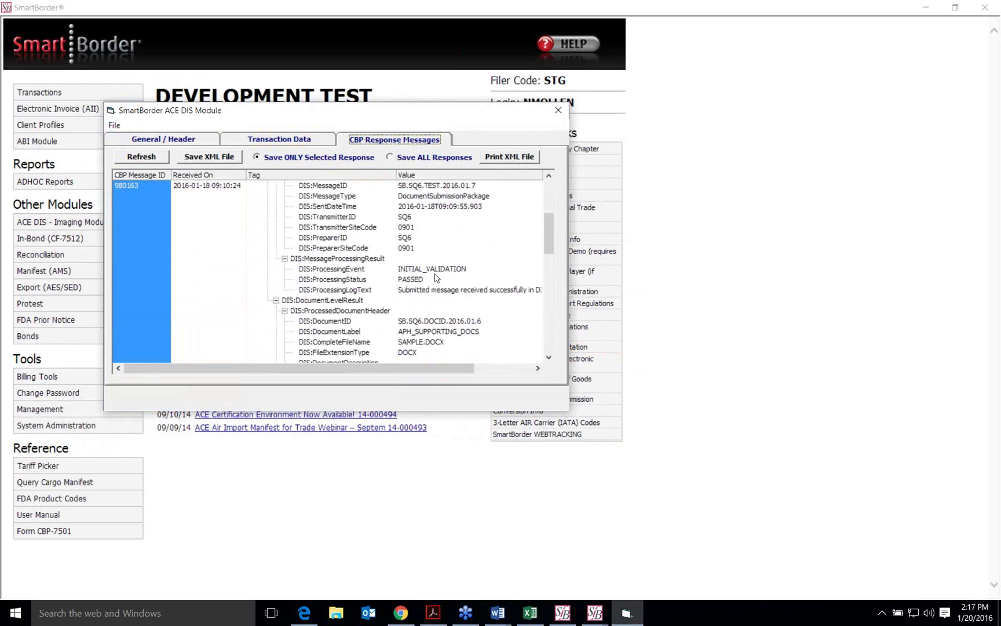
scroll(436, 281, "up", 1)
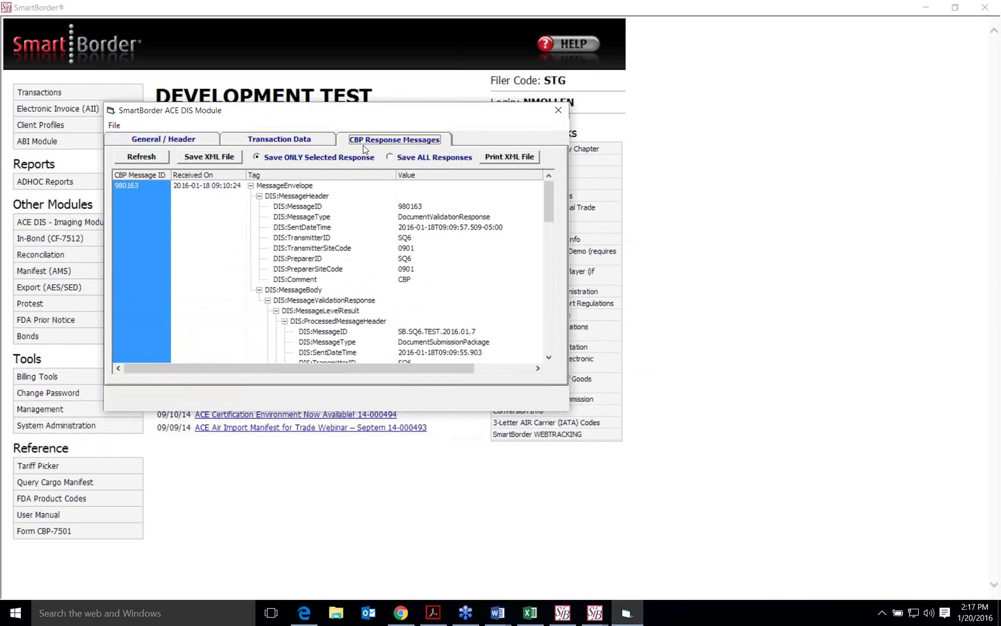
- Revisit the message's transaction data and general header information, and close the ACE DIS module
left_click(283, 139)
left_click(191, 140)
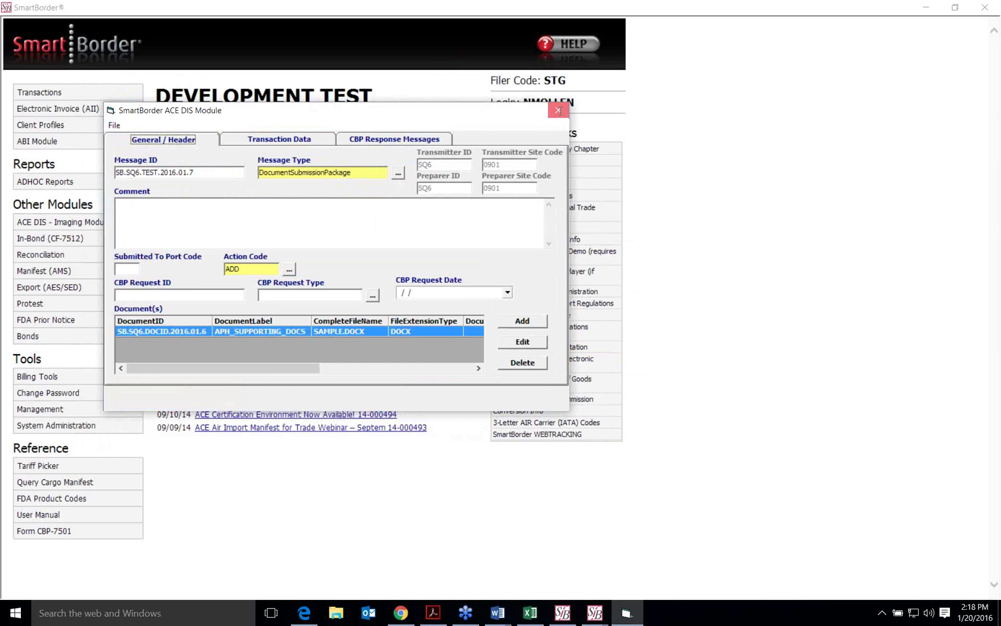
left_click(558, 110)
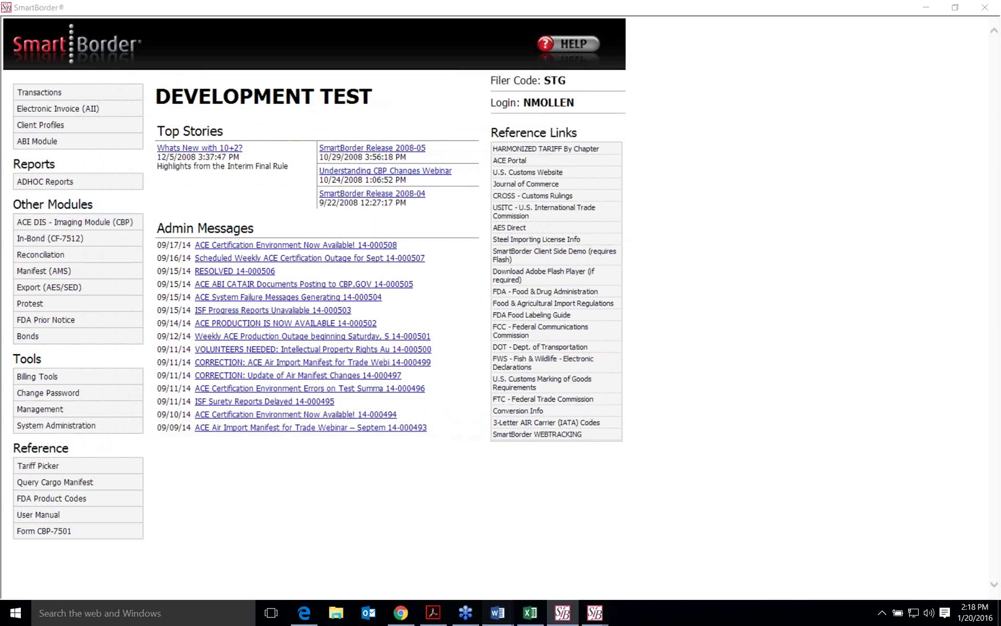
- Switch to Word to read the "Things to Keep In Mind" document, and return to SmartBorder
mouse_move(502, 605)
left_click(448, 555)
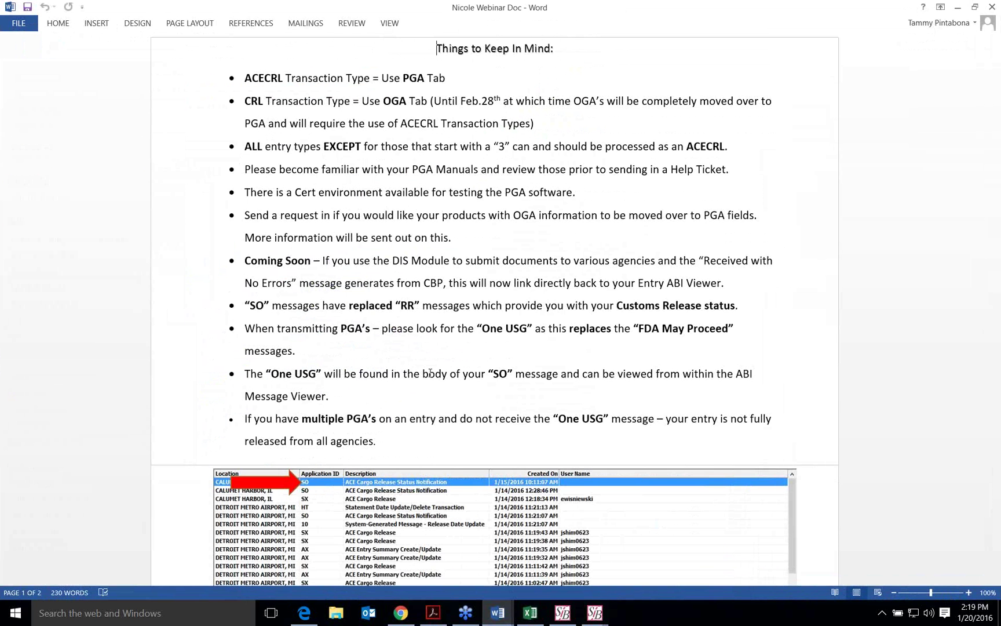
left_click(562, 612)
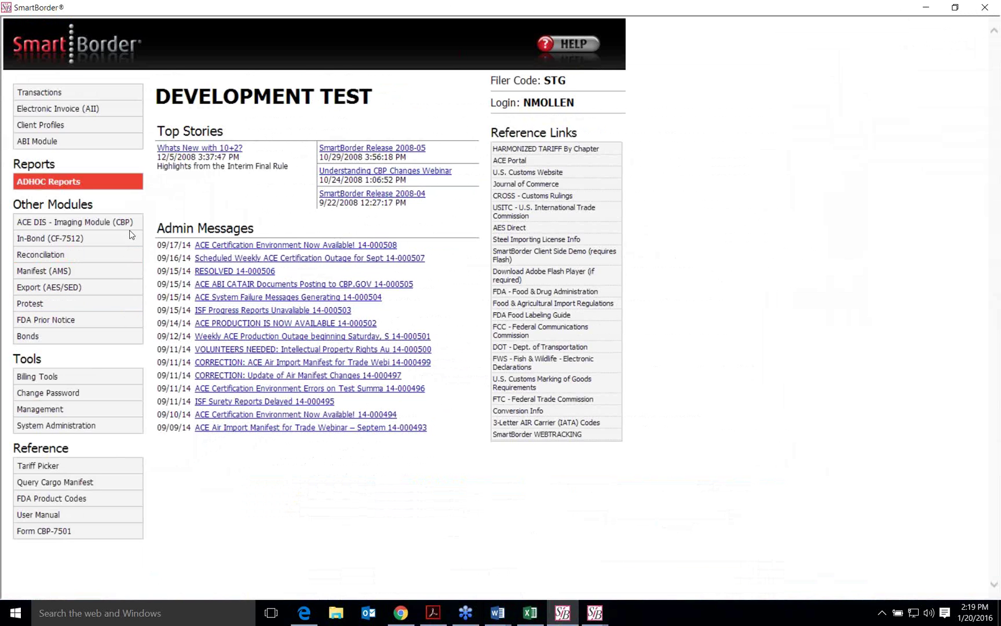
- Open the sample client's profile in the Profile Editor by entering its customer number
left_click(97, 132)
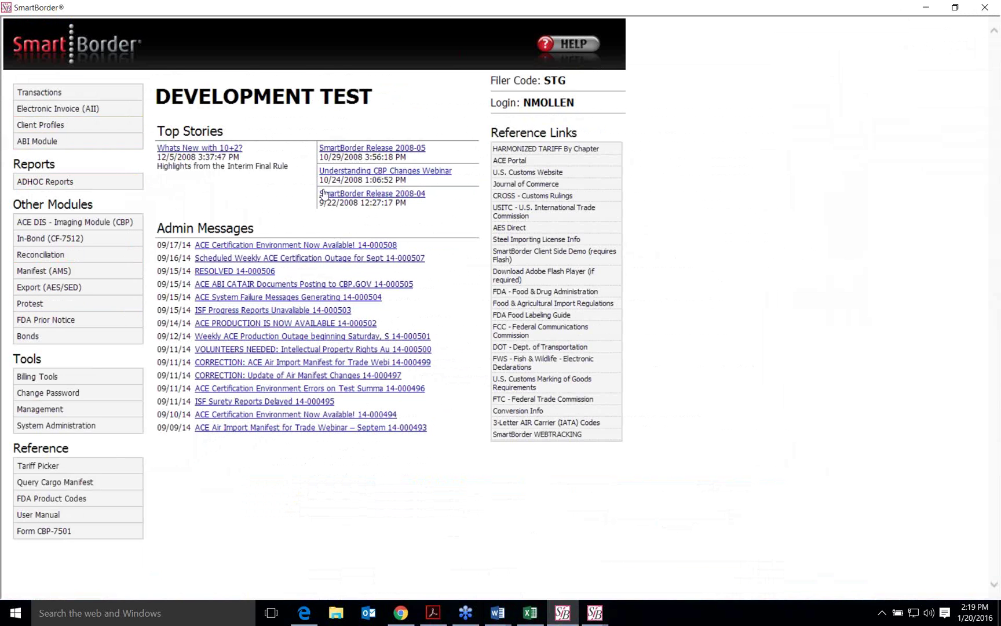
left_click(289, 168)
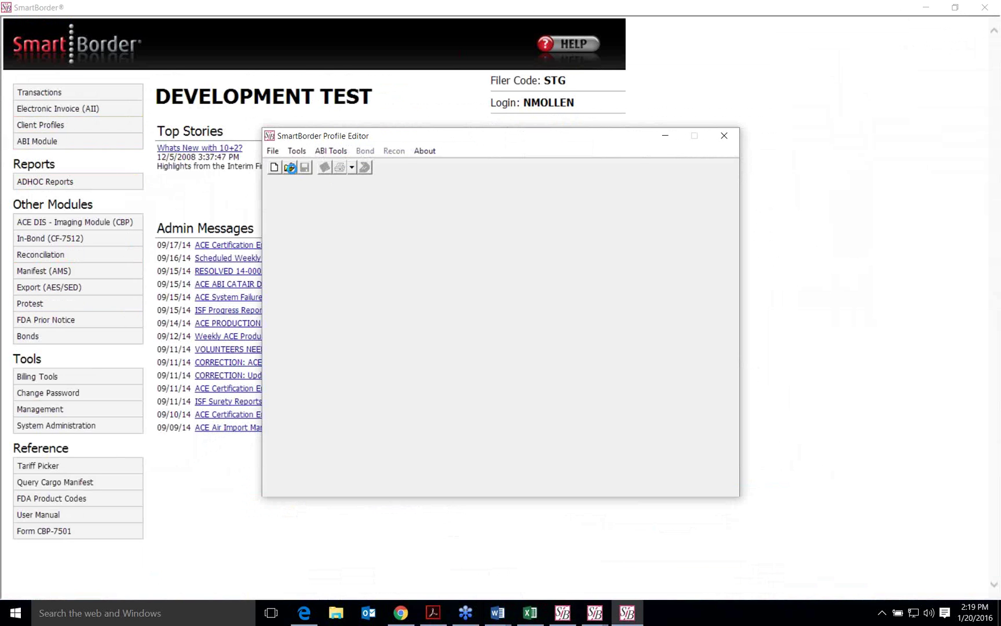
type("1025")
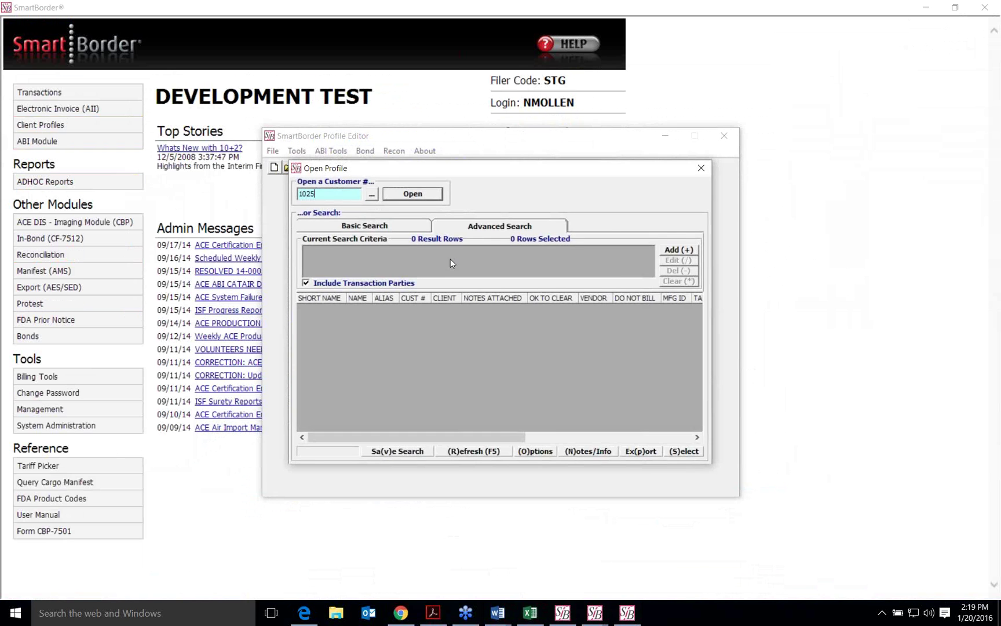
key("Return")
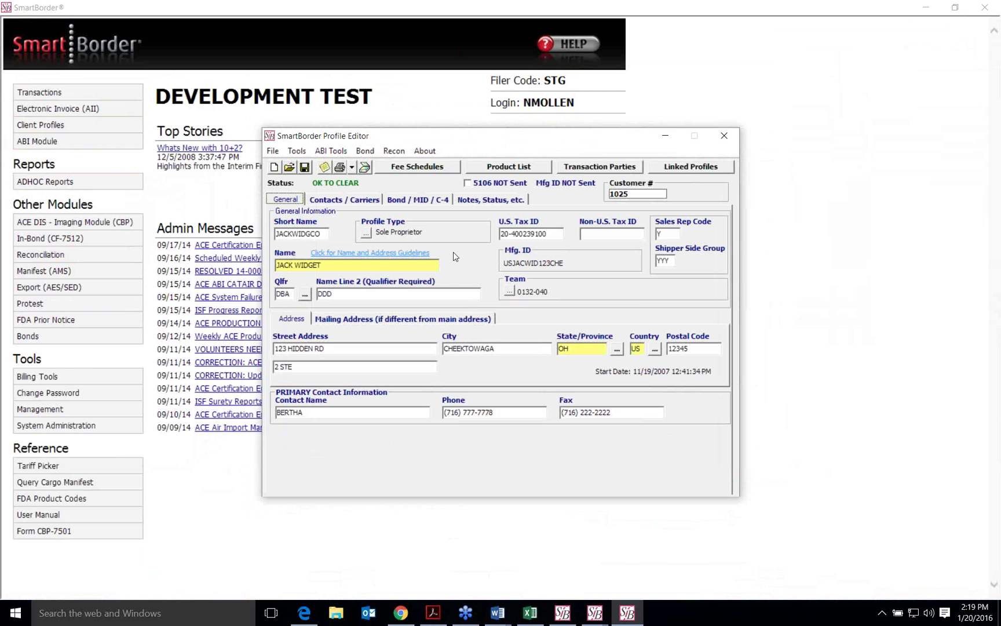
- Open the client's product list and bring up the record of product 100A COPY TEST 2
left_click(507, 168)
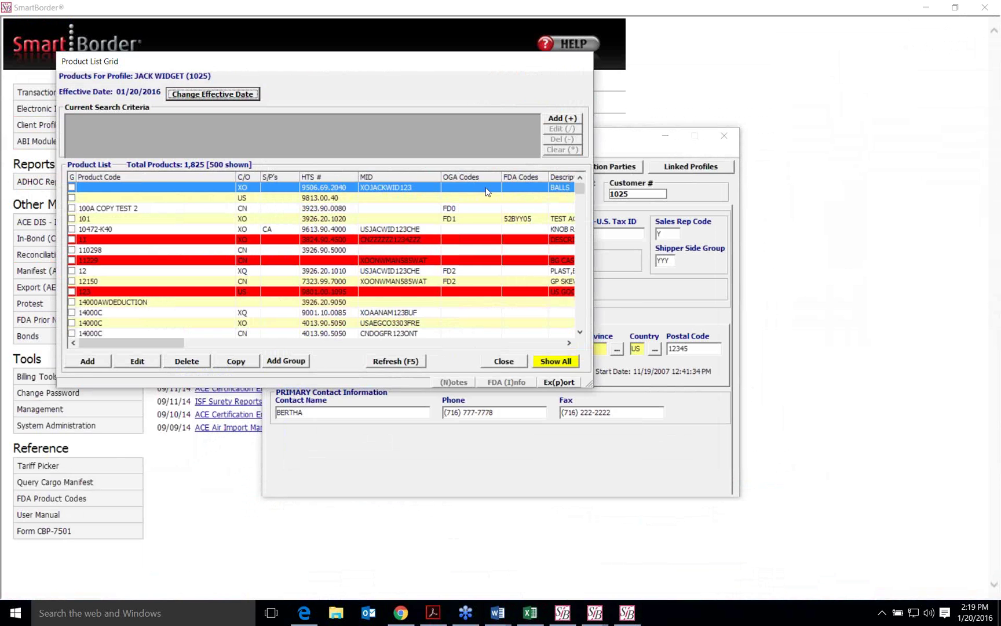
double_click(338, 209)
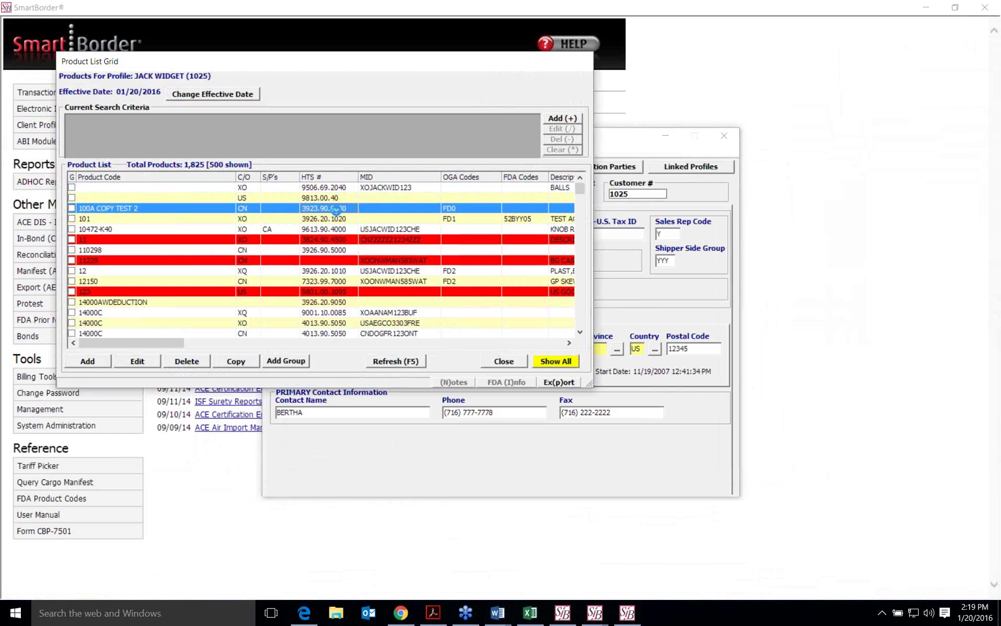
left_click(626, 352)
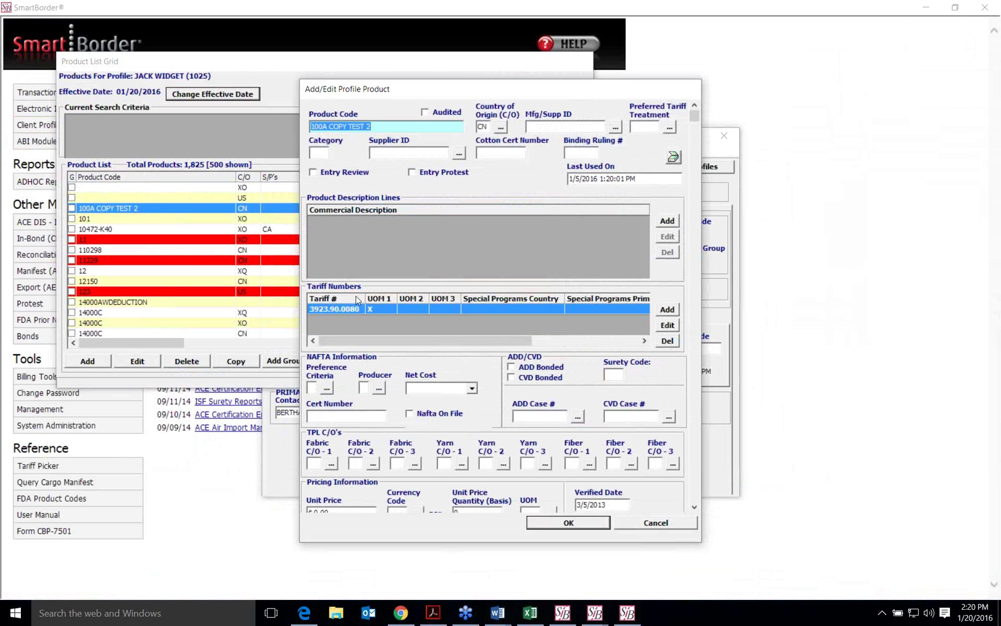
- View the tariff information for 3923.90.0080 and its ACE PGA entry window, leaving the window without adding anything
left_click(663, 327)
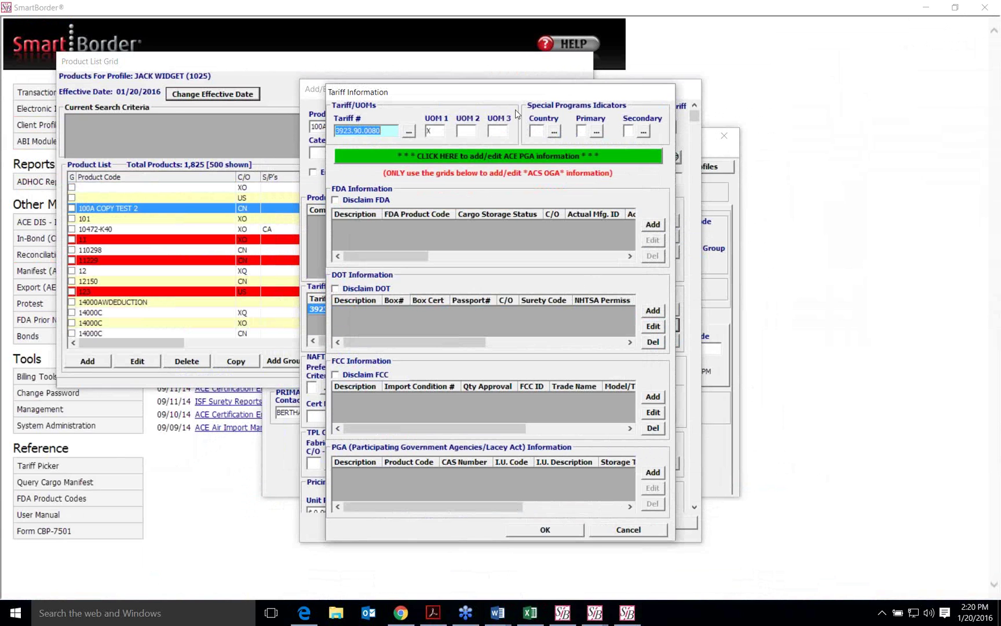
left_click(469, 158)
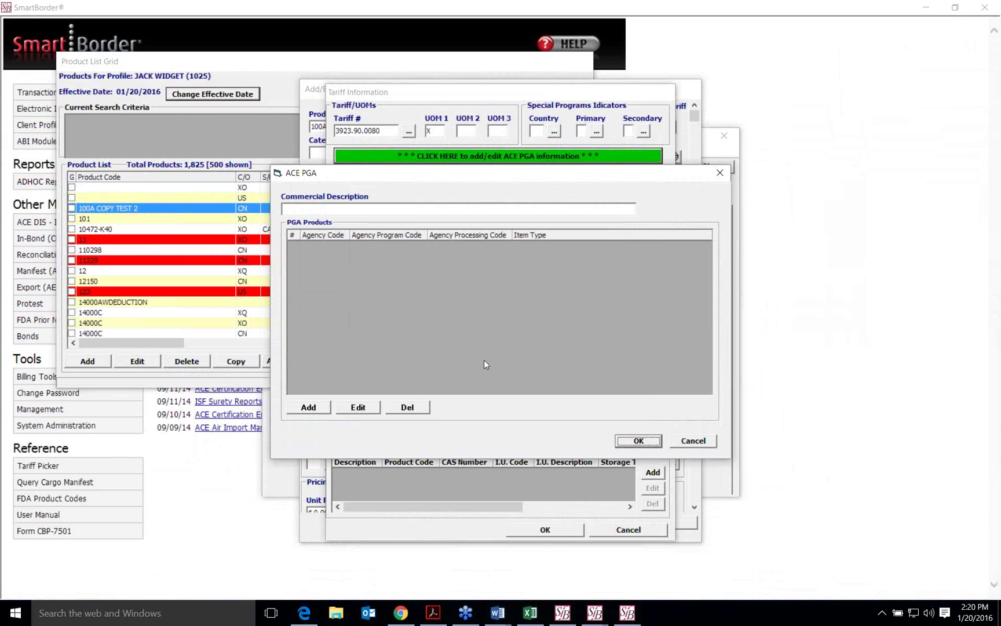
left_click(709, 440)
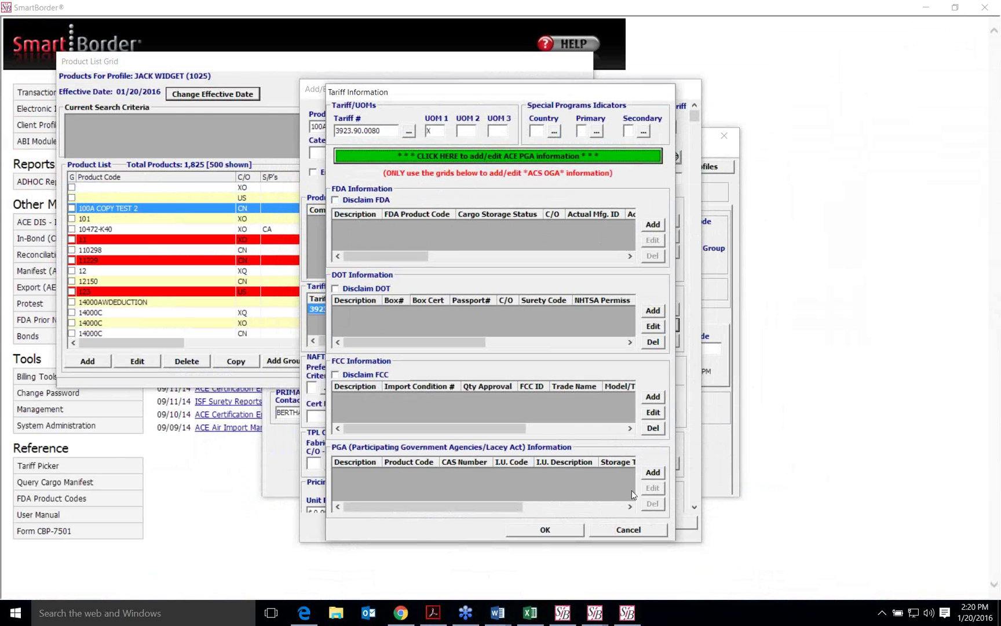
- Cancel out of the tariff information and product record, and close the product list to return to the client profile
left_click(628, 530)
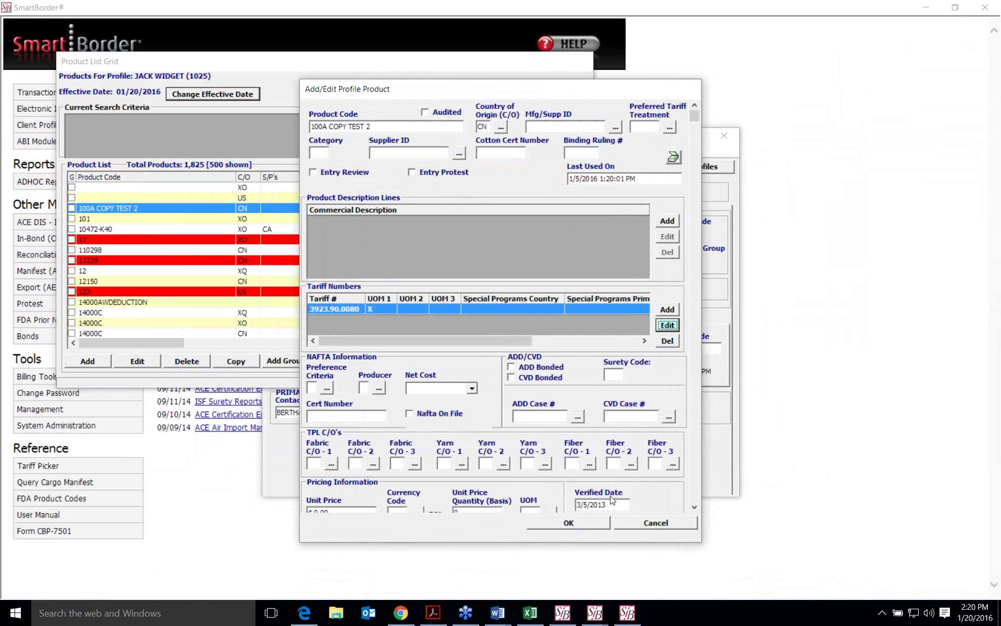
left_click(653, 527)
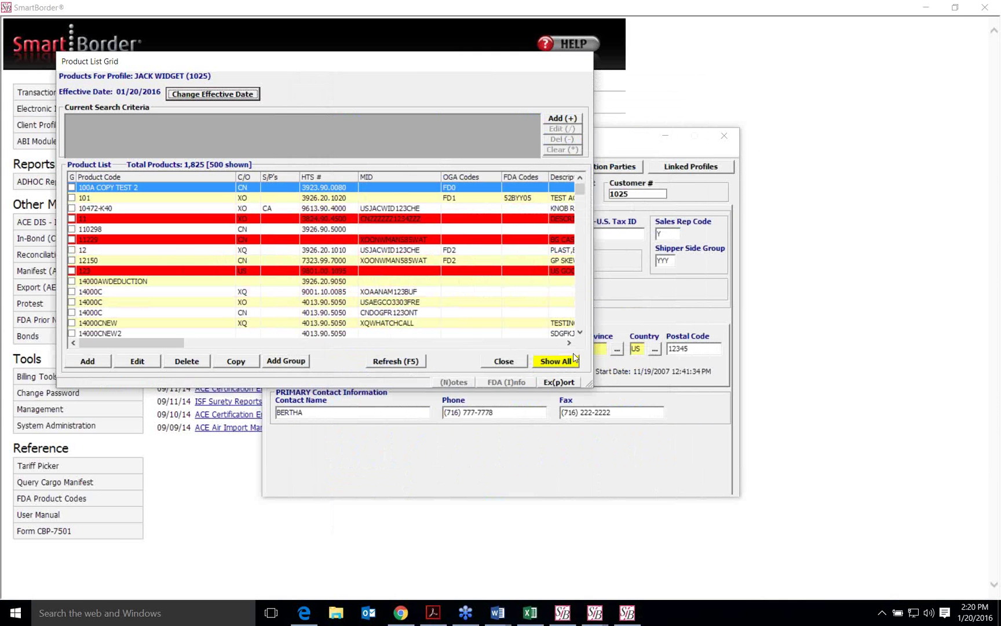
left_click(500, 364)
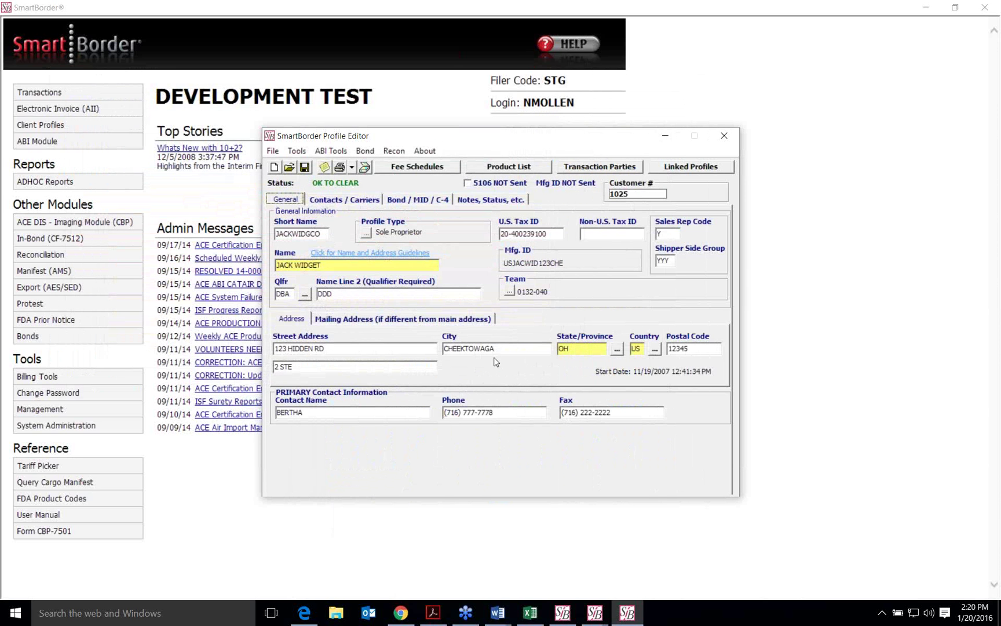
- Switch to Word, read "Things to Keep In Mind" through its ABI message example and "KEY POINTS TO REMEMBER", and return to SmartBorder
left_click(497, 612)
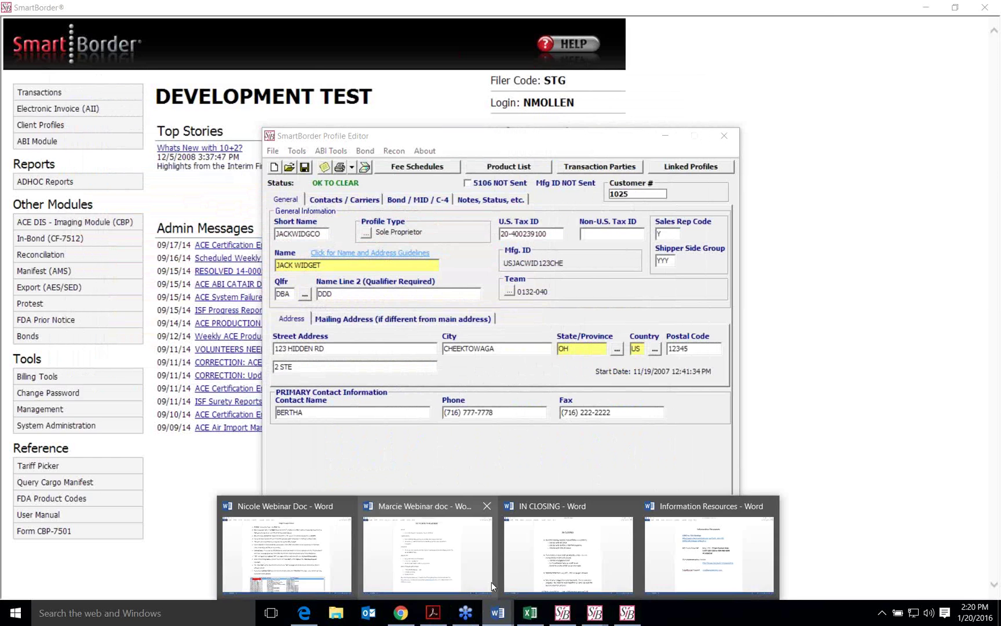
left_click(387, 556)
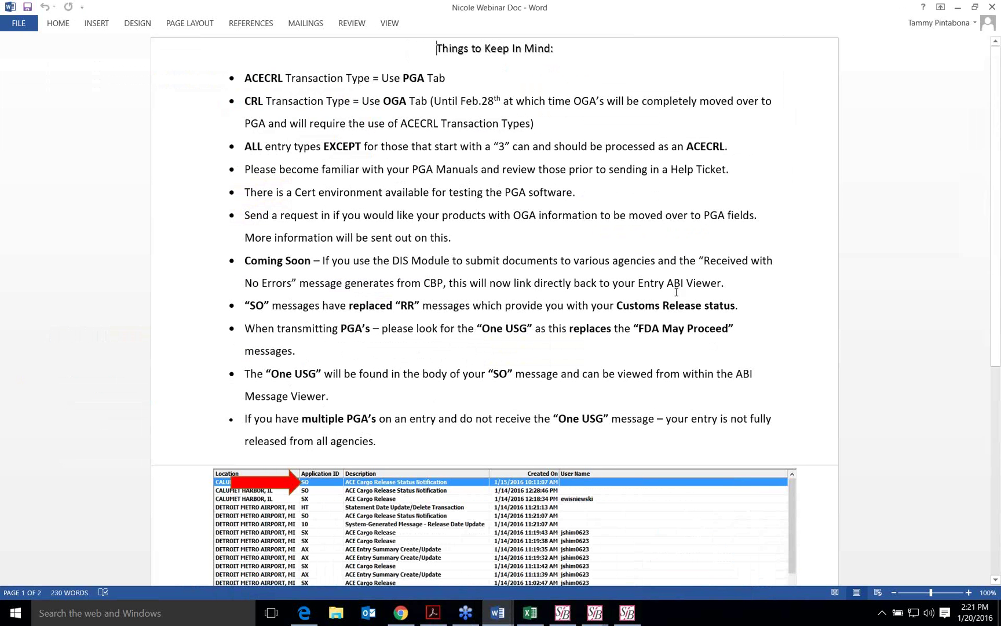
scroll(677, 291, "down", 5)
scroll(679, 292, "down", 6)
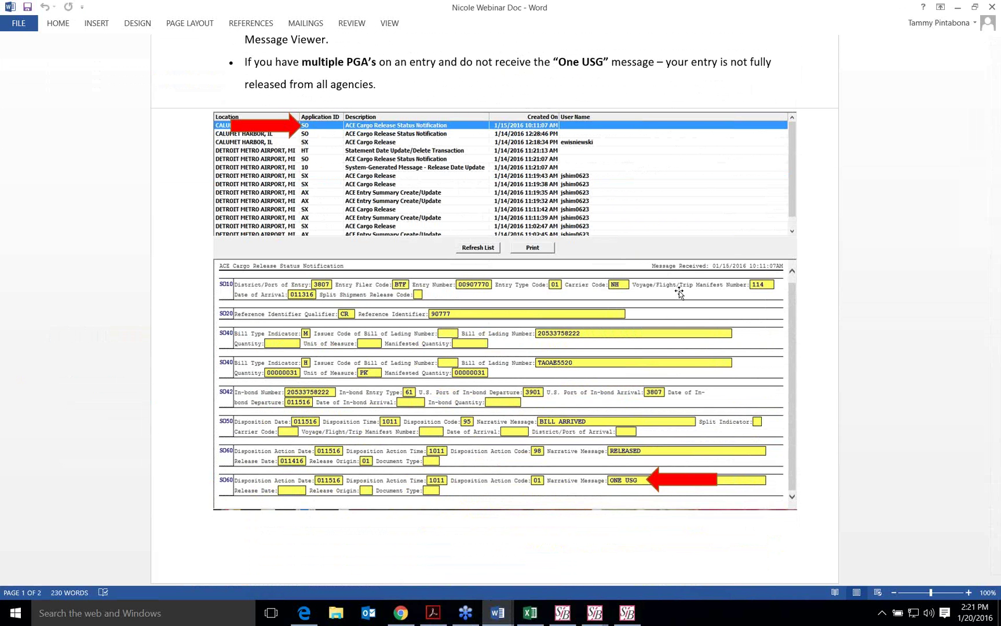
left_click(957, 7)
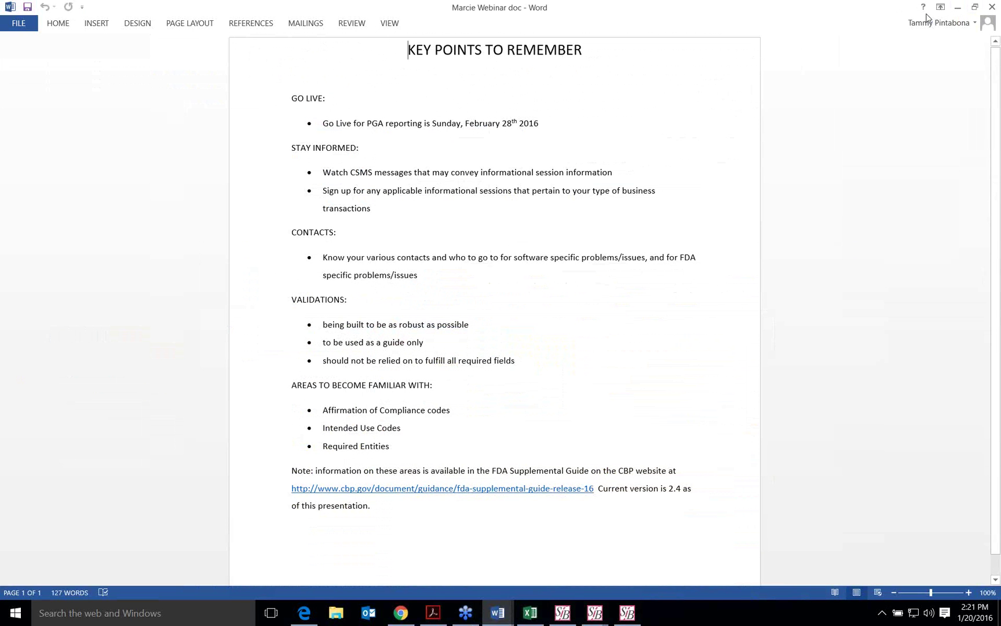
left_click(957, 7)
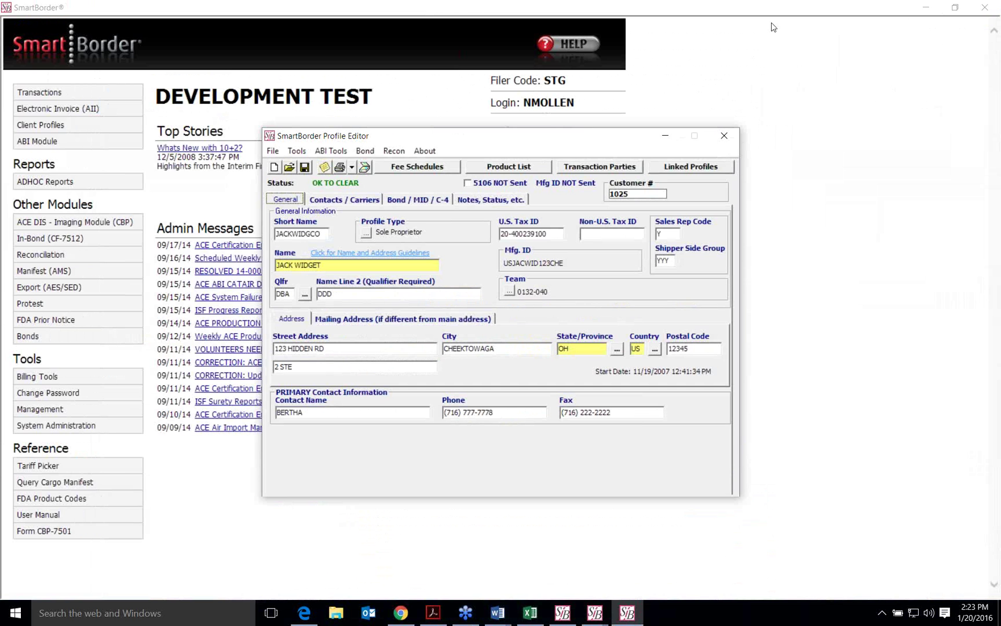
- Check the open Profile Editor and ACECRL transaction windows, and return to the SmartBorder home page
left_click(665, 139)
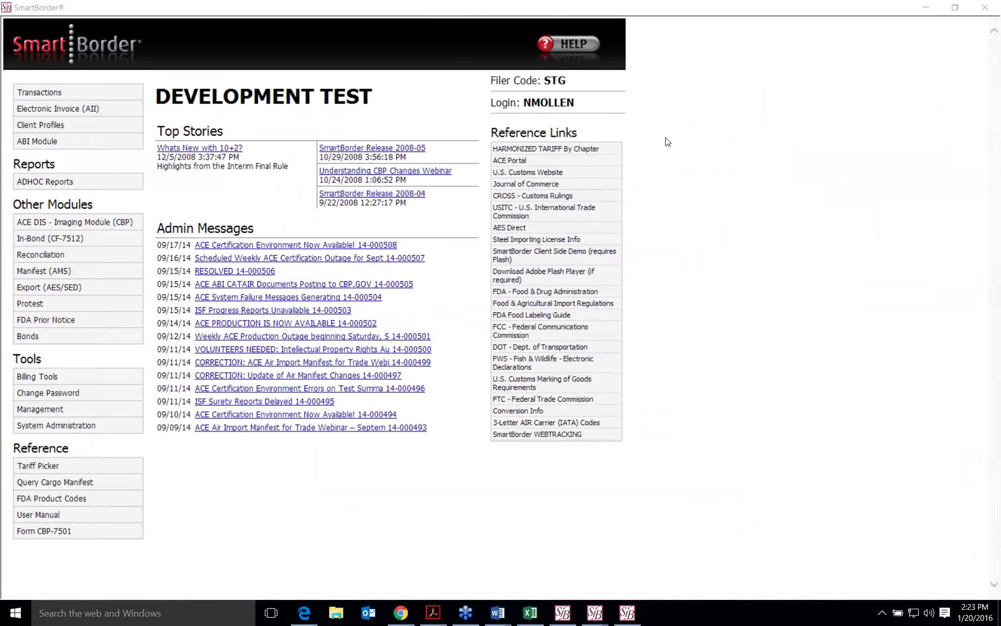
left_click(627, 613)
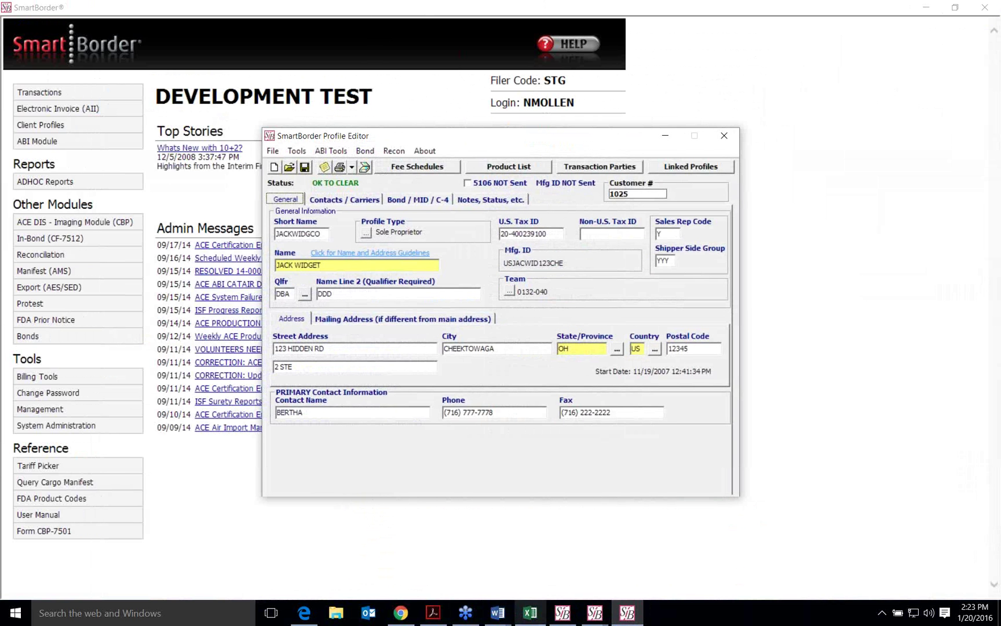
mouse_move(593, 620)
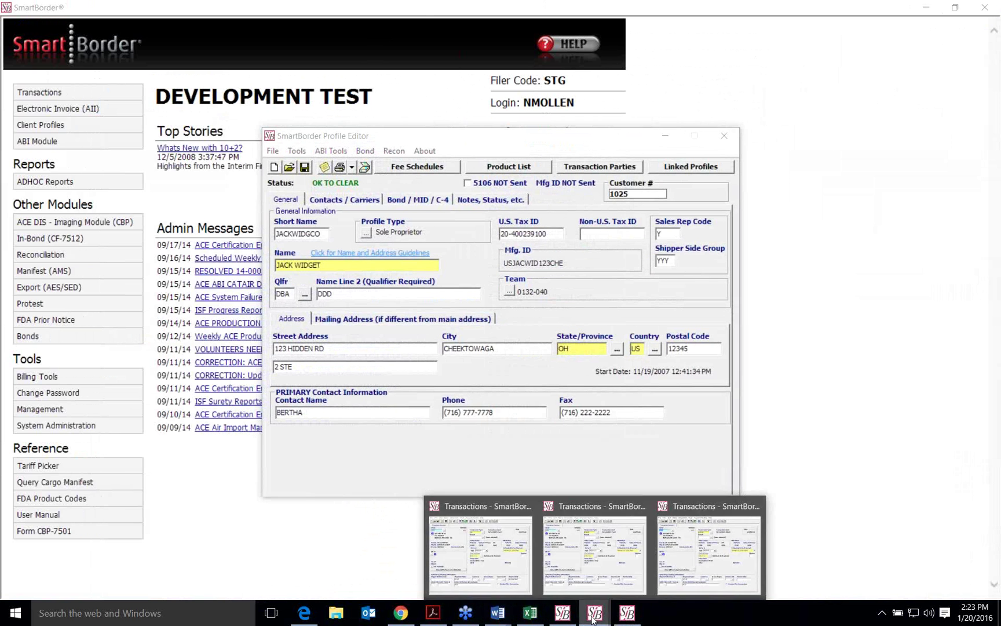
left_click(585, 533)
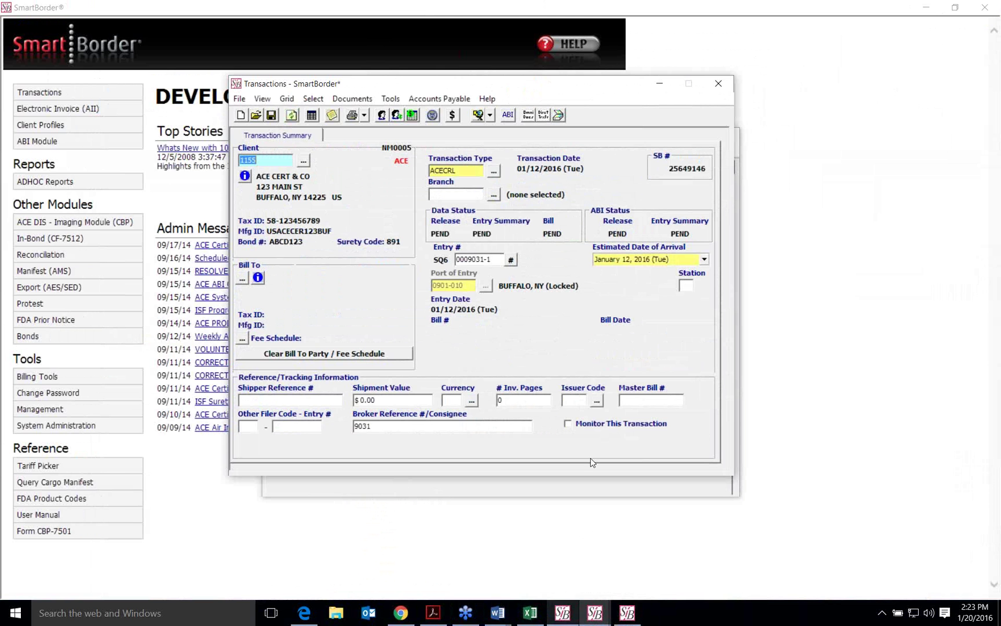
left_click(663, 88)
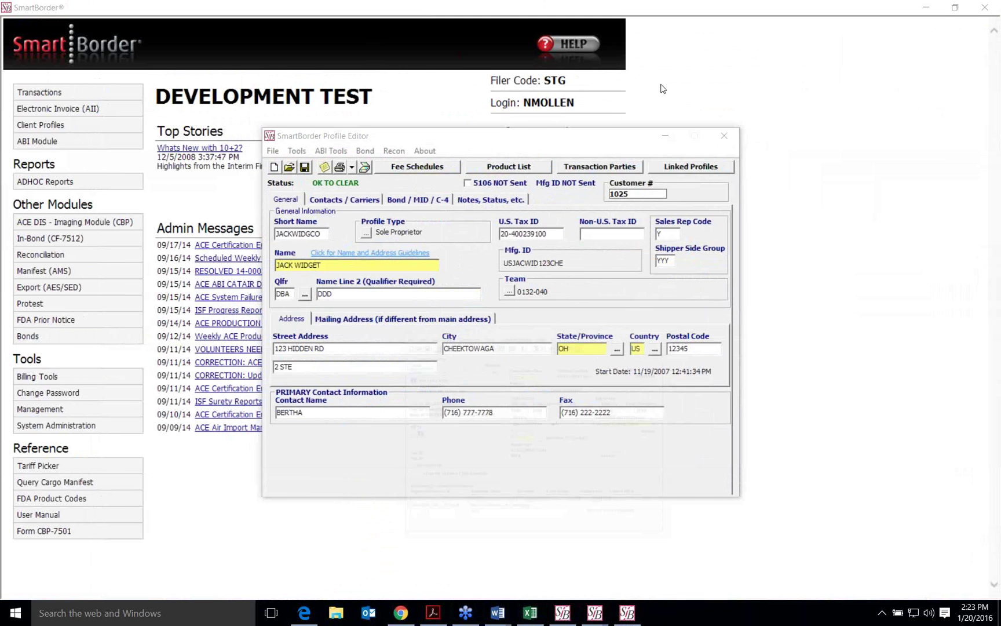
left_click(560, 609)
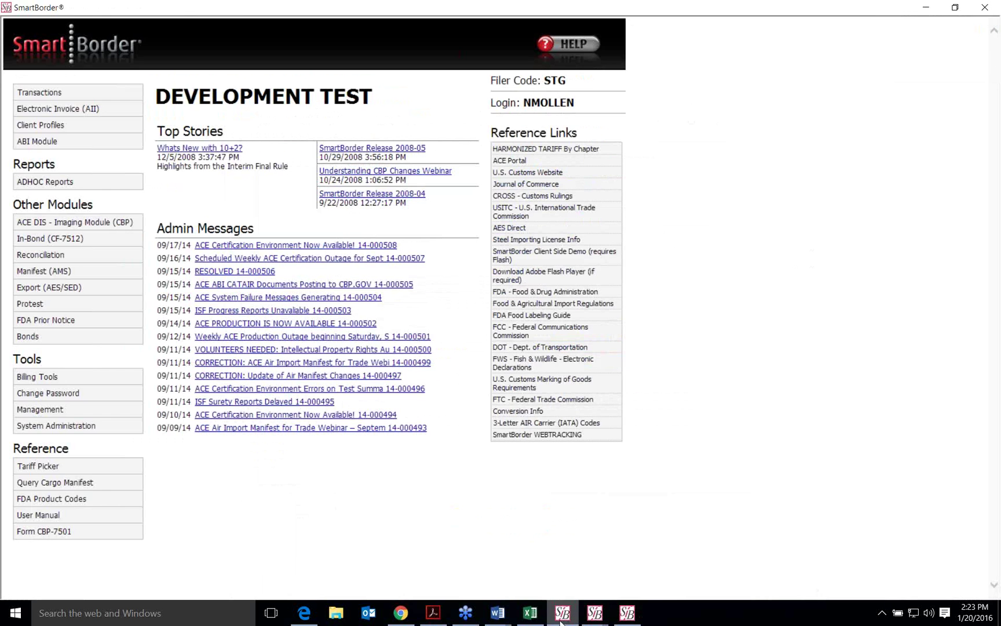
- Bring up the open ACECRL transaction and open its release/entry data at the line items
left_click(594, 616)
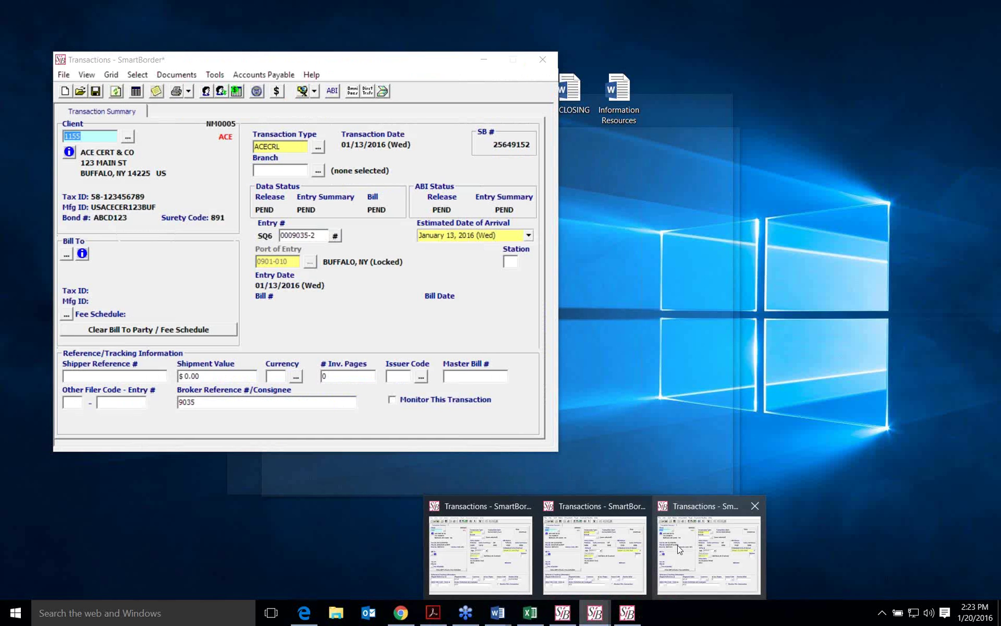
left_click(679, 550)
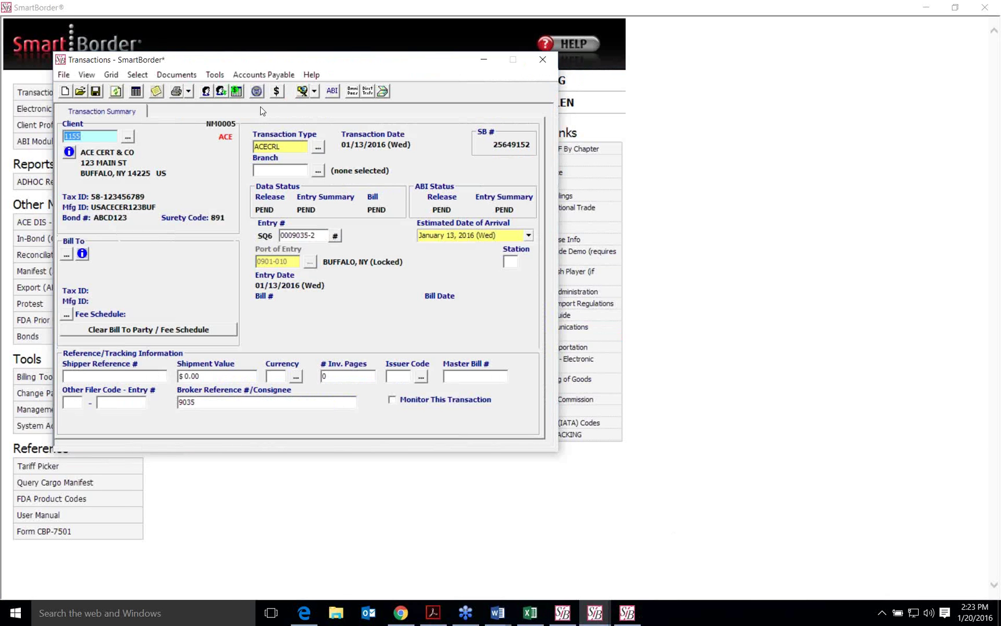
left_click(257, 92)
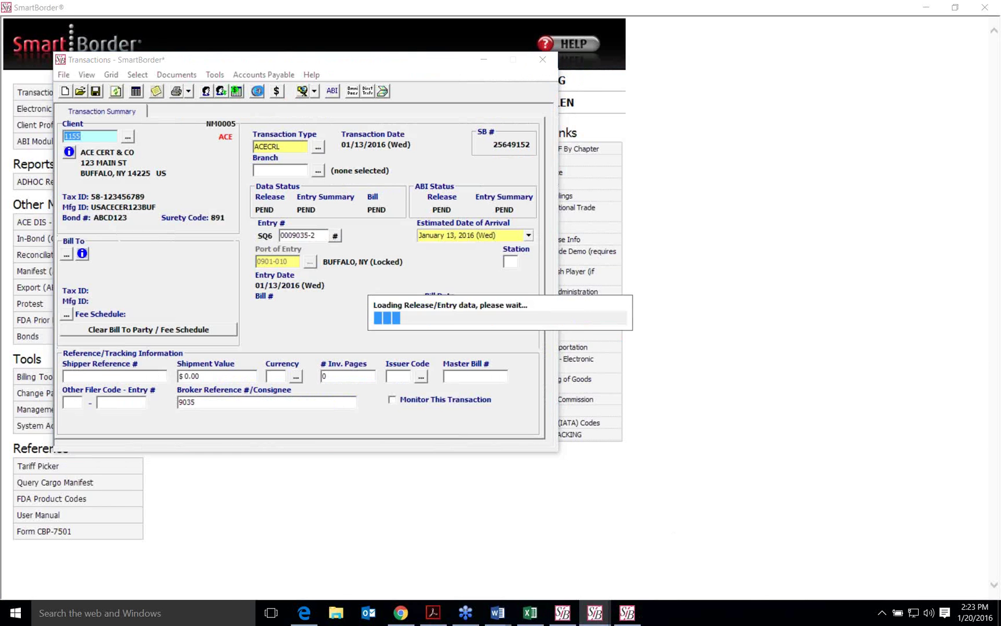
scroll(521, 498, "down", 10)
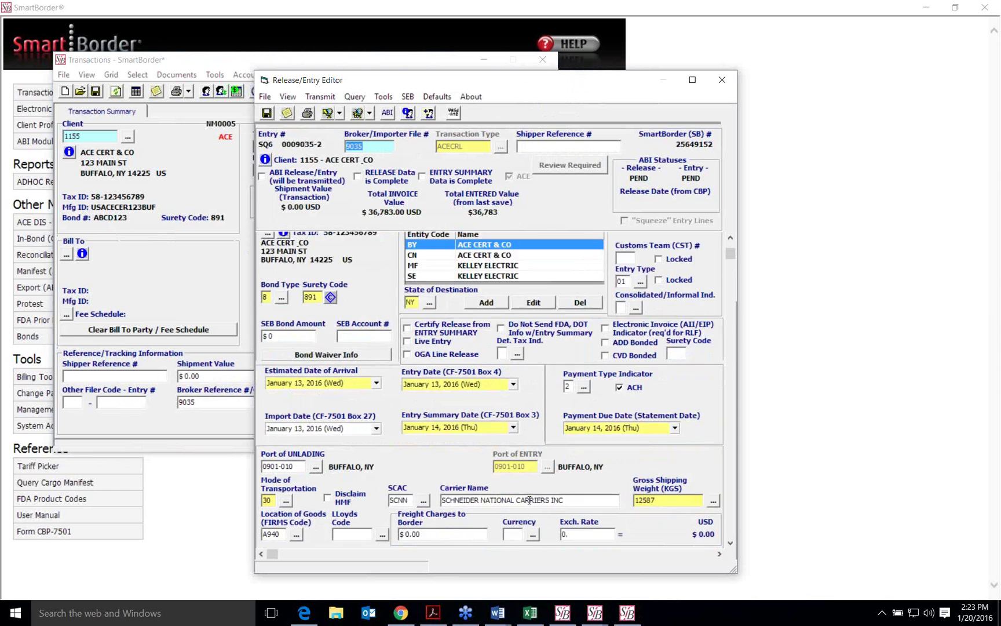
scroll(528, 502, "down", 1)
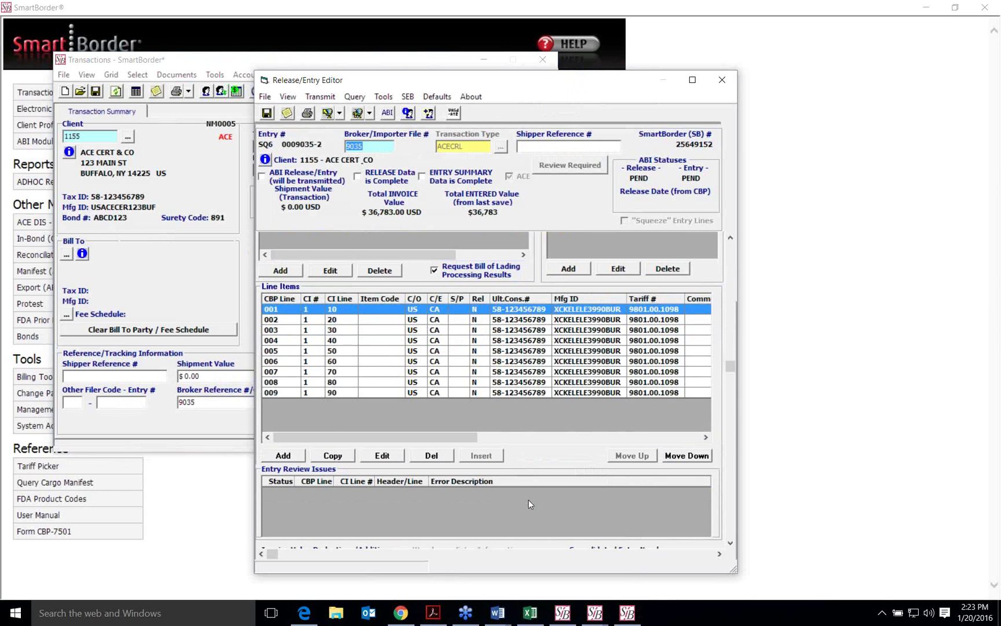
- Open CBP line item 008 for editing and show the ACE PGA data for its tariff 9801.00.1098
left_click(509, 395)
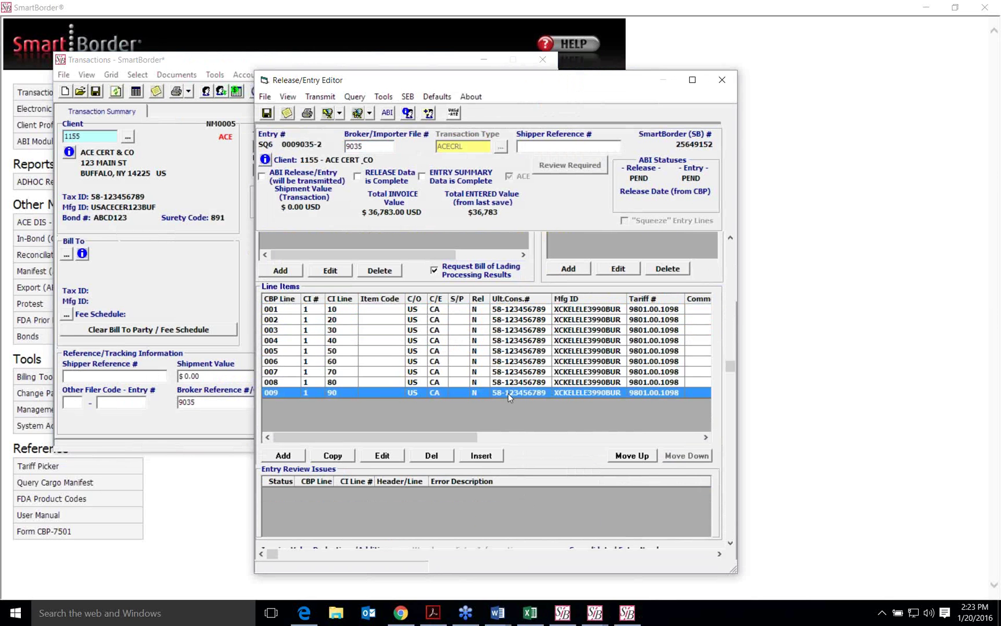
left_click(478, 382)
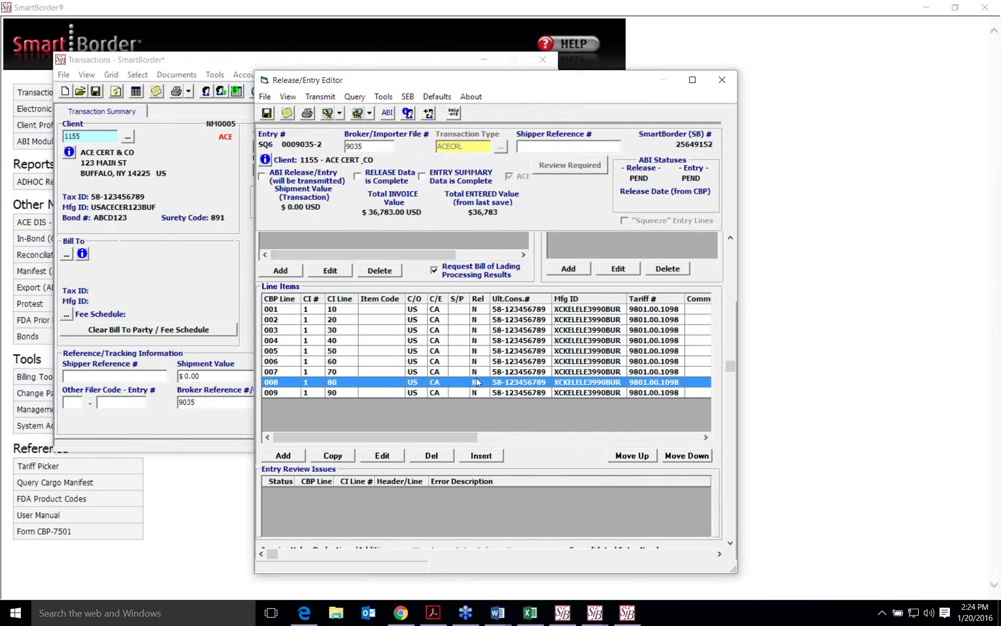
left_click(380, 458)
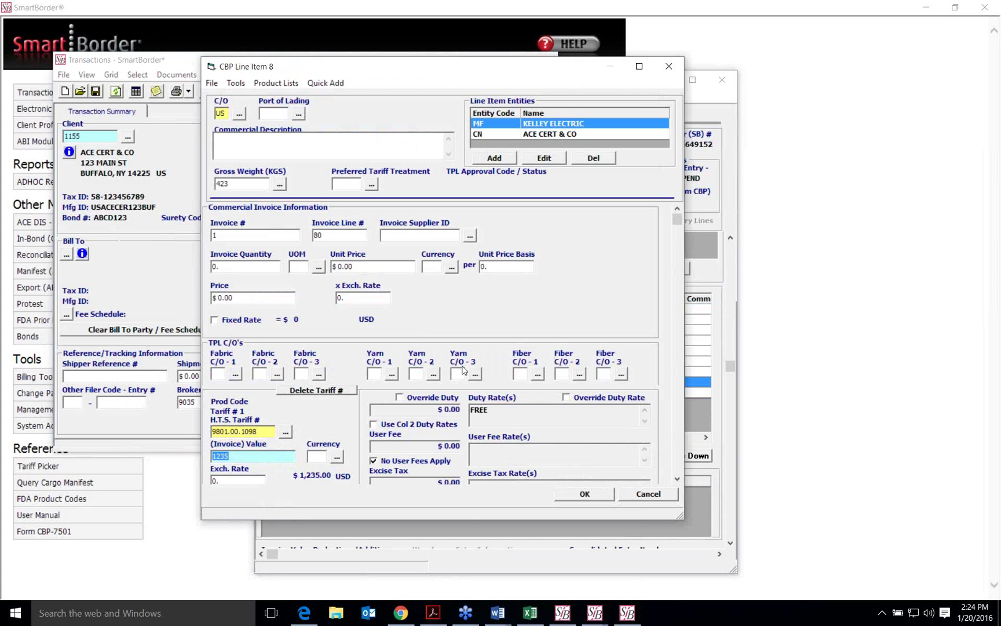
scroll(535, 298, "down", 5)
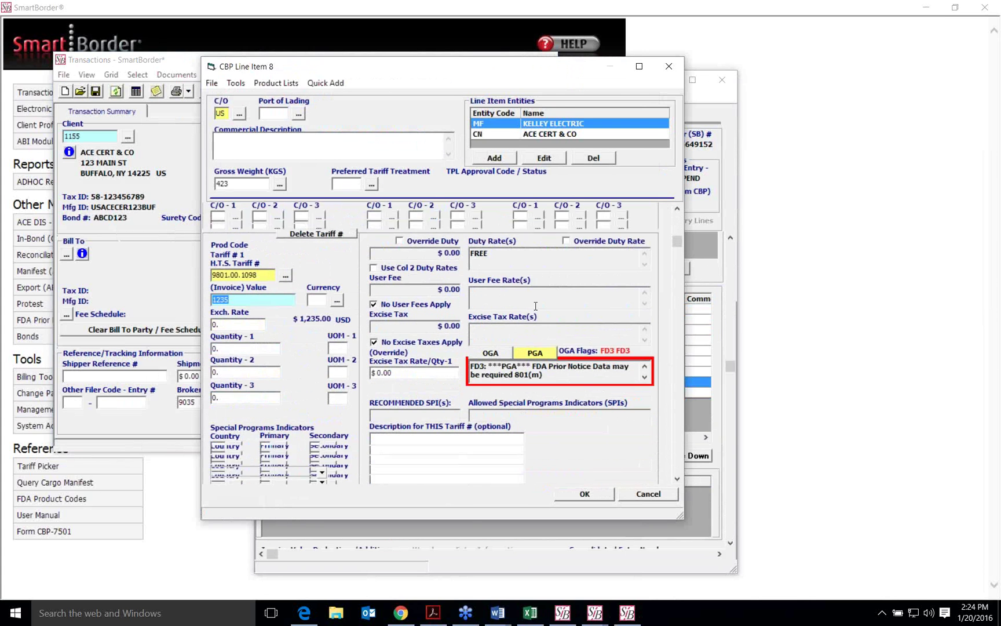
left_click(531, 353)
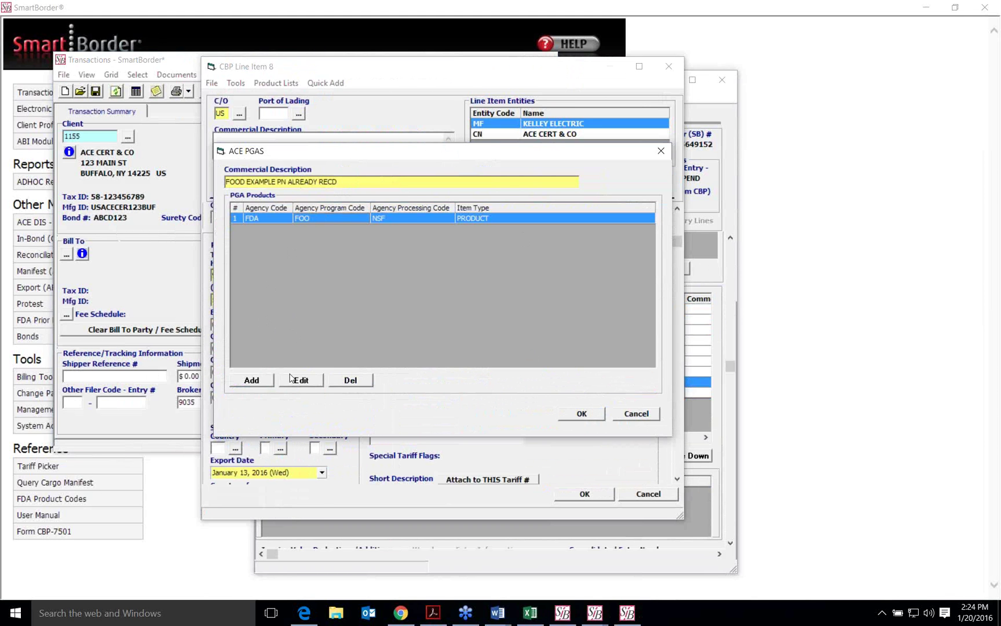
- Start a second PGA line with agency FDA (Food and Drug Administration) and program FOO (Food)
left_click(251, 380)
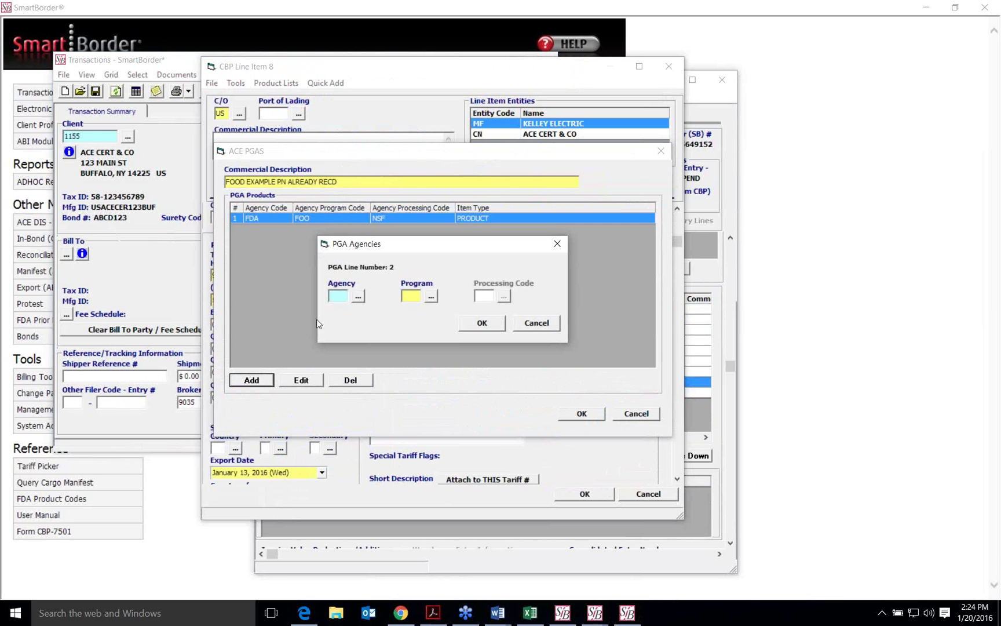
left_click(358, 296)
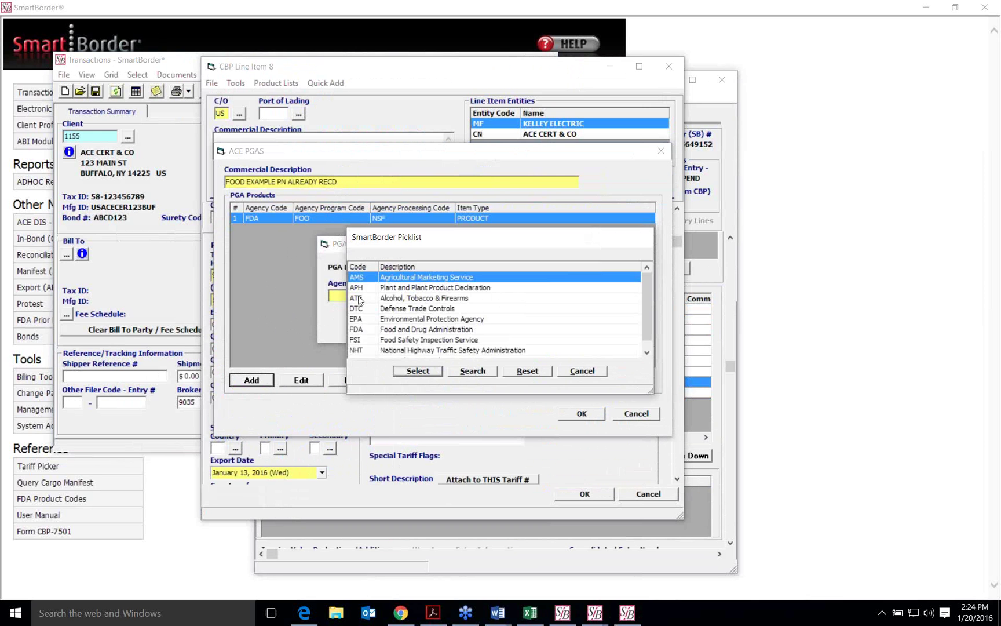
left_click(365, 331)
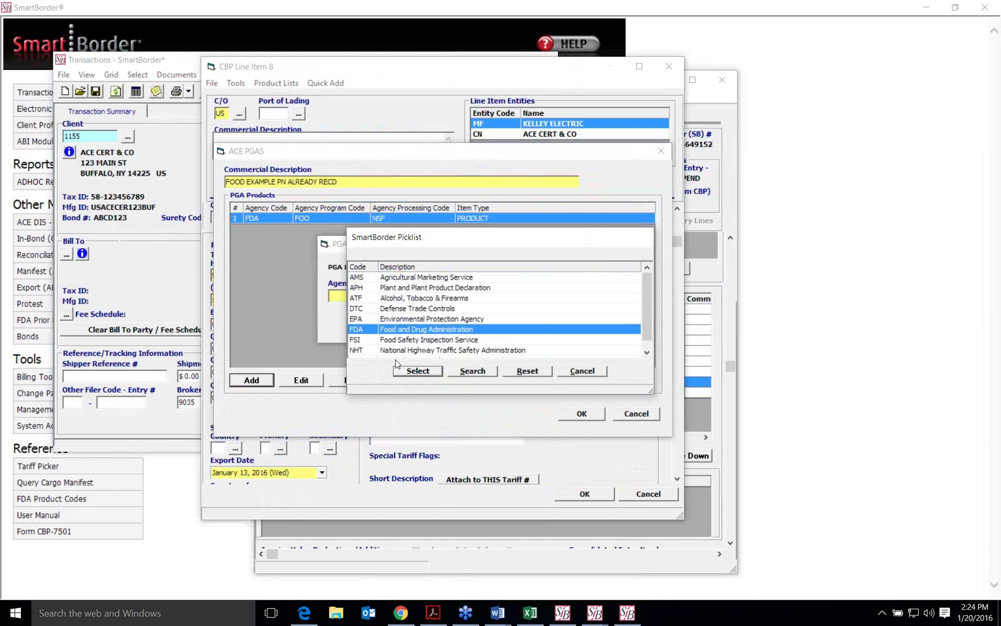
left_click(411, 374)
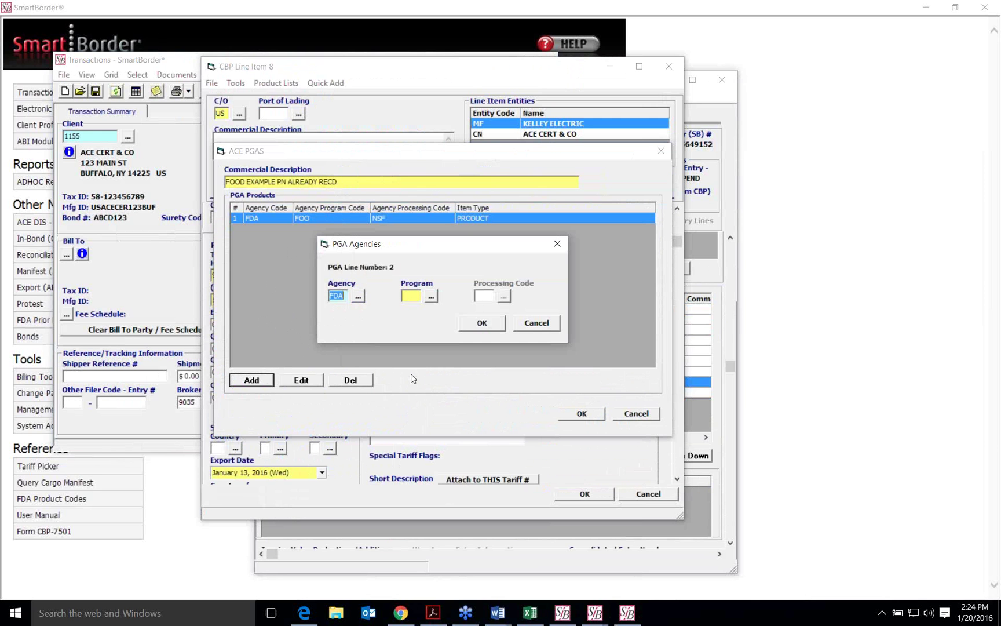
left_click(431, 296)
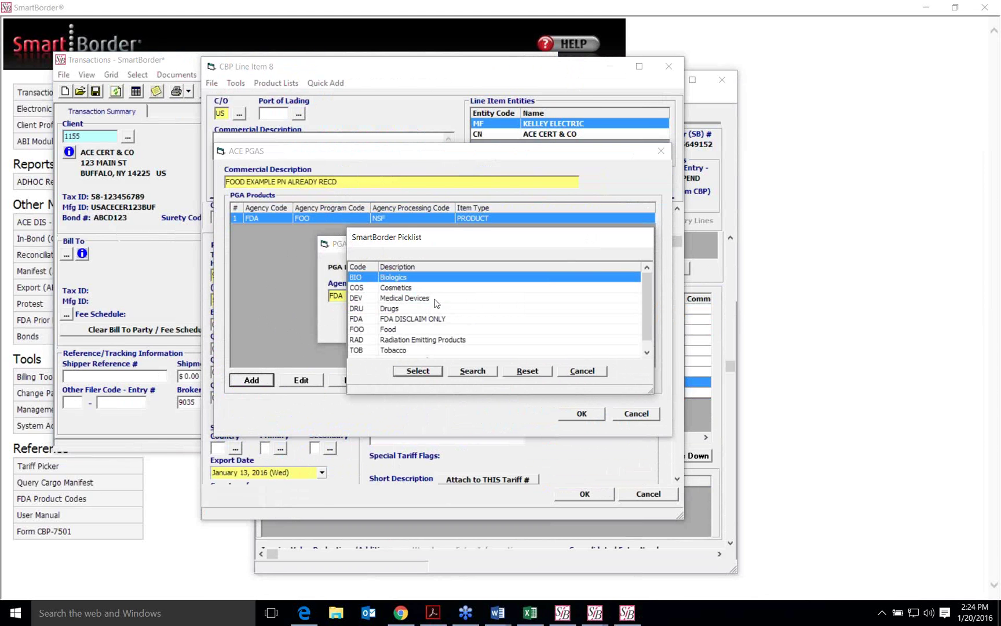
scroll(437, 303, "down", 1)
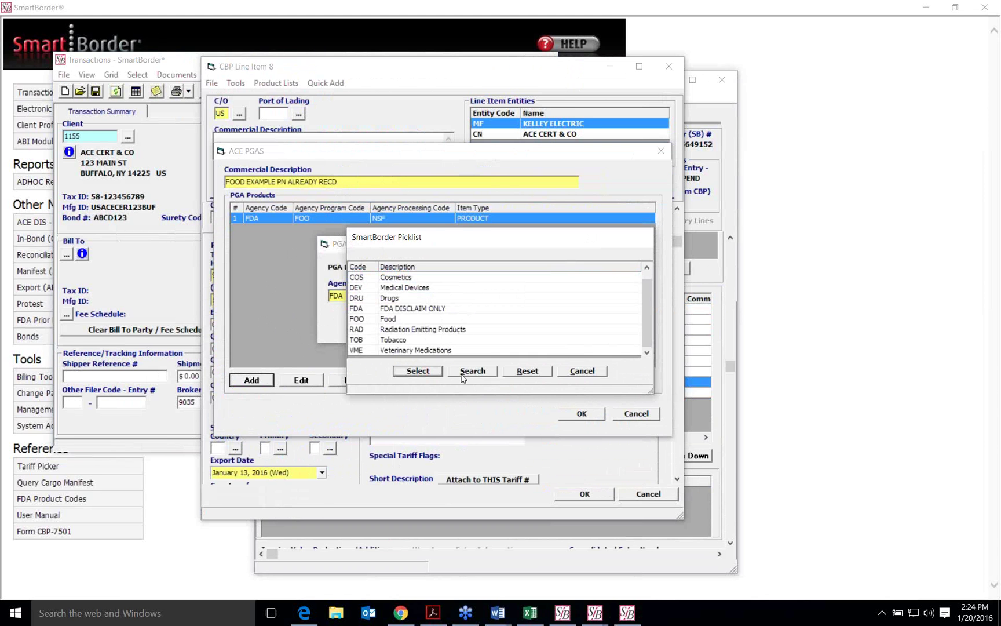
left_click(399, 320)
left_click(419, 371)
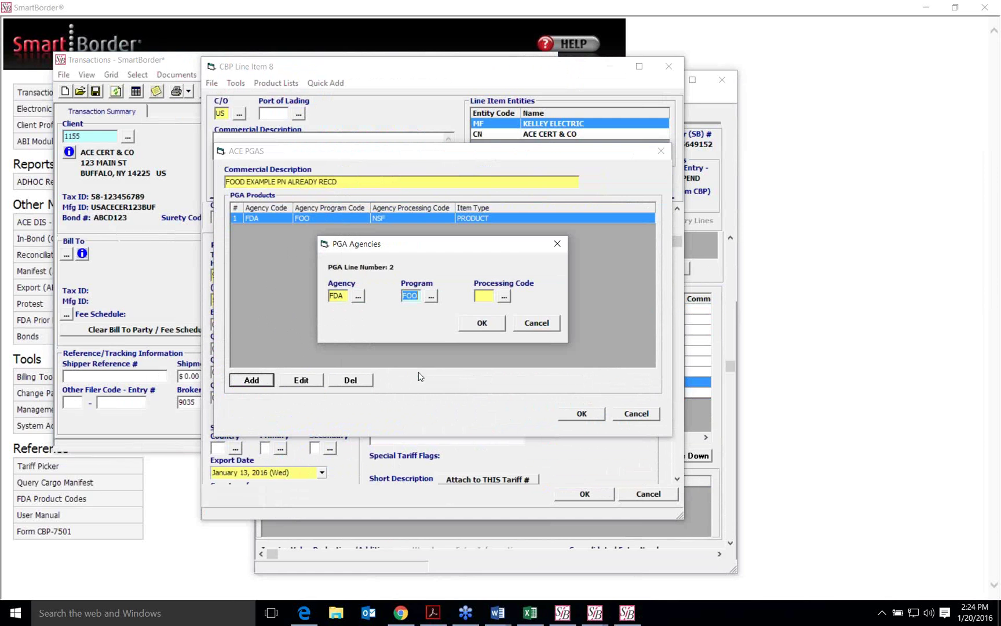
- View the processing codes available for the FDA food program, and cancel the new PGA line without choosing one
left_click(503, 296)
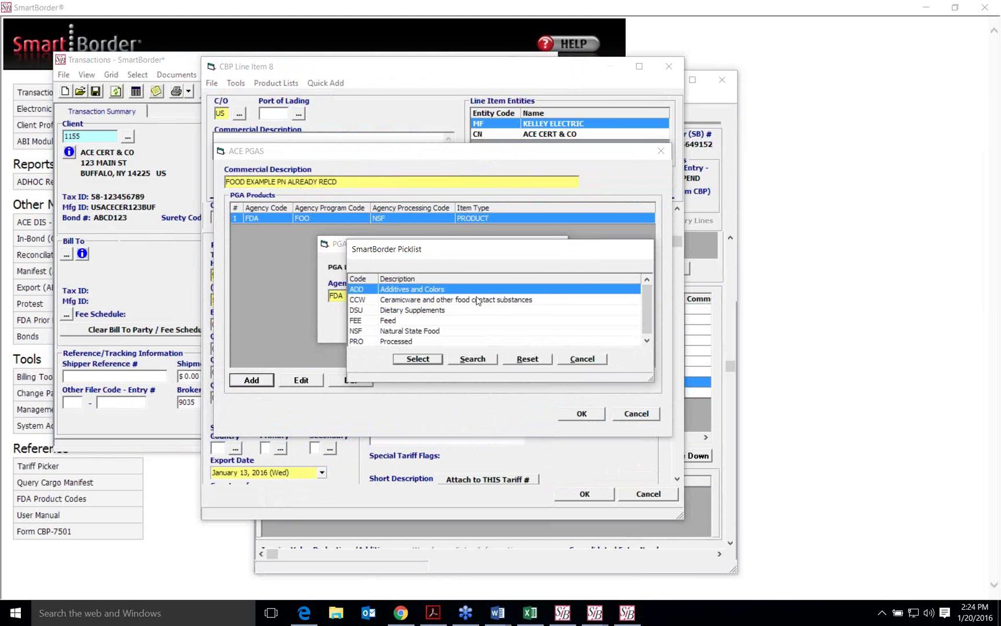
scroll(430, 336, "down", 1)
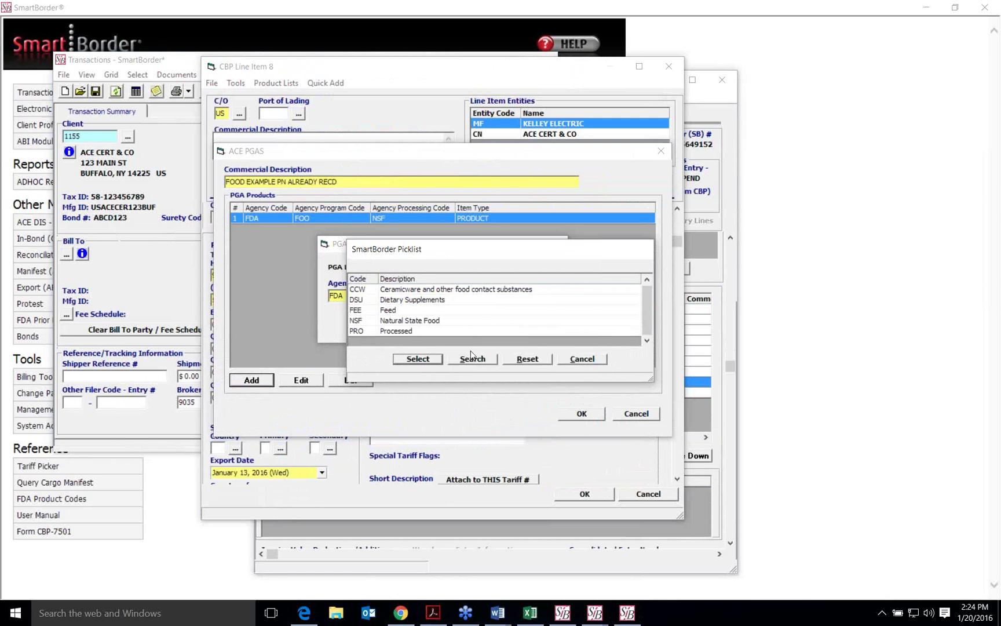
left_click(577, 359)
left_click(536, 326)
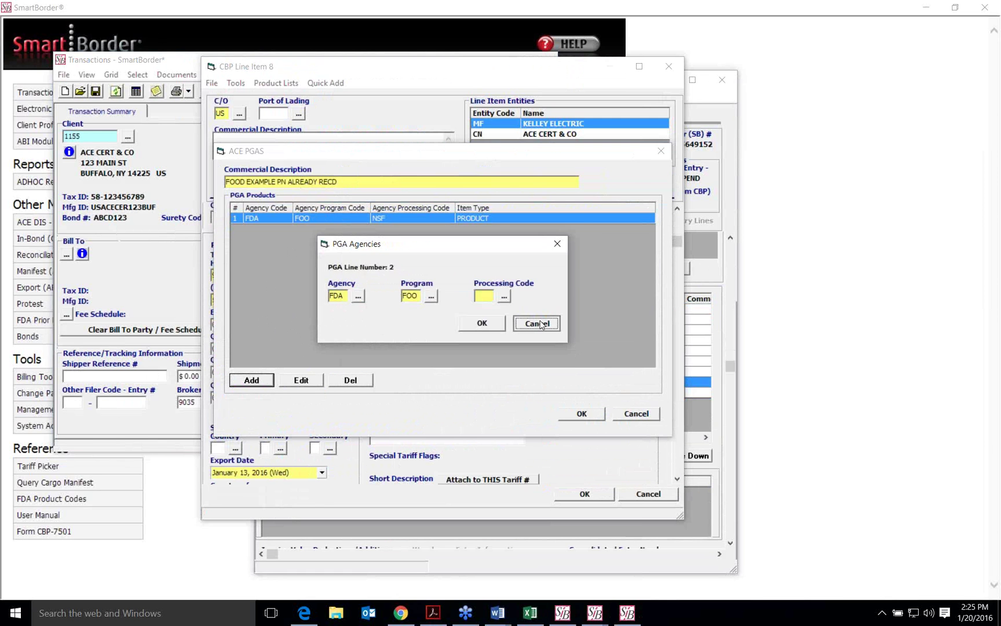
- Open the existing FDA FOO NSF product record and examine its Prior Notice Number
left_click(307, 380)
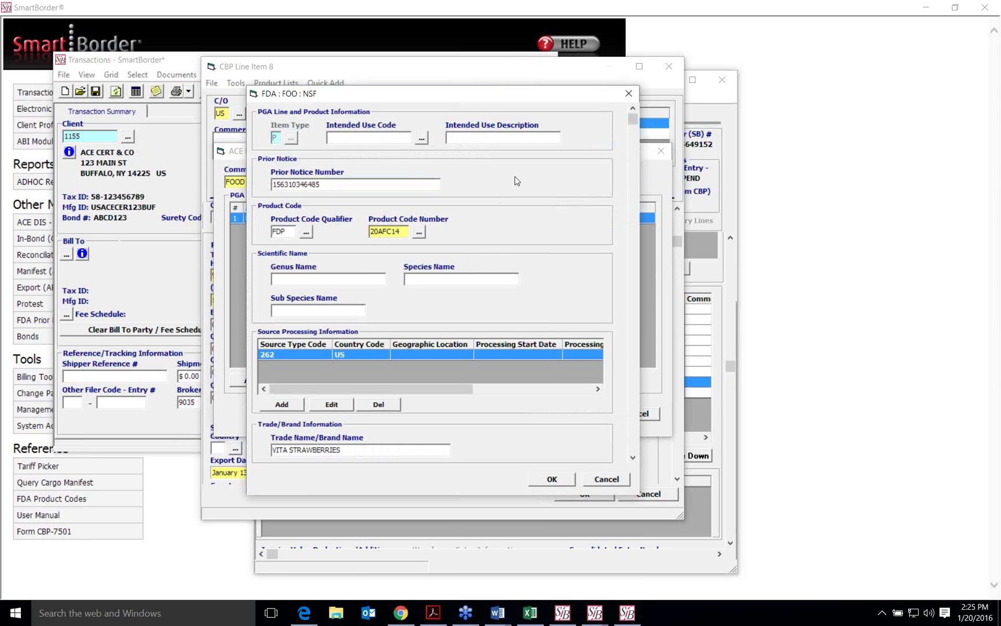
left_click(338, 185)
left_click(338, 186)
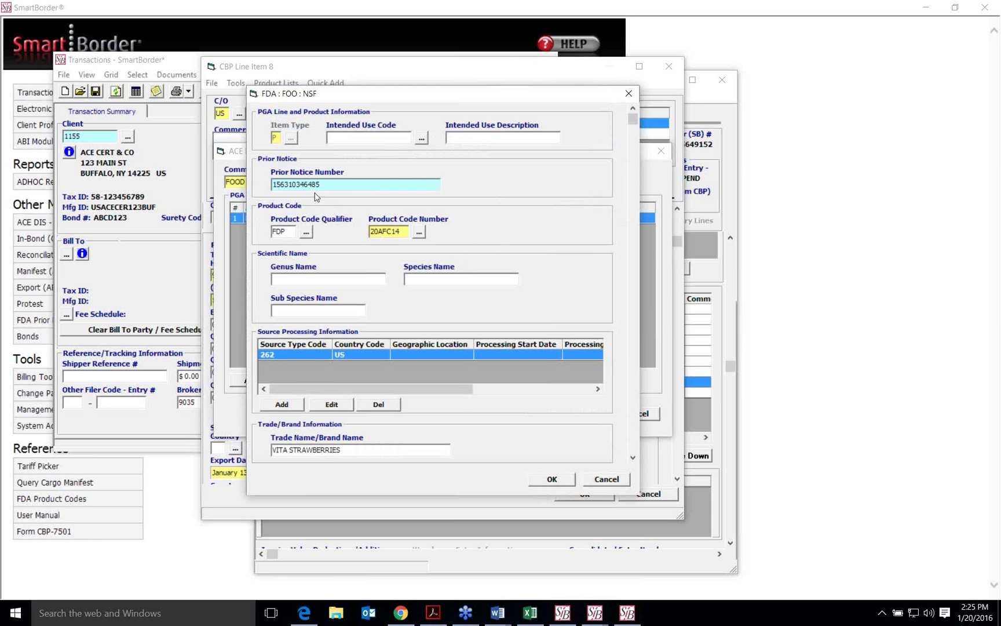
scroll(500, 223, "down", 1)
scroll(500, 223, "up", 1)
- View the FDA Product Code Builder for the record's product code, and close it without changing the code
left_click(419, 234)
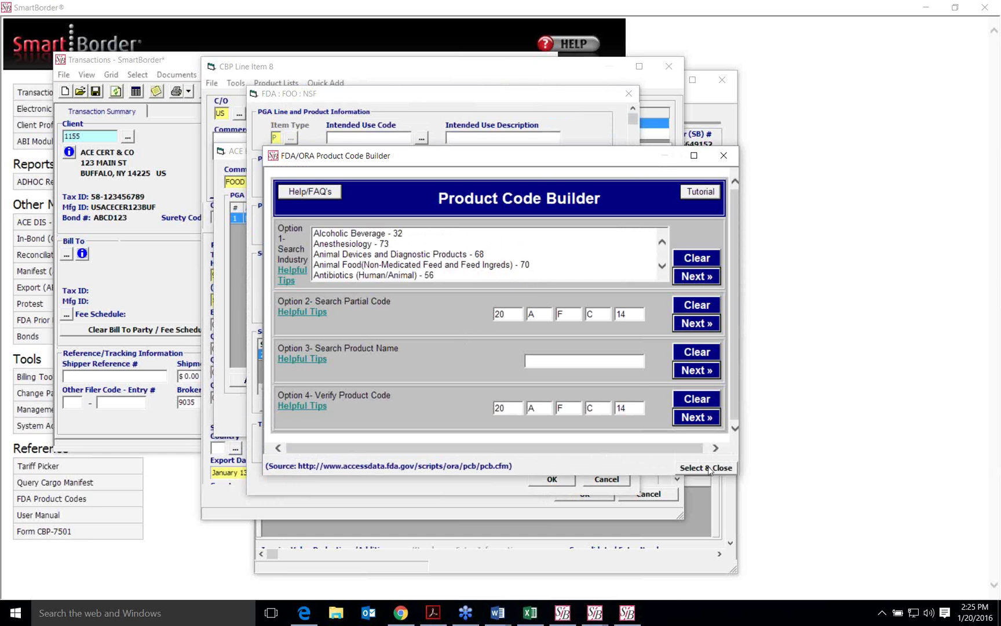
left_click(724, 157)
left_click(406, 233)
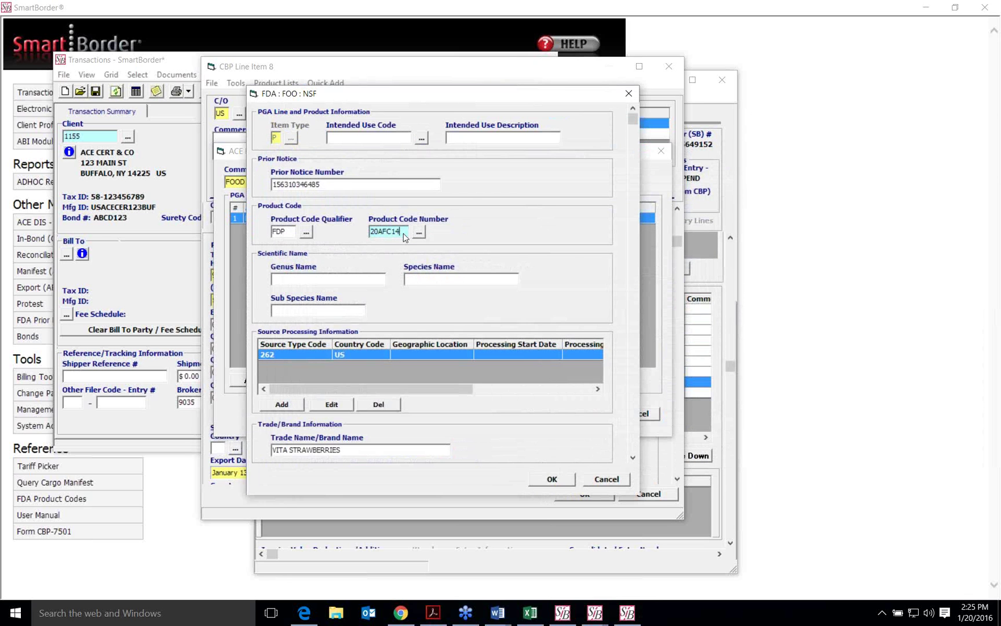
- Start a new source processing entry and view the available source type codes, leaving the list without choosing another
scroll(504, 269, "down", 1)
scroll(504, 268, "down", 1)
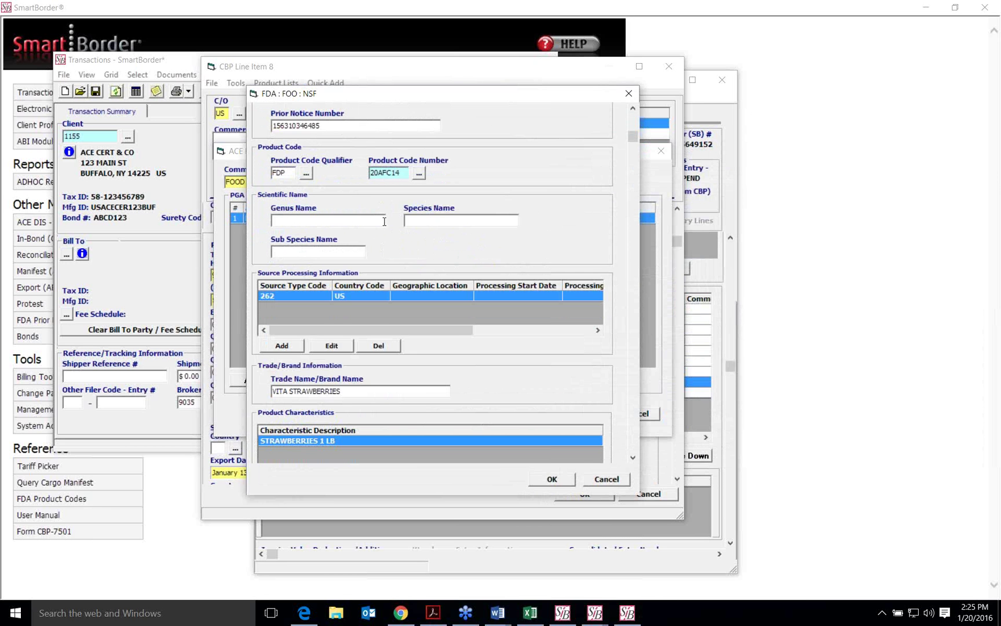
scroll(384, 220, "down", 3)
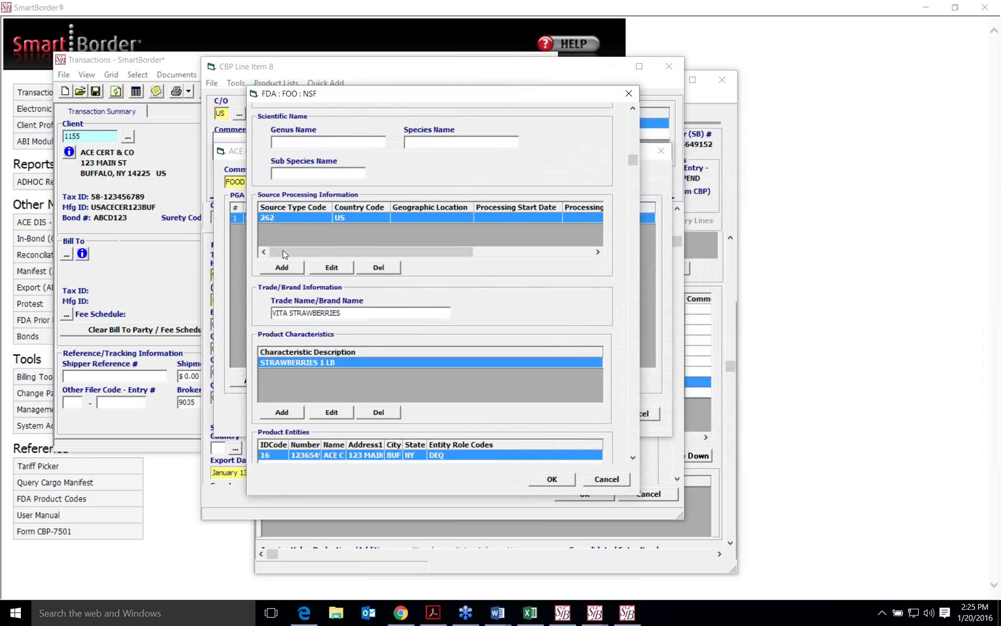
left_click(283, 268)
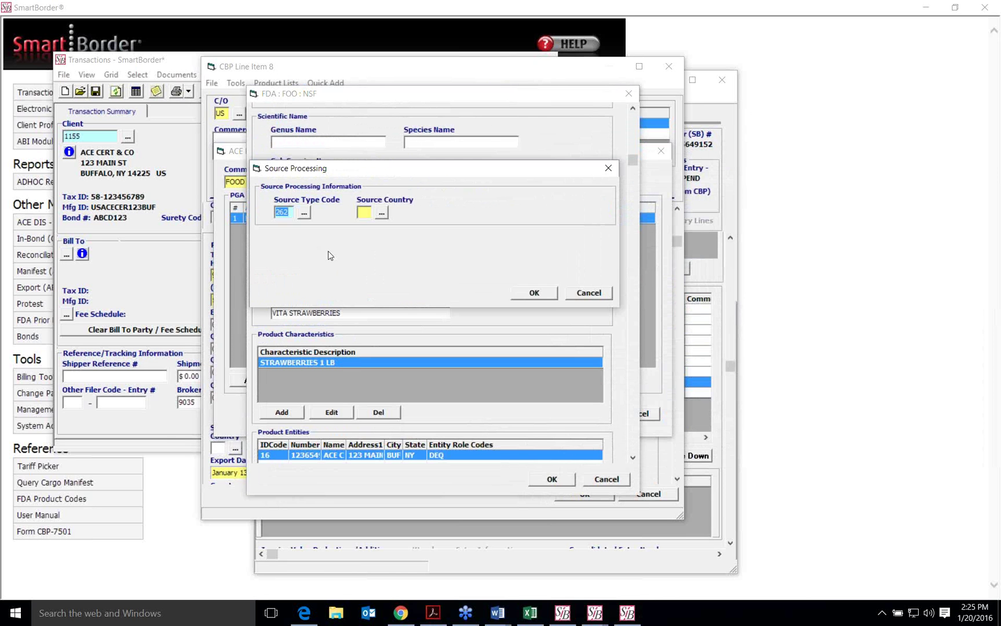
left_click(303, 214)
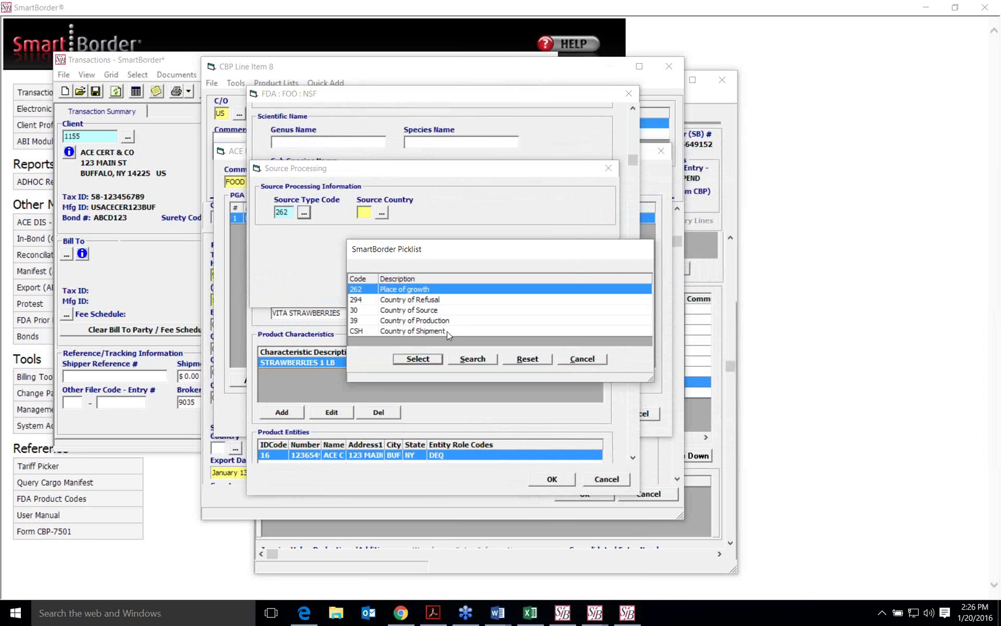
left_click(573, 359)
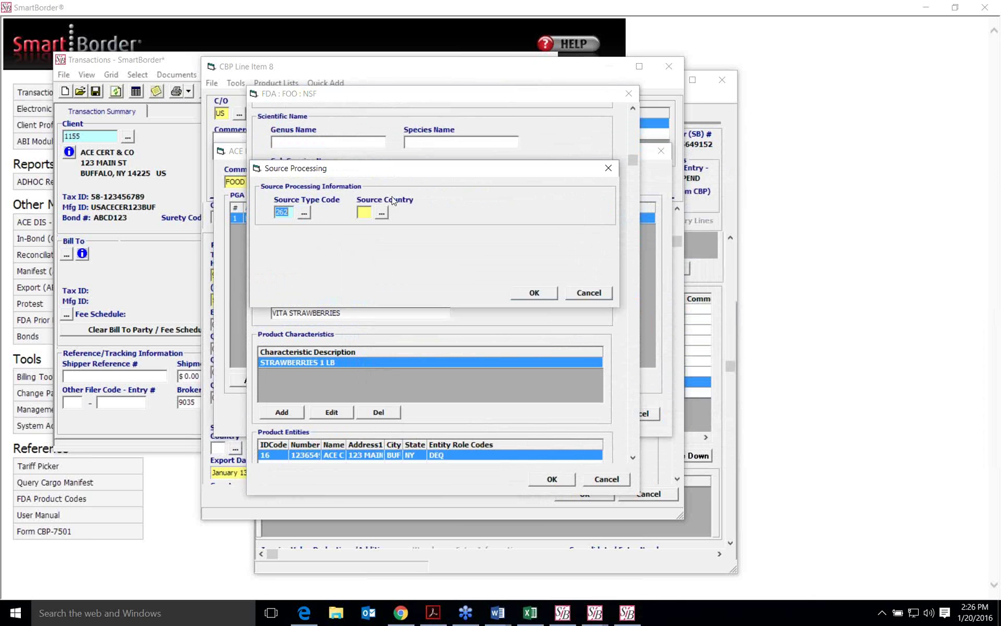
- Browse the source country list without choosing a country, and cancel the new source processing entry
left_click(384, 216)
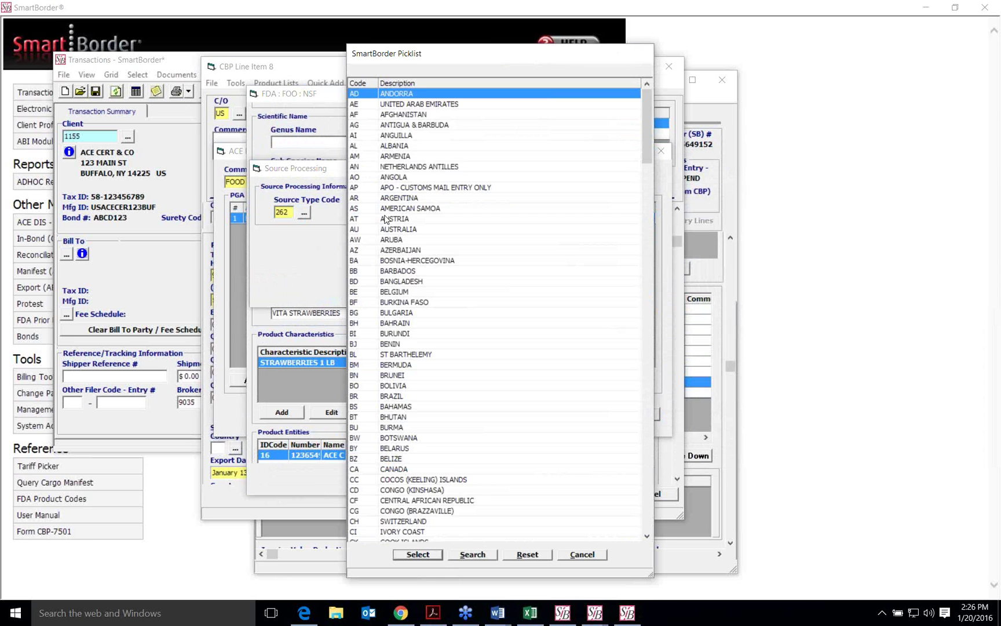
scroll(385, 218, "down", 12)
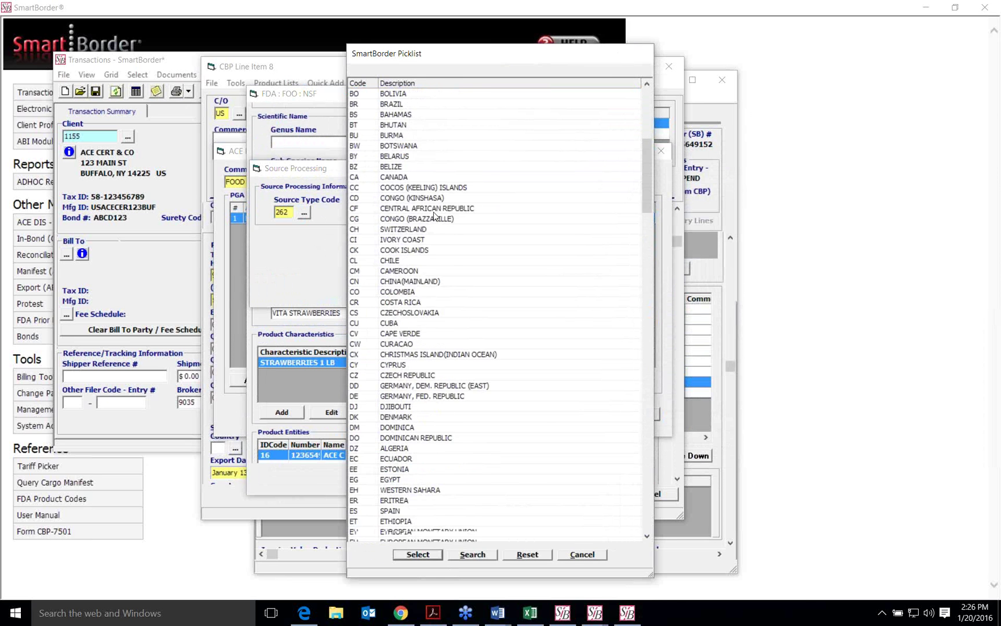
scroll(436, 220, "down", 3)
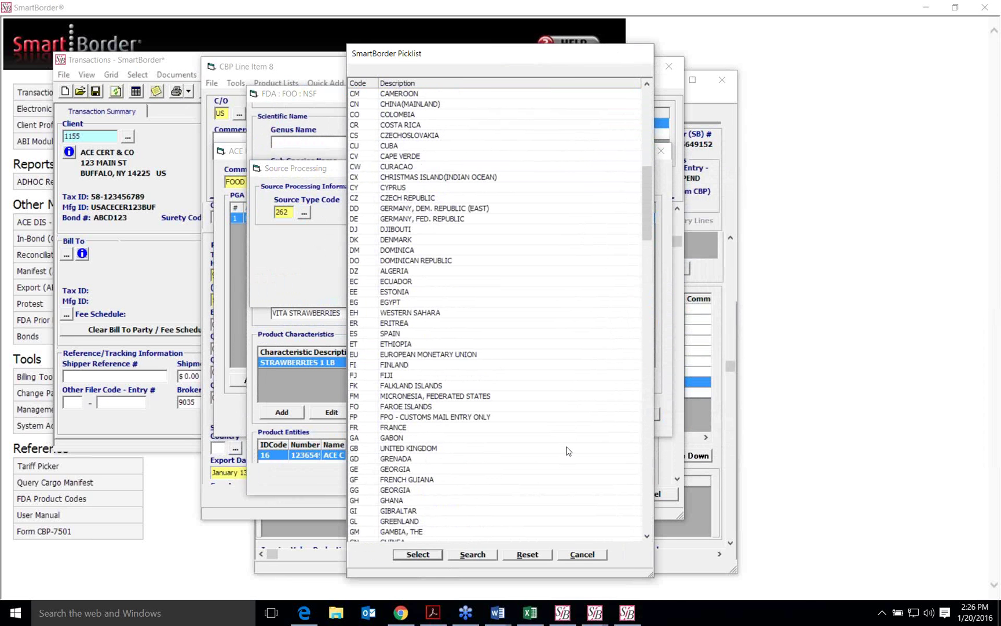
left_click(589, 555)
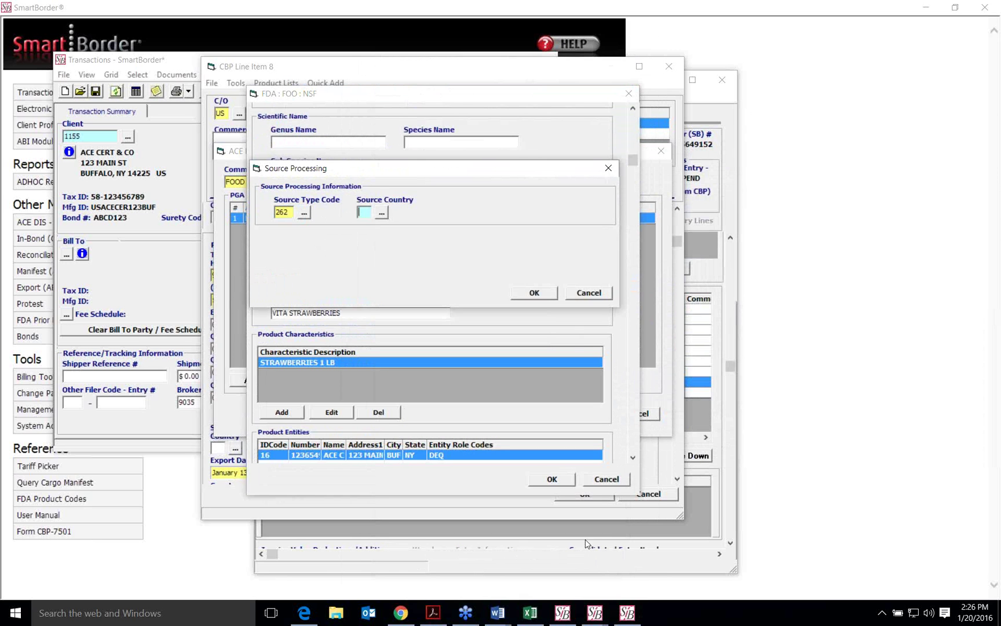
left_click(588, 293)
- Check the Trade Name/Brand Name field, and open a blank product characteristic entry to view its description field before cancelling it
scroll(516, 270, "down", 2)
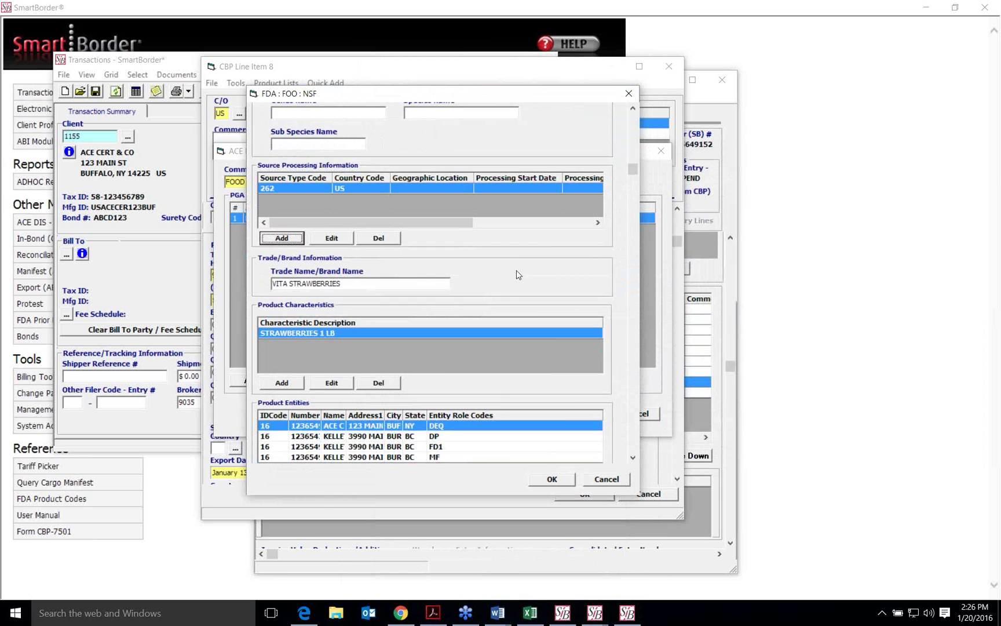
left_click(372, 243)
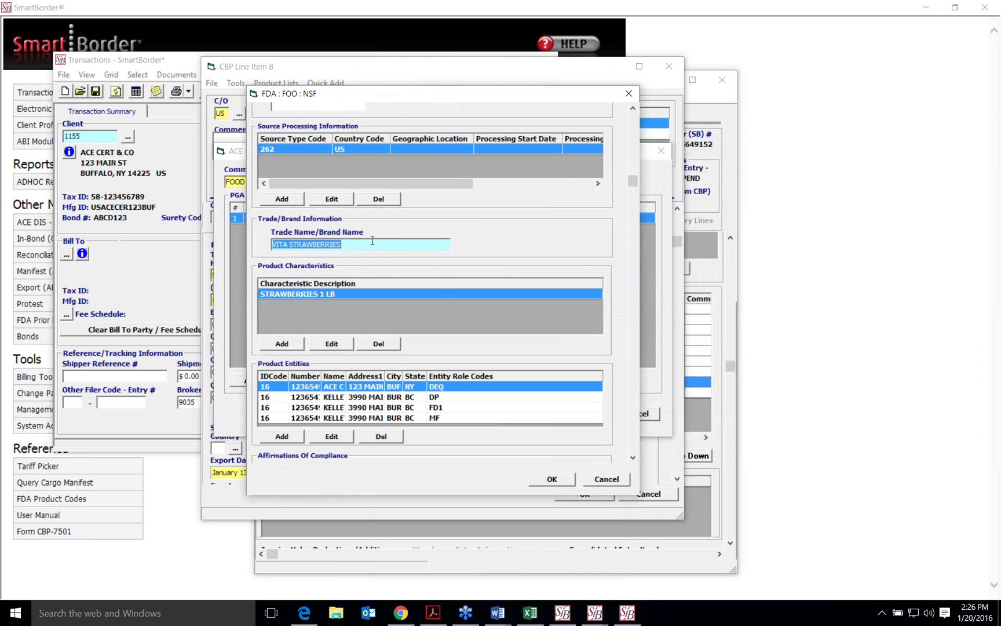
left_click(373, 242)
scroll(372, 250, "down", 3)
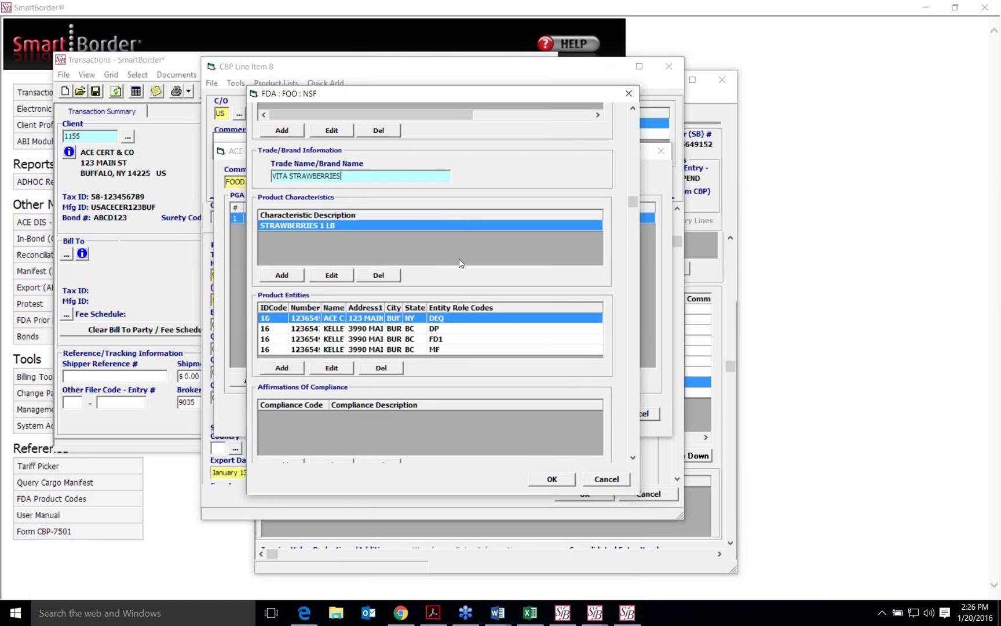
left_click(292, 276)
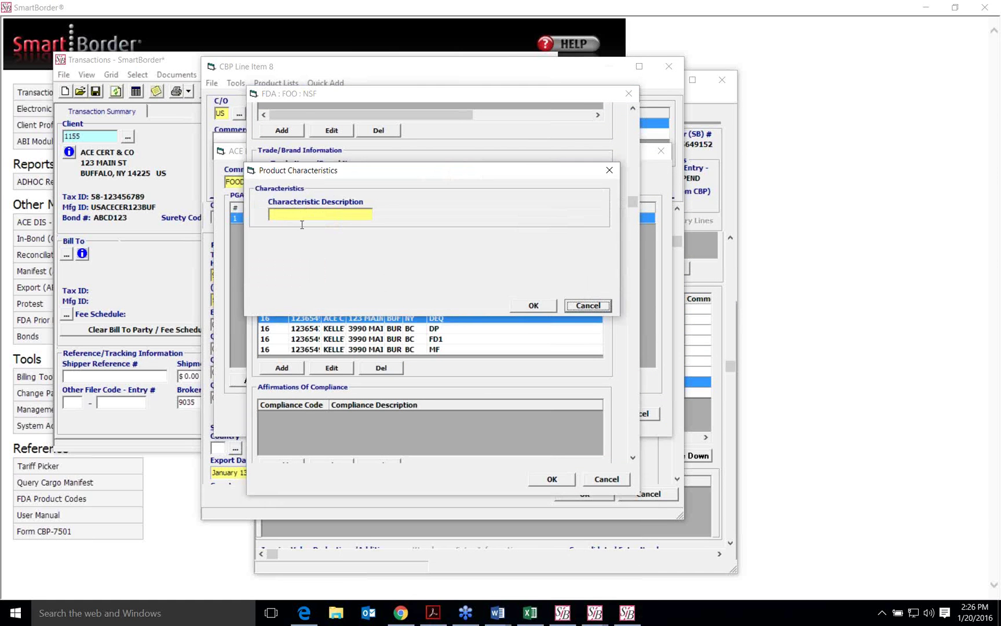
left_click(580, 307)
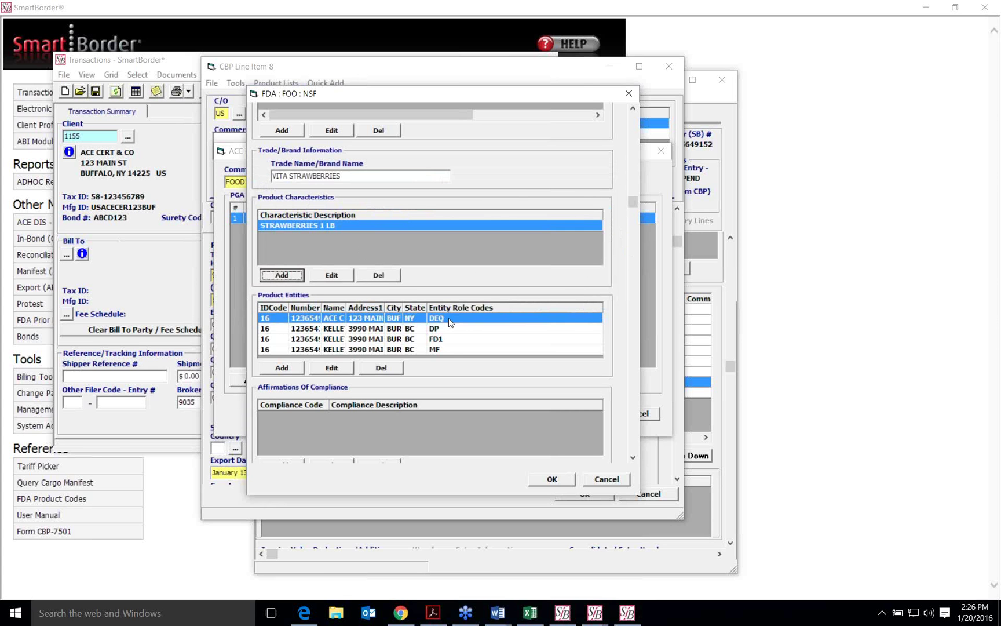
- Open the DEQ product entity, examine its entity role code and address details, and cancel without making changes
scroll(450, 323, "down", 1)
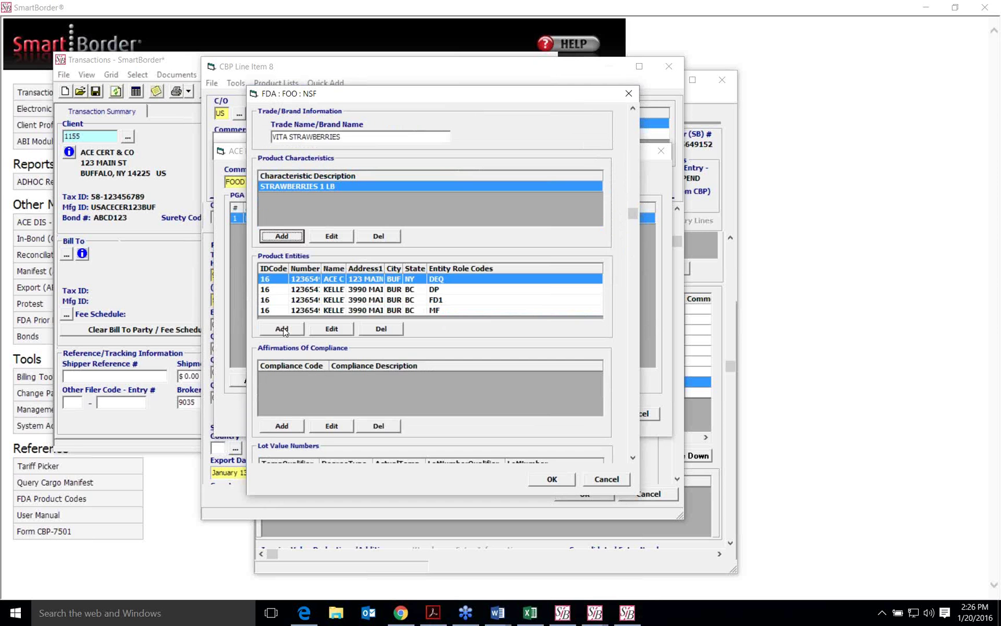
left_click(331, 328)
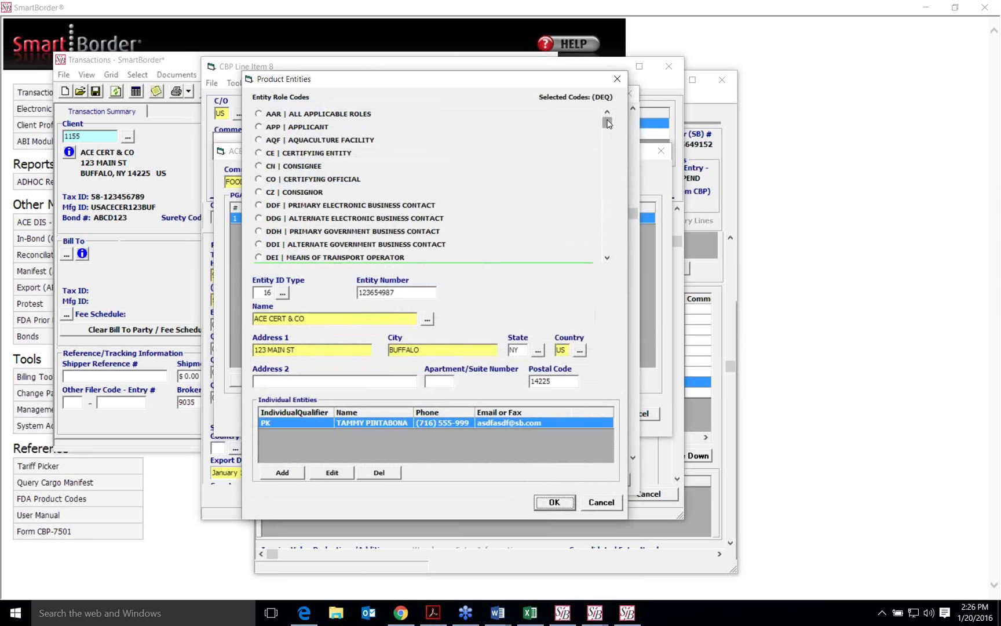
left_click_drag(607, 123, 610, 164)
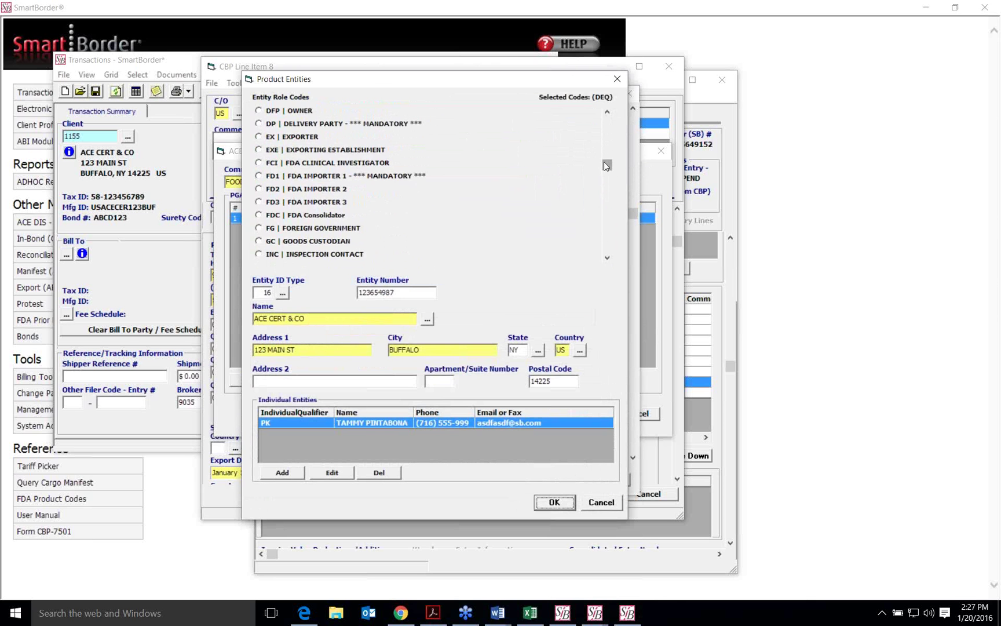
mouse_move(604, 162)
left_mouse_down()
mouse_move(618, 220)
mouse_move(609, 246)
mouse_move(611, 156)
left_mouse_up()
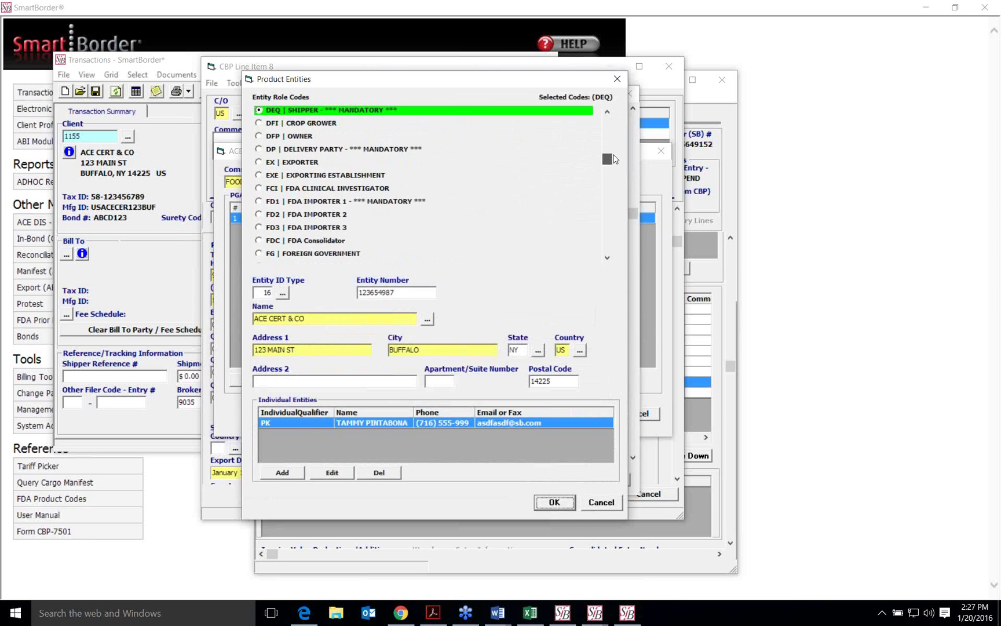
scroll(375, 161, "up", 1)
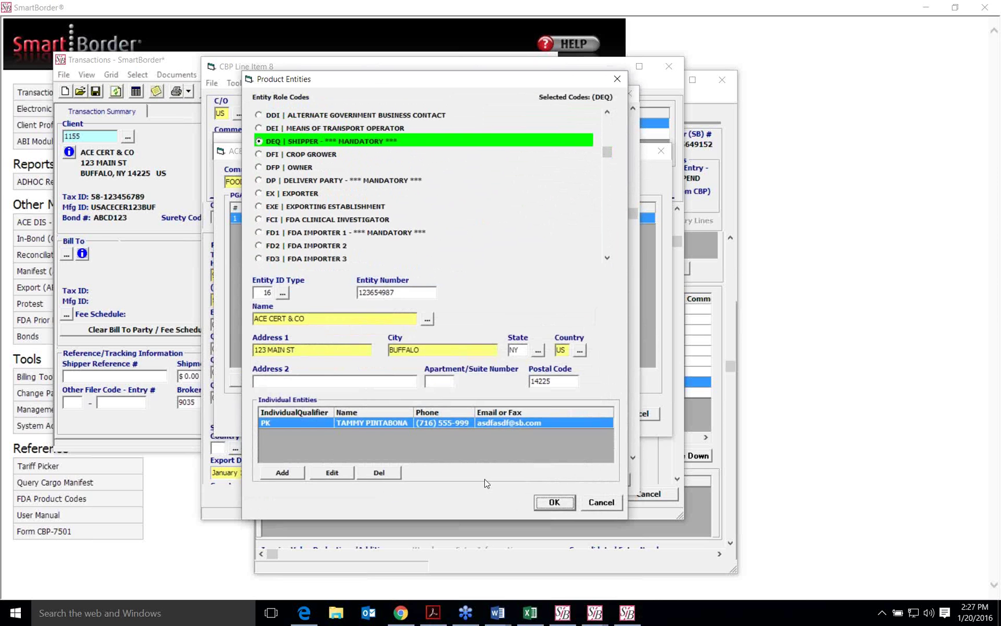
left_click(601, 504)
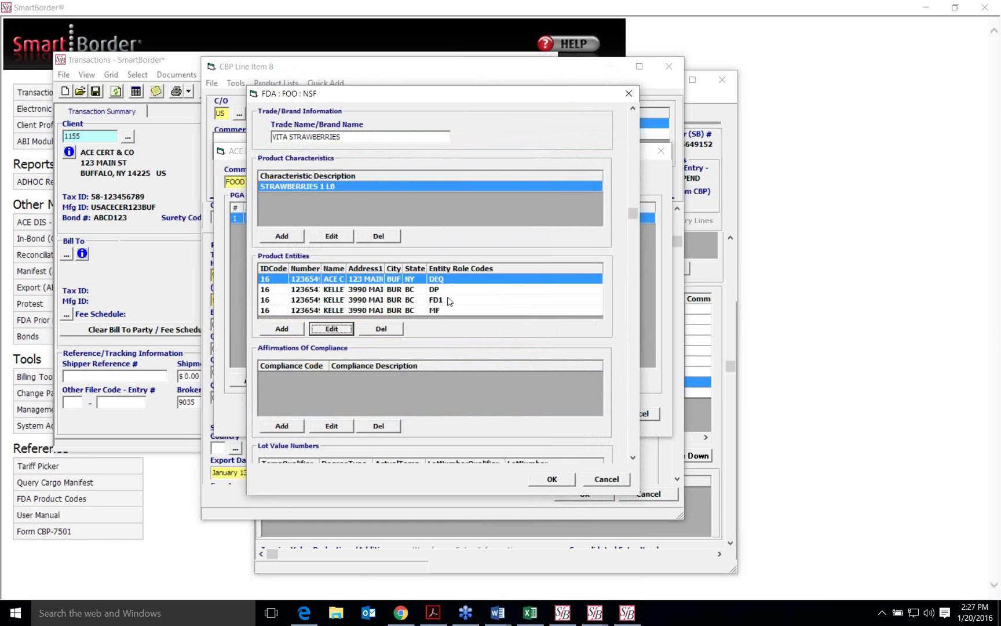
- Reopen the DEQ product entity and look through the role code list for mandatory roles, closing it with the role unchanged
scroll(448, 301, "down", 1)
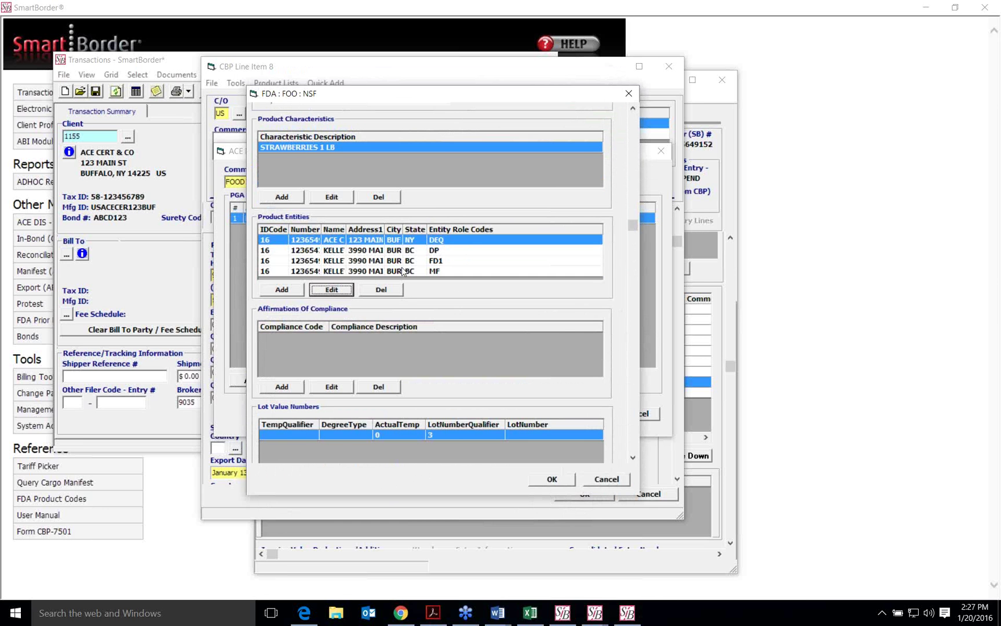
left_click(330, 290)
scroll(473, 136, "down", 3)
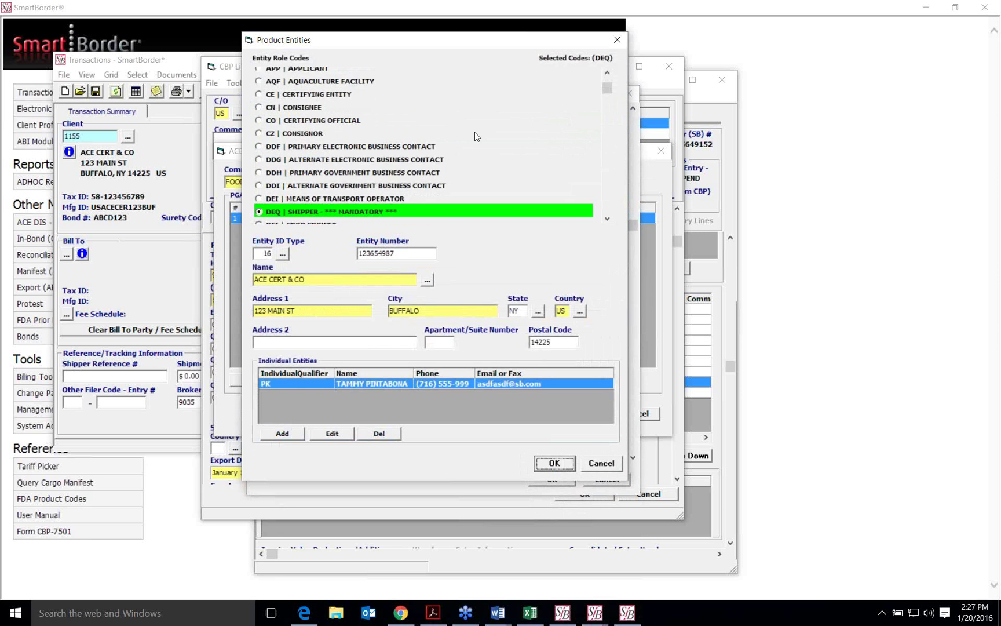
scroll(433, 176, "down", 2)
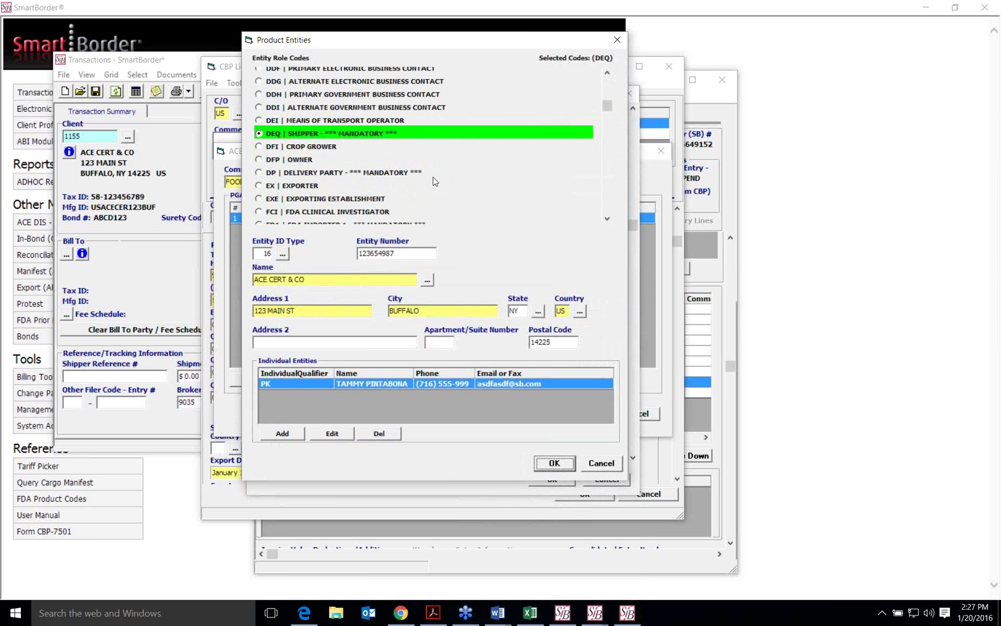
scroll(429, 183, "down", 3)
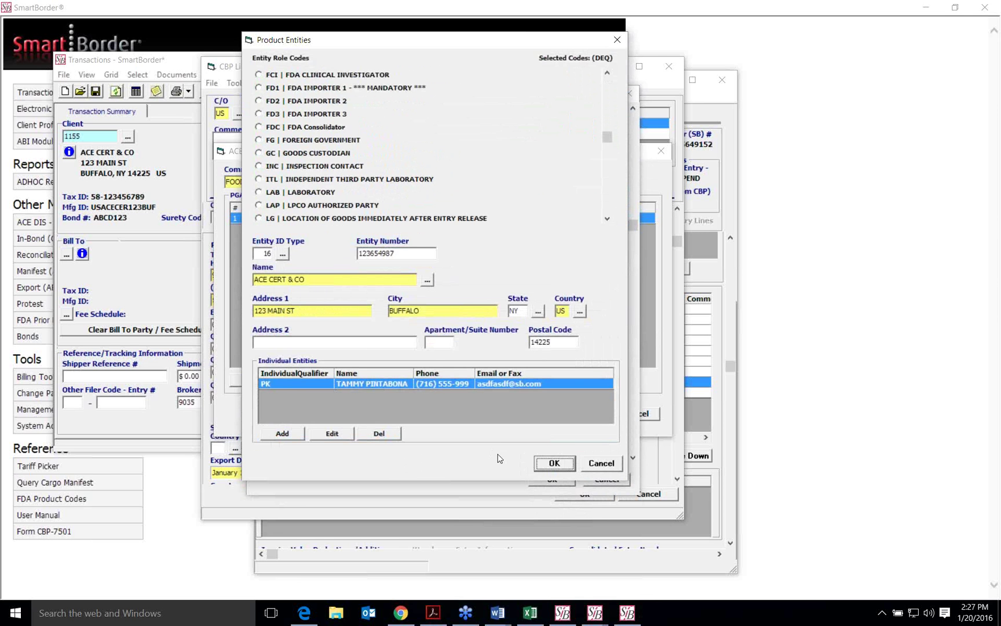
left_click(574, 461)
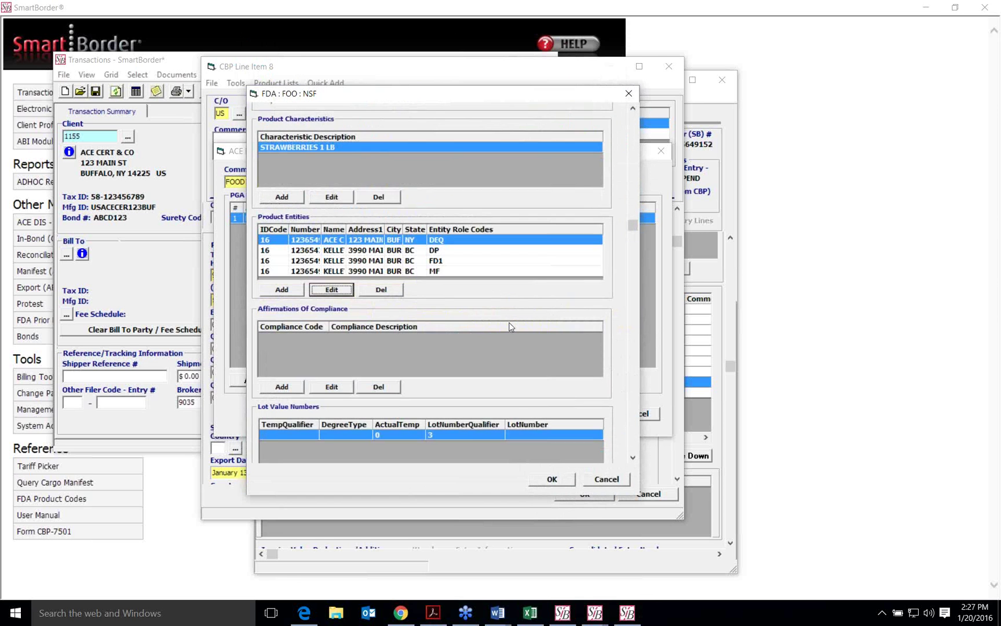
- Start a new Affirmations of Compliance entry, browse the available compliance codes and description field, and cancel the entry
scroll(502, 320, "down", 1)
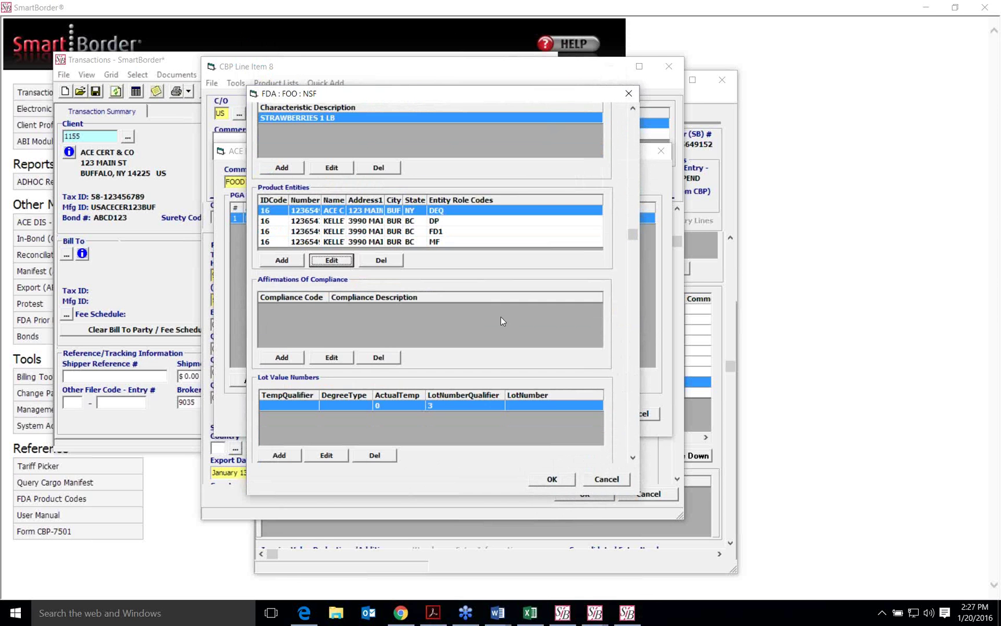
left_click(282, 357)
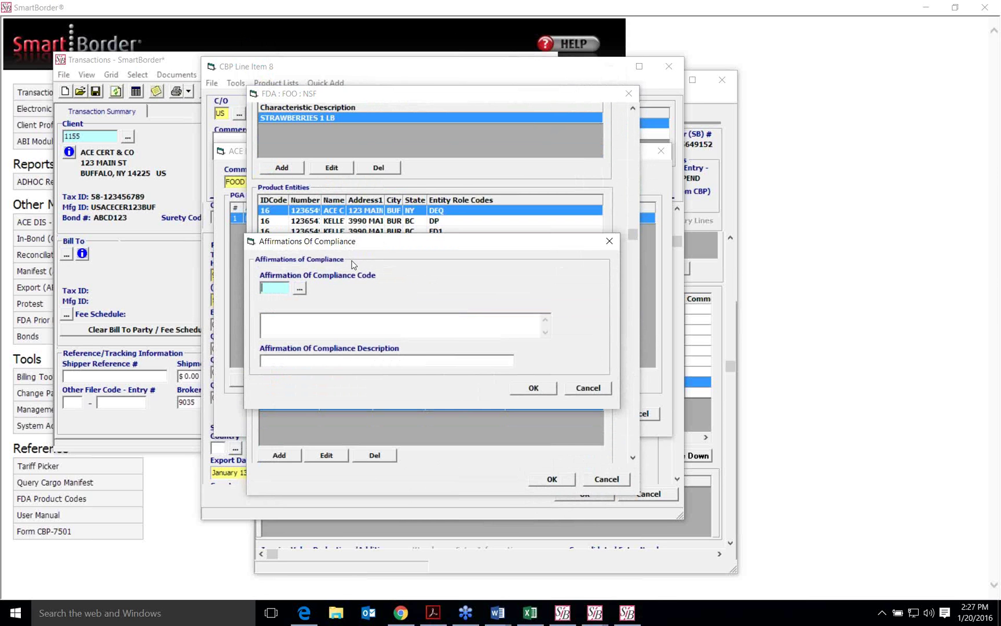
left_click(300, 289)
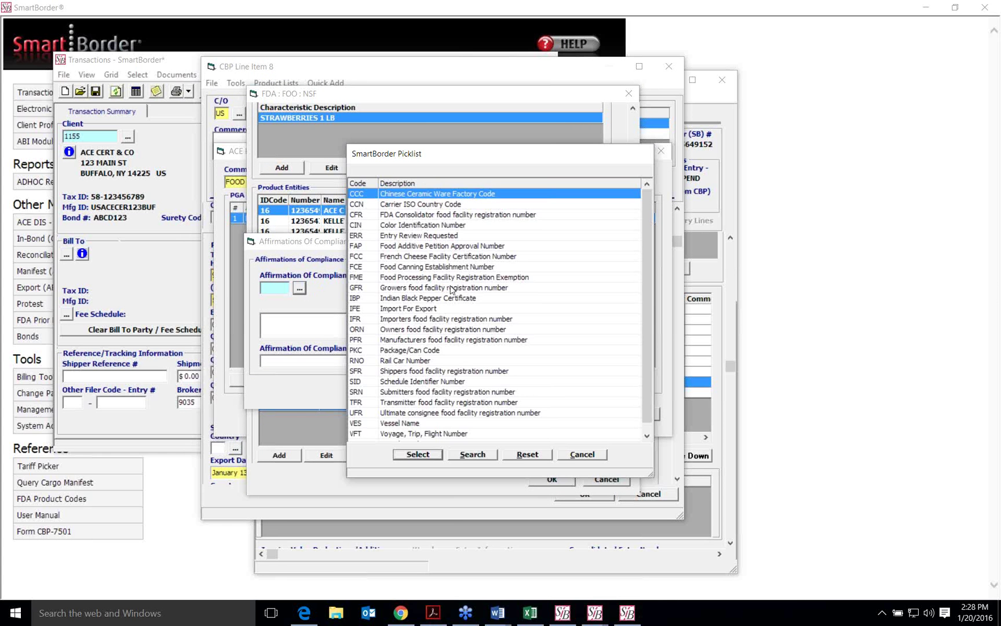
scroll(451, 290, "down", 1)
scroll(450, 292, "up", 1)
scroll(450, 291, "down", 1)
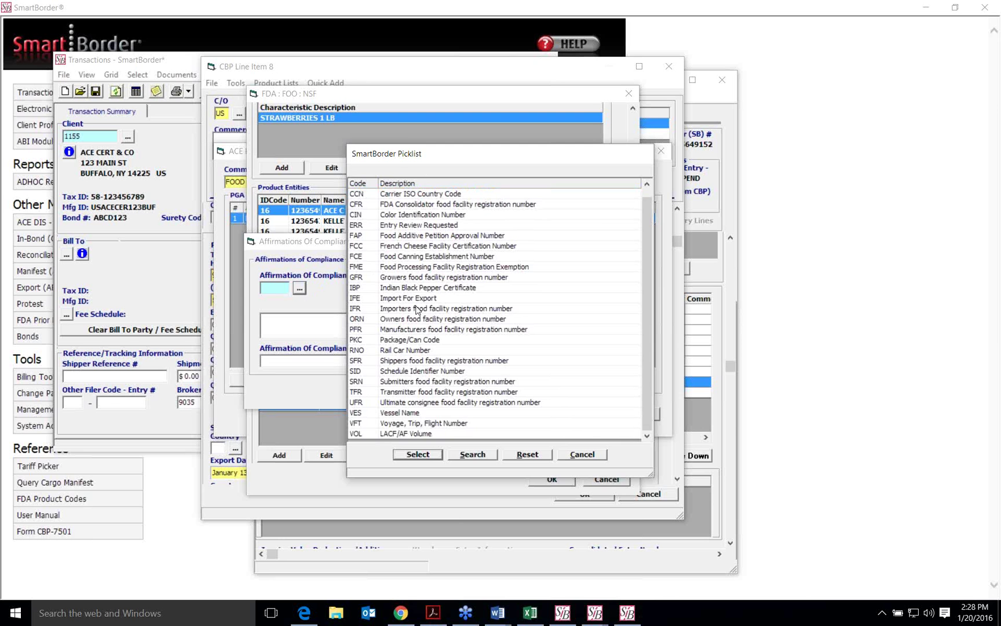
left_click(584, 455)
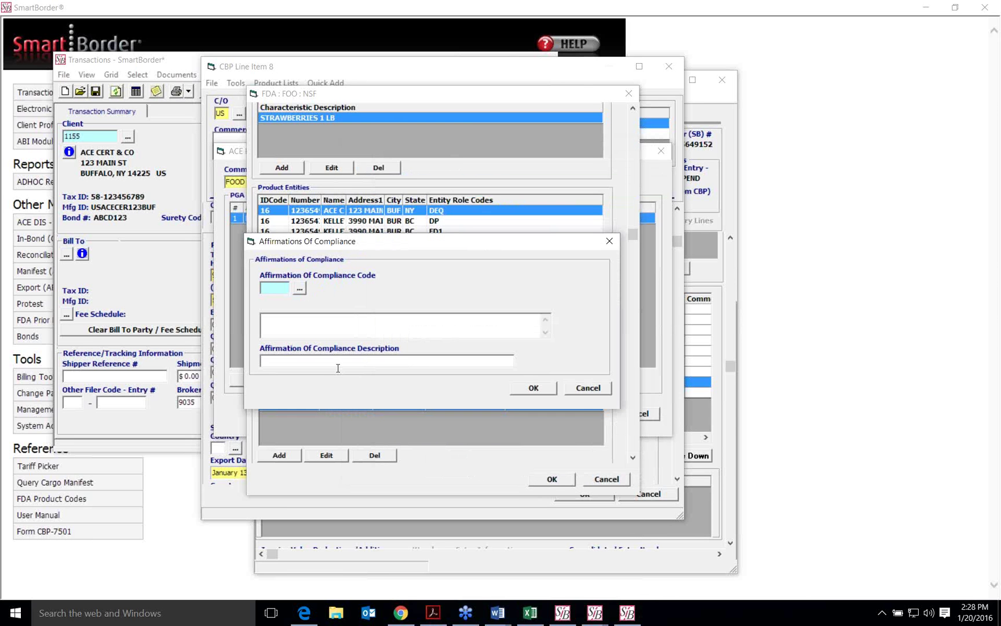
left_click(337, 363)
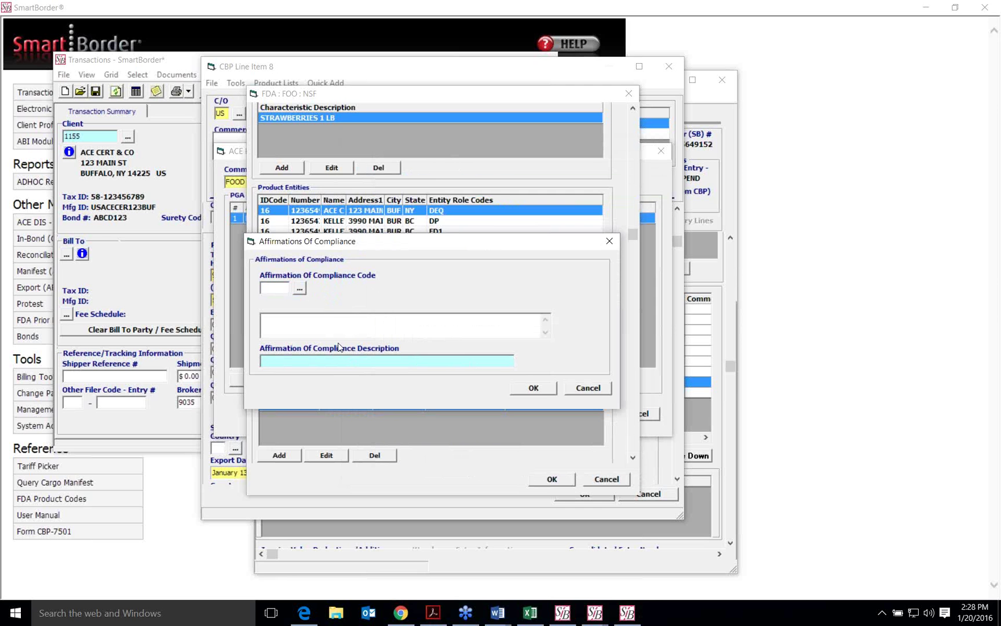
left_click(598, 393)
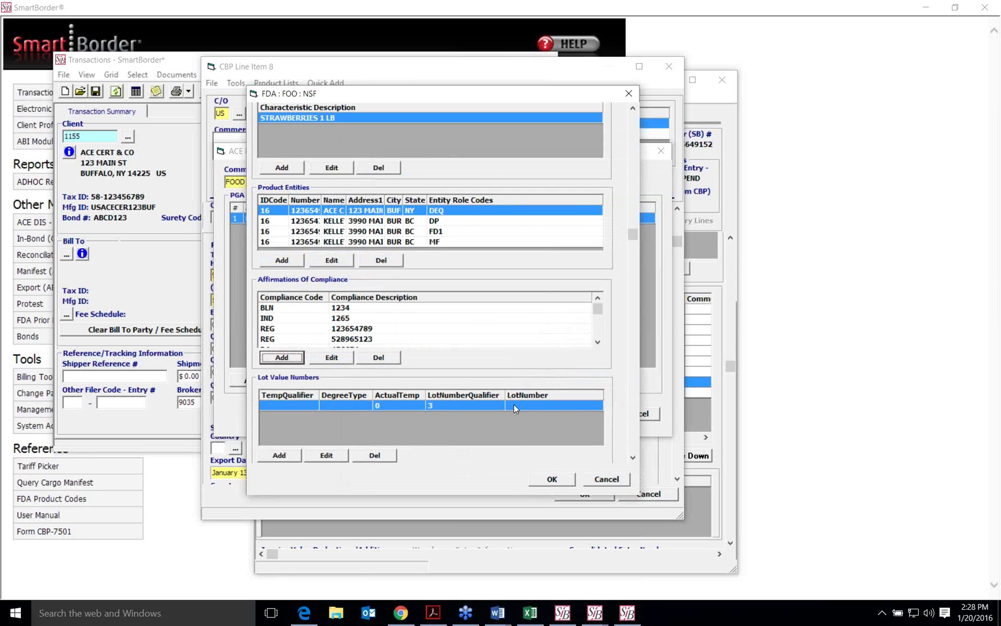
- Start a new Lot Value Numbers entry, examine its PGA Line Value field, and cancel the entry
scroll(514, 404, "down", 3)
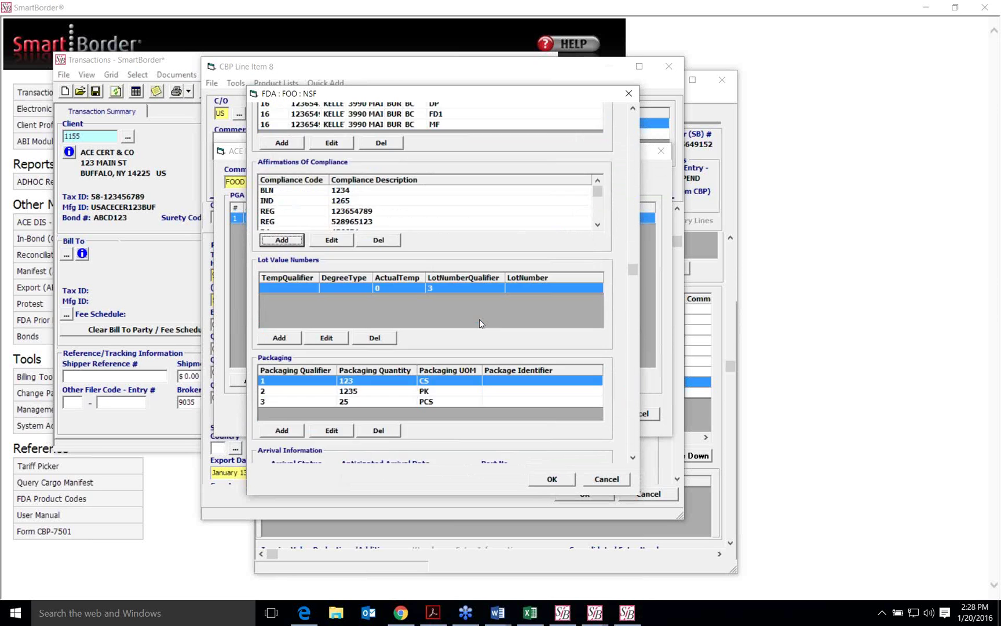
scroll(479, 318, "down", 1)
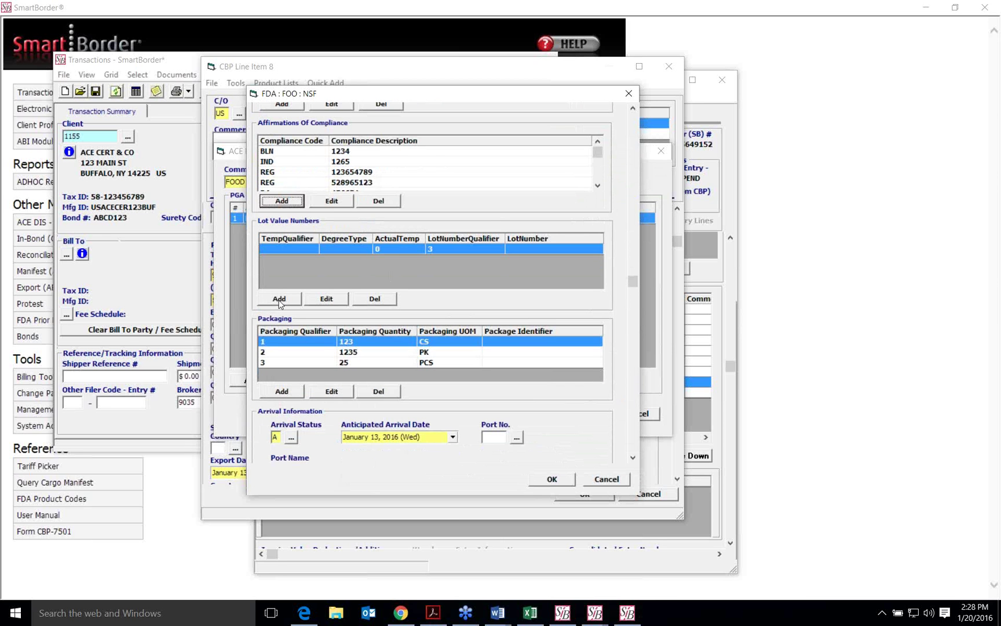
left_click(279, 299)
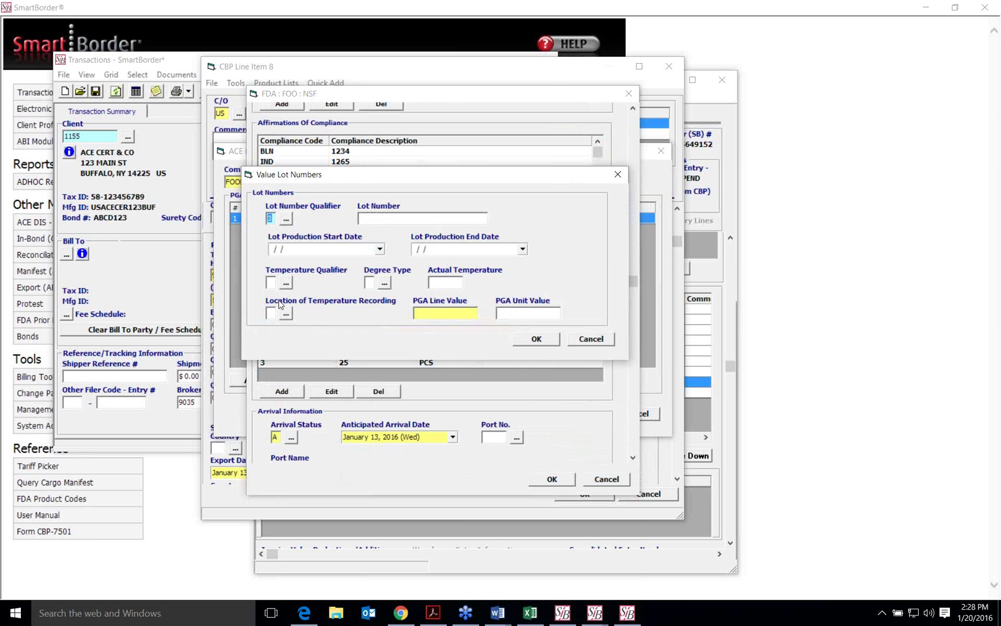
left_click(440, 308)
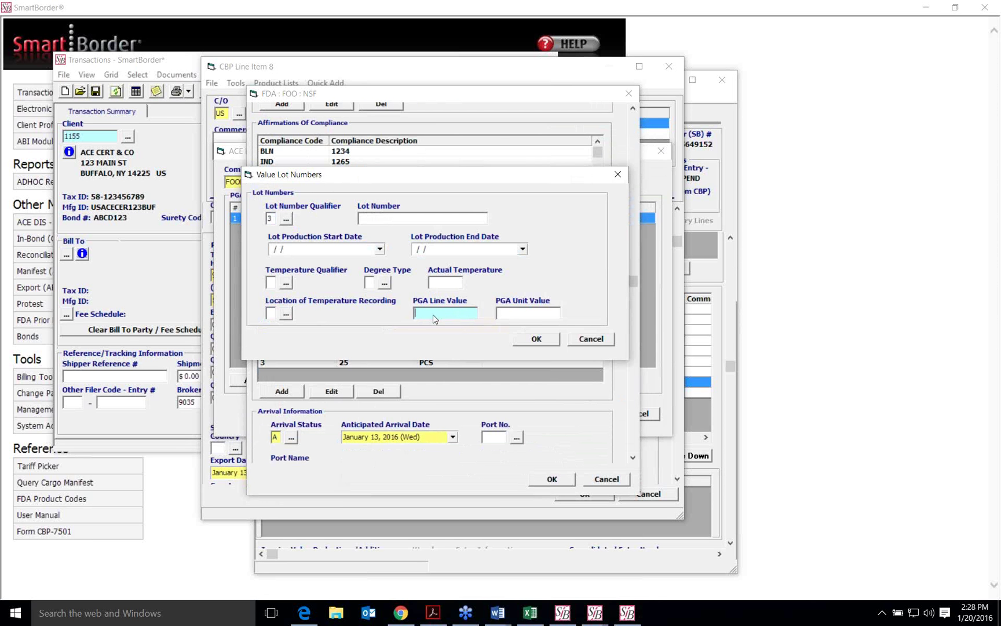
left_click(589, 340)
- Review the Packaging section, start a new packaging entry, browse the packaging qualifier codes, and cancel the entry
scroll(532, 298, "down", 3)
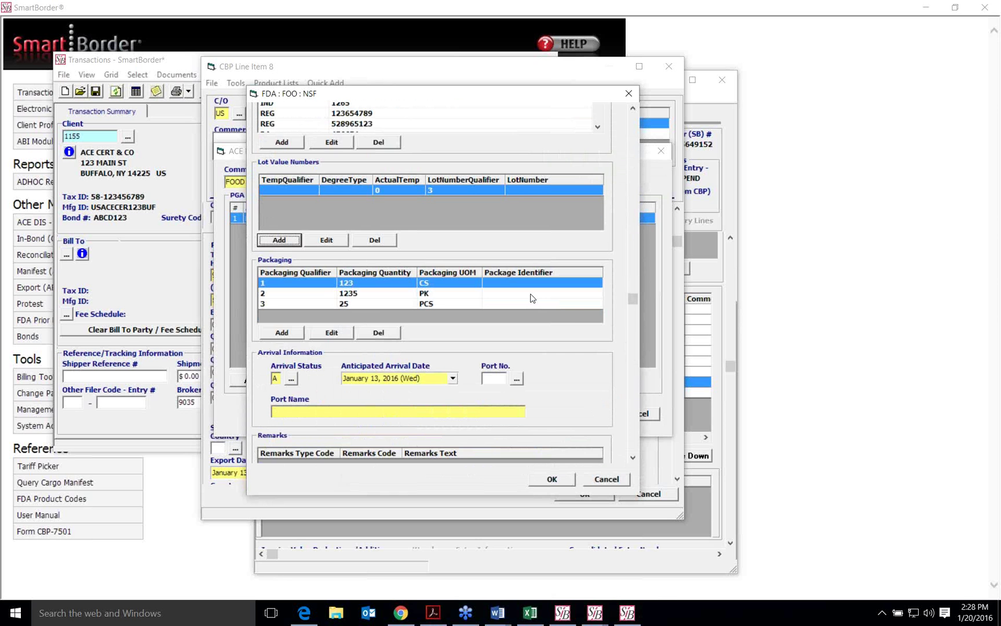
scroll(574, 308, "up", 3)
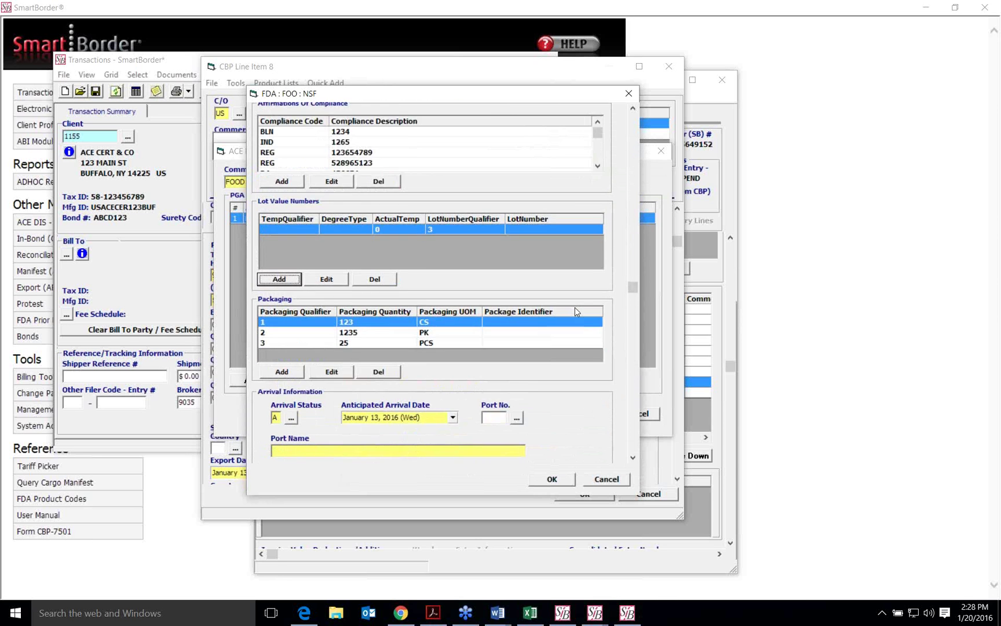
scroll(575, 308, "up", 2)
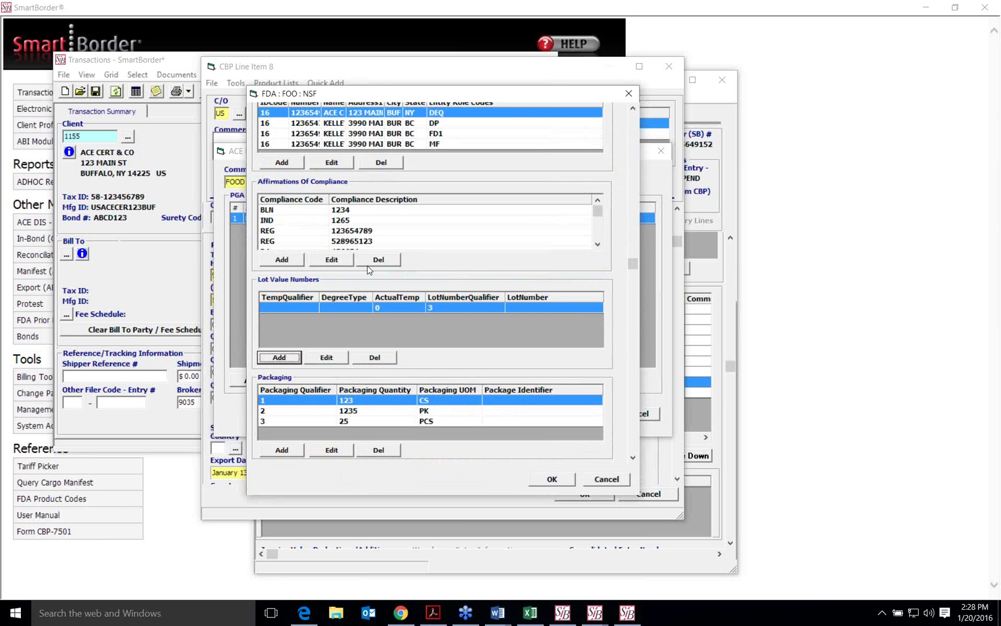
scroll(369, 268, "down", 3)
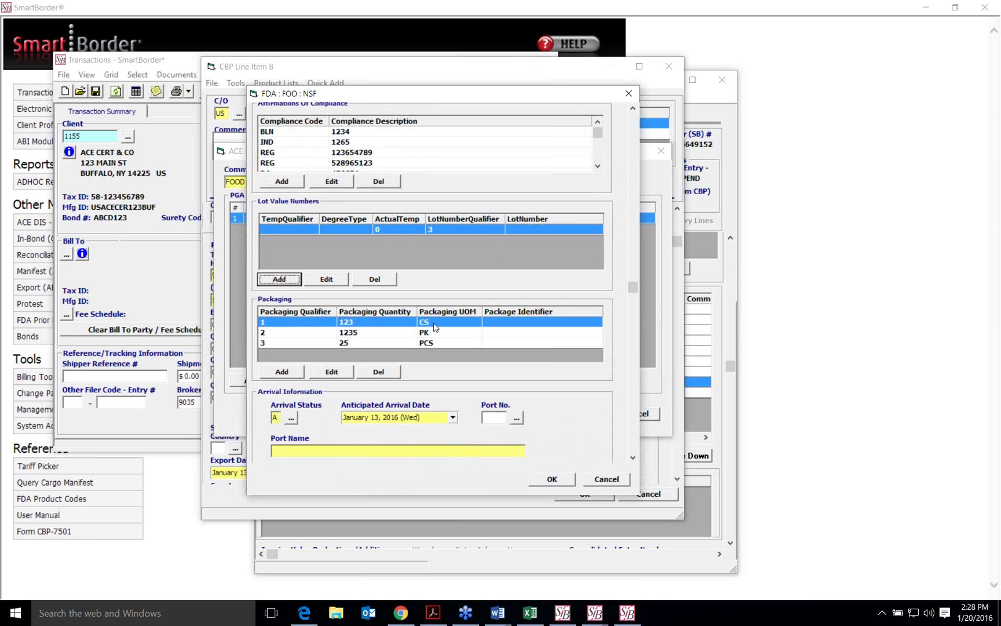
scroll(544, 377, "down", 1)
scroll(543, 377, "down", 1)
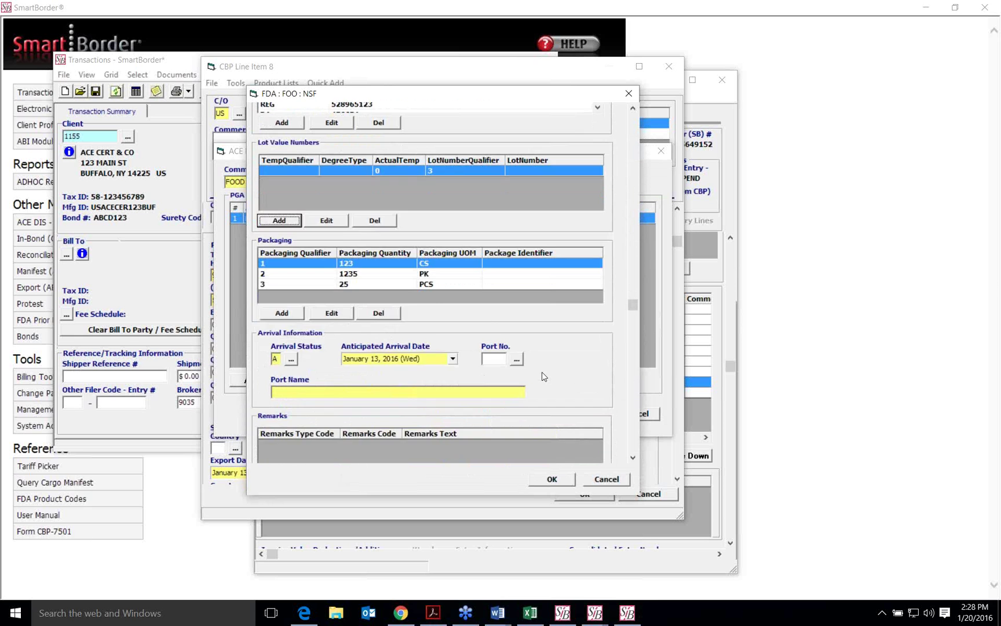
scroll(544, 377, "up", 2)
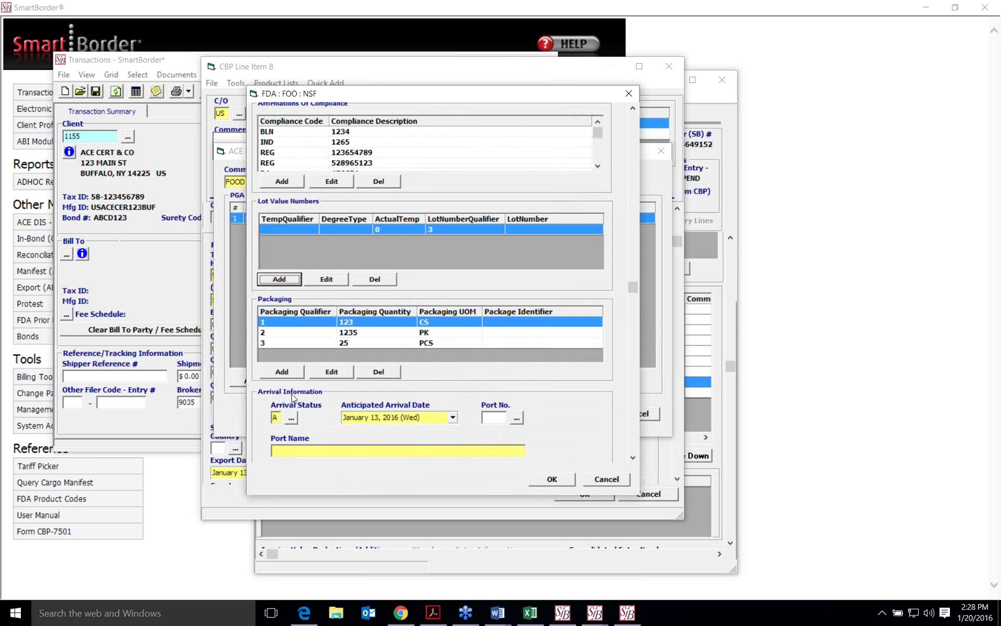
left_click(286, 371)
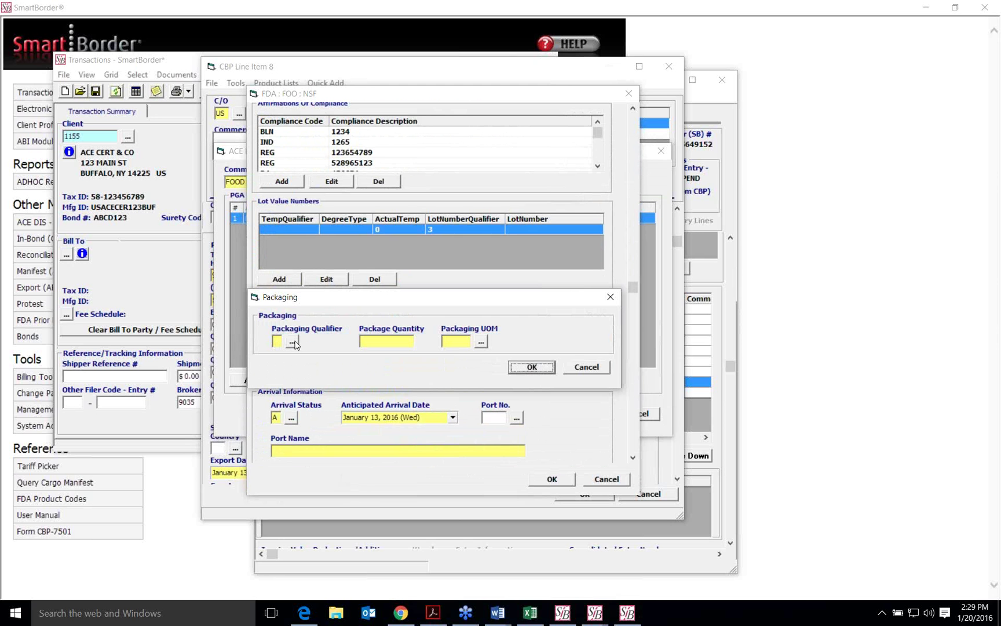
left_click(292, 343)
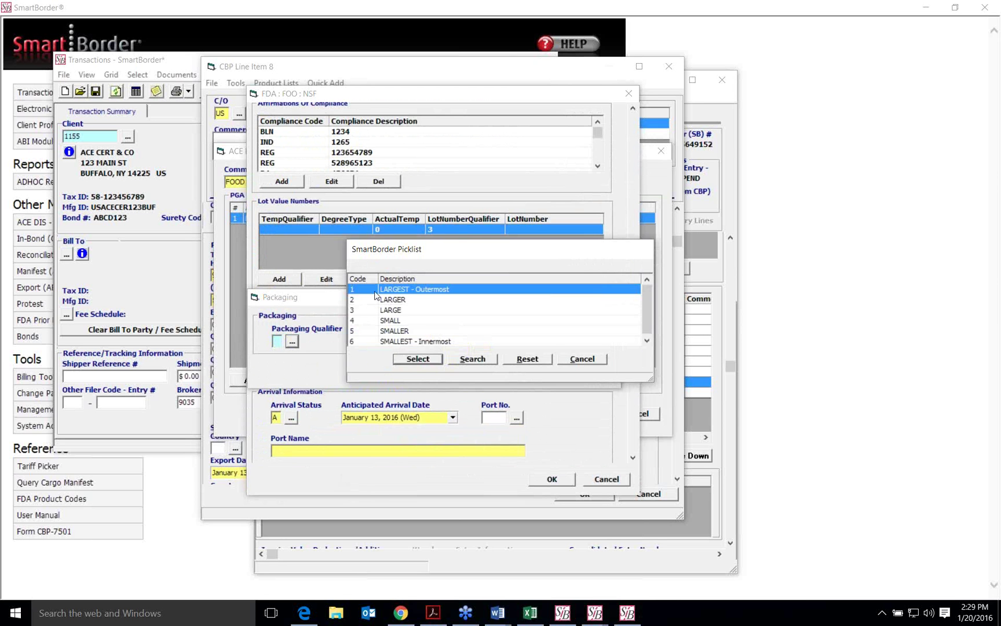
left_click(573, 359)
left_click(585, 366)
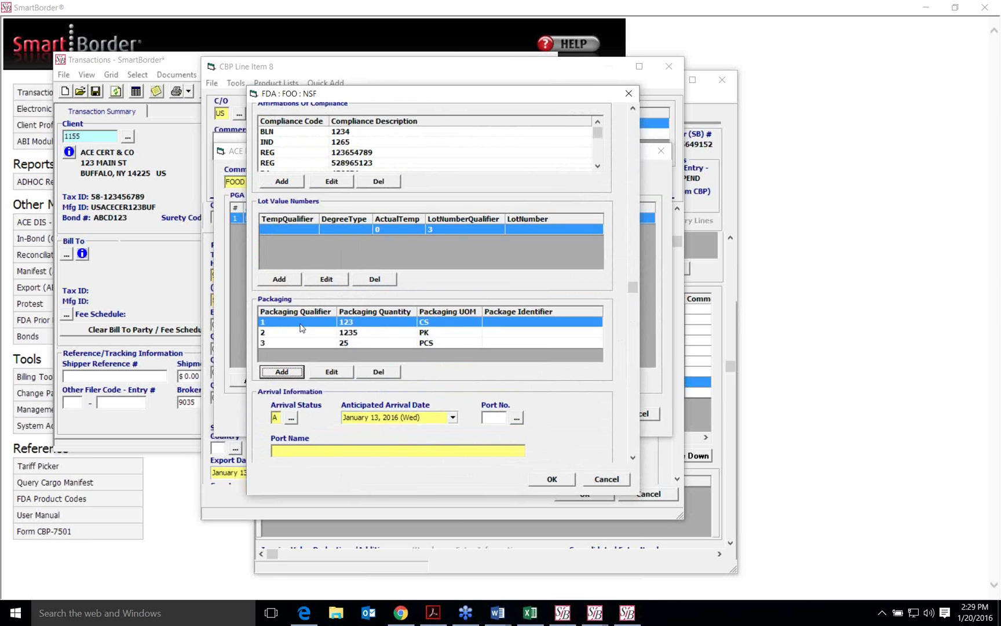
- Examine the anticipated arrival date calendar and the port code list without choosing anything, and look over the Remarks, Container Information and Can Dimensions sections
scroll(341, 327, "down", 2)
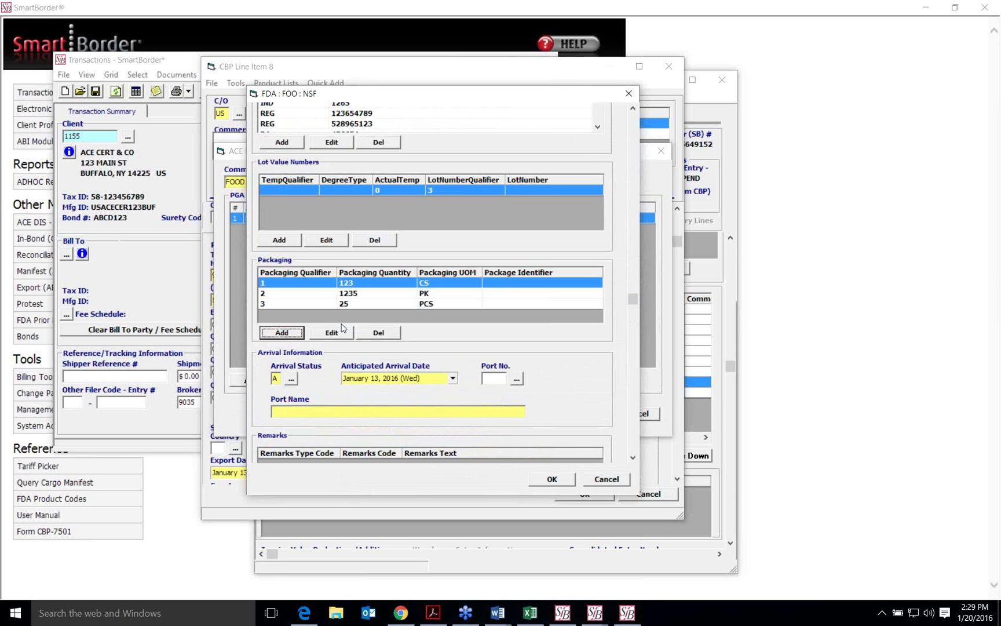
left_click(452, 378)
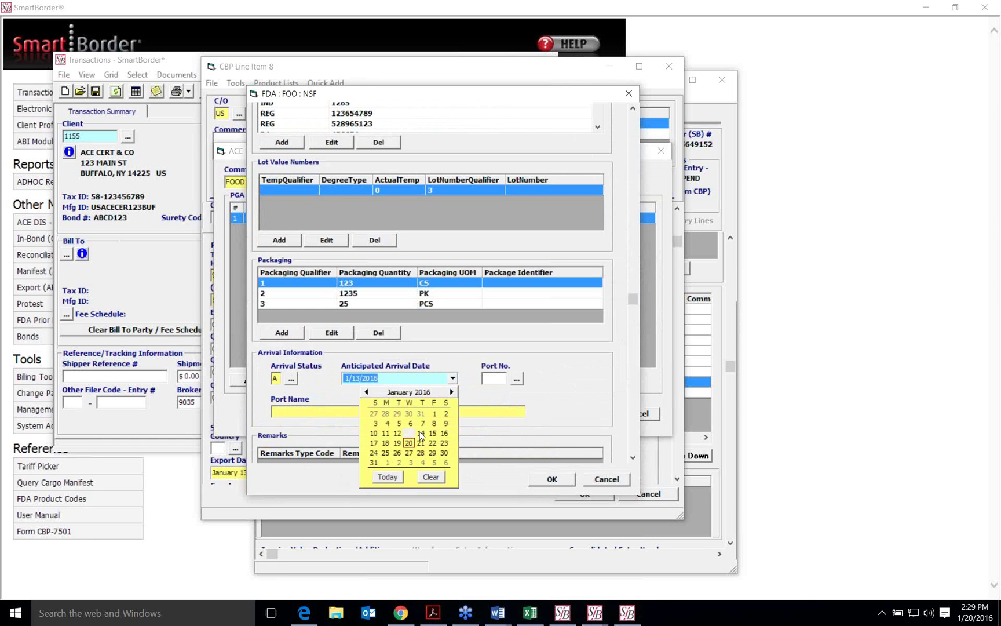
left_click(467, 370)
scroll(559, 373, "down", 2)
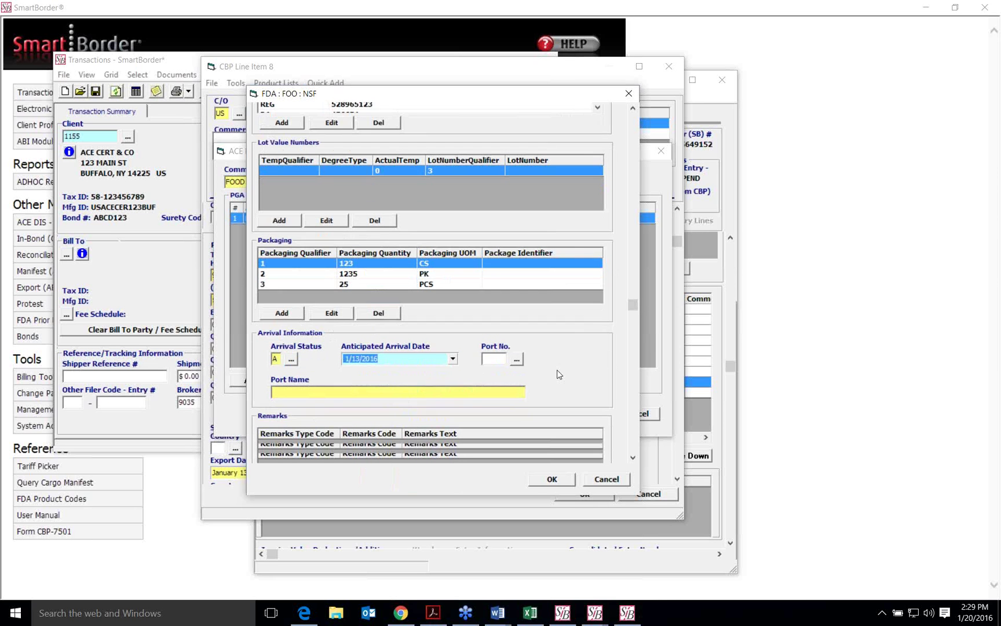
scroll(566, 368, "down", 2)
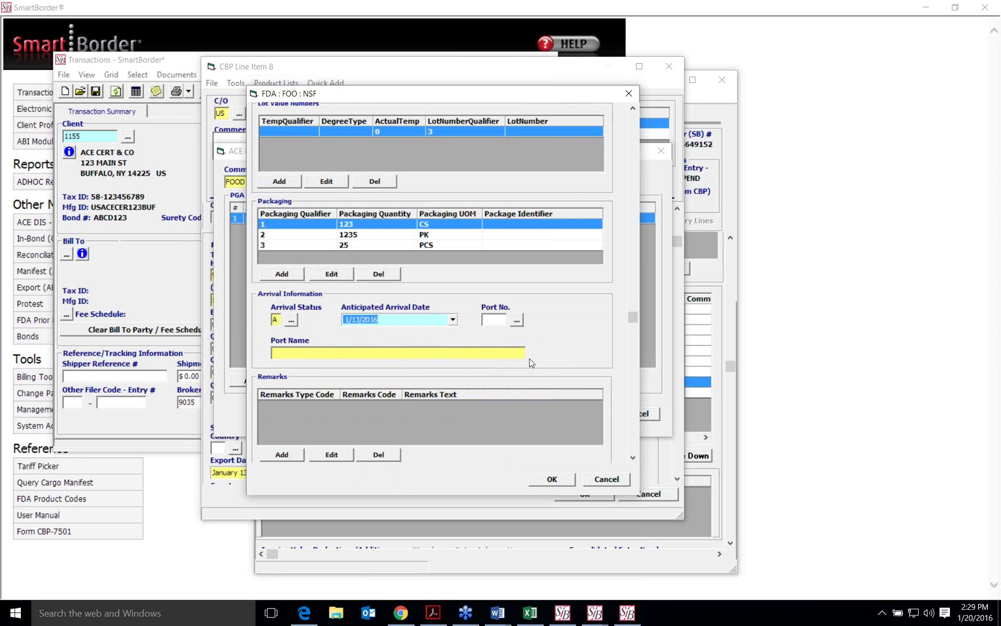
scroll(526, 357, "down", 2)
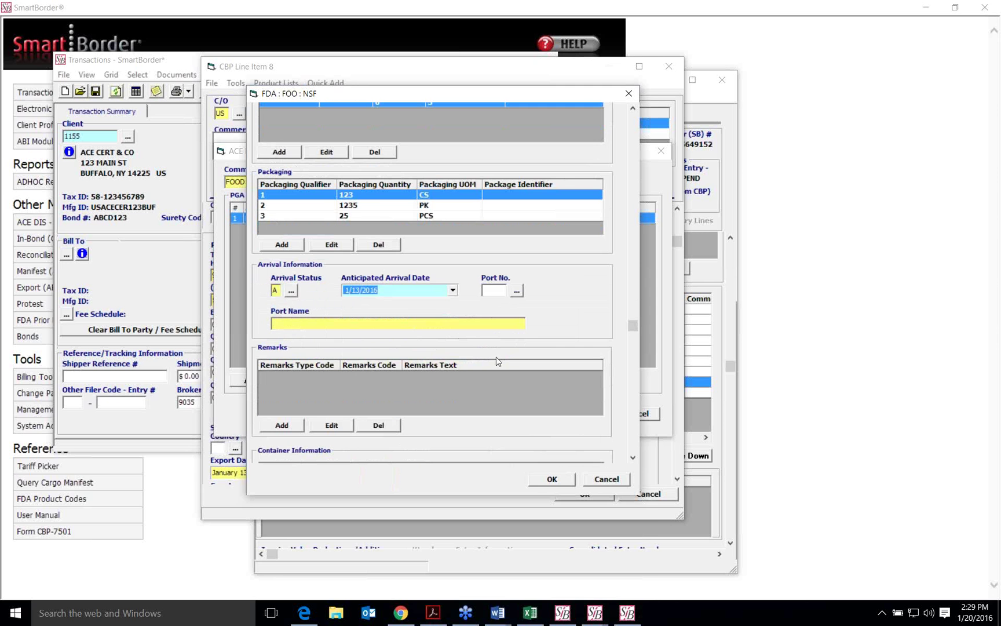
left_click(516, 290)
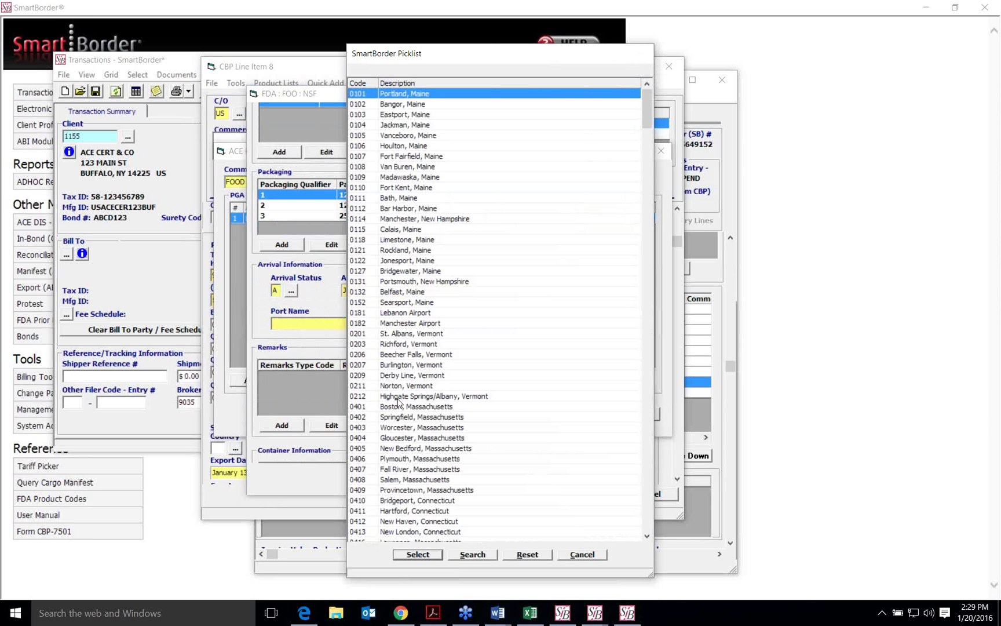
left_click(587, 557)
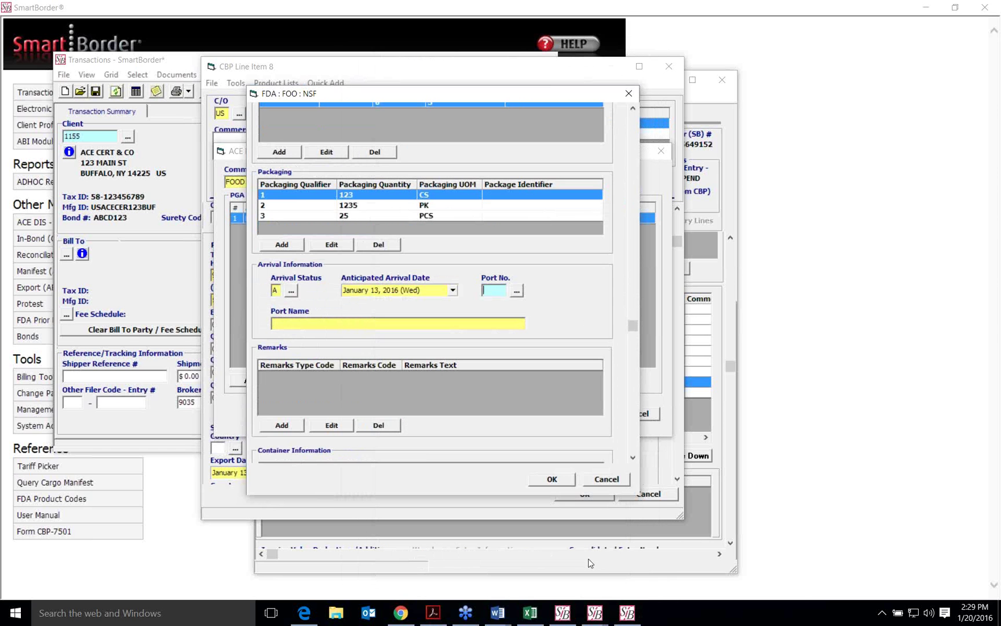
scroll(585, 295, "down", 5)
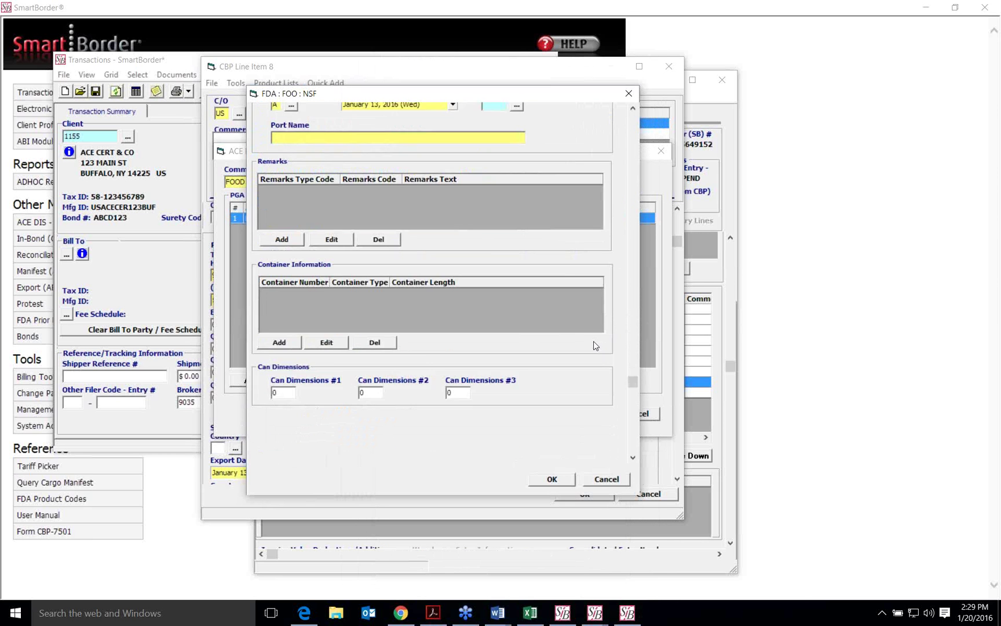
scroll(593, 344, "up", 4)
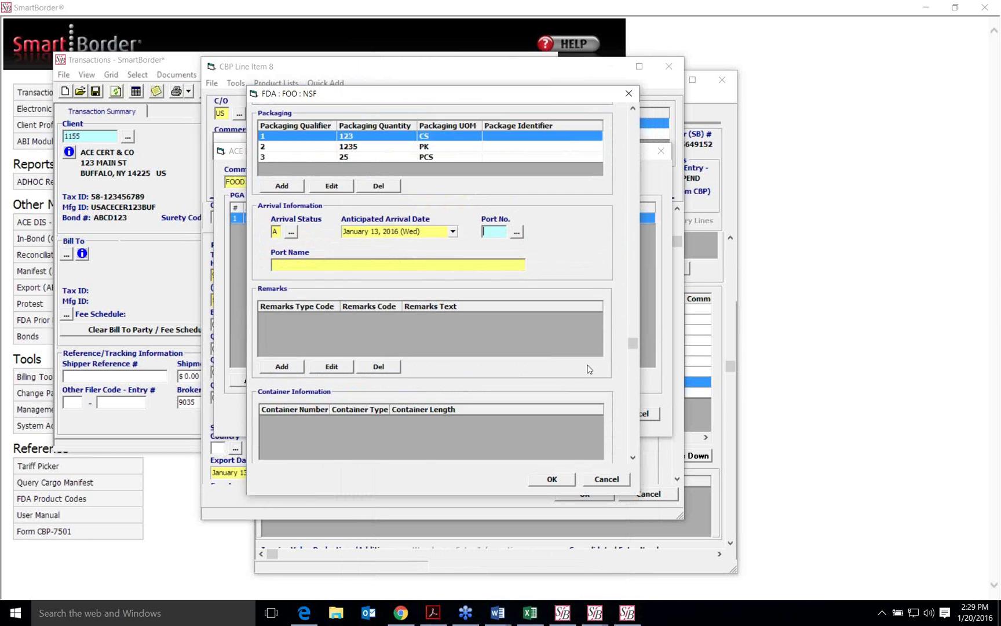
- Try to save the FDA form, fill the mandatory port with 0901 Buffalo-Niagara Falls, New York, and accept the form
left_click(563, 478)
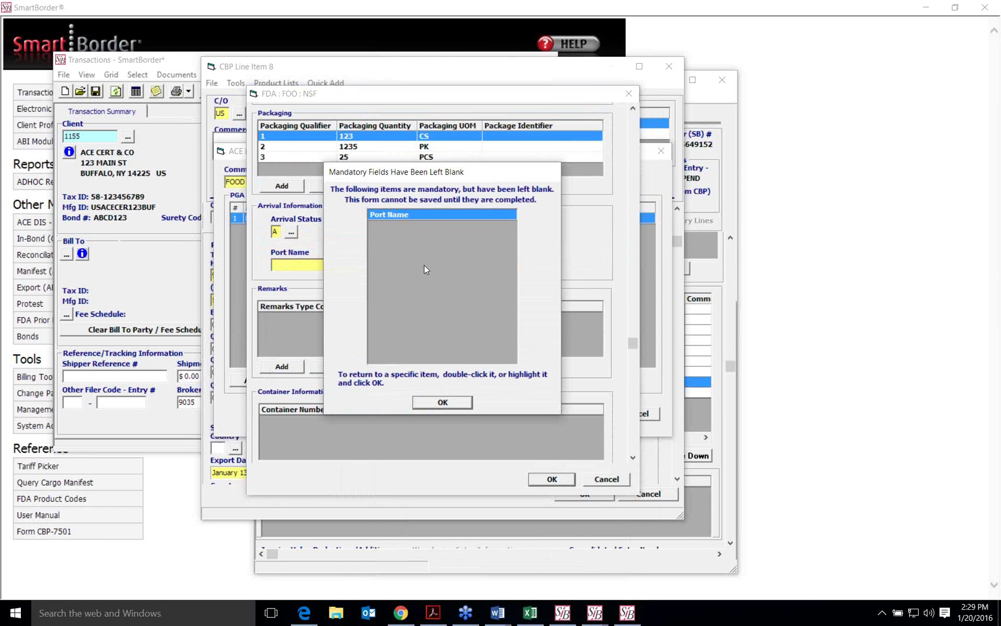
double_click(417, 214)
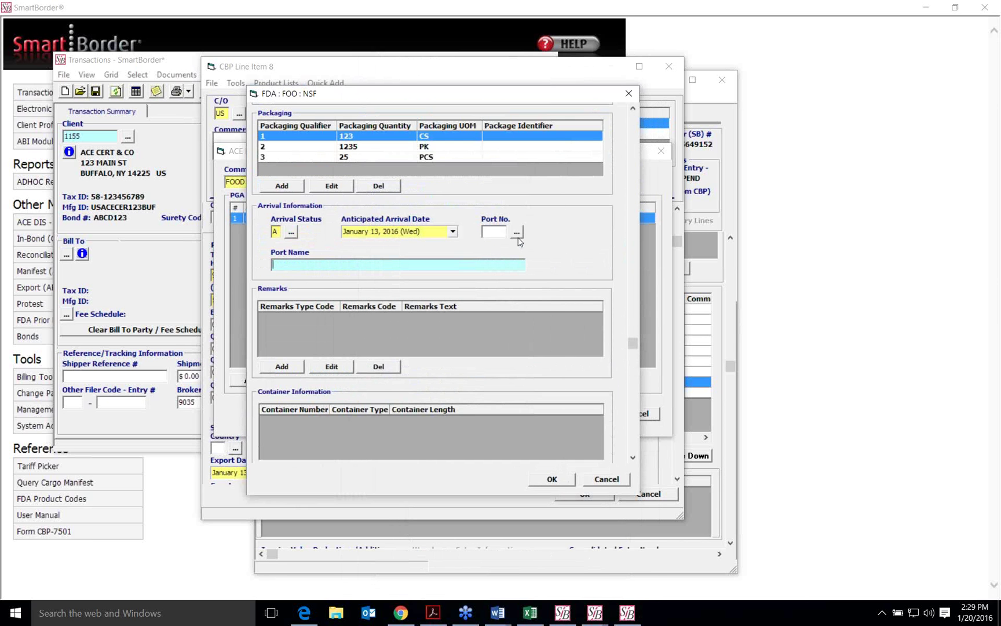
left_click(517, 232)
scroll(368, 344, "down", 1)
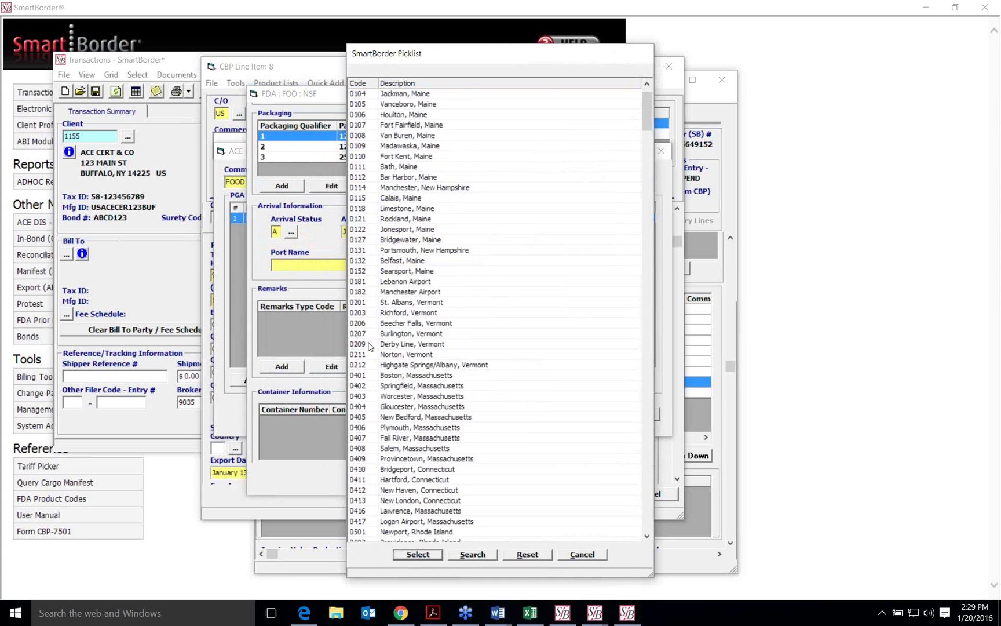
scroll(368, 346, "down", 10)
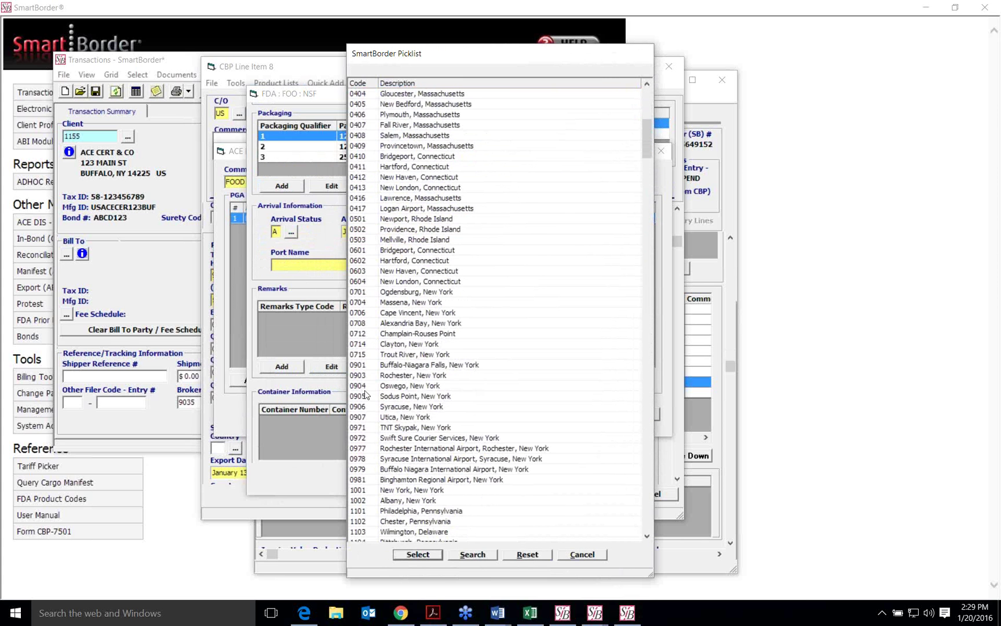
left_click(366, 365)
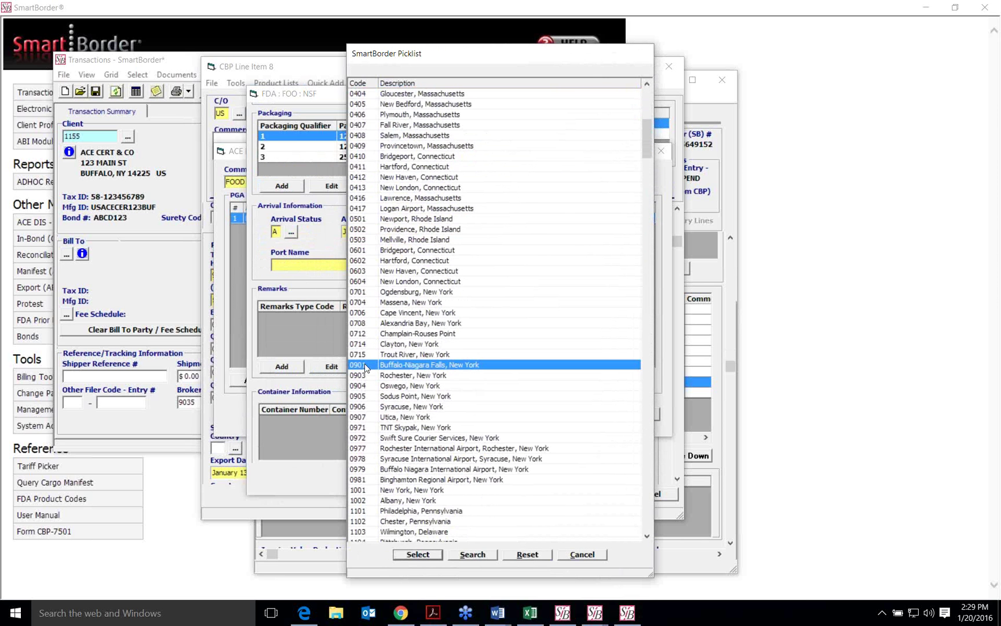
left_click(427, 556)
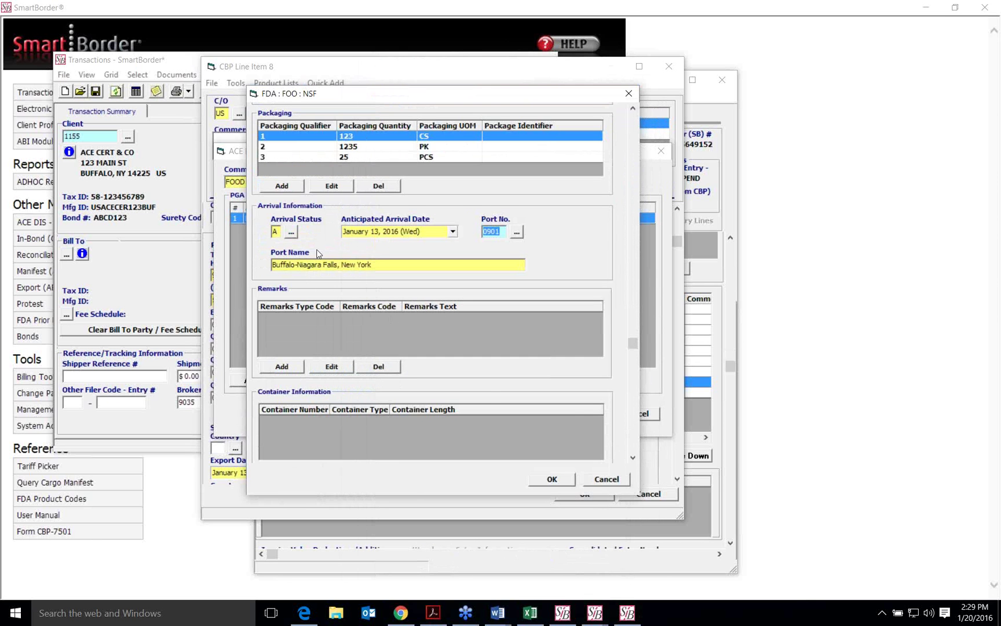
left_click(554, 483)
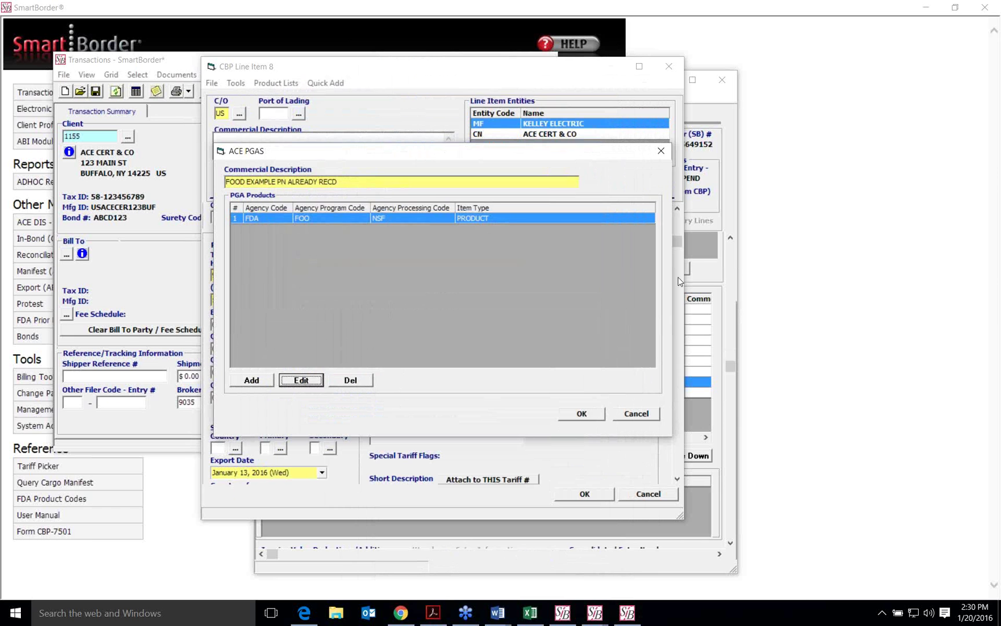
- Cancel out of the PGA list and CBP line item 8, and open the PGA list of CBP line item 9
left_click(636, 414)
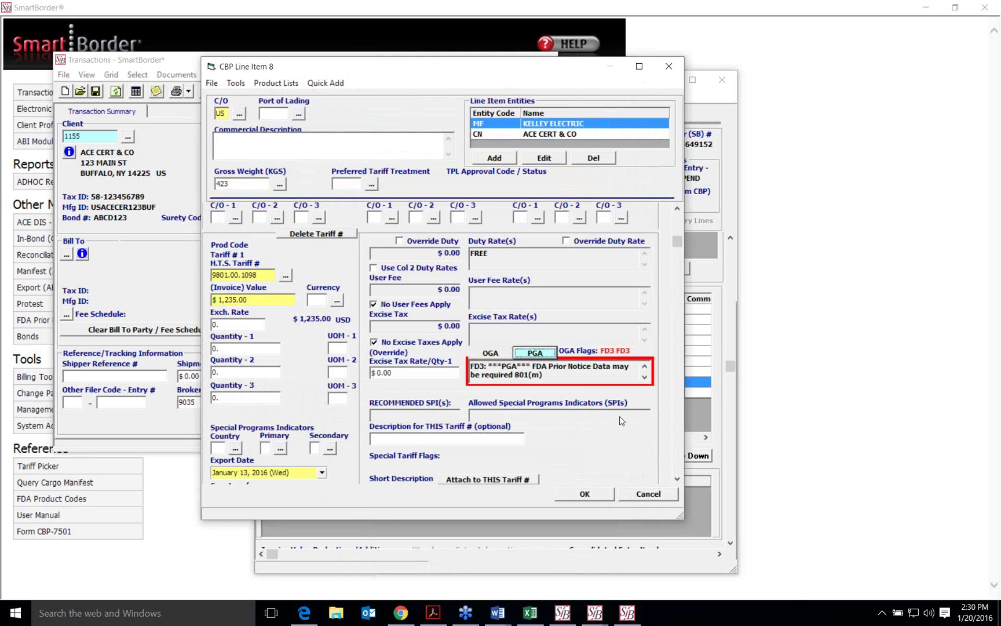
left_click(642, 493)
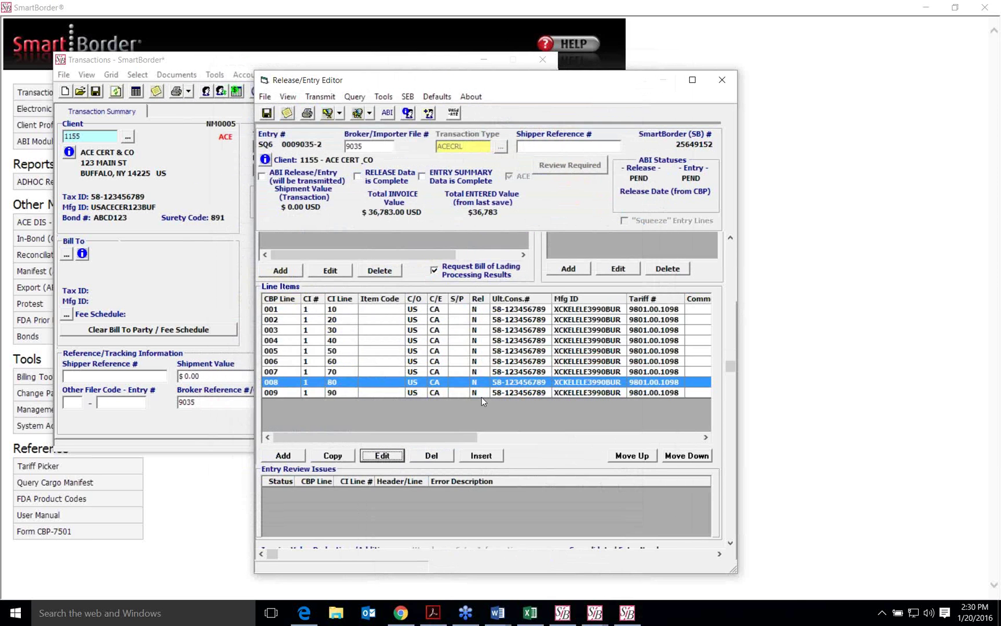
left_click(505, 394)
double_click(503, 391)
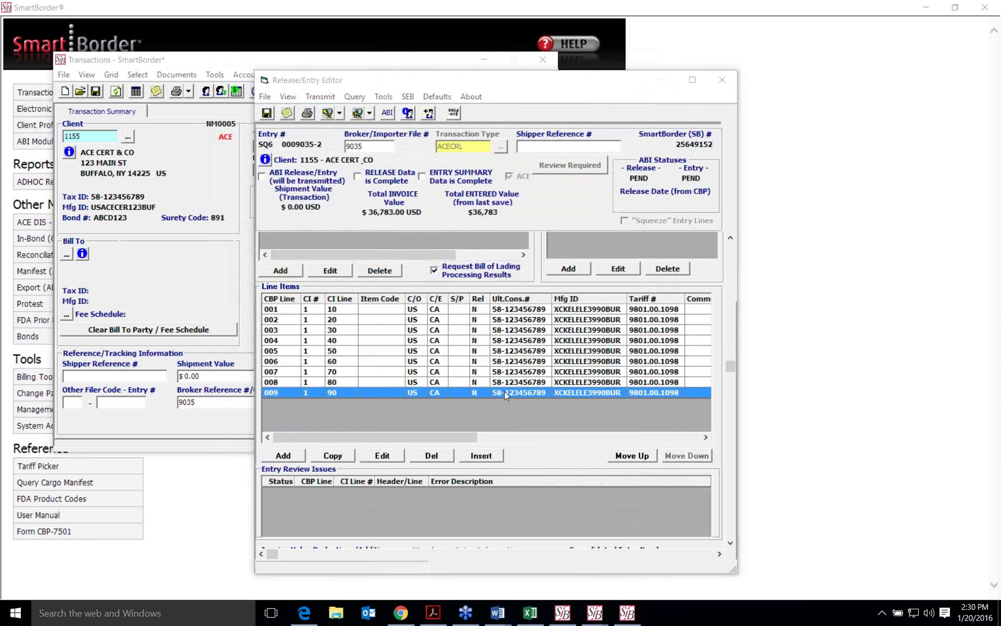
scroll(533, 324, "down", 3)
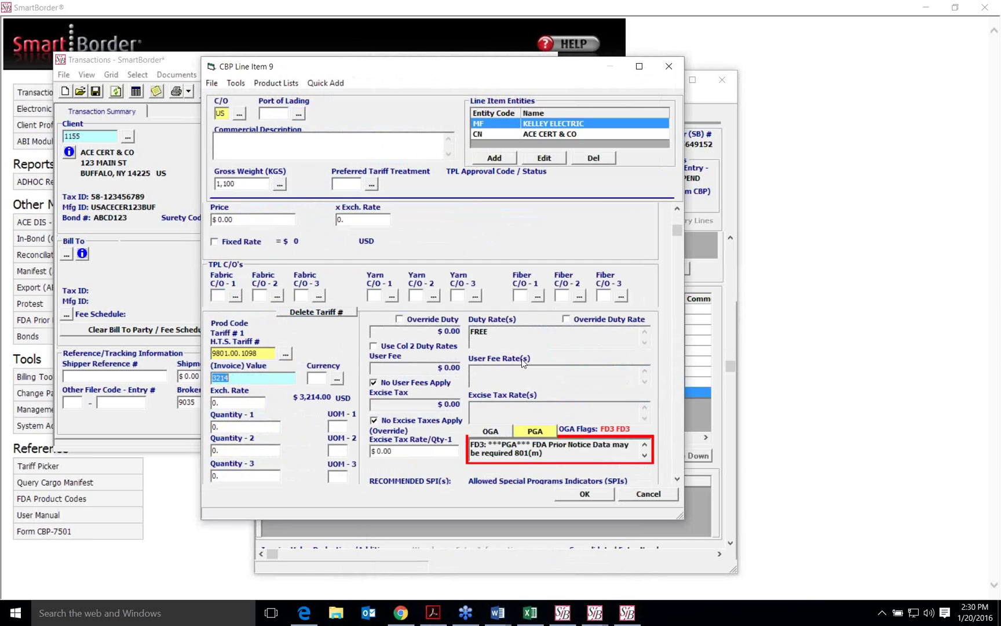
left_click(532, 401)
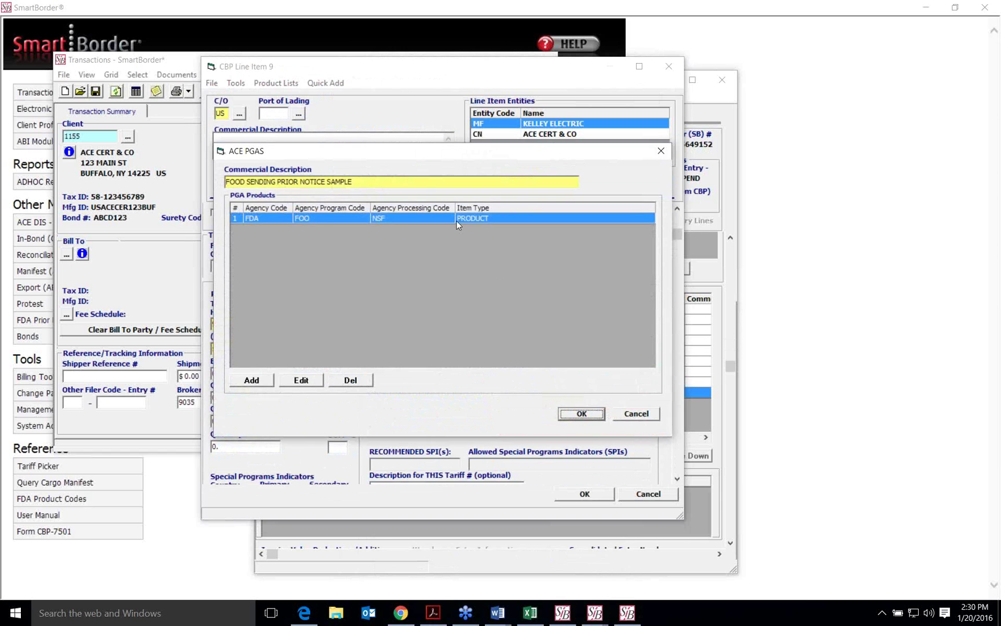
- Start a new PGA line with agency FDA, program FOO (Food) and processing code NSF (Natural State Food), and cancel it
left_click(254, 381)
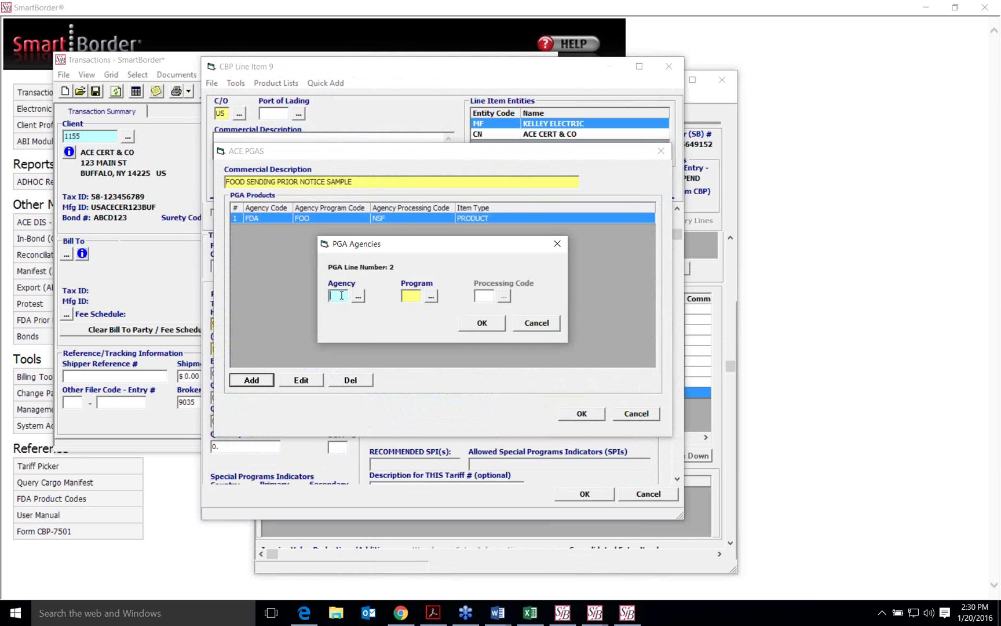
type("FDA")
left_click(431, 297)
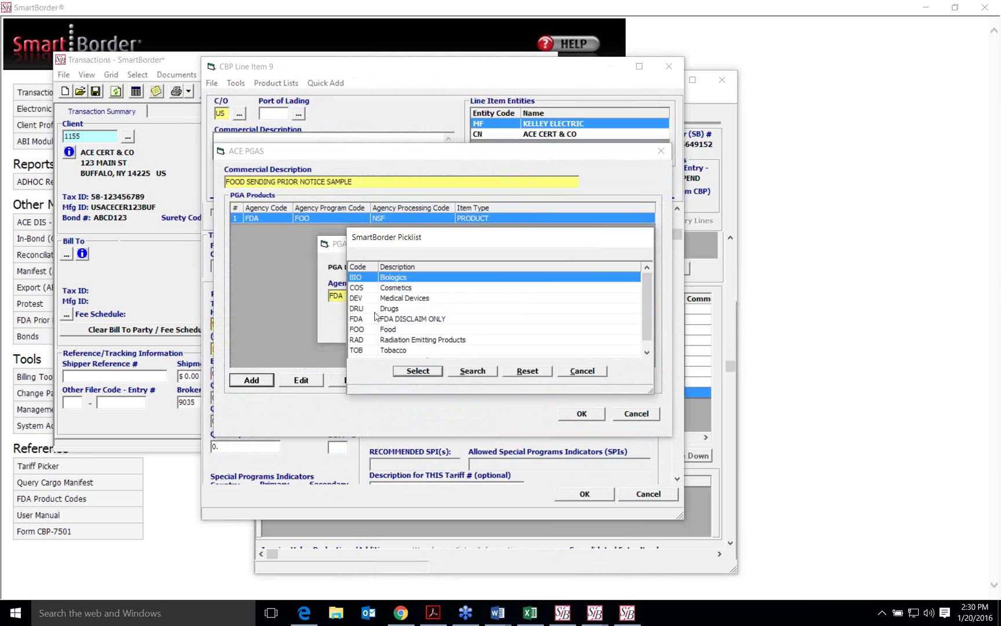
left_click(369, 330)
left_click(414, 373)
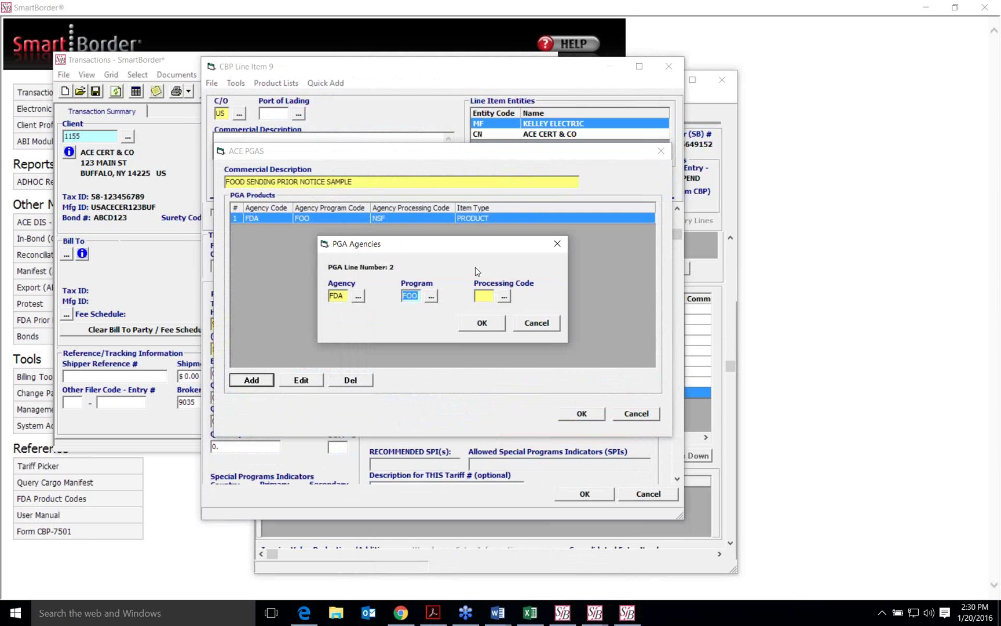
left_click(507, 296)
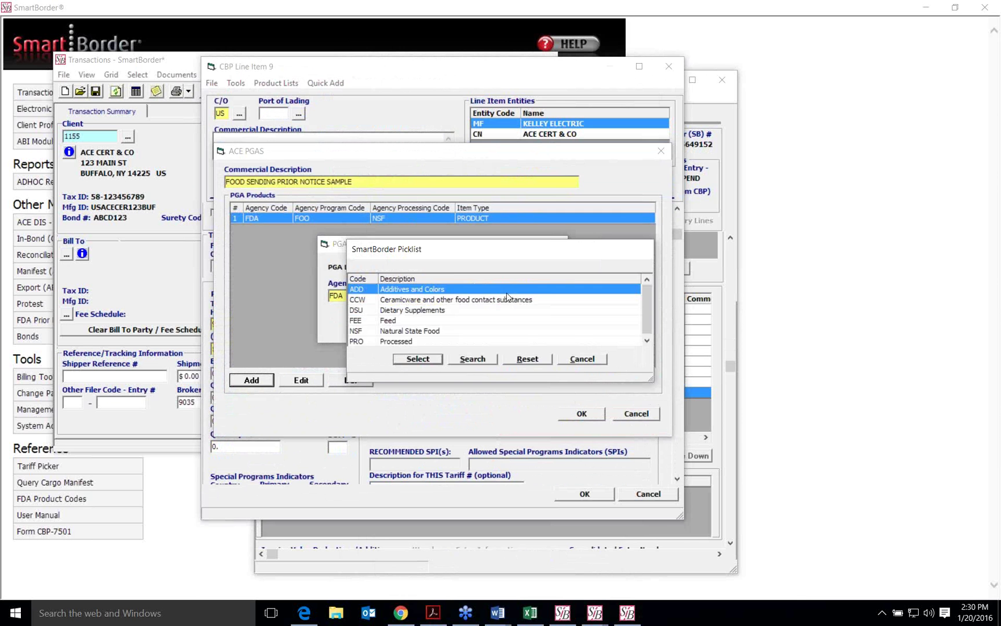
left_click(423, 330)
left_click(428, 360)
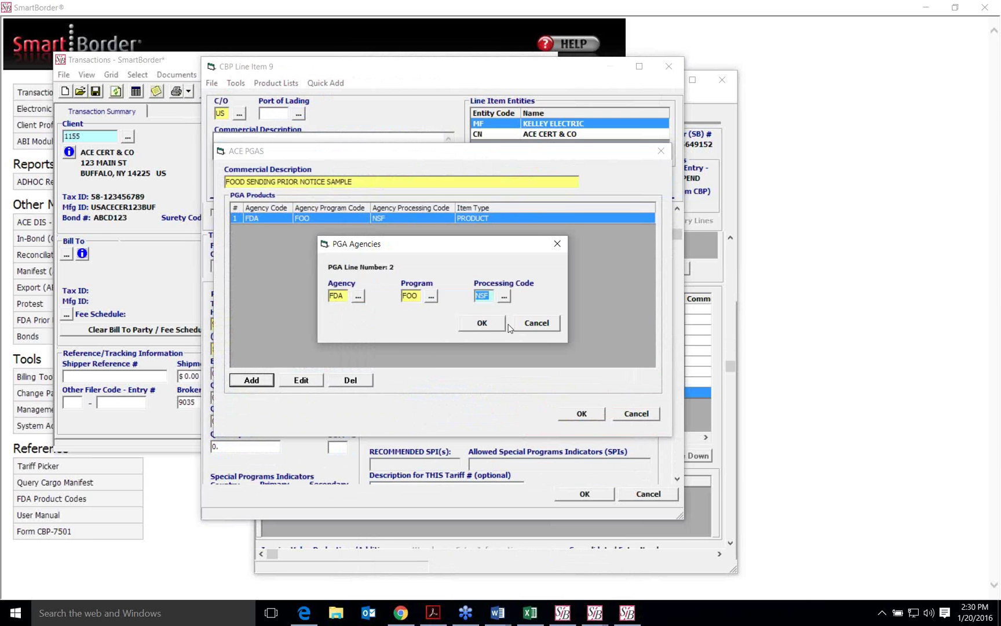
left_click(529, 325)
- Open the existing FDA FOO NSF product for editing and look over its prior notice, product code and source processing sections
left_click(404, 219)
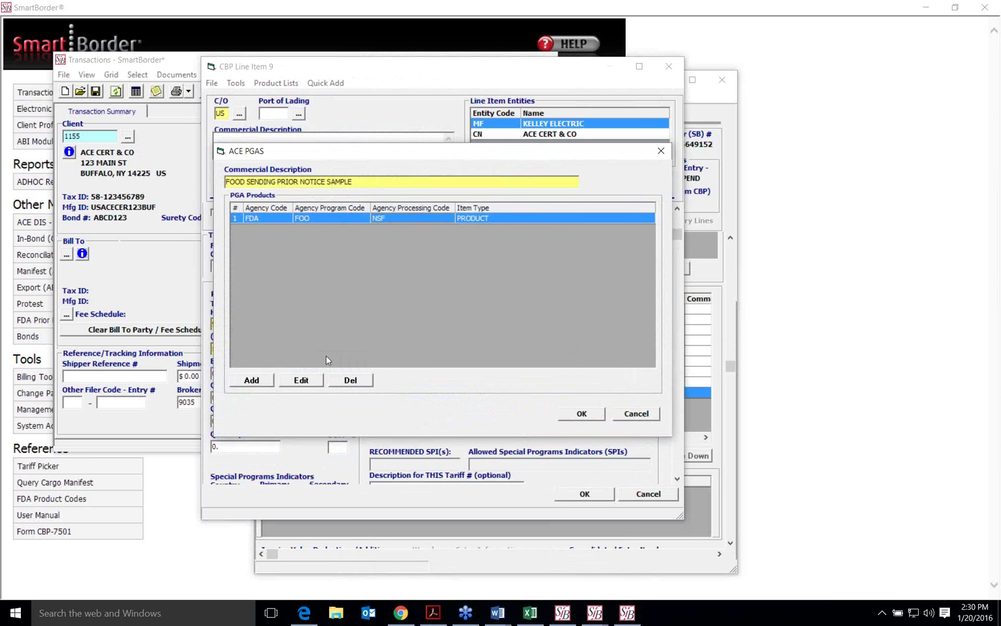
left_click(304, 386)
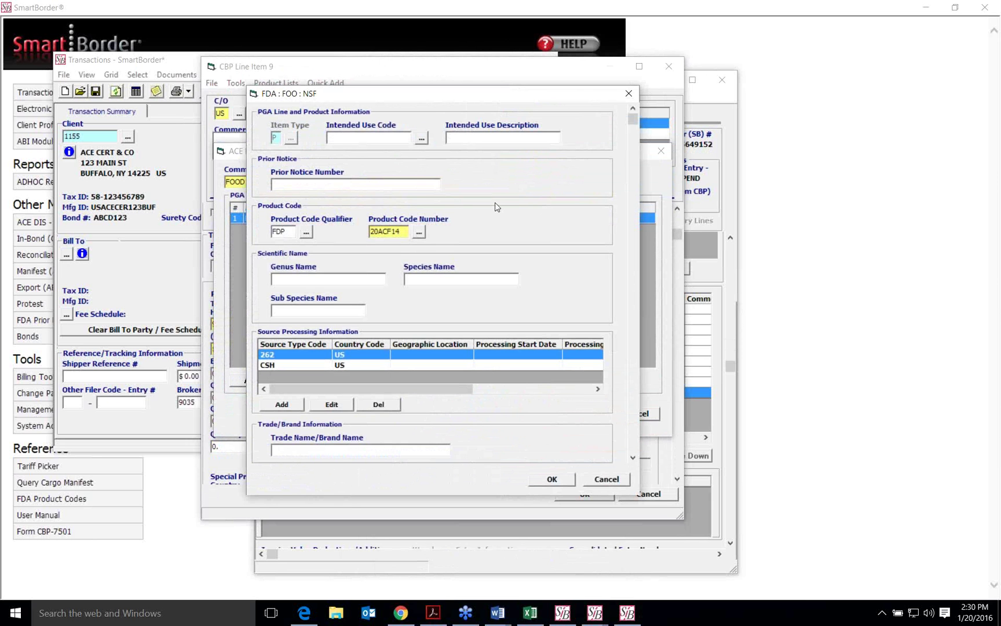
scroll(495, 207, "down", 2)
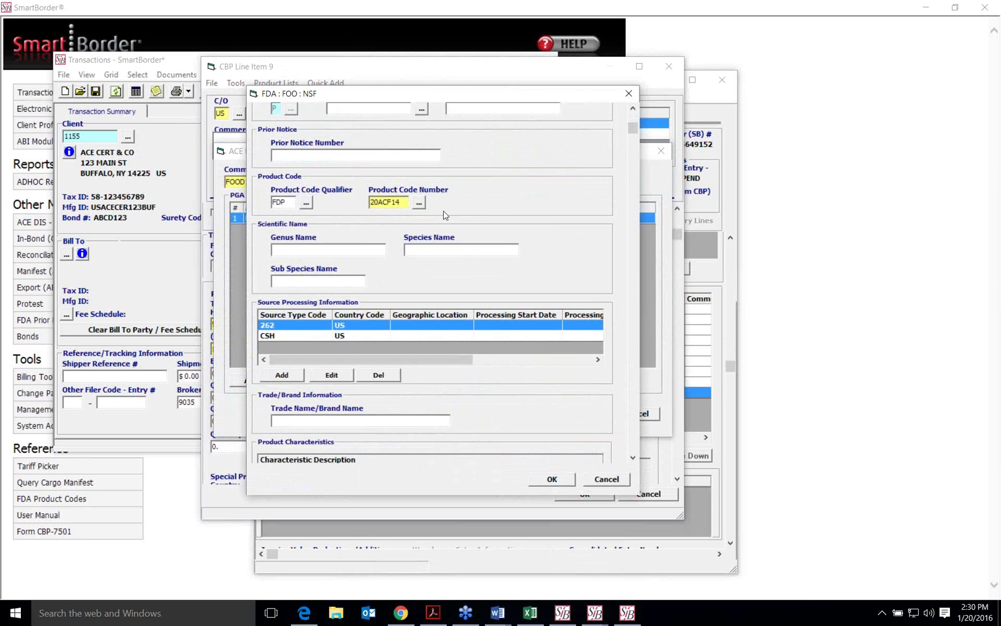
scroll(500, 207, "down", 2)
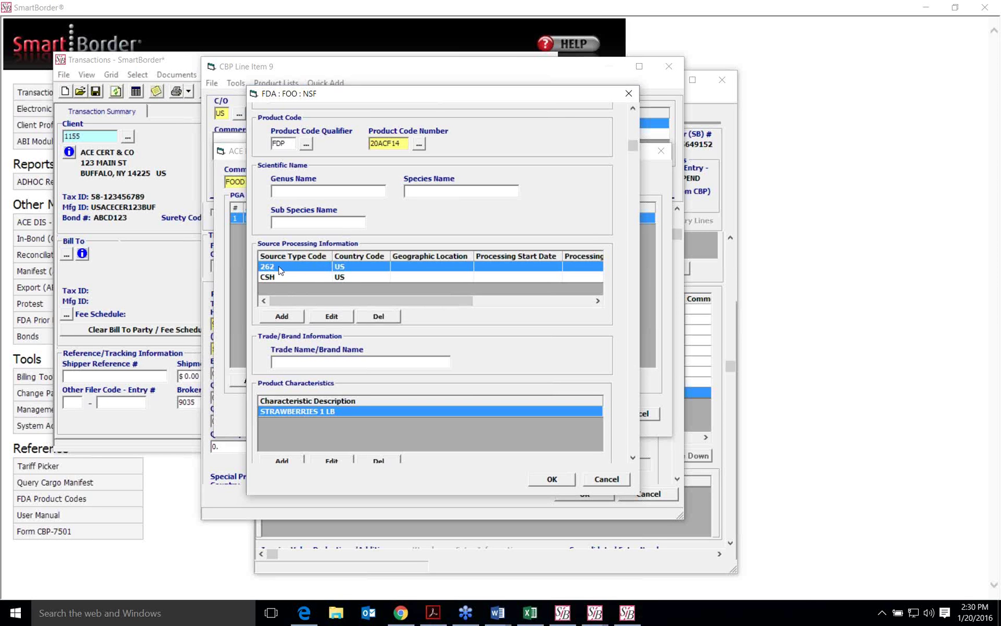
- Edit the first source processing entry, choose source type code 262 (Place of growth) from the code list, and accept the entry
left_click(337, 321)
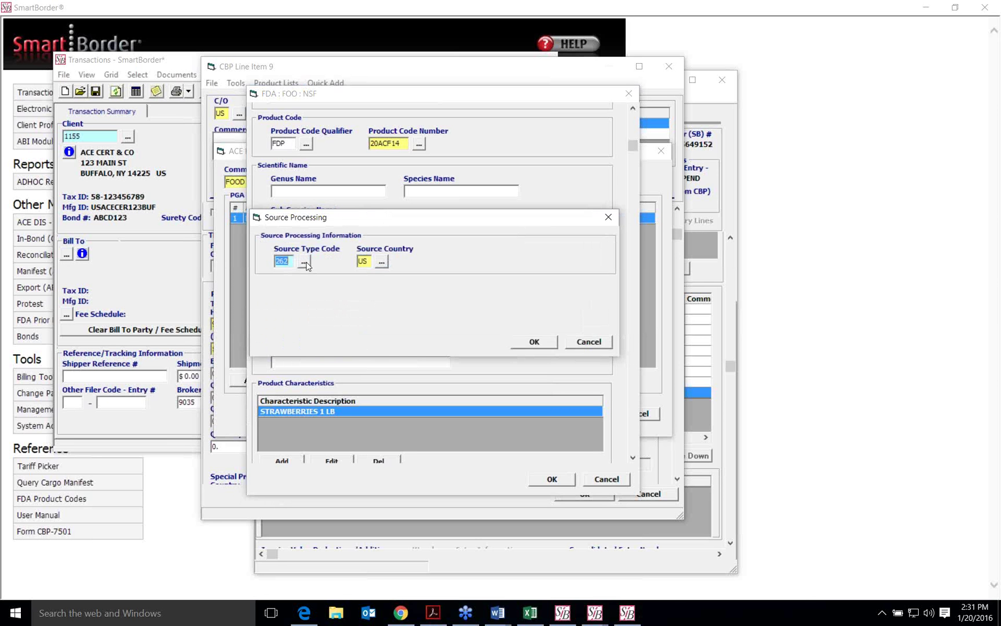
left_click(305, 264)
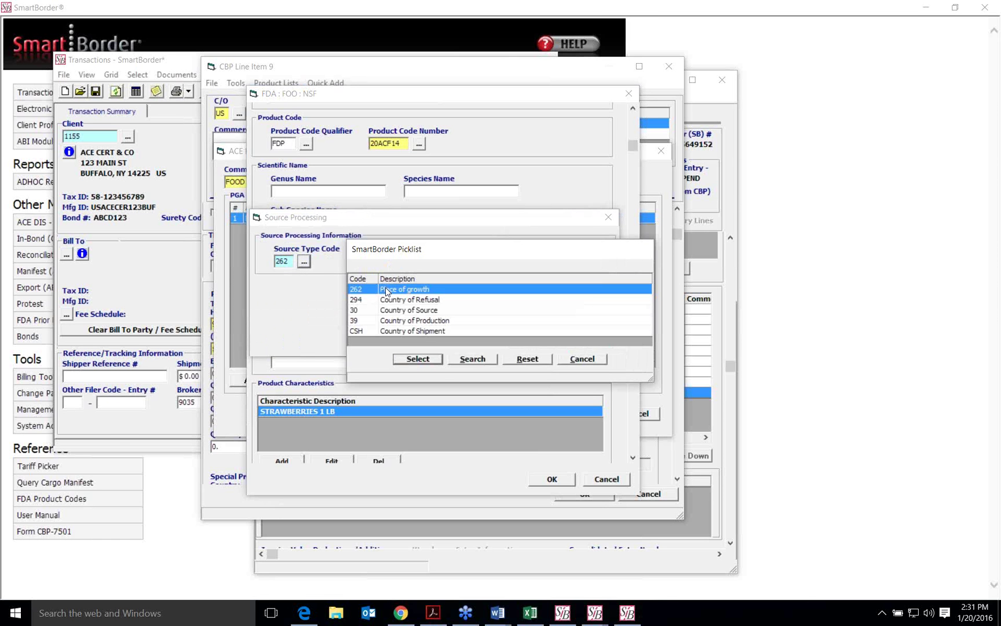
left_click(417, 359)
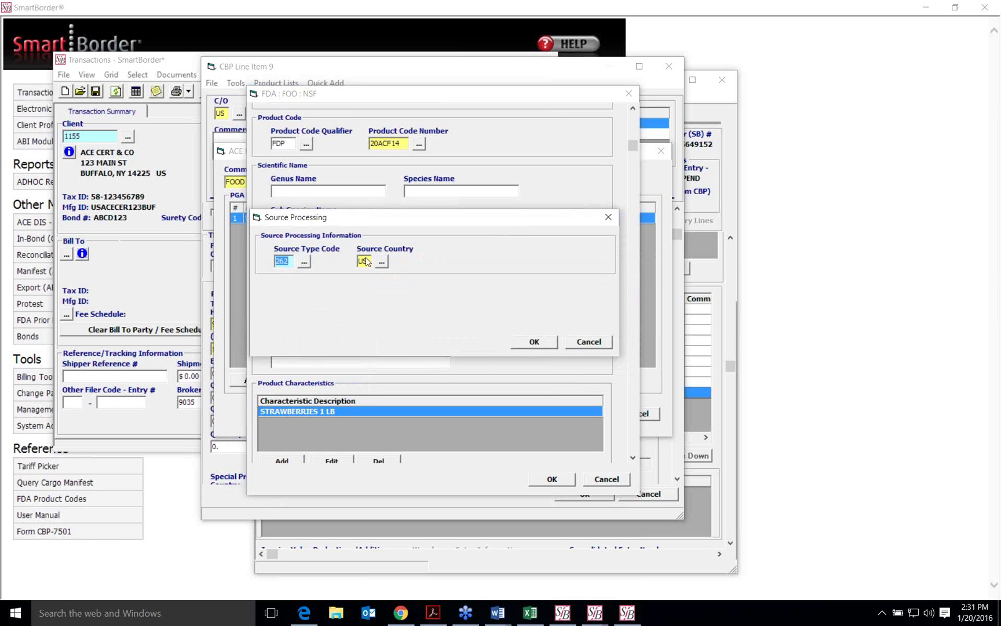
left_click(532, 340)
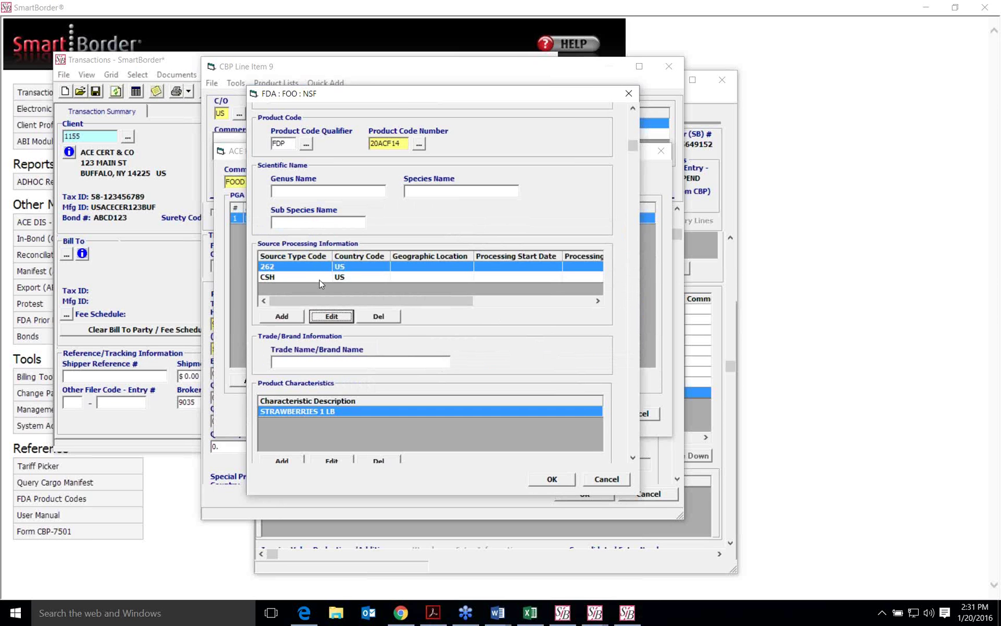
- Start a new product entity, examine the role codes for the mandatory and possibly required roles, and cancel the entry
scroll(480, 307, "down", 2)
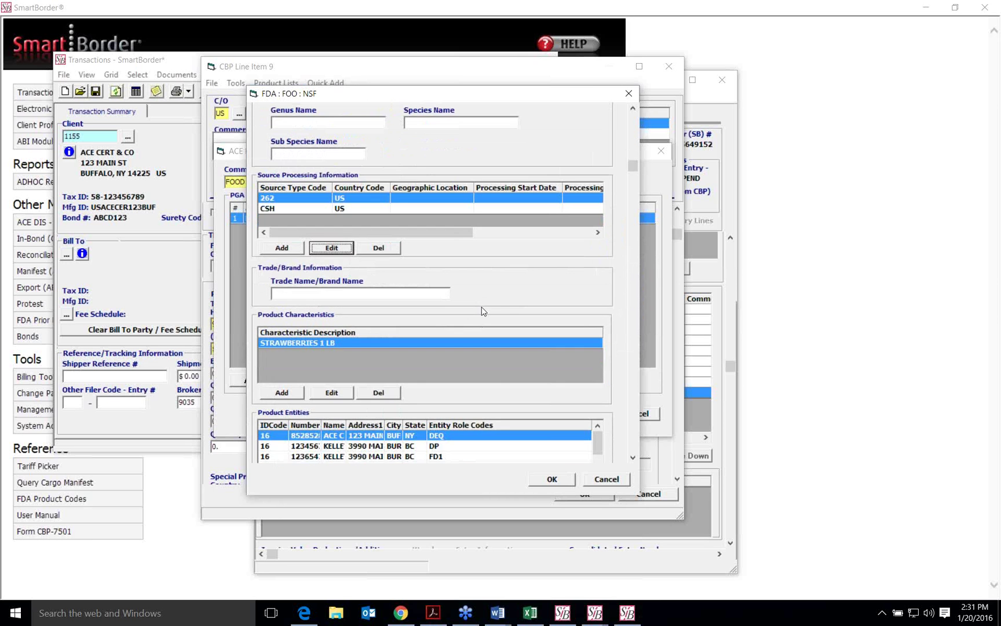
scroll(515, 278, "down", 1)
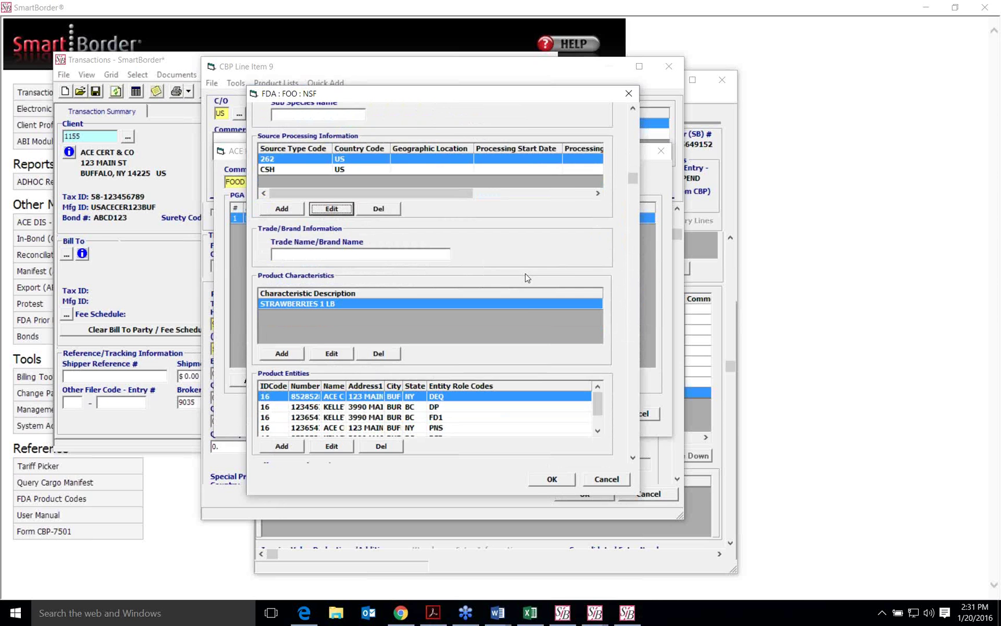
scroll(527, 277, "down", 2)
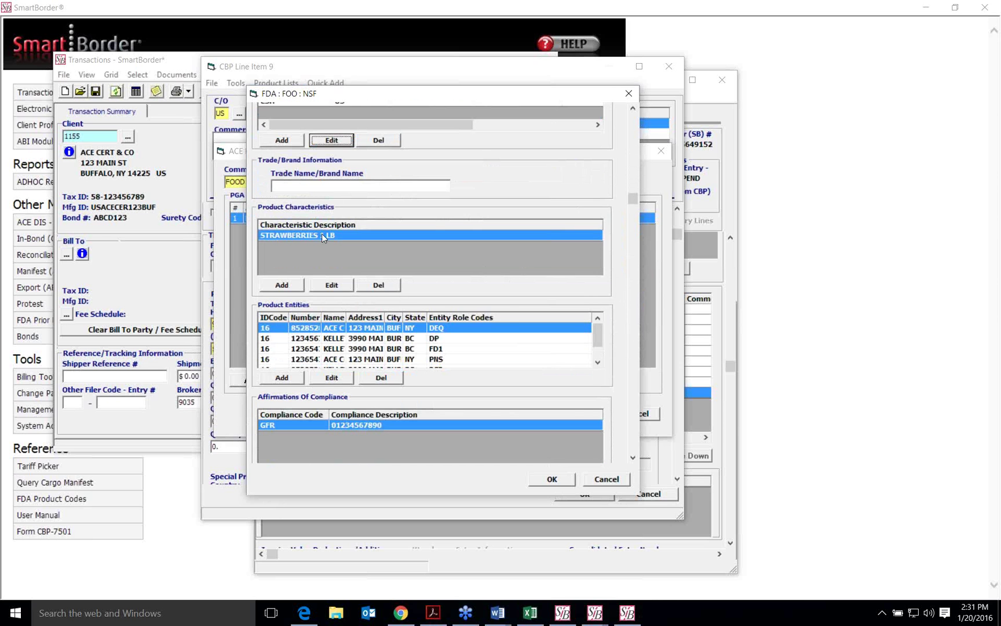
scroll(513, 276, "down", 1)
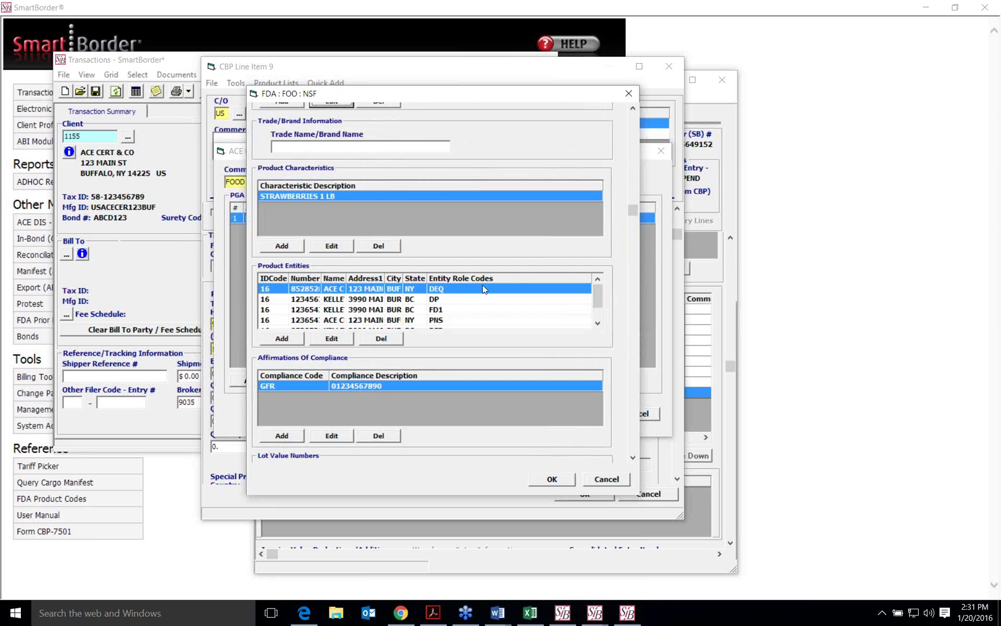
left_click(299, 340)
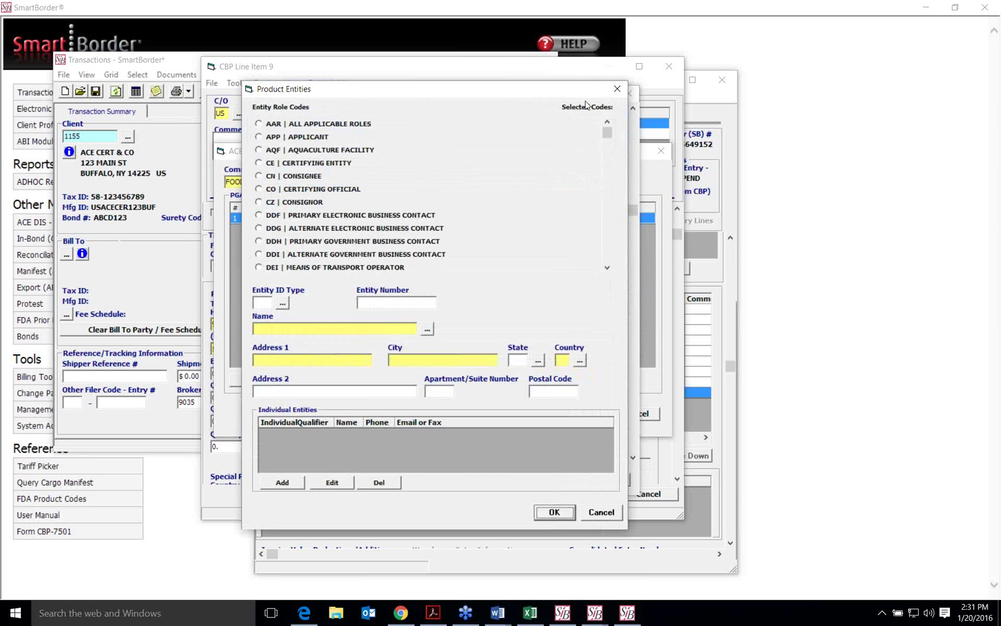
left_click_drag(607, 132, 609, 206)
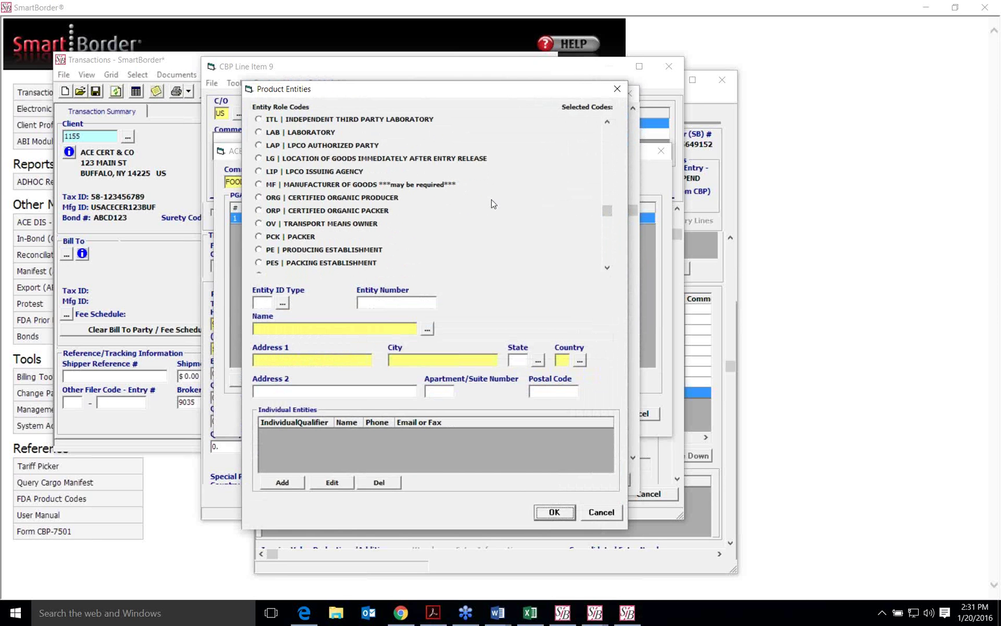
scroll(491, 203, "up", 1)
scroll(491, 204, "down", 3)
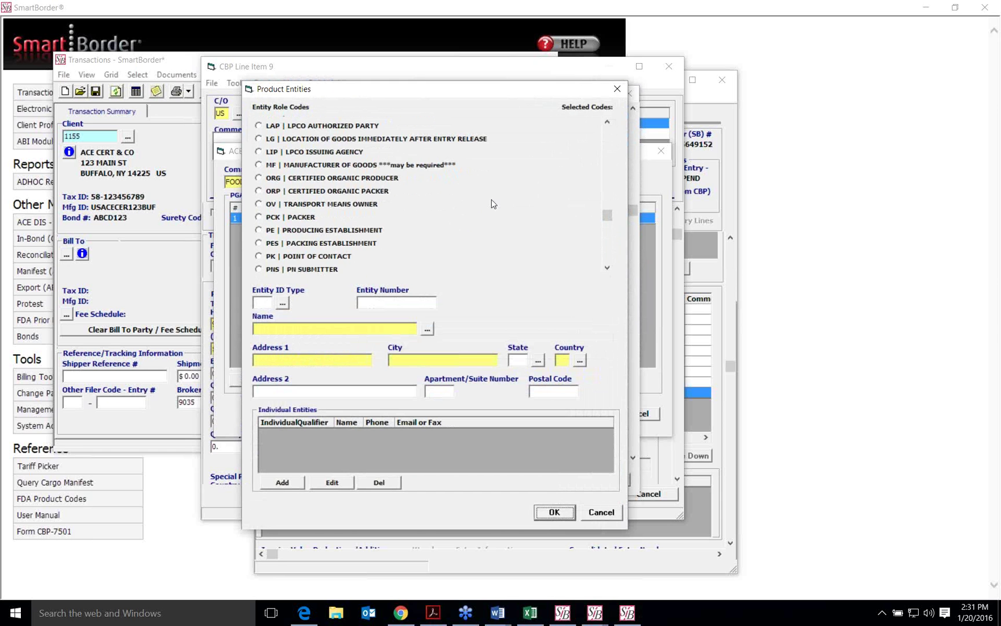
scroll(491, 203, "up", 2)
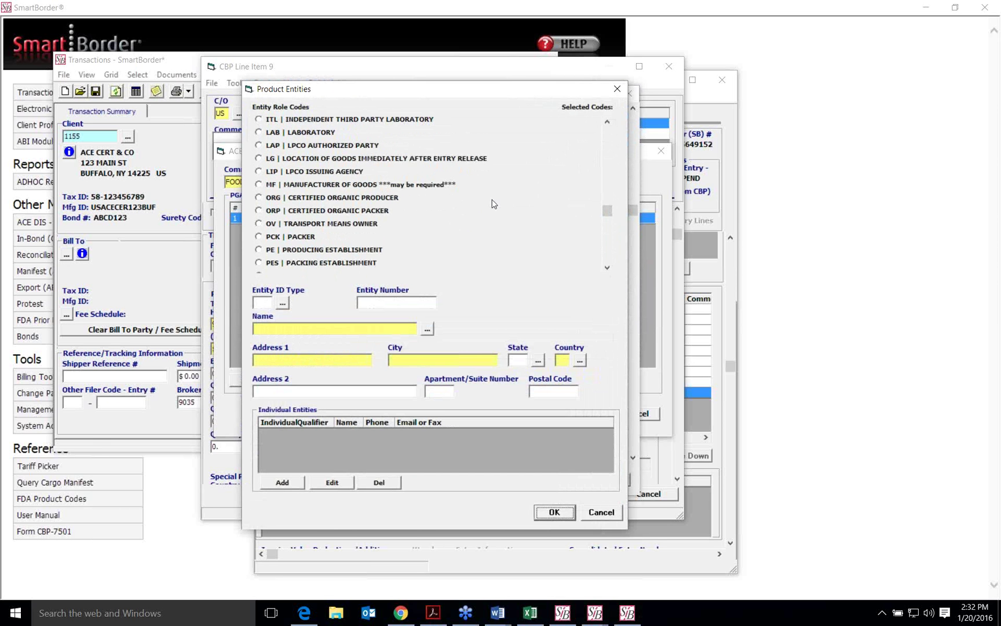
scroll(492, 203, "up", 4)
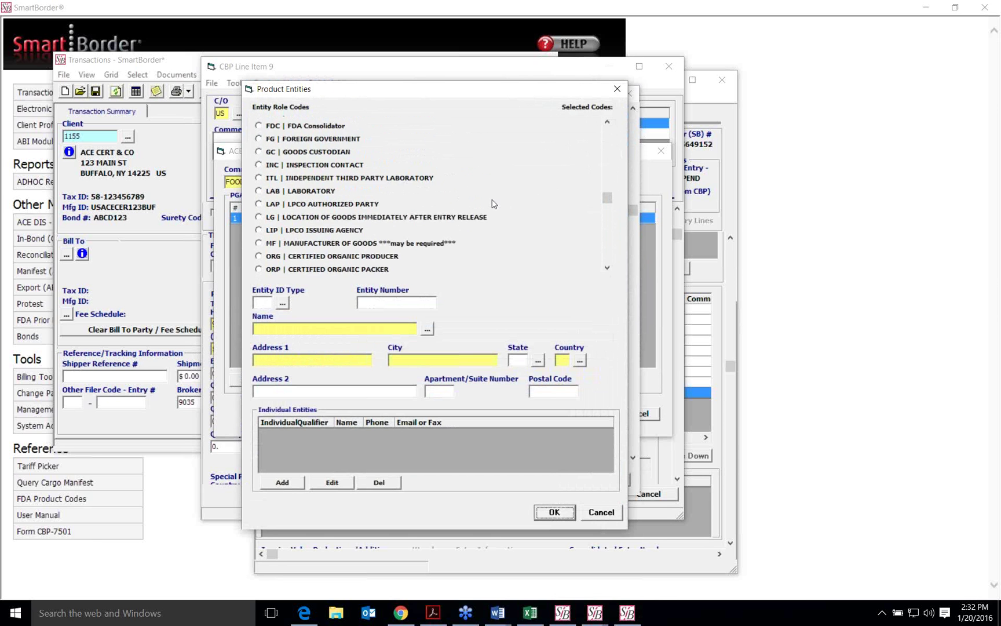
scroll(491, 203, "up", 2)
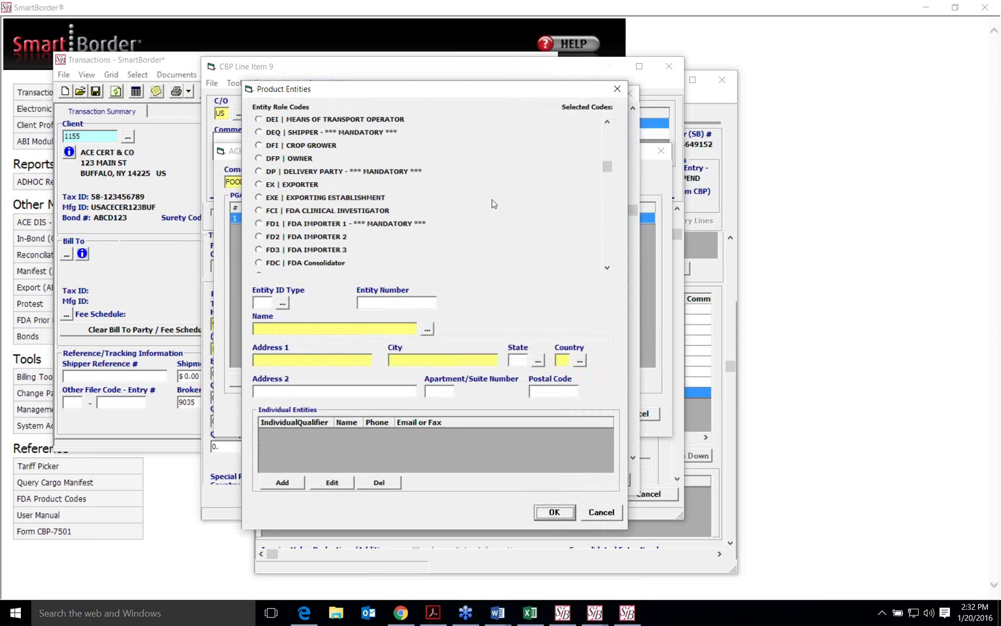
scroll(493, 204, "down", 1)
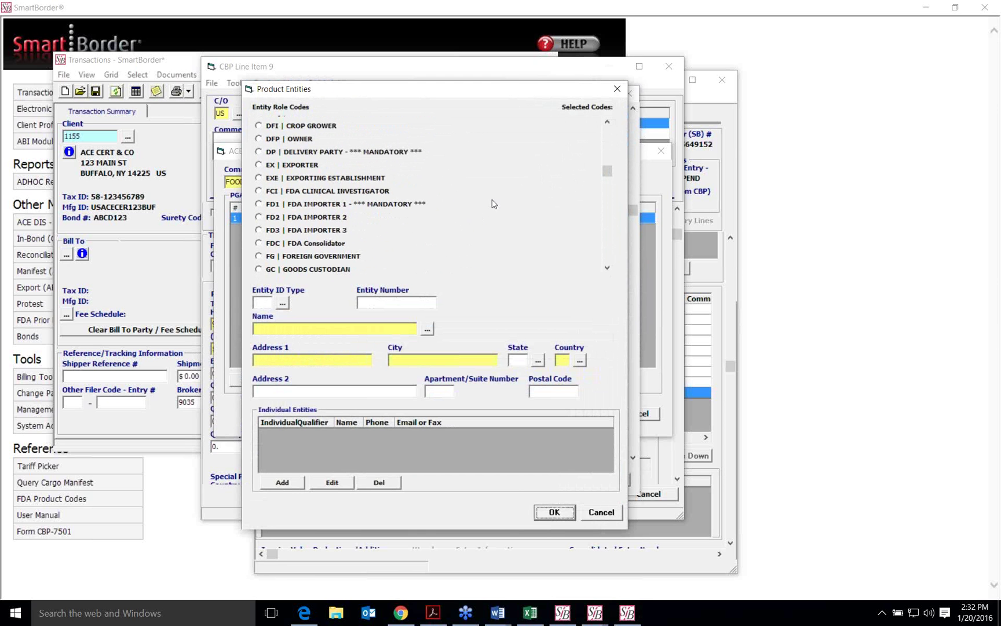
scroll(493, 204, "down", 1)
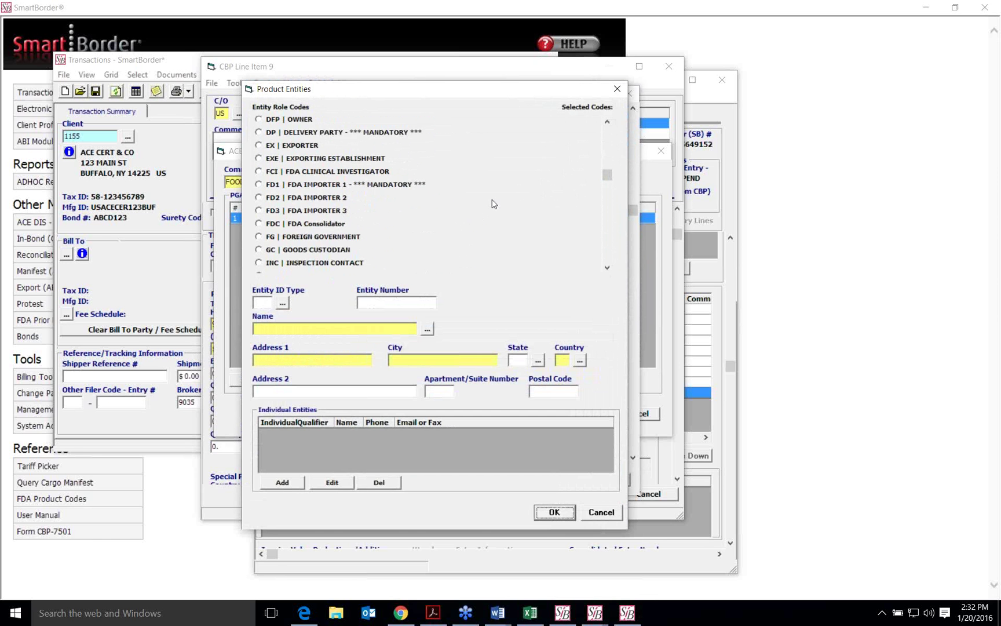
scroll(493, 204, "down", 4)
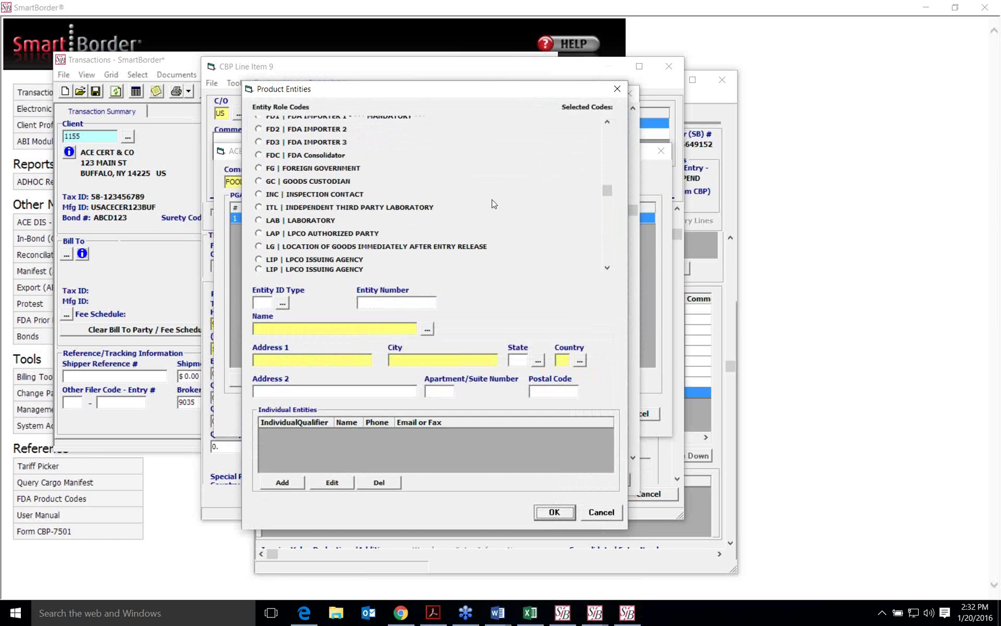
scroll(493, 203, "down", 2)
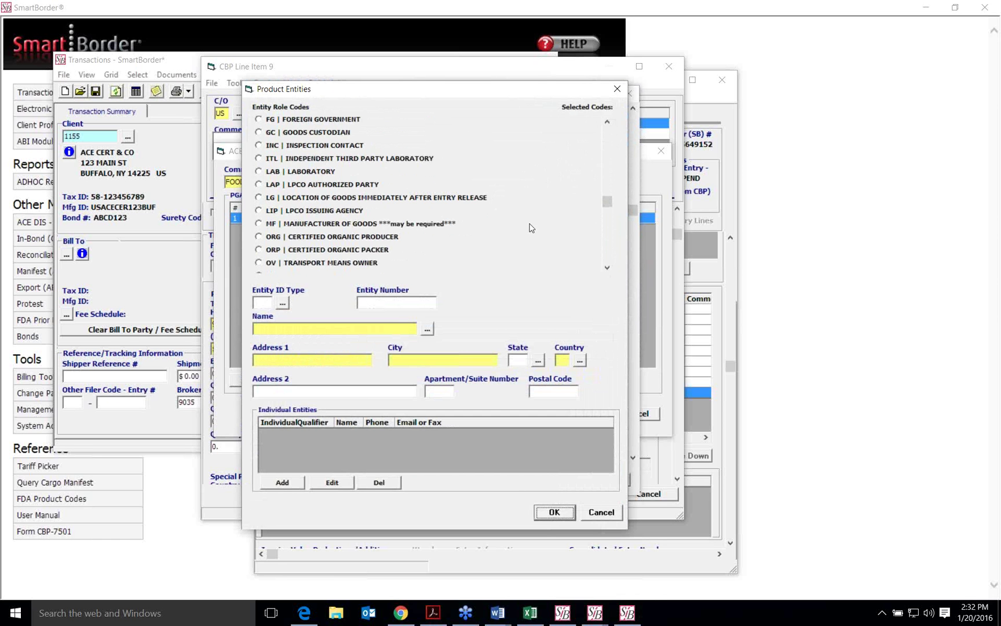
scroll(540, 227, "down", 1)
scroll(541, 226, "down", 4)
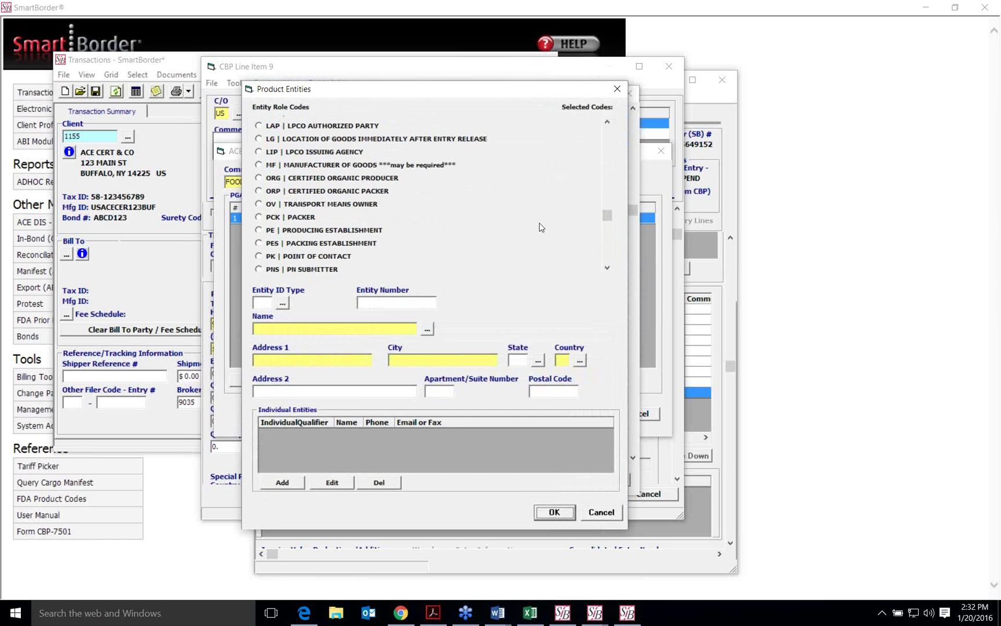
left_click(609, 514)
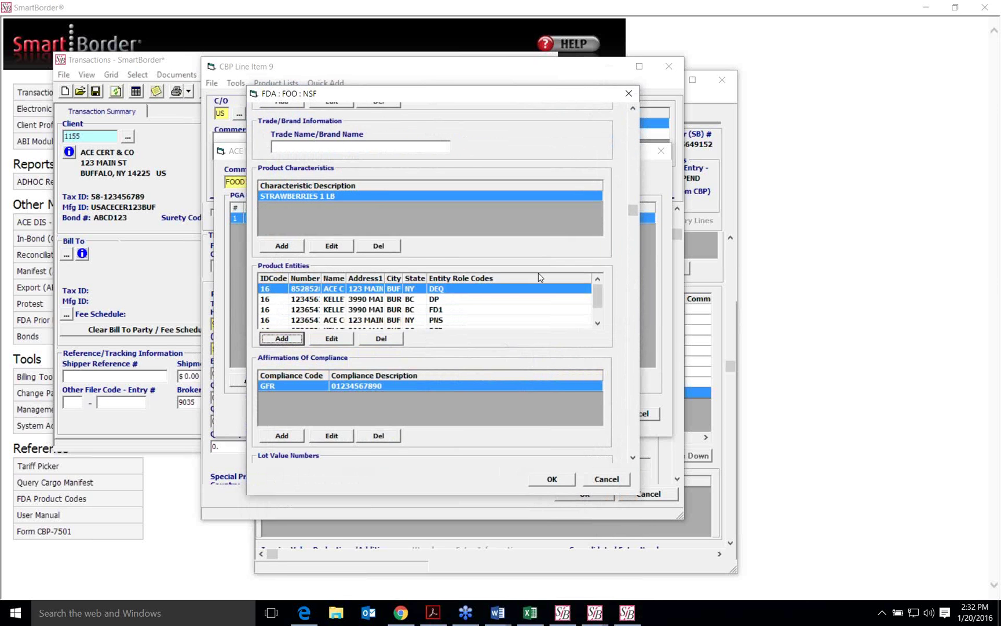
- Start a new affirmation of compliance with code GFR, replace it with CCN (Carrier ISO Country Code) from the code list, and cancel the entry
scroll(478, 299, "down", 1)
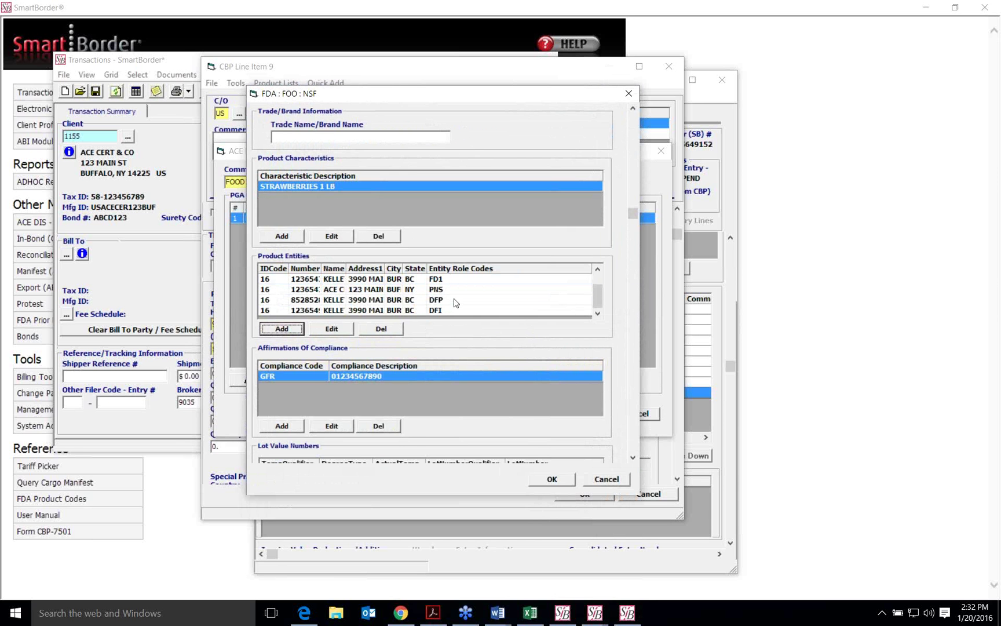
scroll(514, 305, "down", 4)
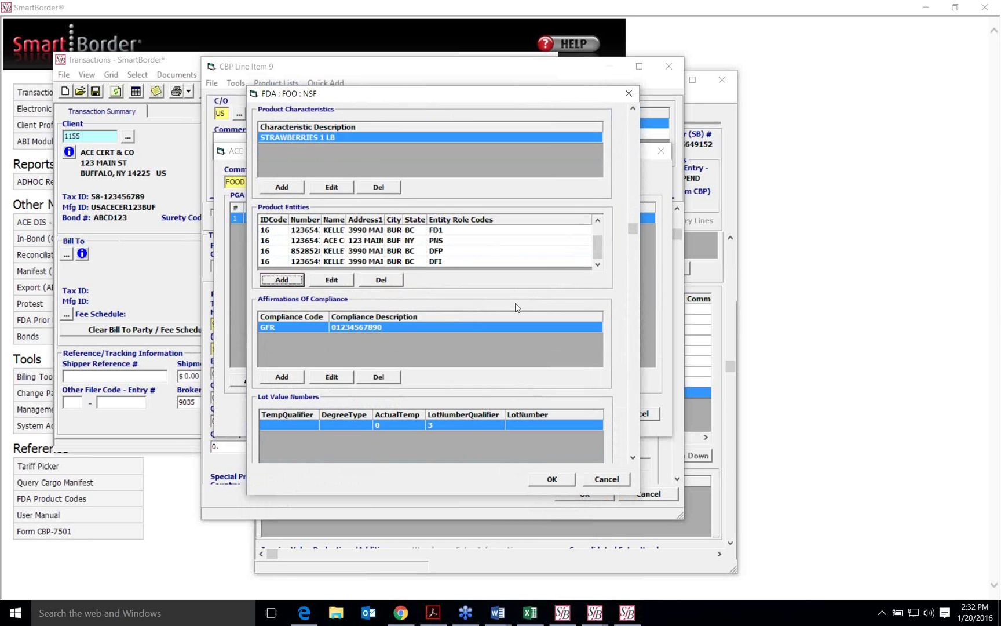
scroll(516, 307, "down", 2)
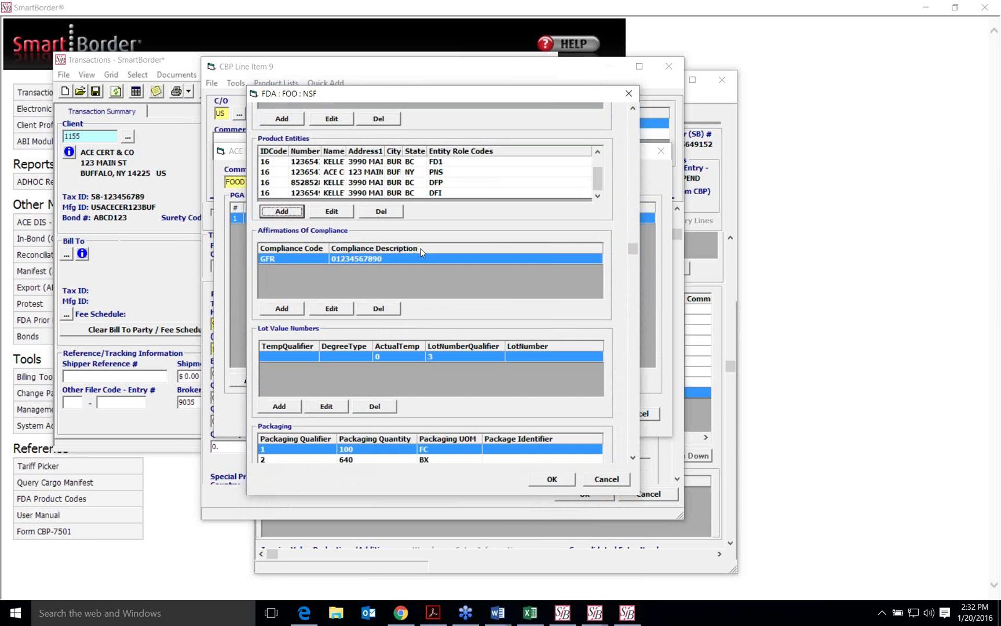
left_click(282, 309)
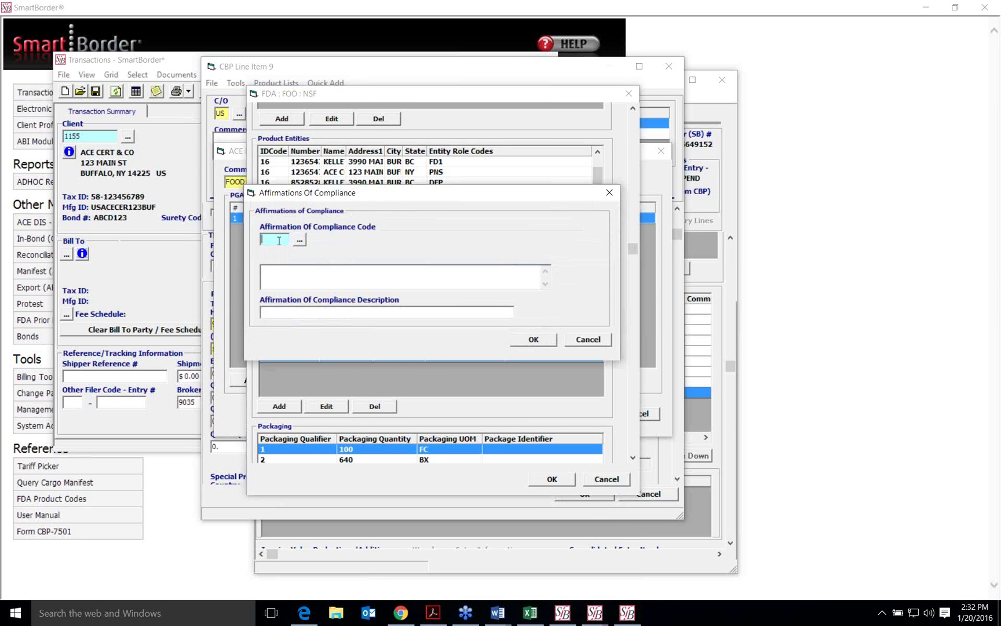
type("GFR")
left_click(300, 313)
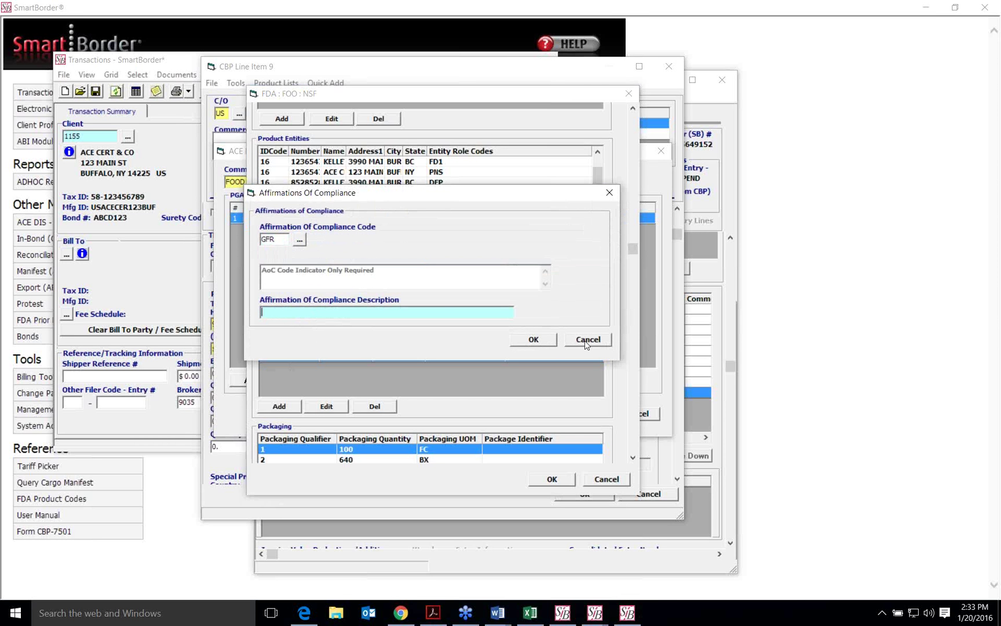
left_click(300, 240)
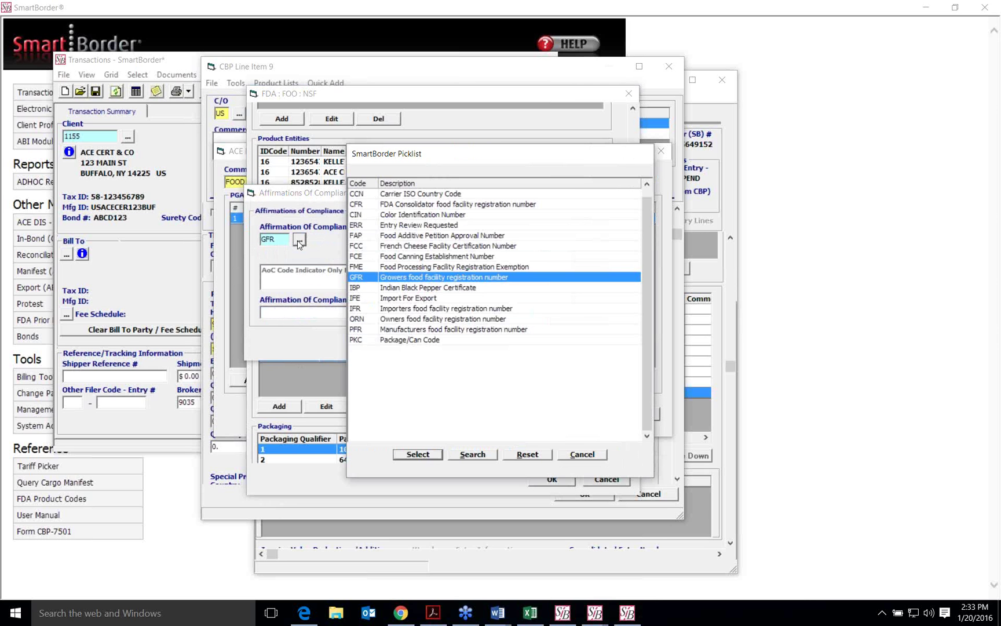
left_click(398, 197)
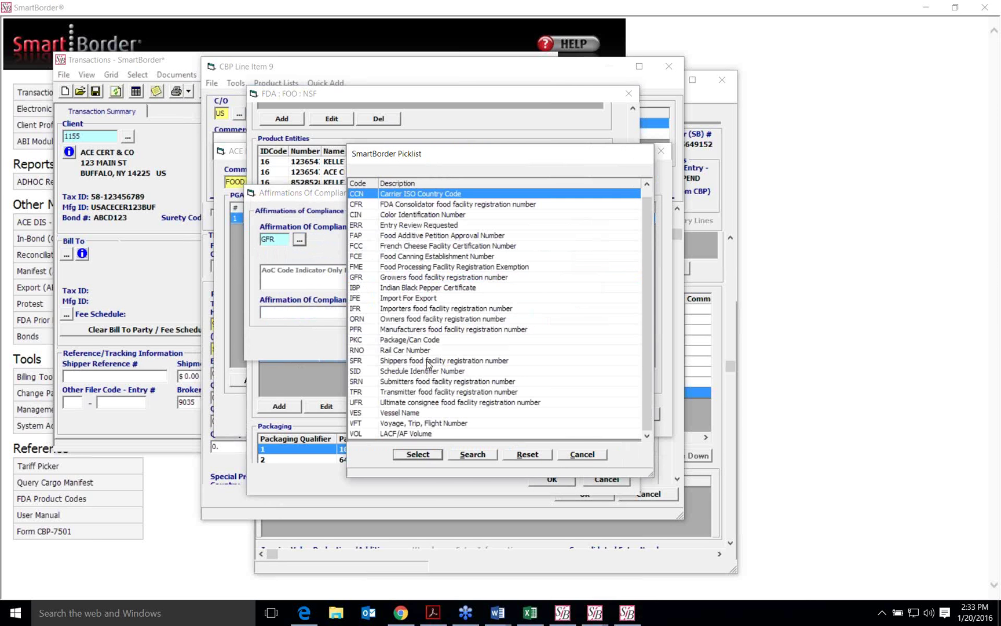
left_click(427, 455)
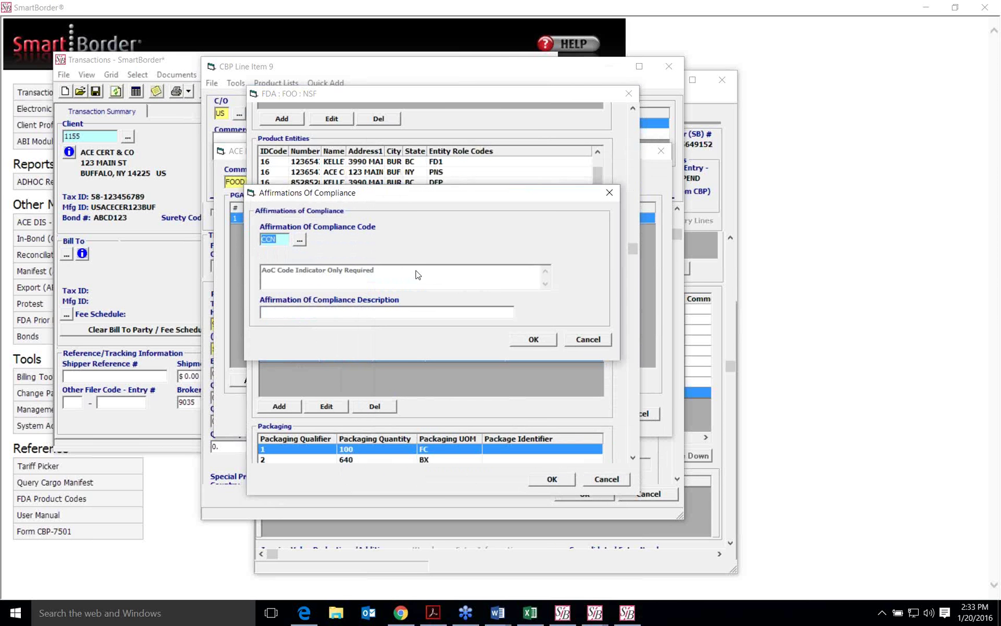
left_click(380, 312)
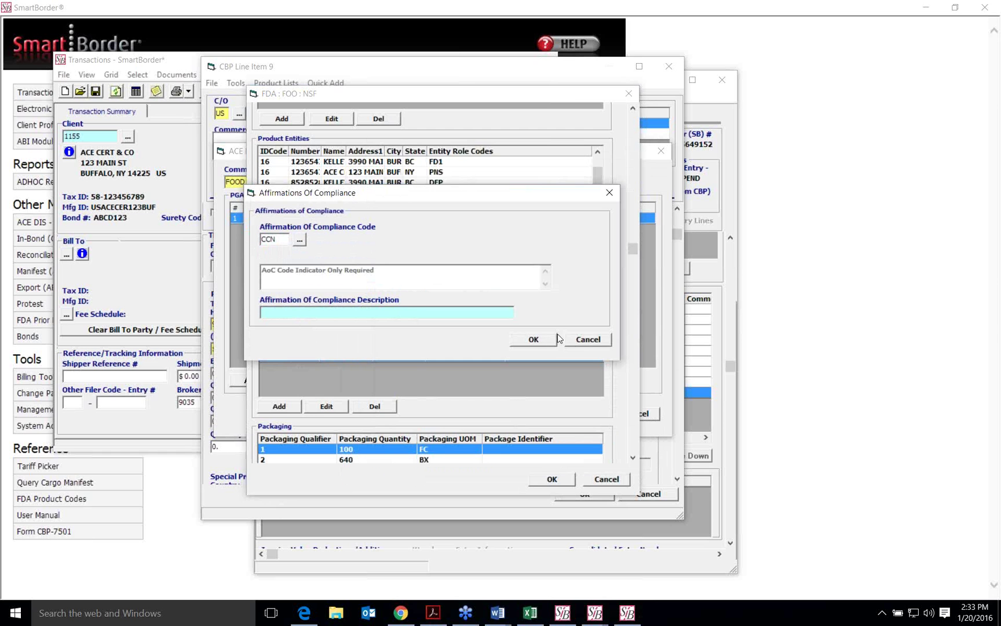
left_click(584, 343)
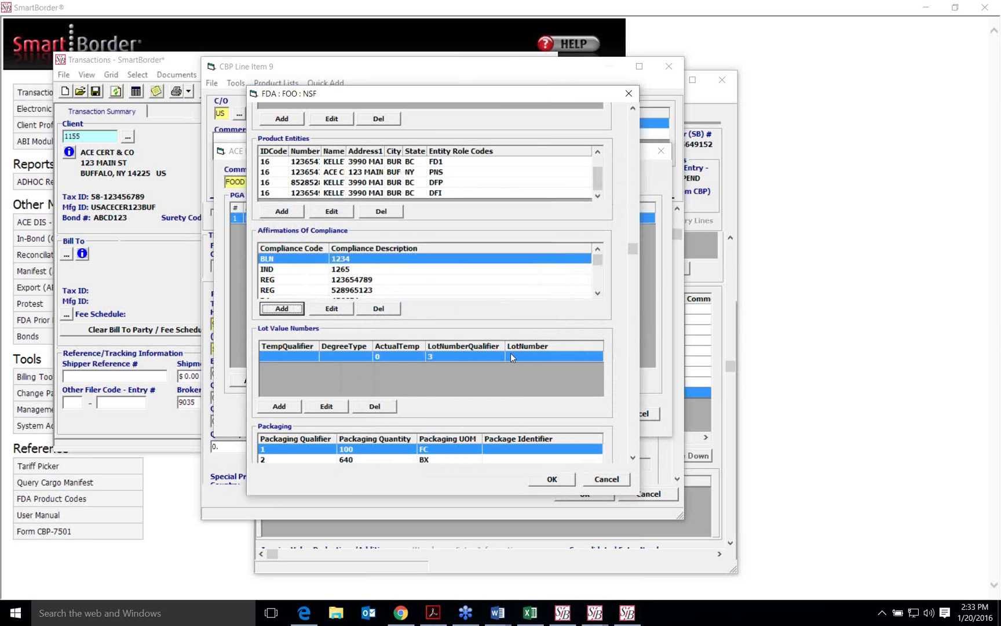
- Look through the product's list of affirmations of compliance codes and descriptions
scroll(511, 353, "down", 1)
scroll(510, 354, "down", 2)
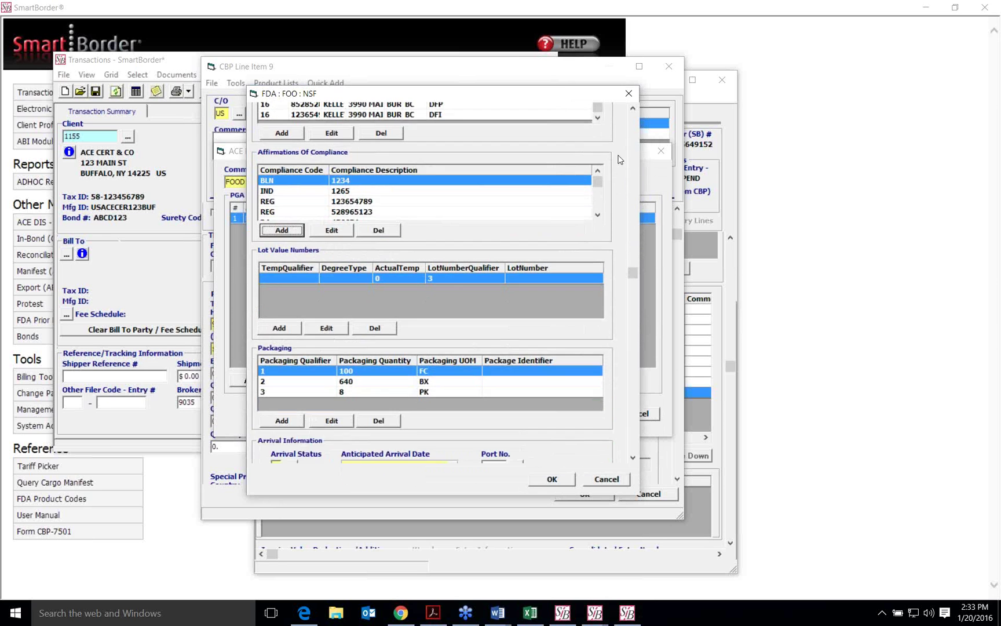
left_click(597, 215)
left_click(598, 215)
left_click(597, 215)
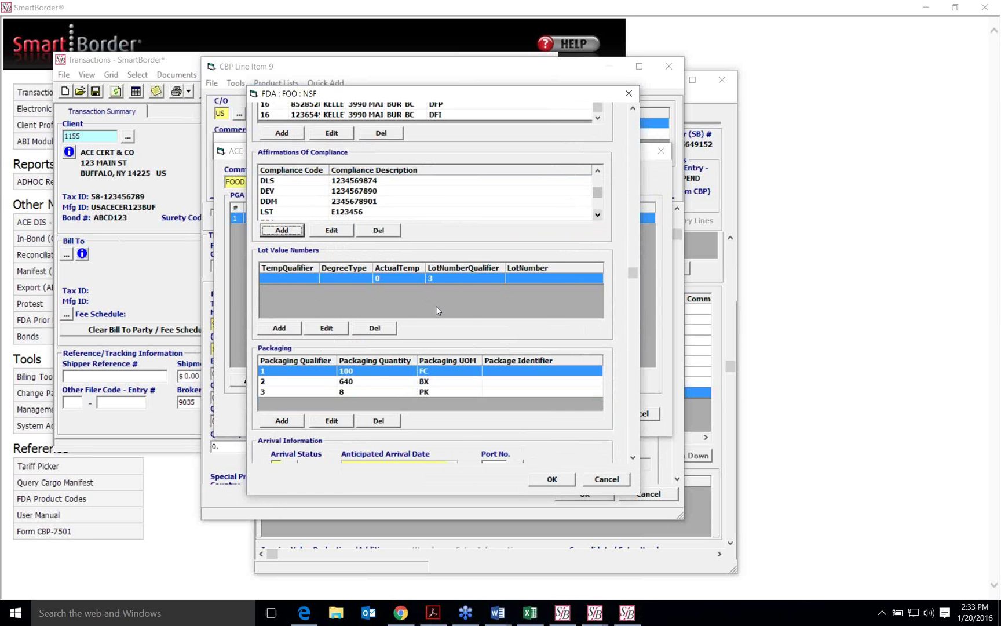
- Add a lot value entry with lot number qualifier 3 and a PGA line value of 12345
scroll(374, 359, "down", 1)
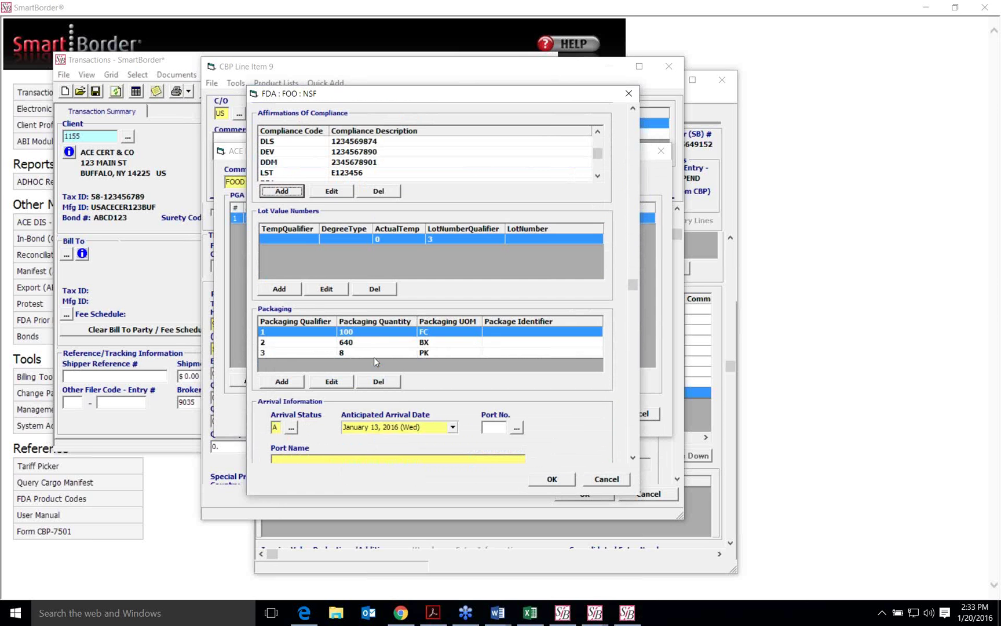
left_click(282, 286)
left_click(445, 304)
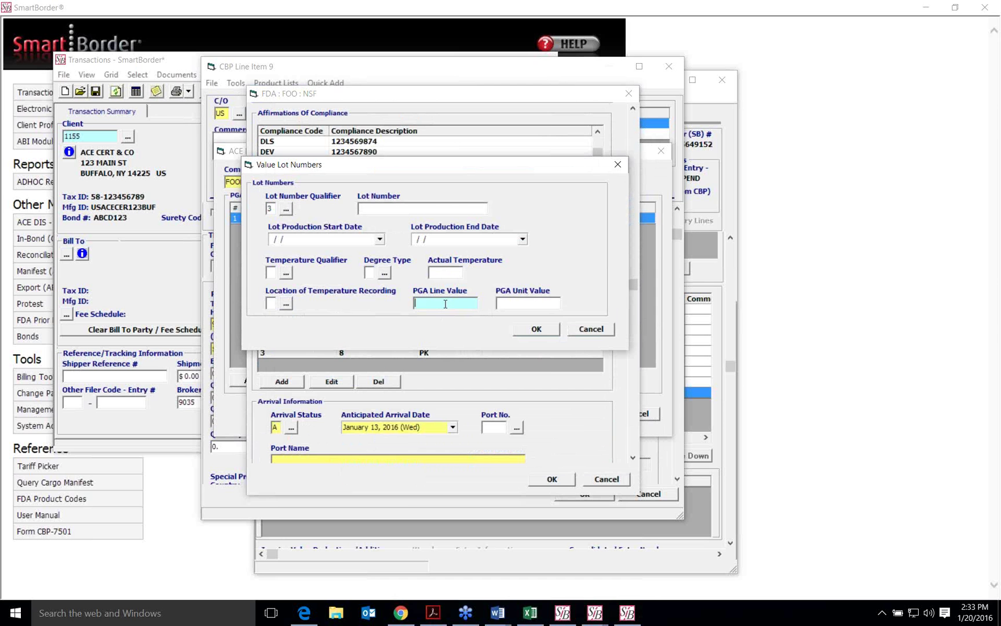
type("12345")
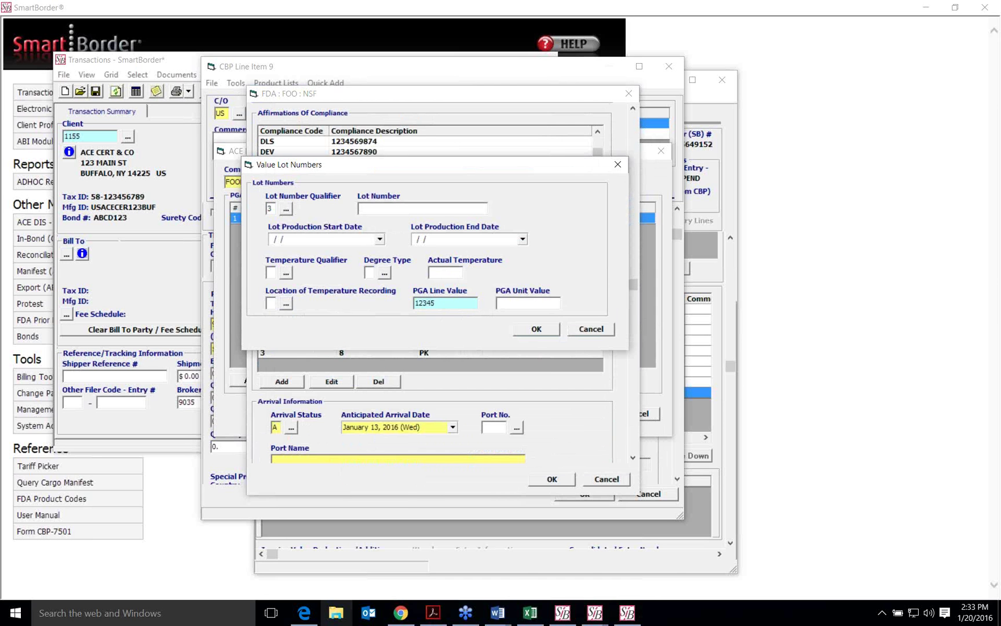
left_click(535, 329)
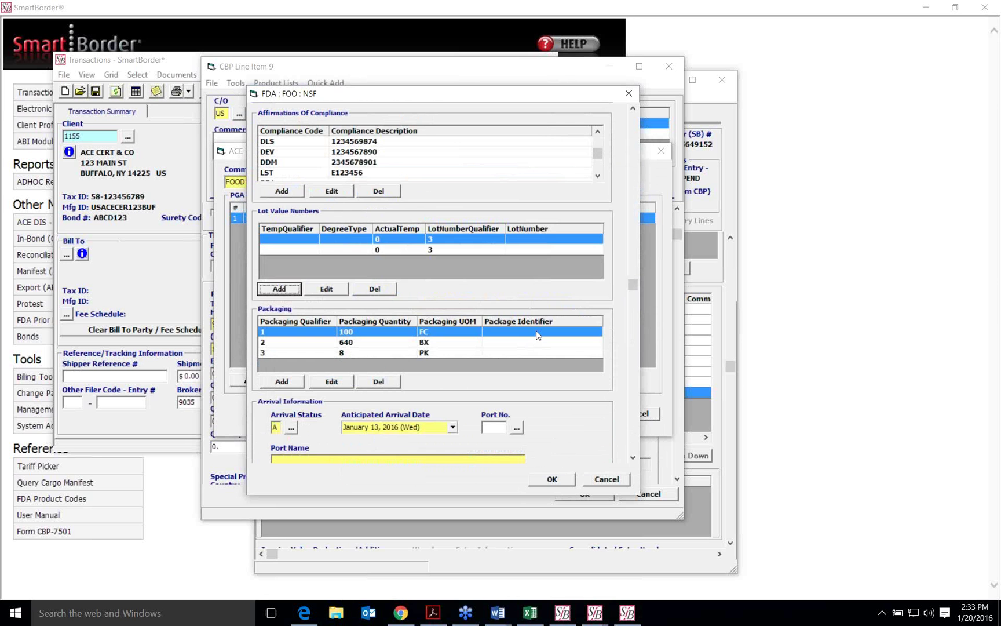
- Look over the packaging, arrival, remarks and container sections, and return to the product code and source processing sections
scroll(505, 328, "down", 1)
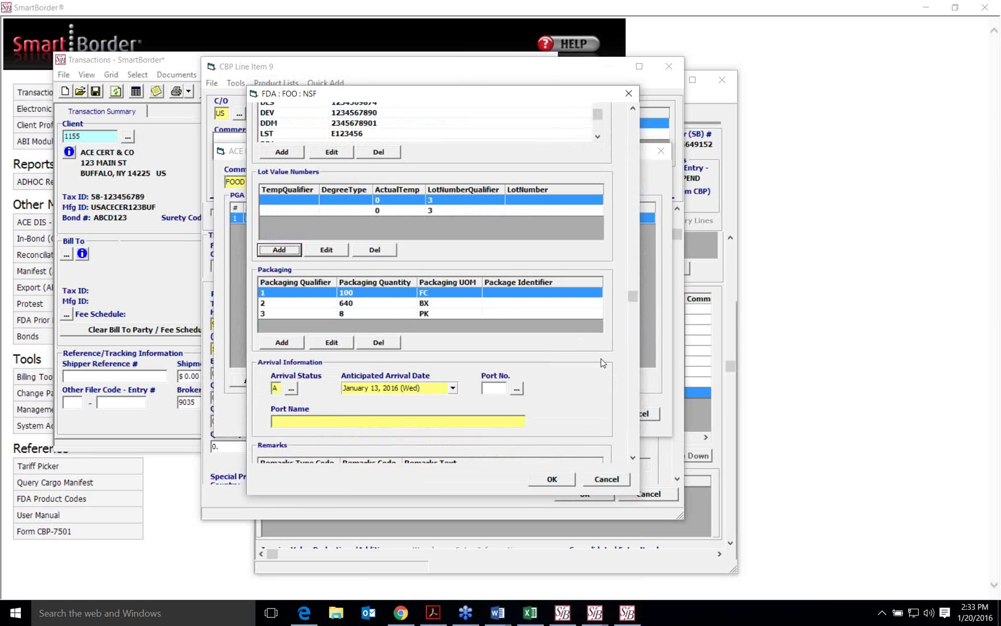
scroll(598, 358, "down", 2)
scroll(597, 356, "down", 2)
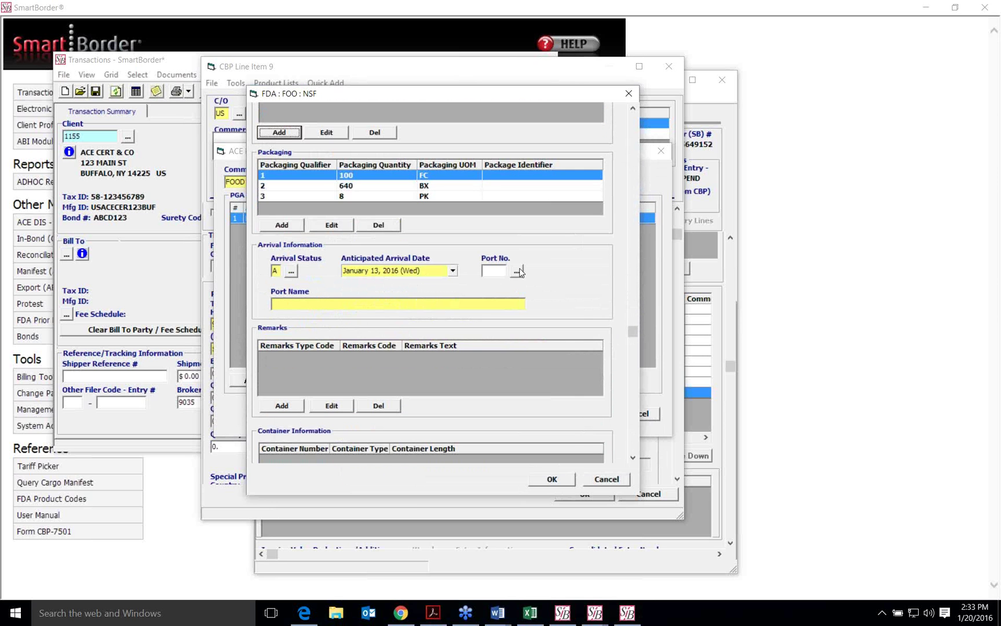
scroll(572, 445, "down", 3)
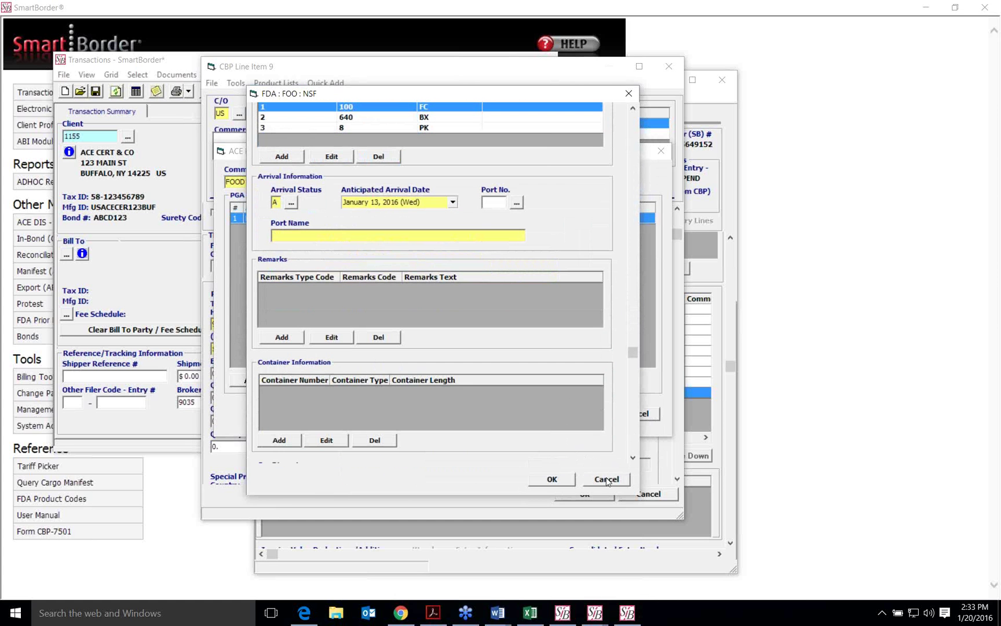
scroll(602, 405, "up", 2)
scroll(596, 380, "up", 10)
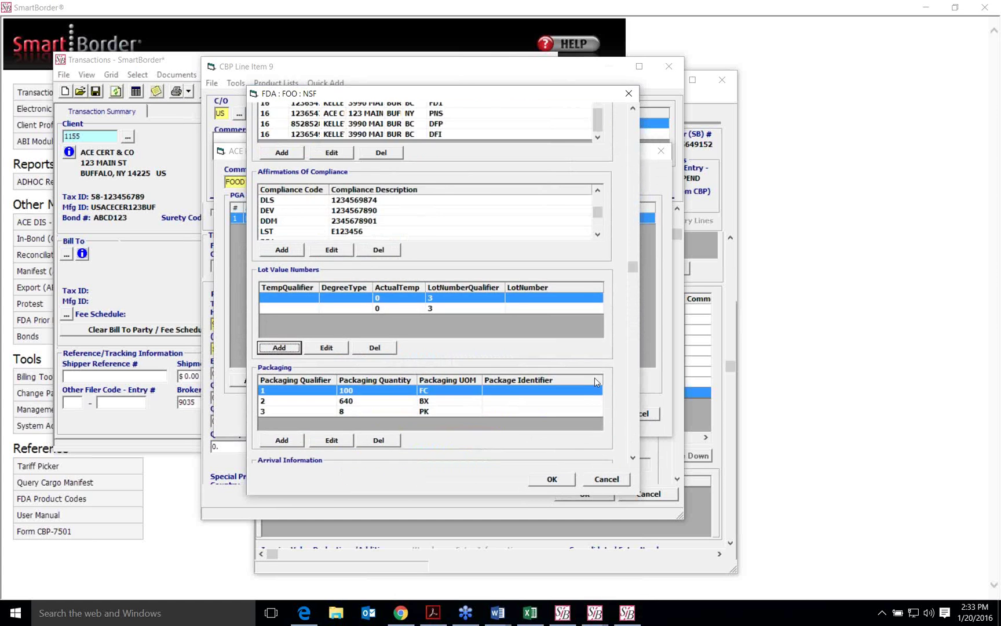
scroll(596, 381, "up", 10)
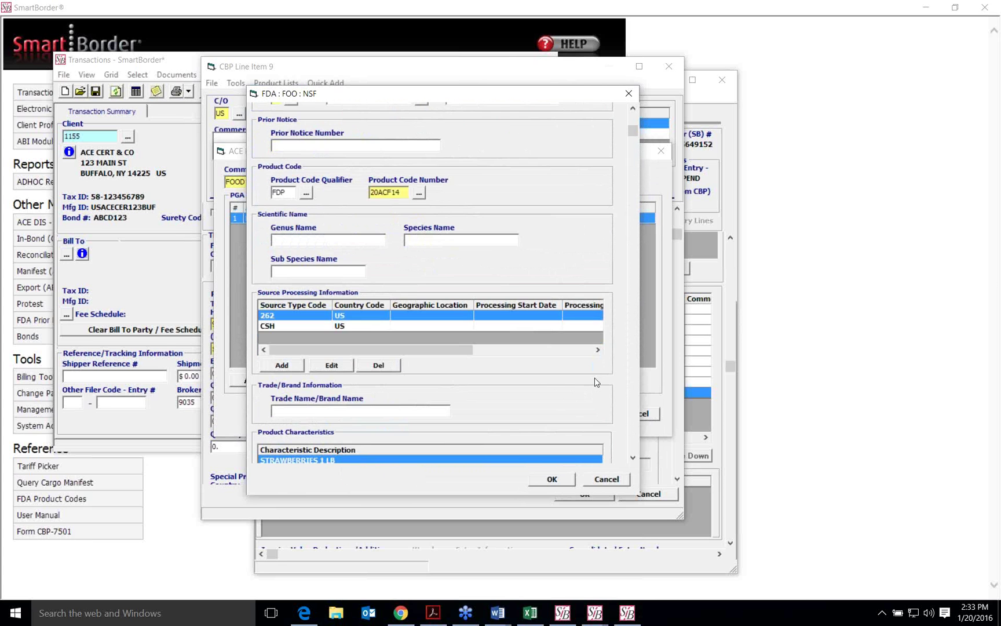
scroll(595, 379, "up", 1)
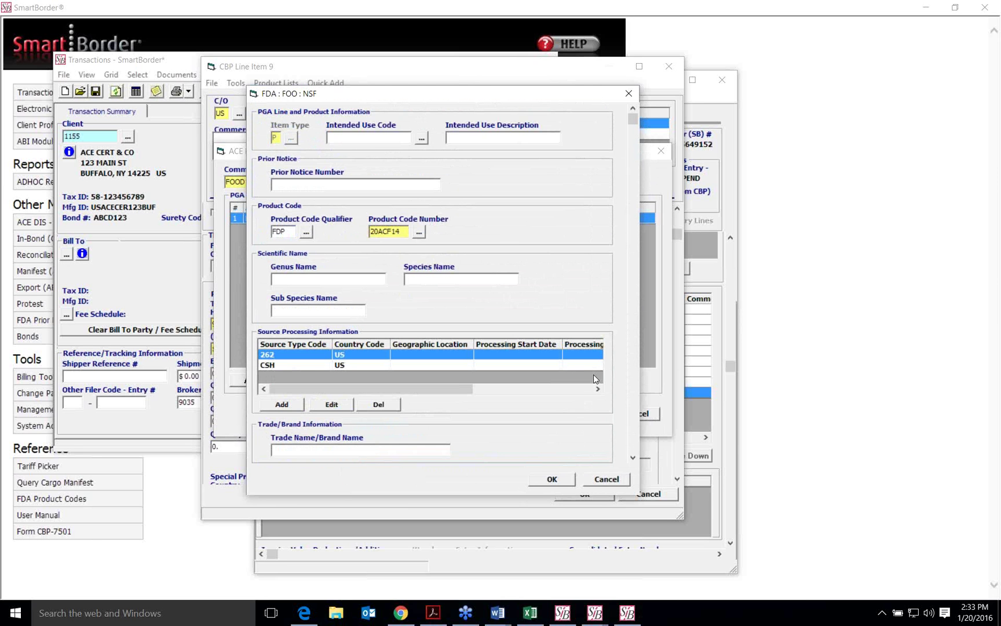
- Cancel out of the FDA FOO NSF product, its ACE PGAs list and CBP line item 9
left_click(607, 486)
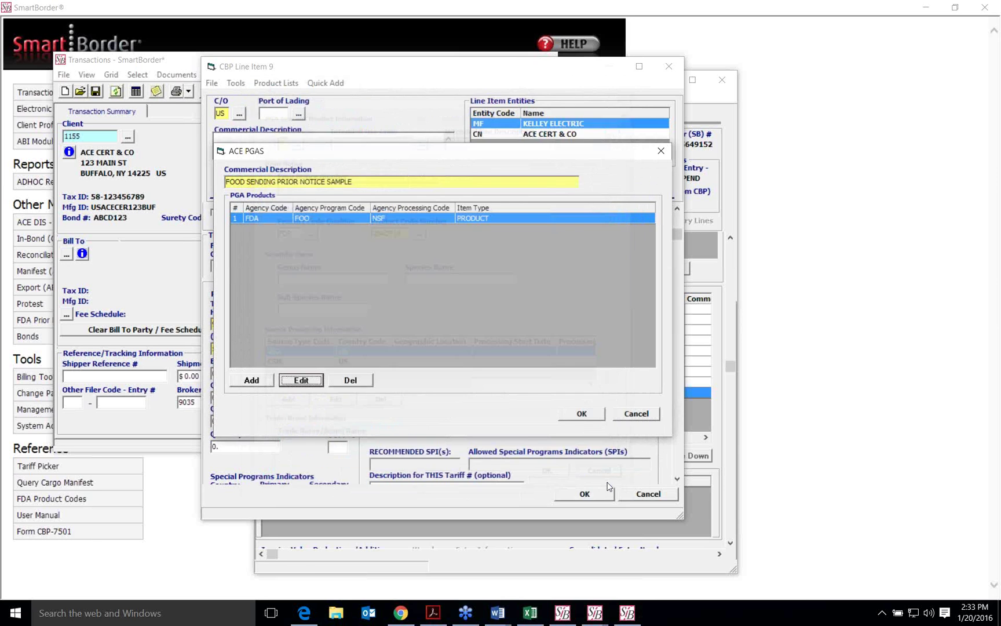
left_click(624, 410)
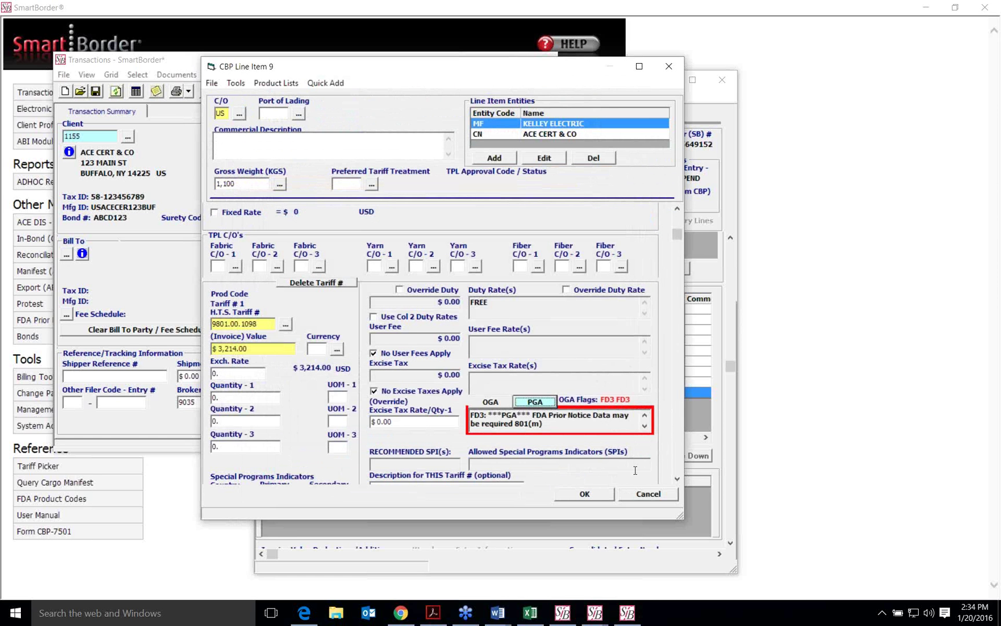
scroll(637, 472, "down", 5)
left_click(639, 495)
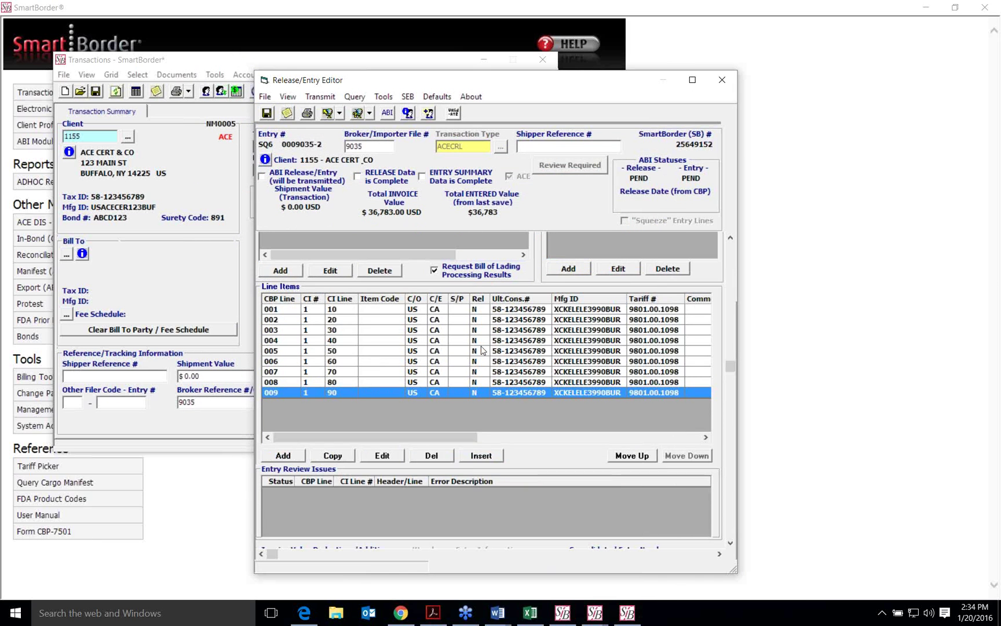
- Open CBP line item 1 for editing and bring up its list of PGA products
scroll(482, 349, "up", 1)
left_click(571, 339)
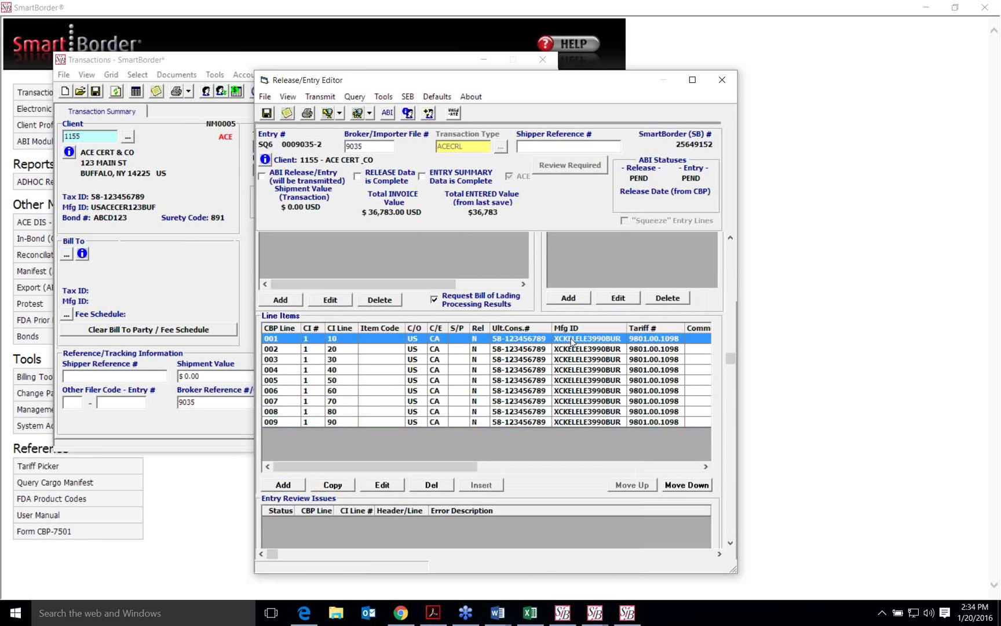
double_click(571, 339)
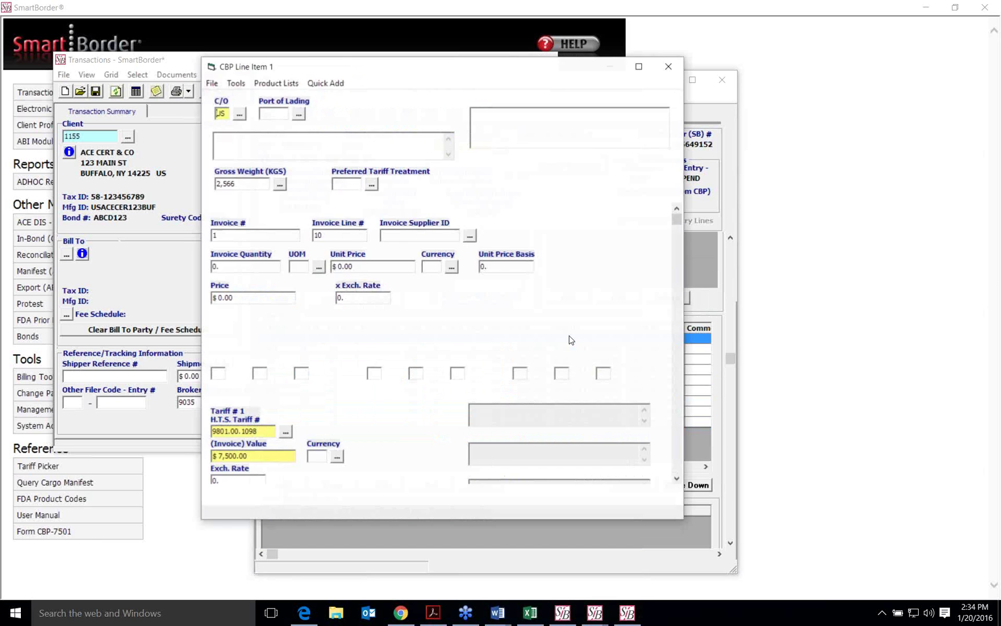
scroll(507, 256, "down", 4)
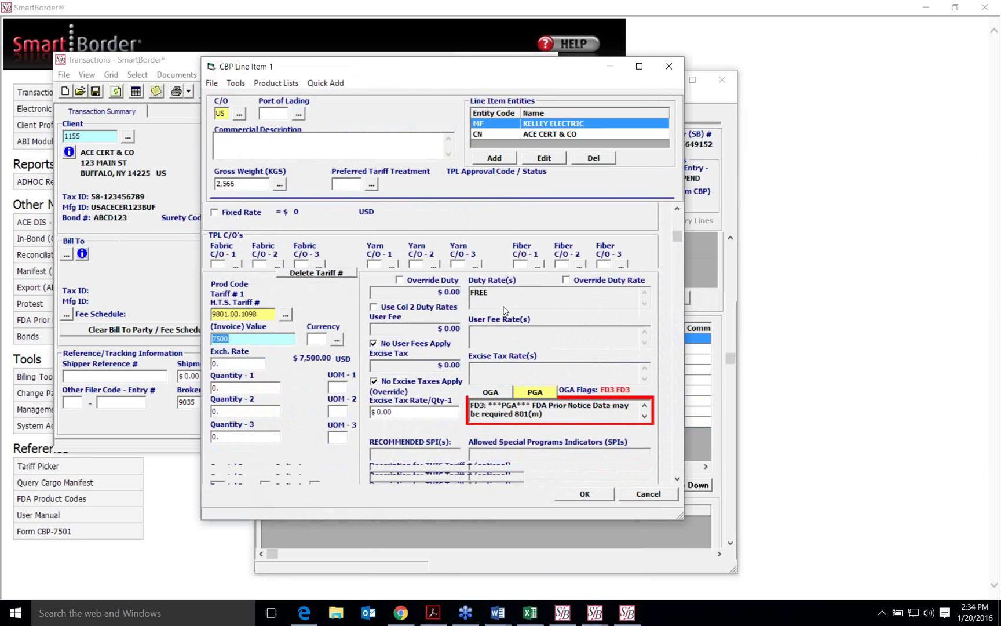
left_click(536, 382)
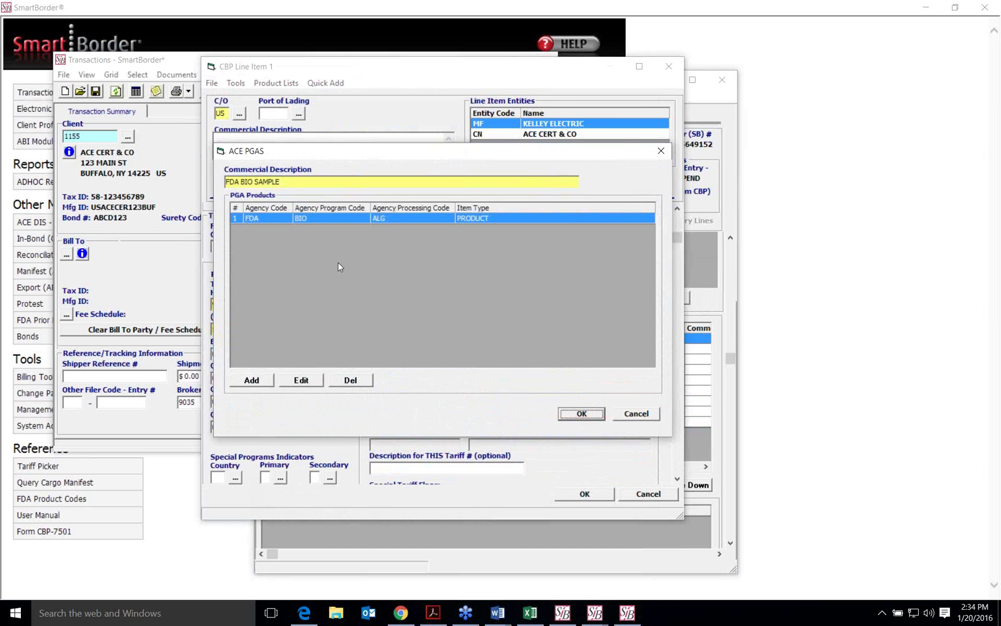
left_click(262, 383)
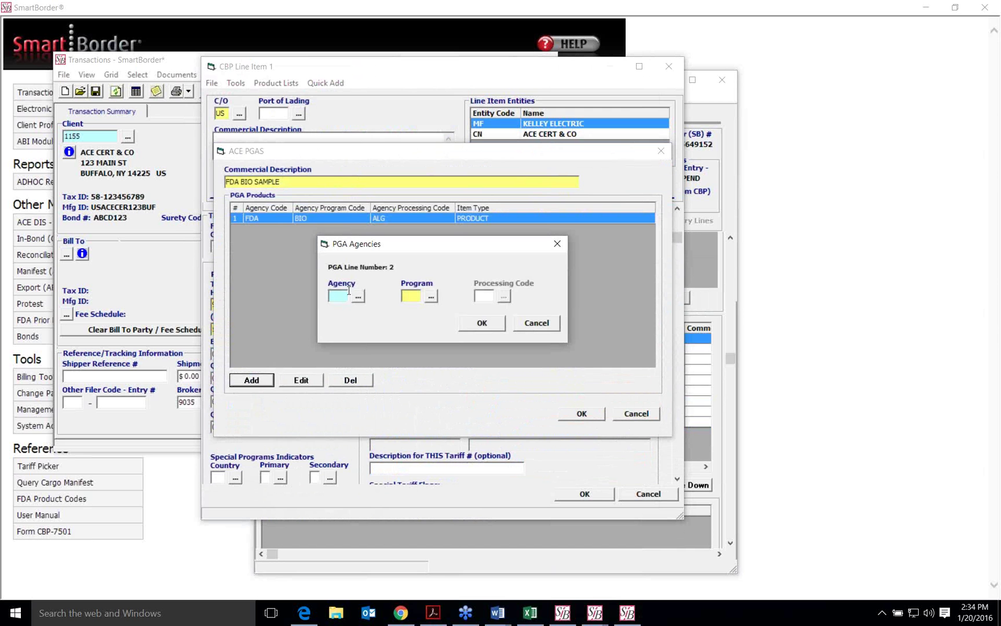
left_click(416, 293)
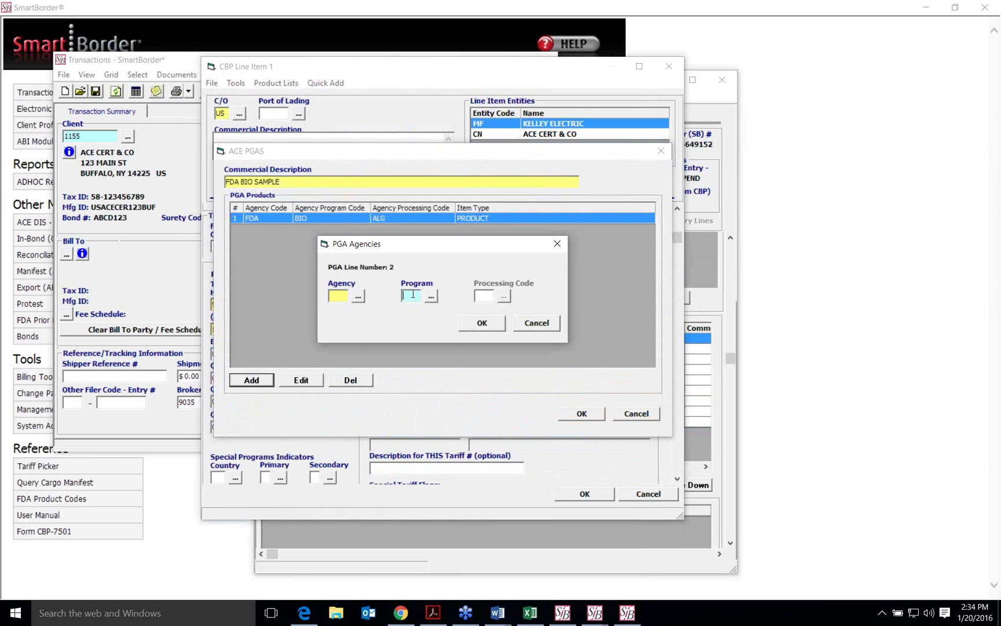
left_click(554, 326)
- Open the FDA BIO ALG product for editing and look through the available intended use codes, keeping the current code
left_click(422, 219)
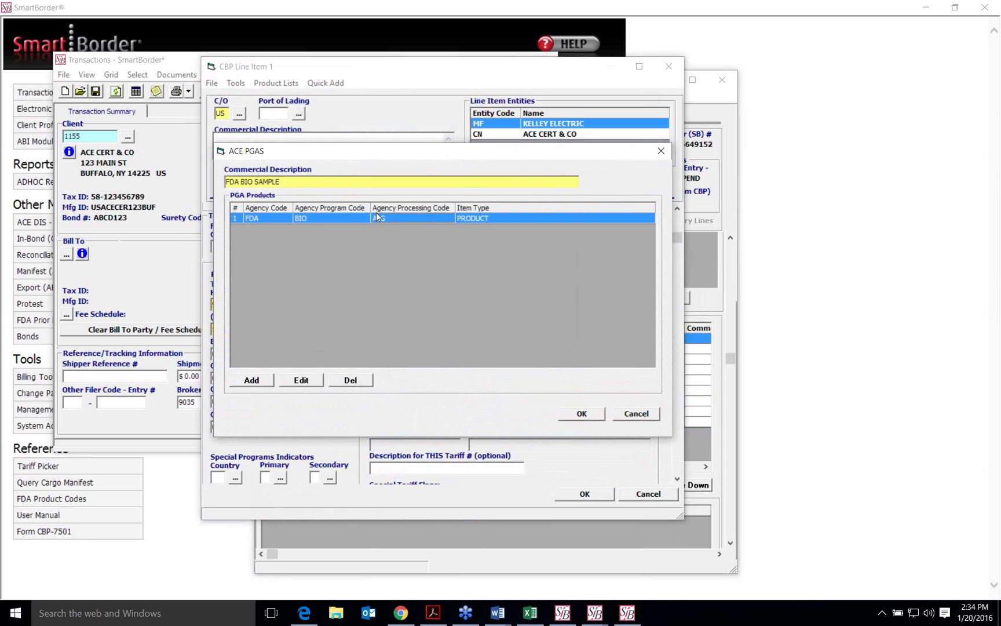
left_click(304, 380)
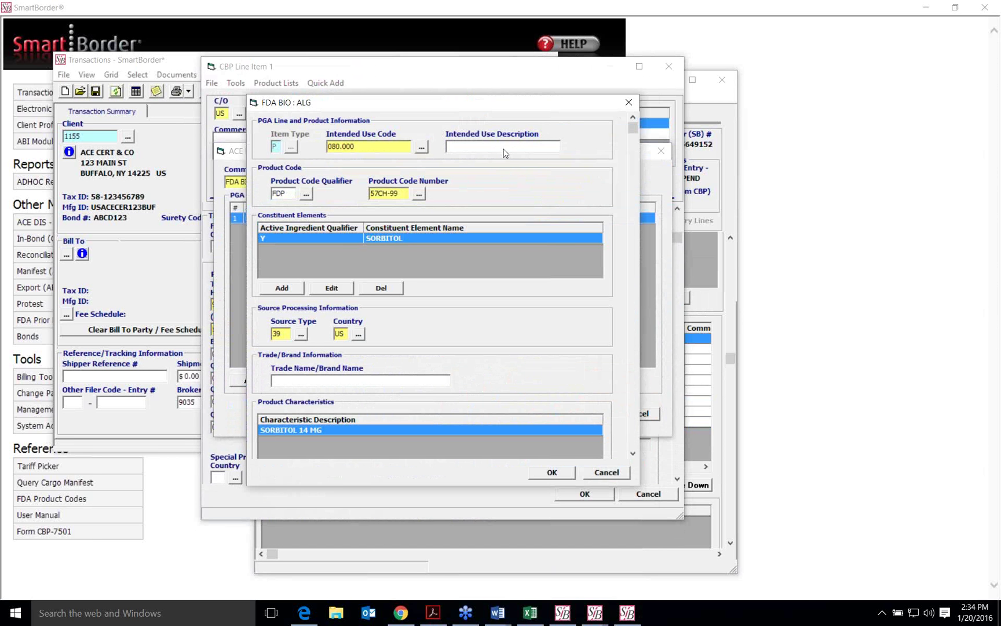
left_click(421, 147)
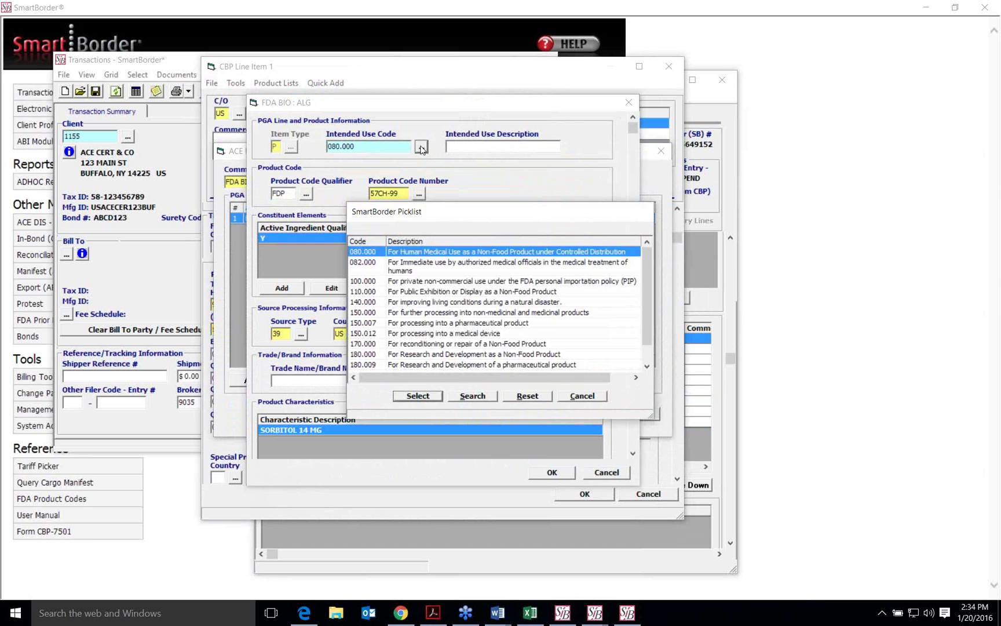
scroll(583, 282, "down", 1)
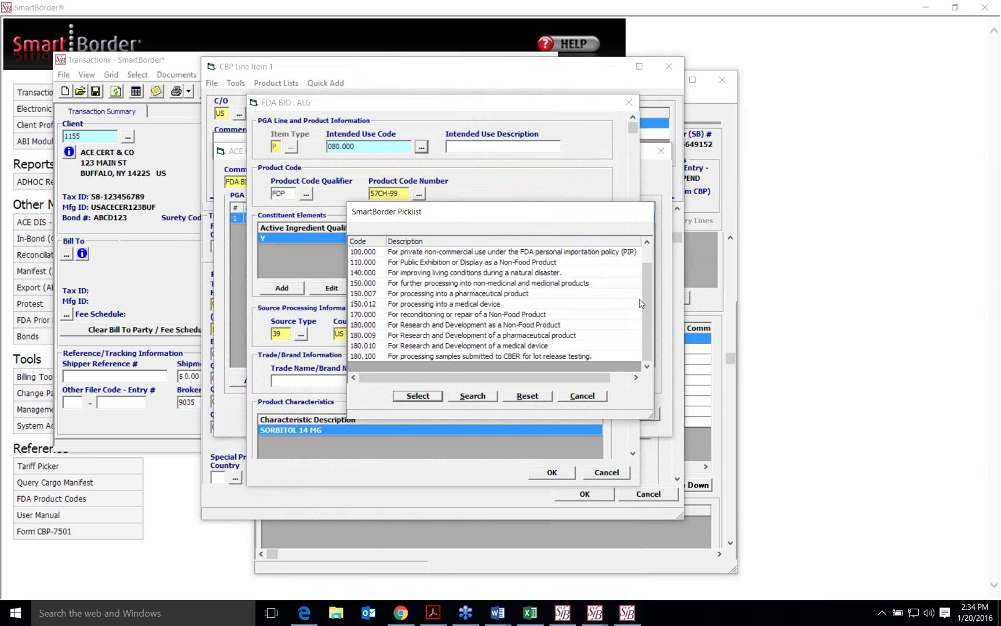
left_click_drag(649, 309, 647, 281)
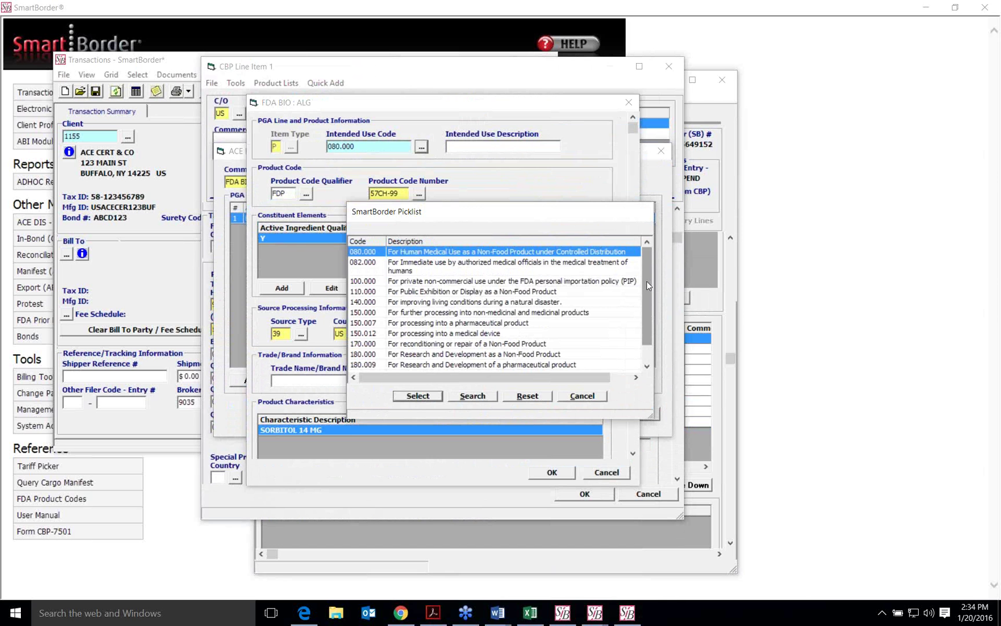
left_click_drag(646, 281, 647, 311)
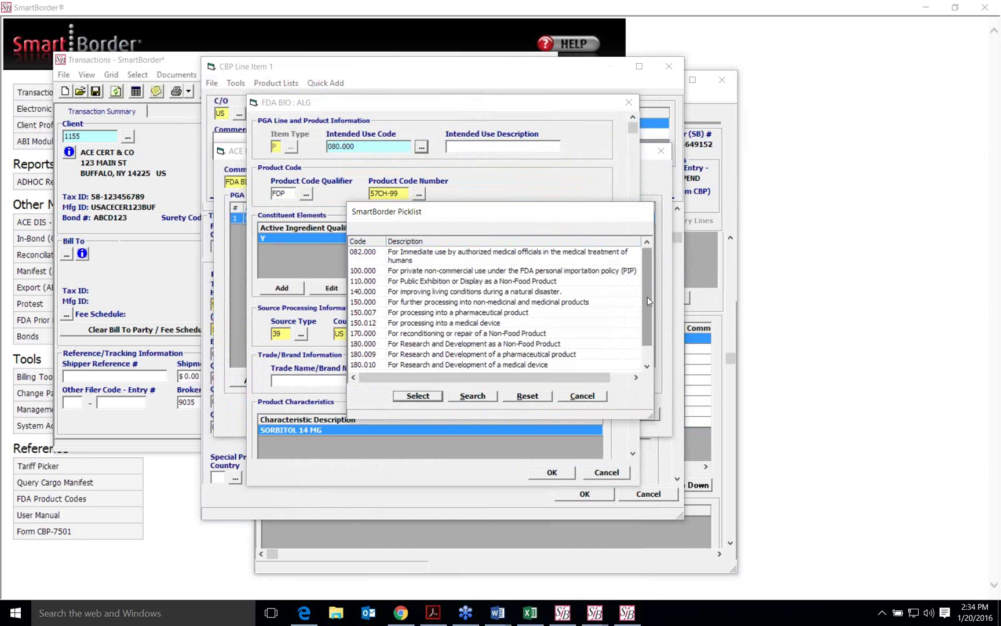
left_click_drag(647, 296, 649, 325)
scroll(538, 270, "up", 1)
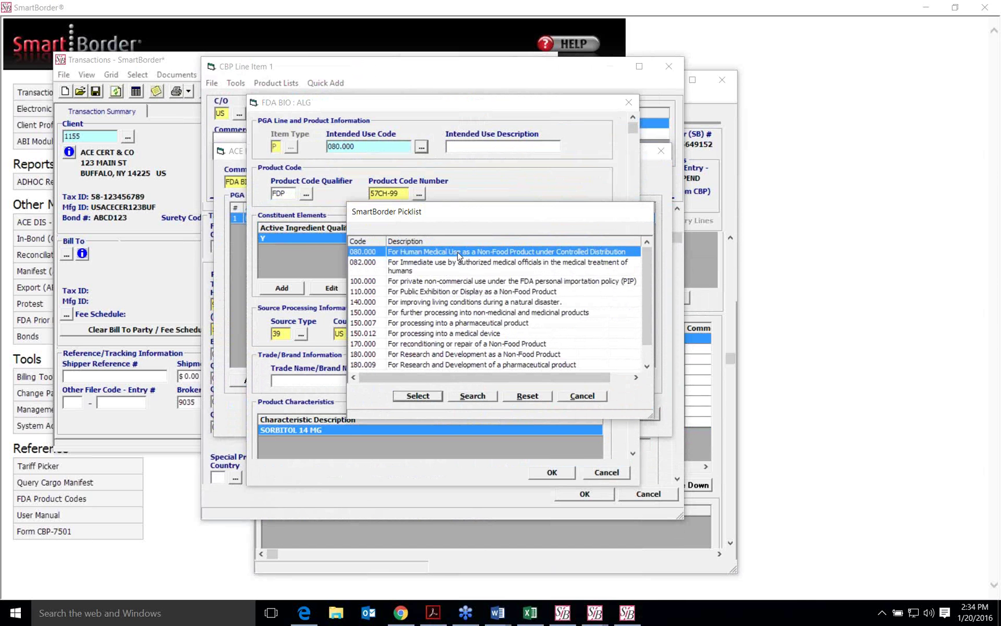
left_click(581, 396)
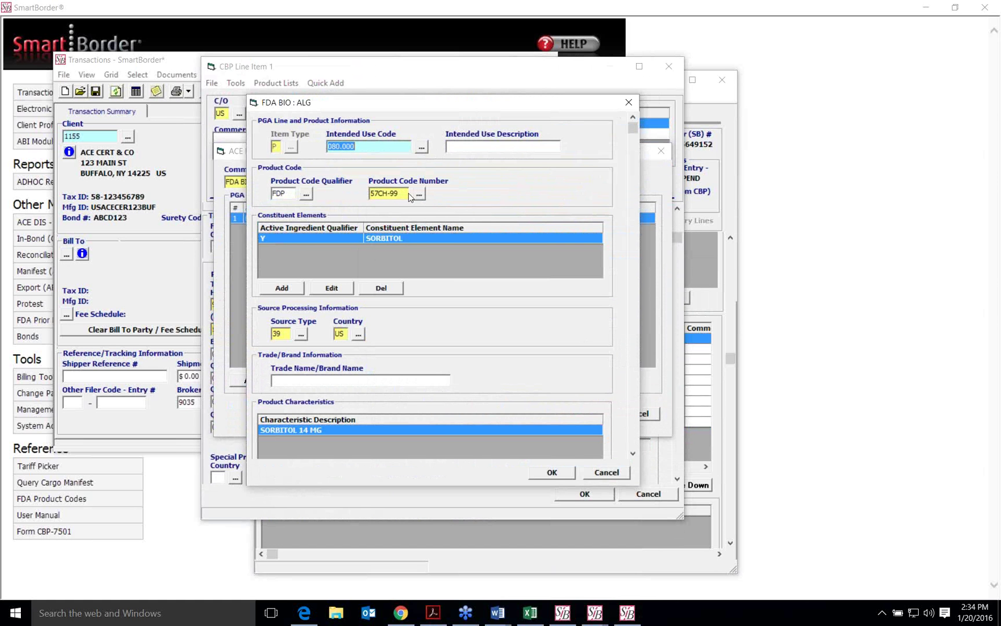
- Add a constituent element marked as active ingredient Y, named SORBITOL, with quantity 10 and unit of measure mg
scroll(446, 243, "down", 1)
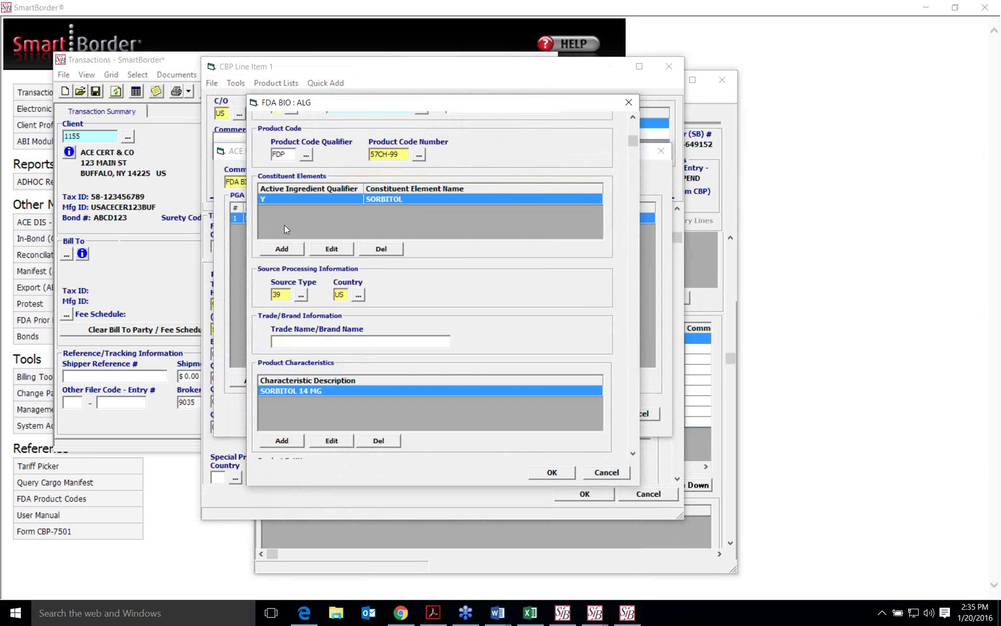
left_click(284, 250)
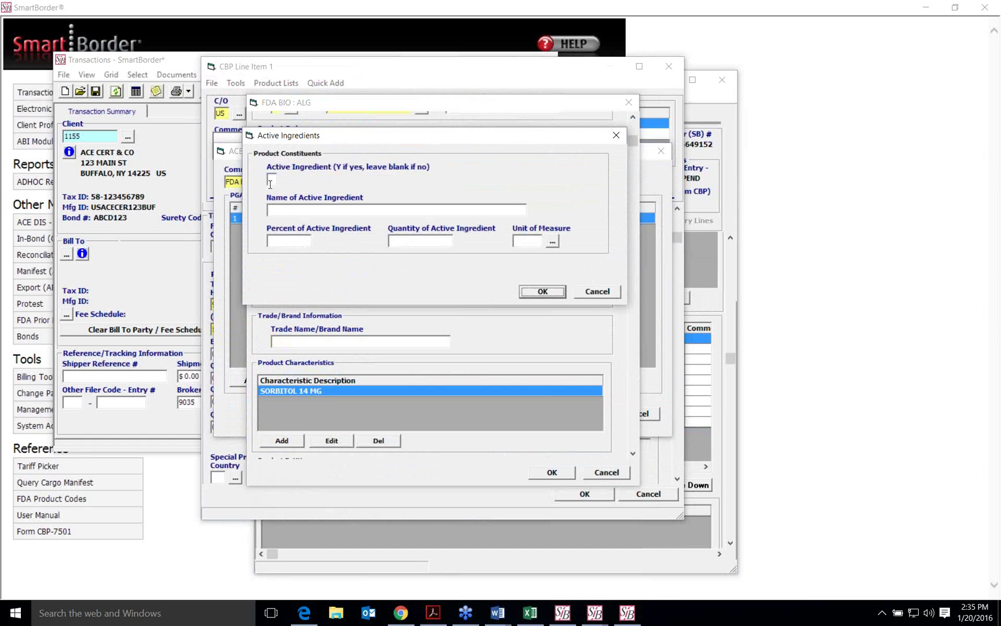
left_click(271, 180)
type("Y")
key("Tab")
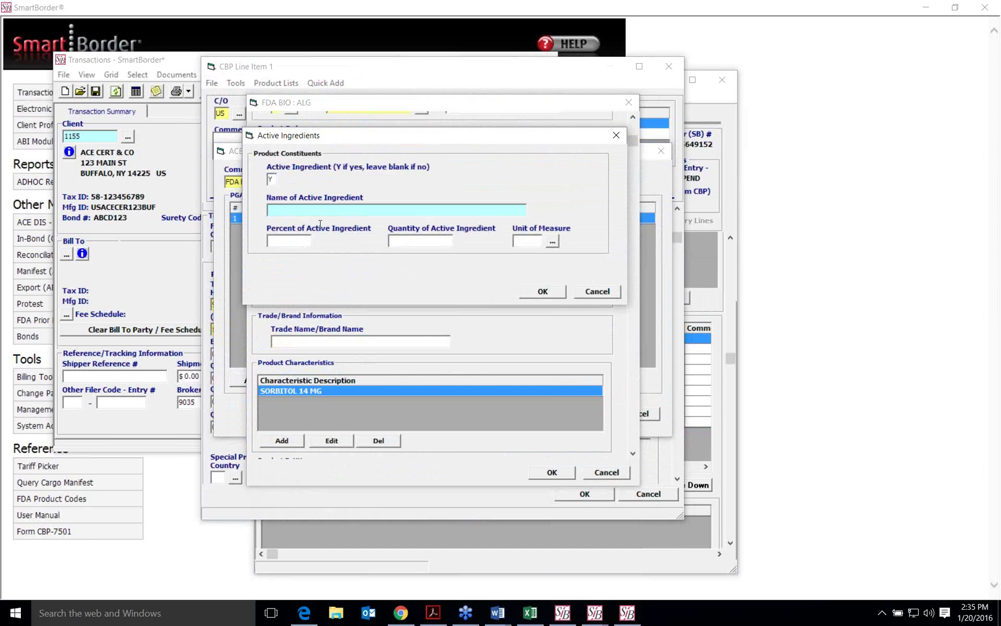
type("SORBITOL")
left_click(403, 238)
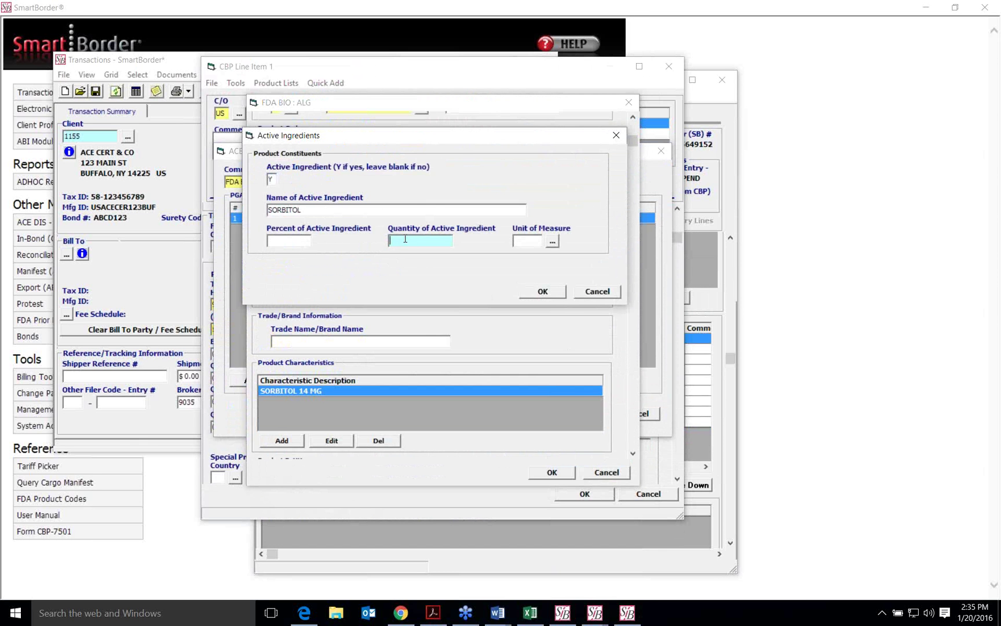
left_click(271, 243)
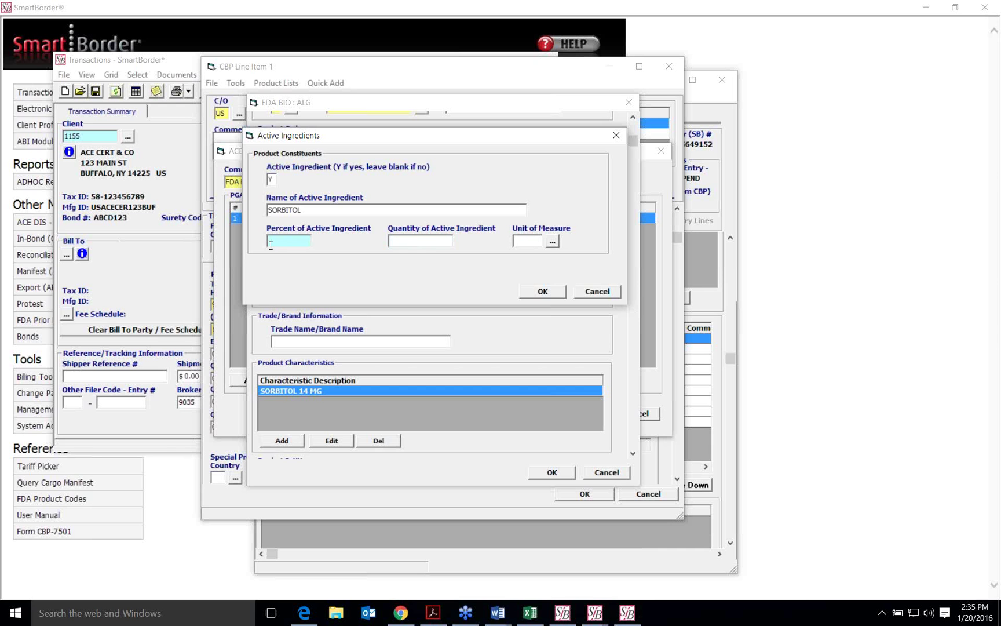
left_click(436, 239)
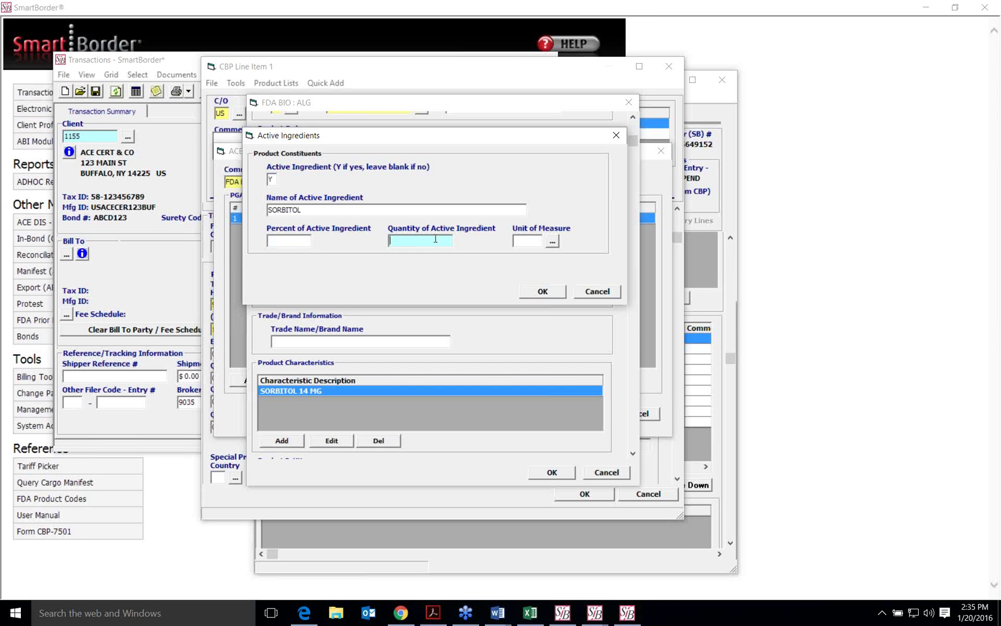
type("10")
key("Tab")
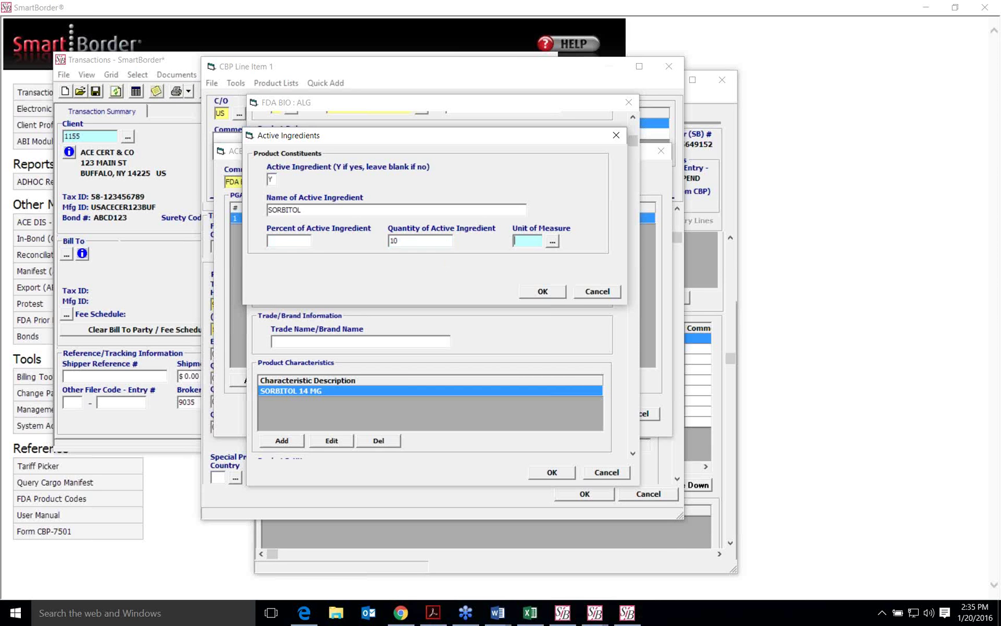
type("mg")
left_click(549, 296)
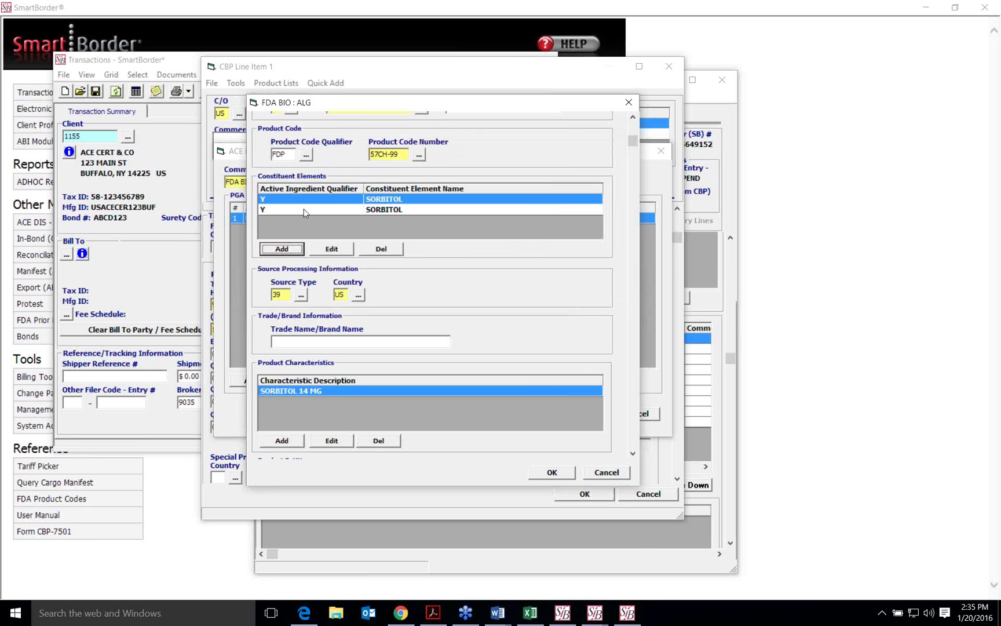
- Delete the second SORBITOL line from the constituent elements
left_click(364, 211)
left_click(386, 249)
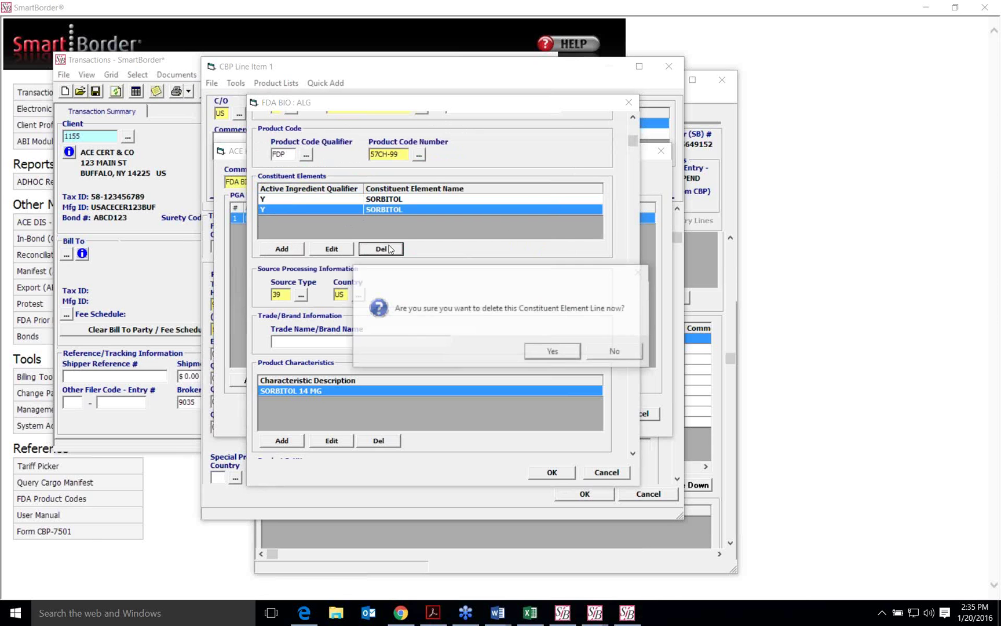
left_click(552, 351)
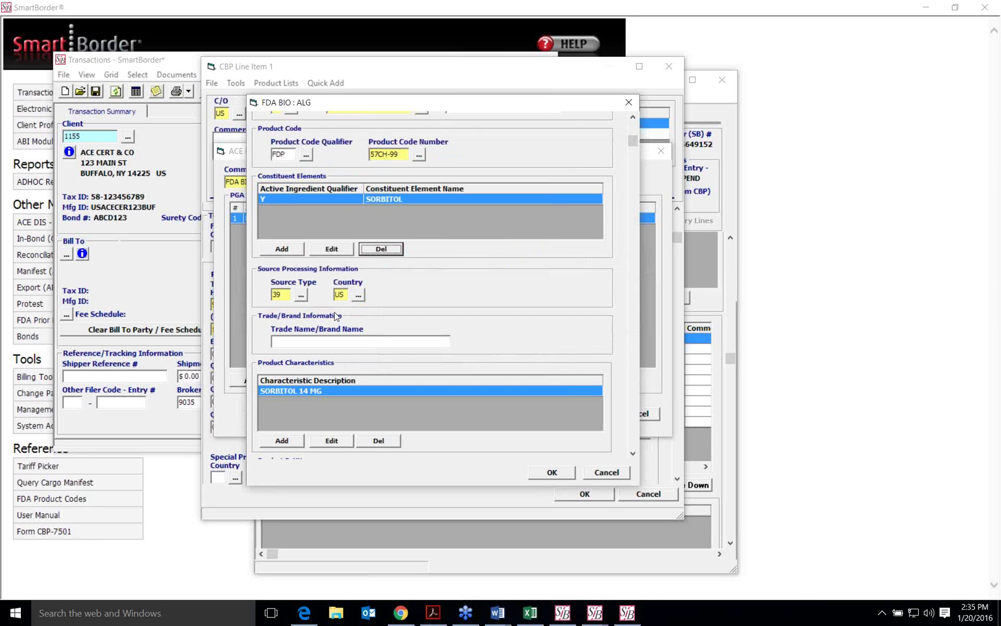
- Look through the source type codes in the source processing information, keeping the current selection
scroll(422, 297, "down", 1)
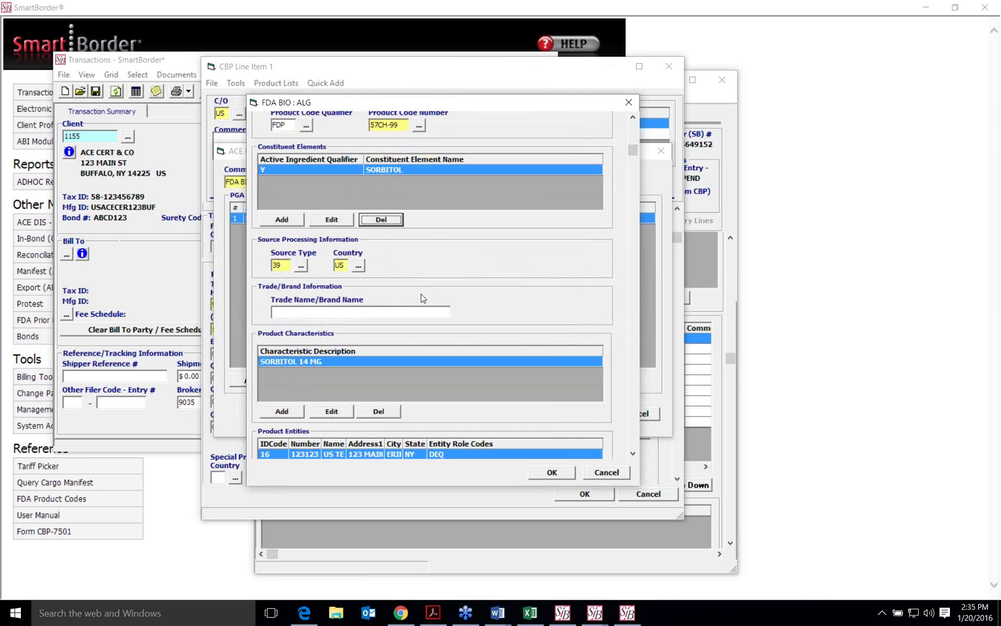
left_click(300, 266)
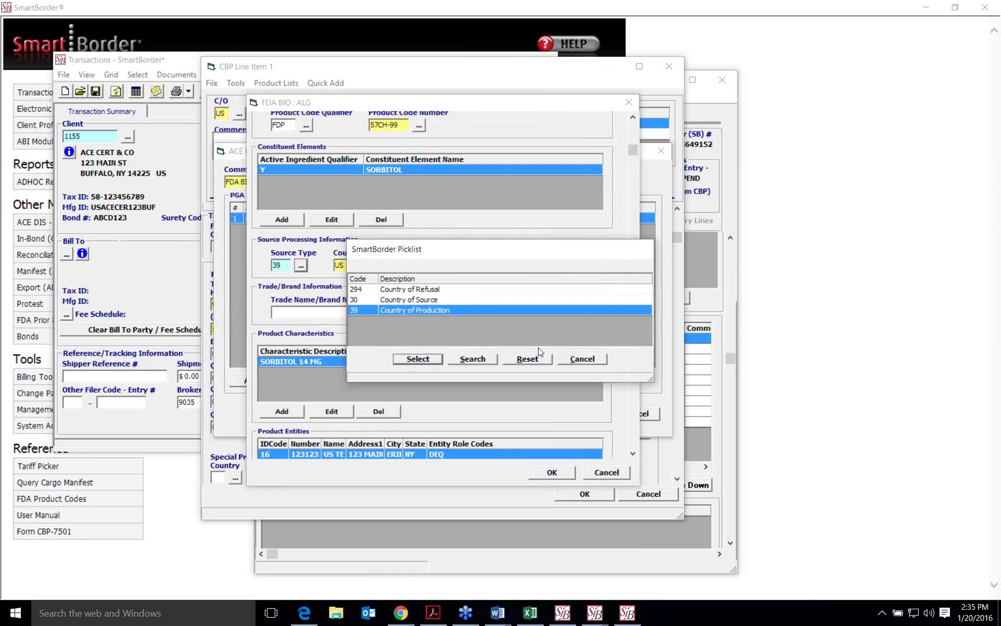
left_click(573, 361)
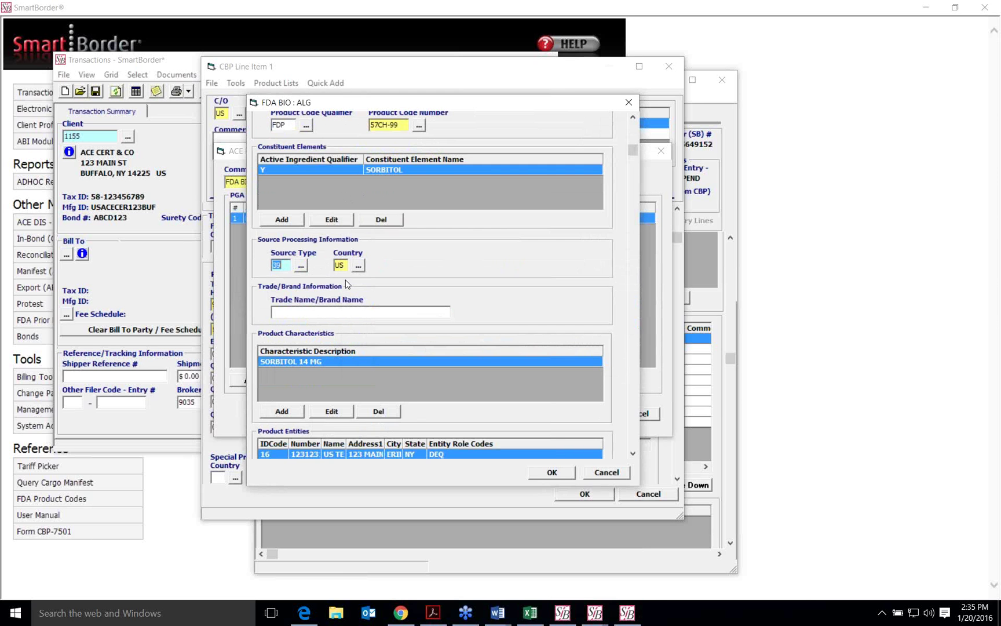
- Review the trade name, characteristics and entities sections, and examine the role codes available for the DEQ product entity
scroll(492, 272, "down", 3)
scroll(471, 261, "down", 2)
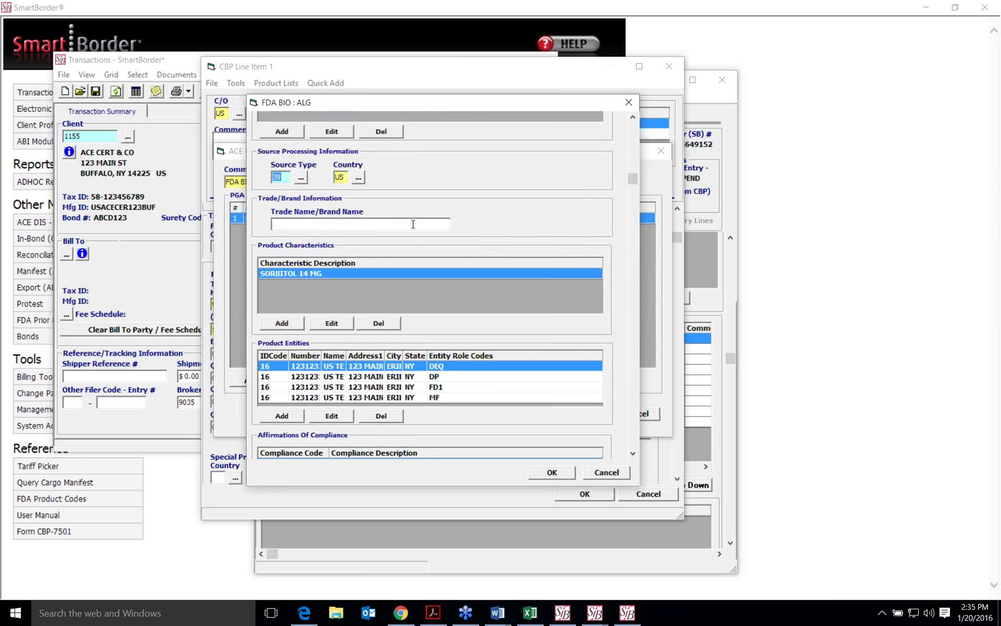
scroll(465, 221, "down", 1)
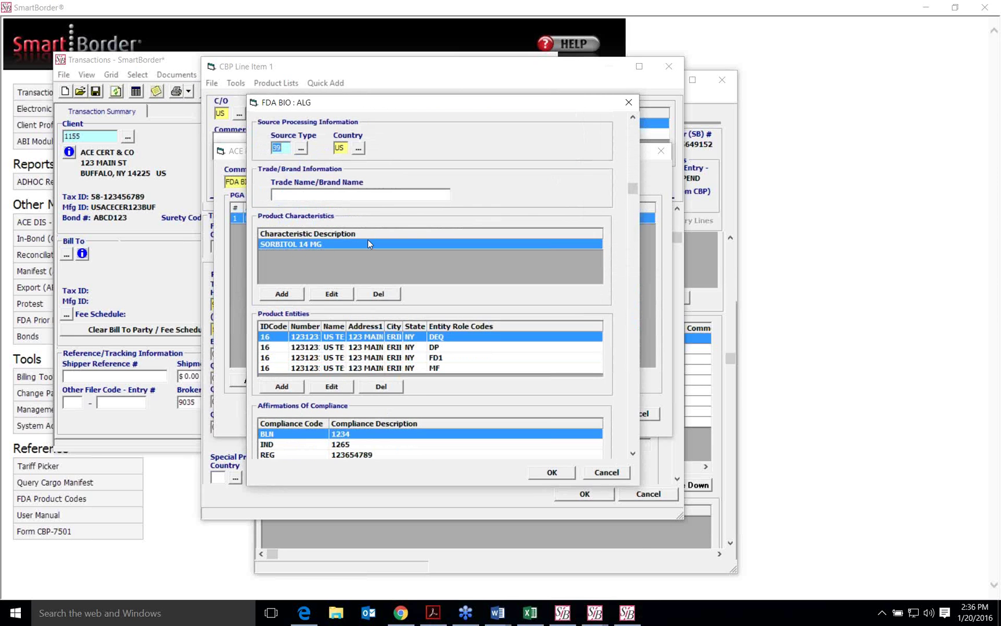
scroll(369, 244, "down", 1)
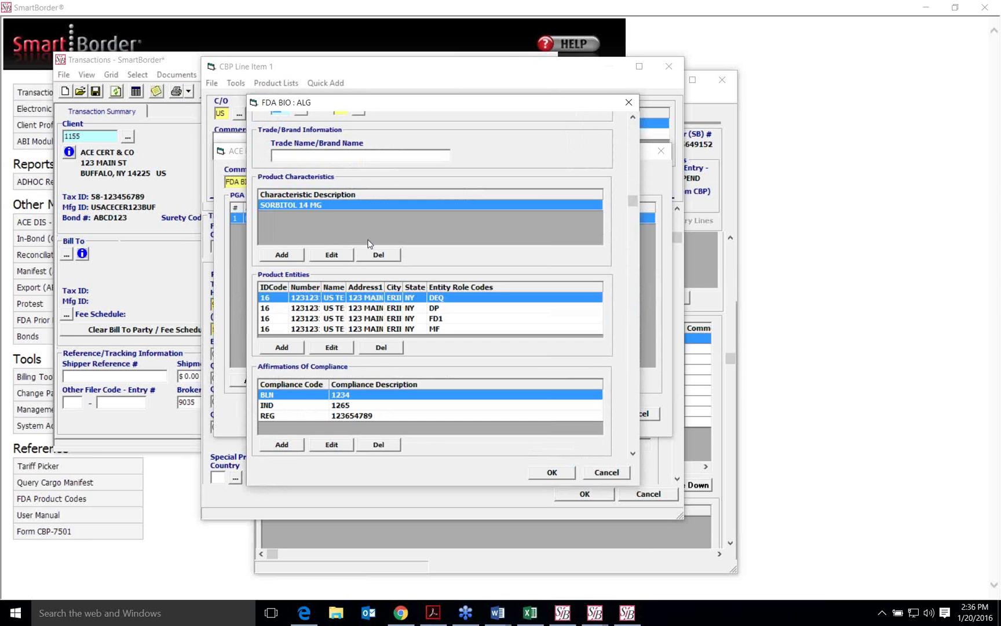
scroll(369, 244, "down", 1)
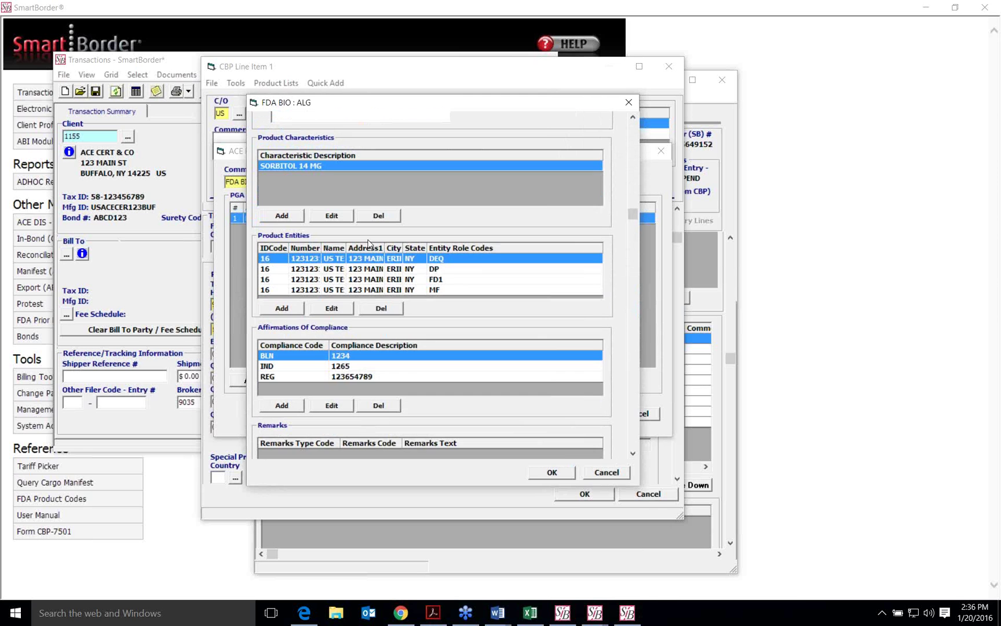
left_click(331, 308)
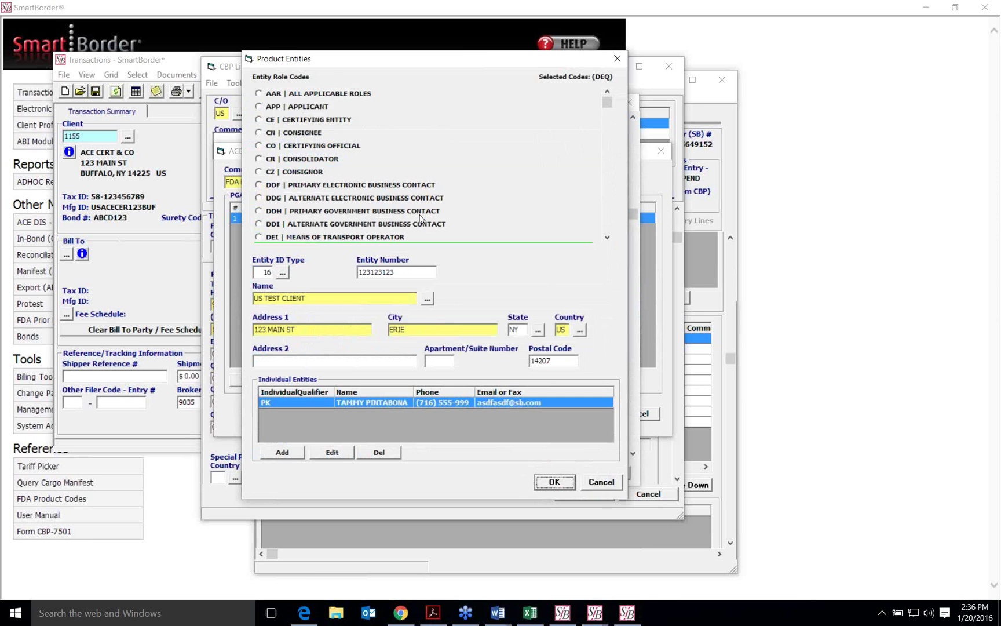
left_click_drag(604, 103, 620, 236)
left_click(613, 489)
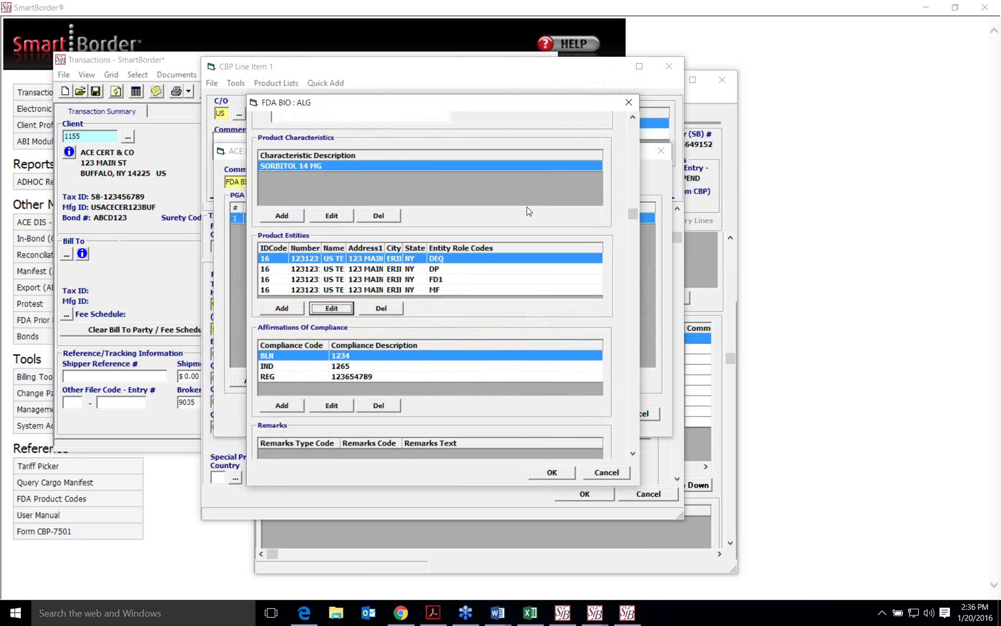
- Enter an affirmation of compliance with code BLN and add a REG affirmation to the product's list
scroll(526, 206, "down", 3)
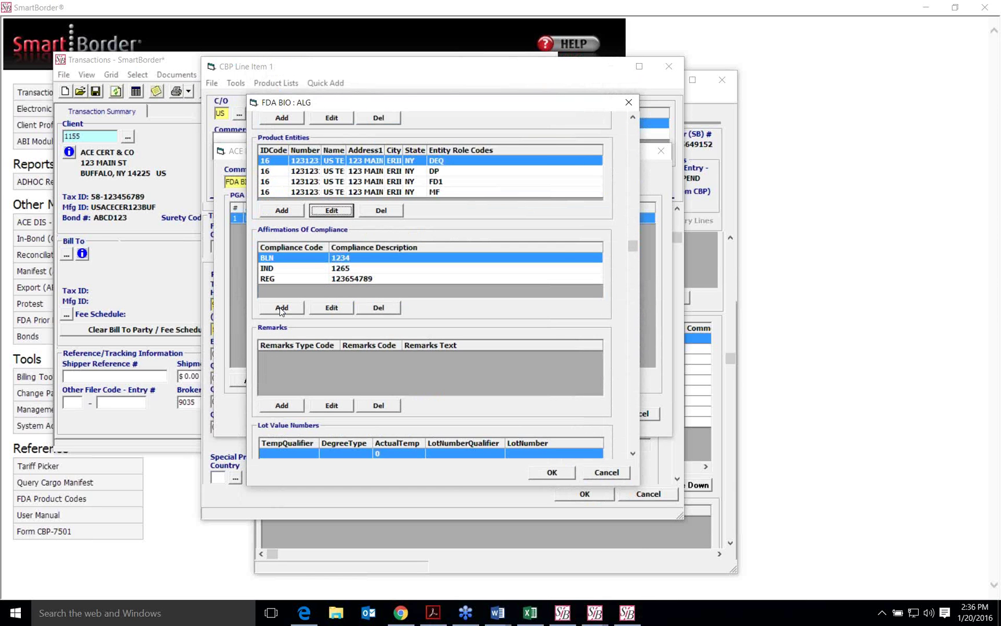
left_click(282, 307)
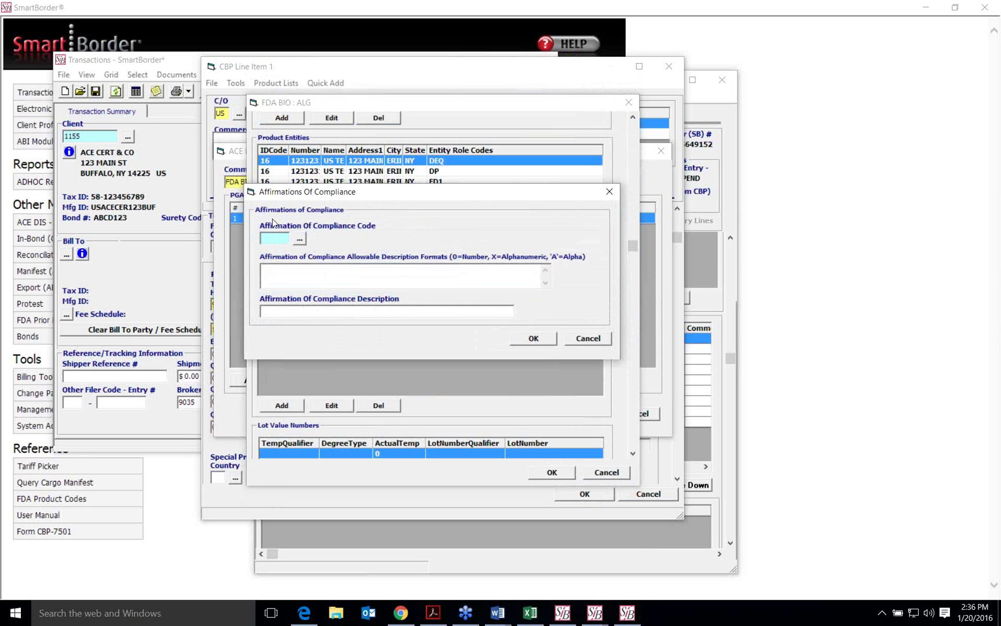
type("BLN")
left_click(346, 312)
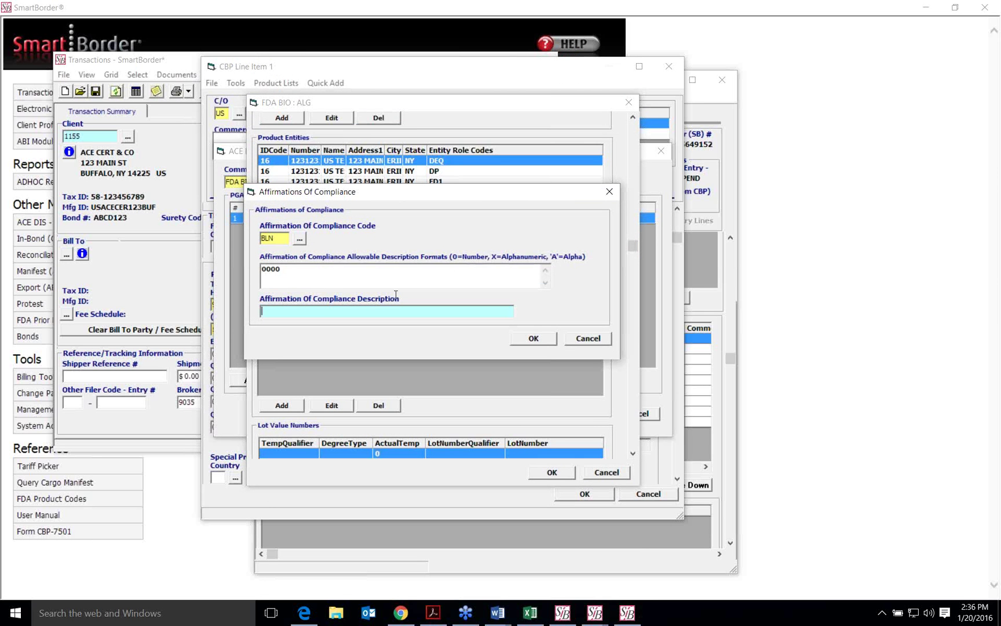
type("4565")
left_click(587, 339)
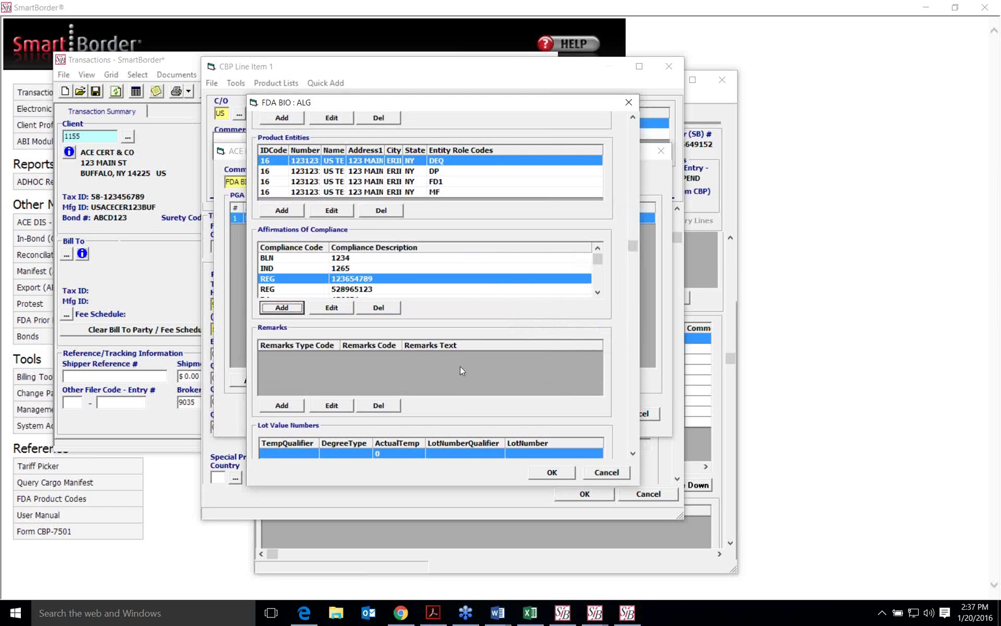
- Examine the remark type codes available for a product remark, without adding a remark
scroll(460, 367, "down", 3)
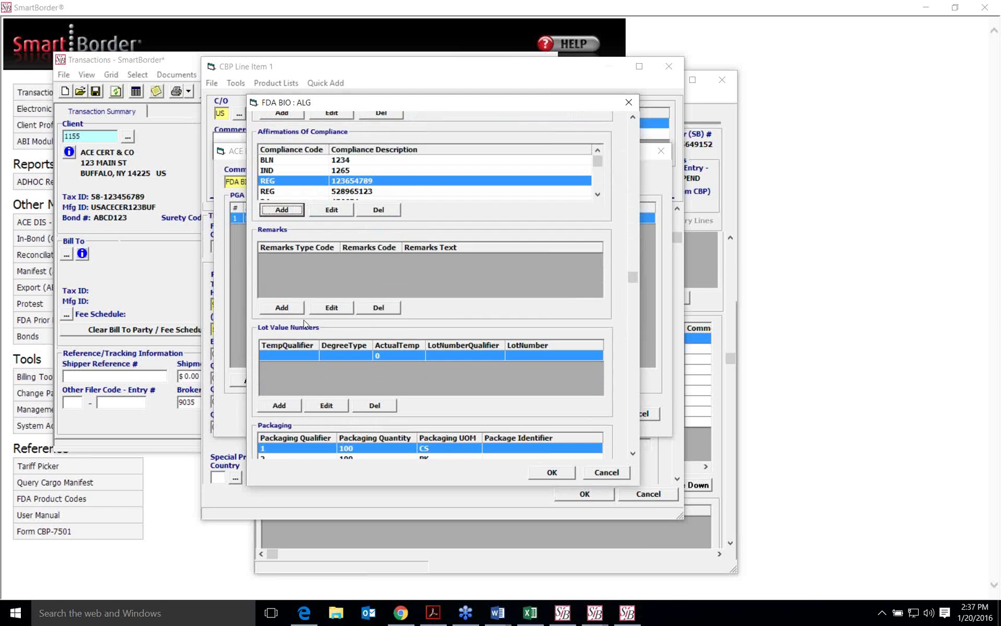
left_click(288, 309)
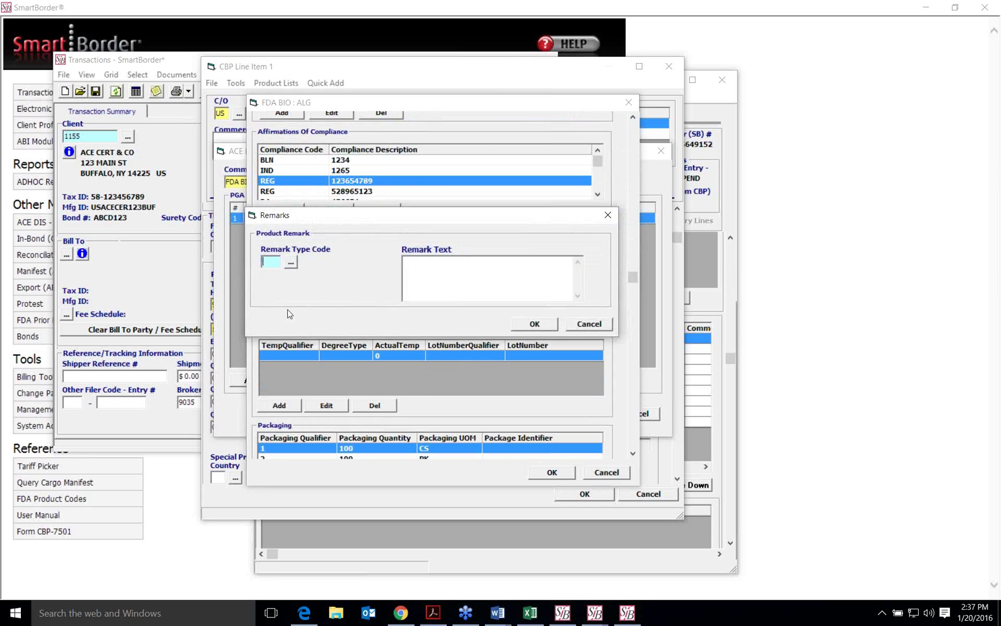
left_click(291, 262)
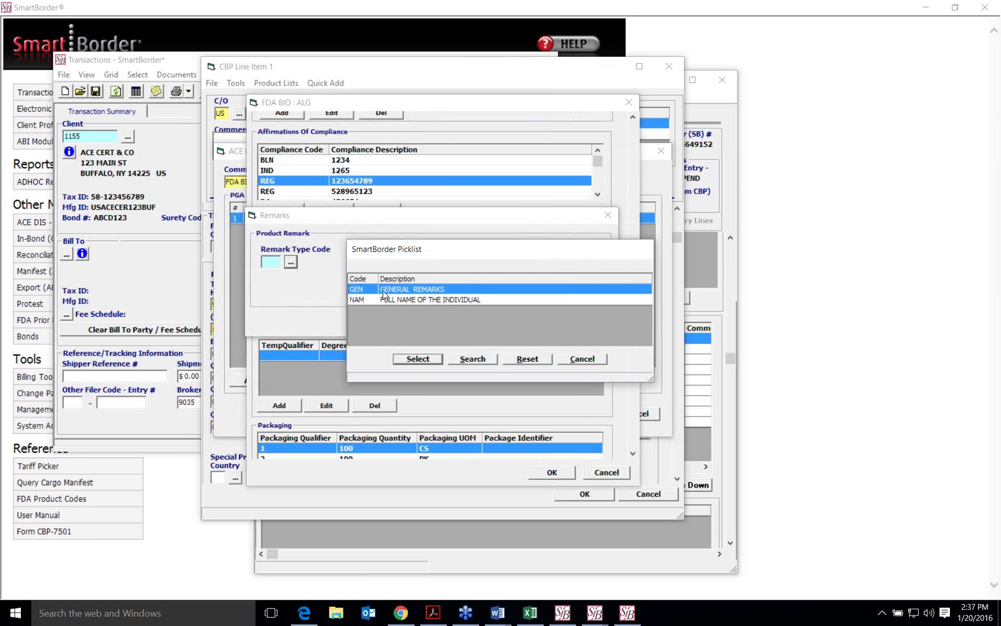
left_click(400, 300)
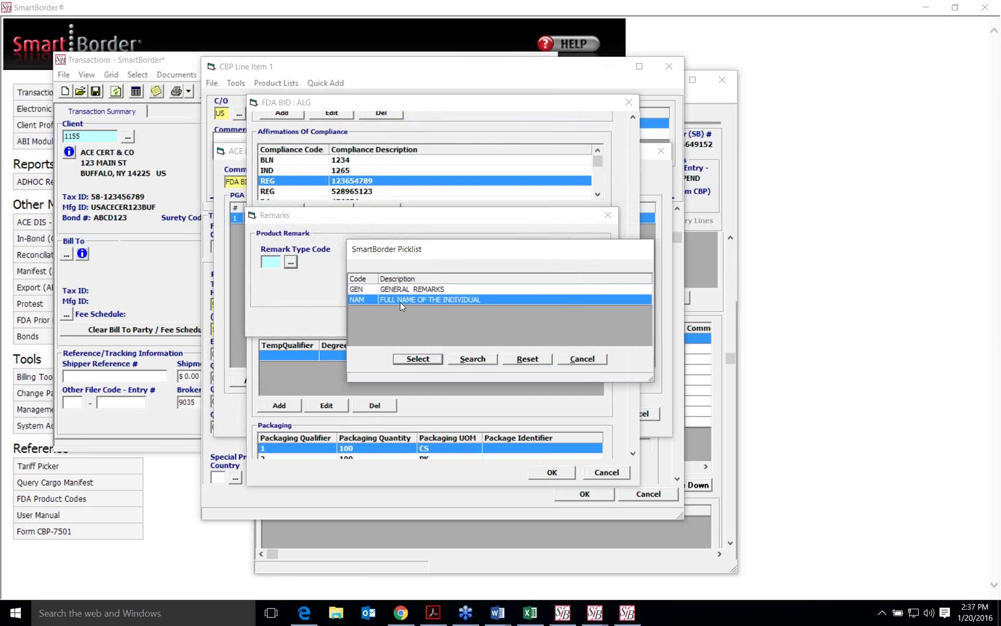
left_click(582, 359)
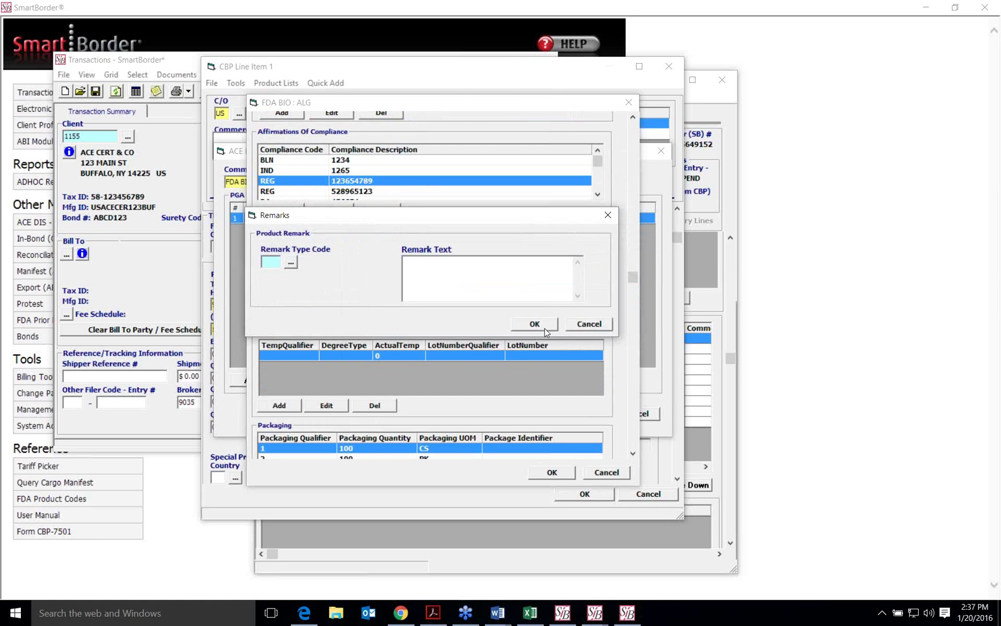
left_click(597, 326)
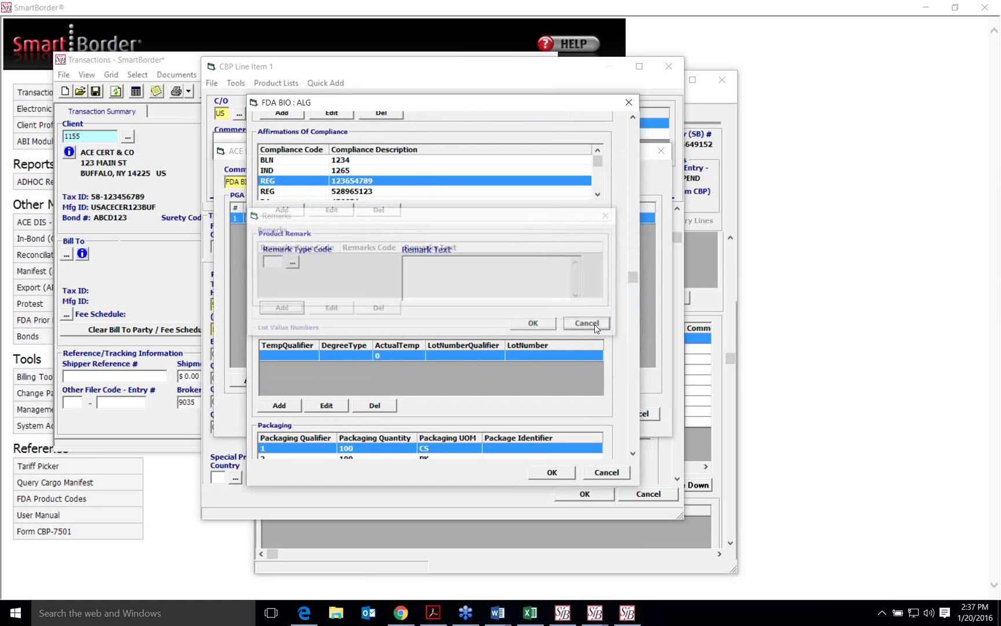
- Examine the lot number, production date, temperature and PGA value fields of a new lot value entry without adding one
scroll(487, 308, "down", 3)
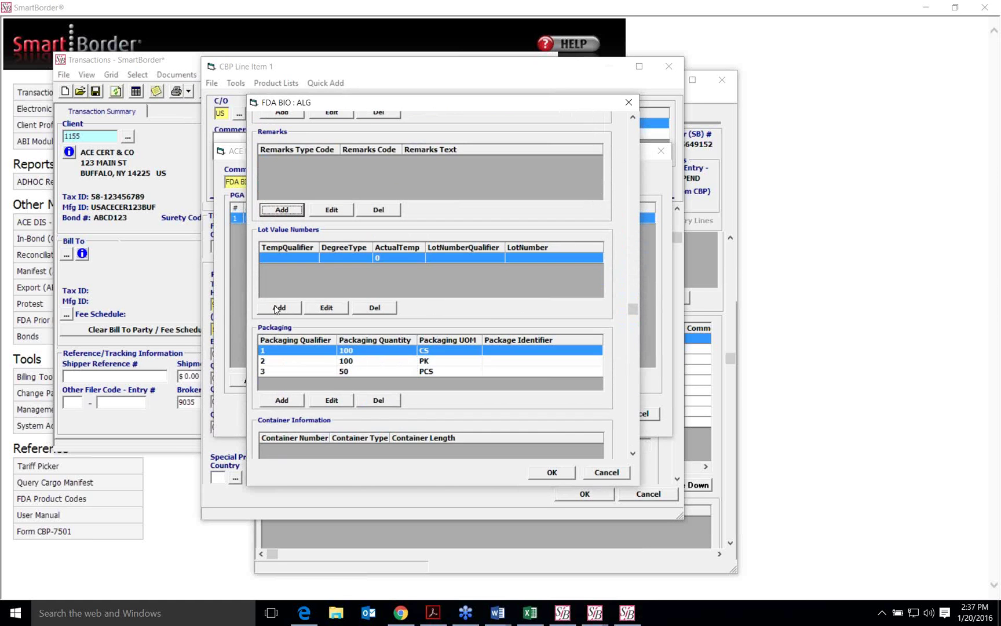
scroll(325, 271, "down", 1)
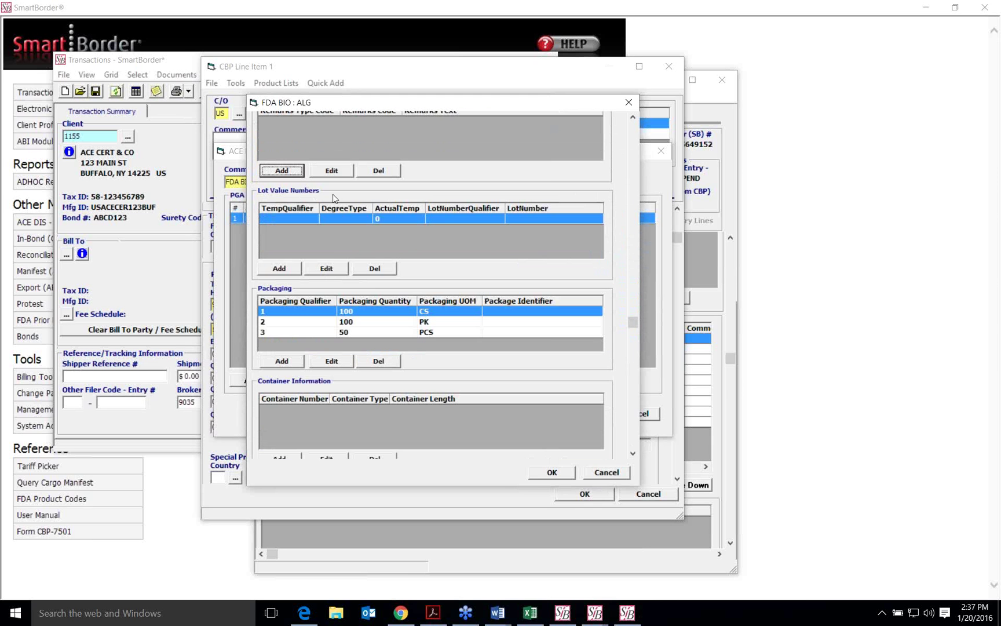
left_click(280, 269)
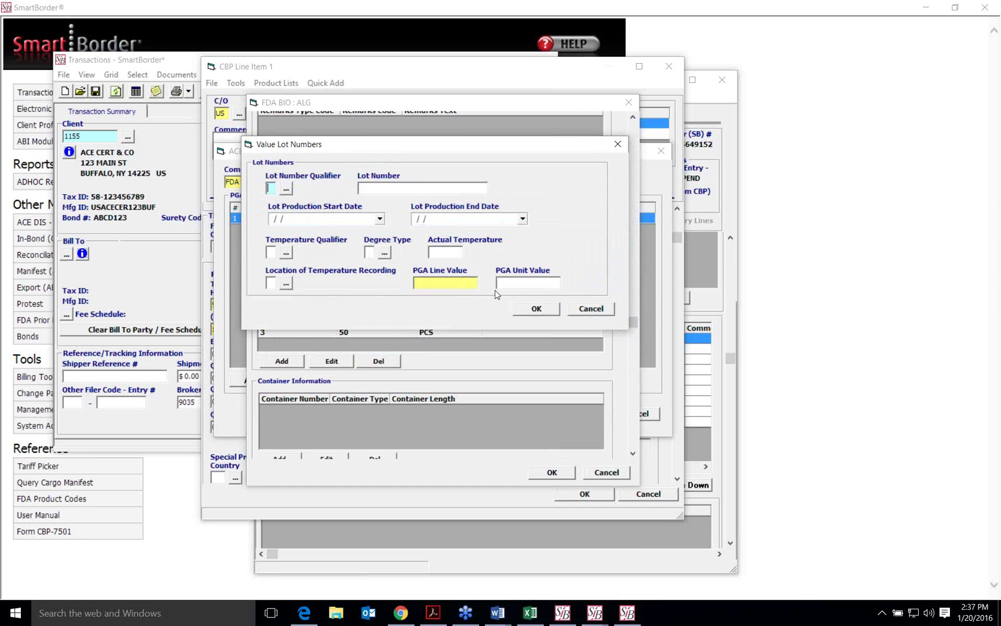
left_click(599, 310)
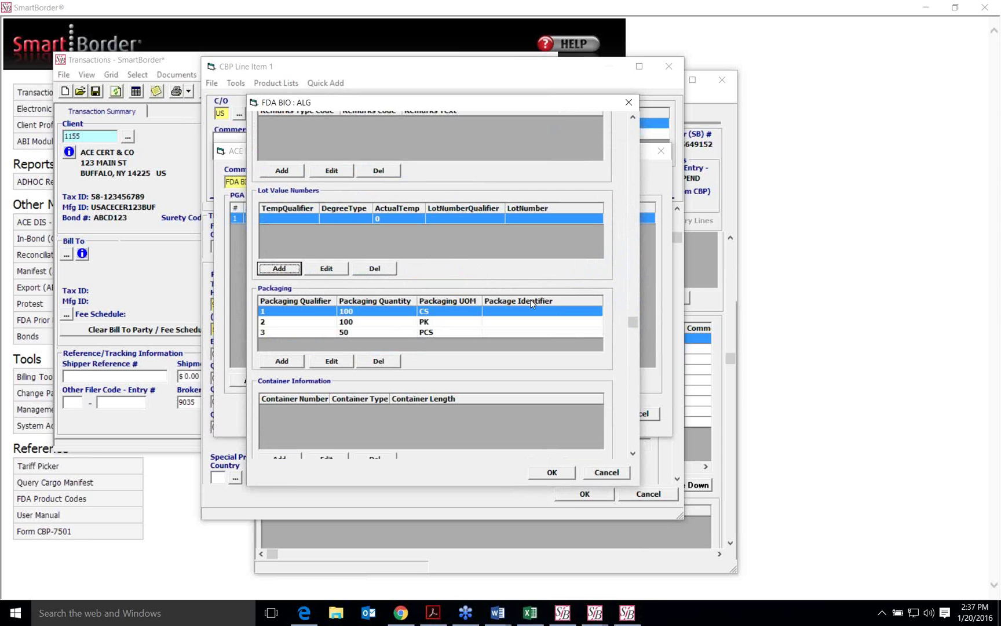
- Review the packaging, container and arrival information sections, and examine the container number entry without adding a container
scroll(530, 299, "down", 3)
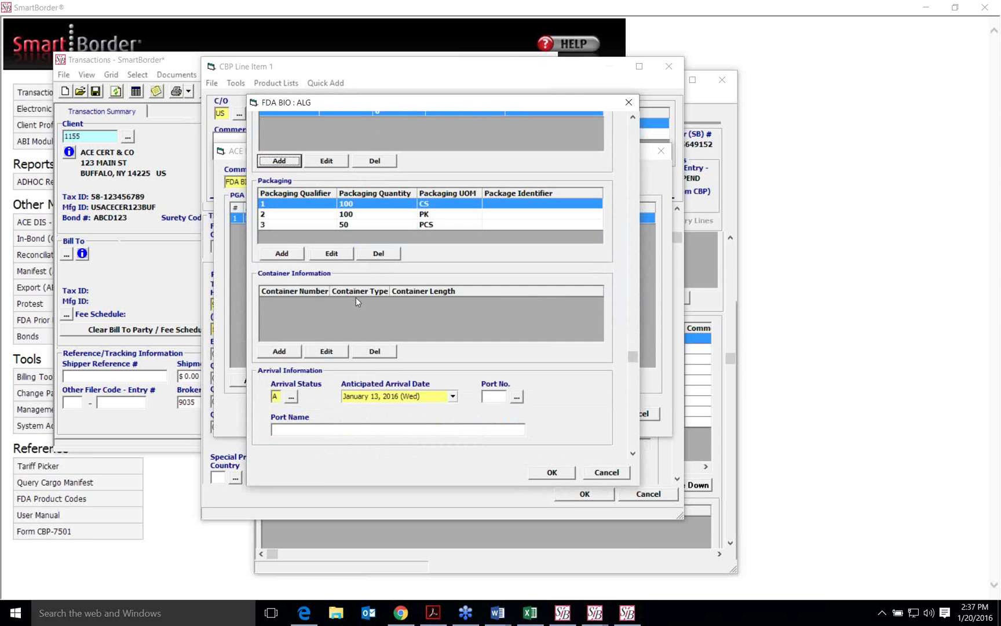
left_click(284, 352)
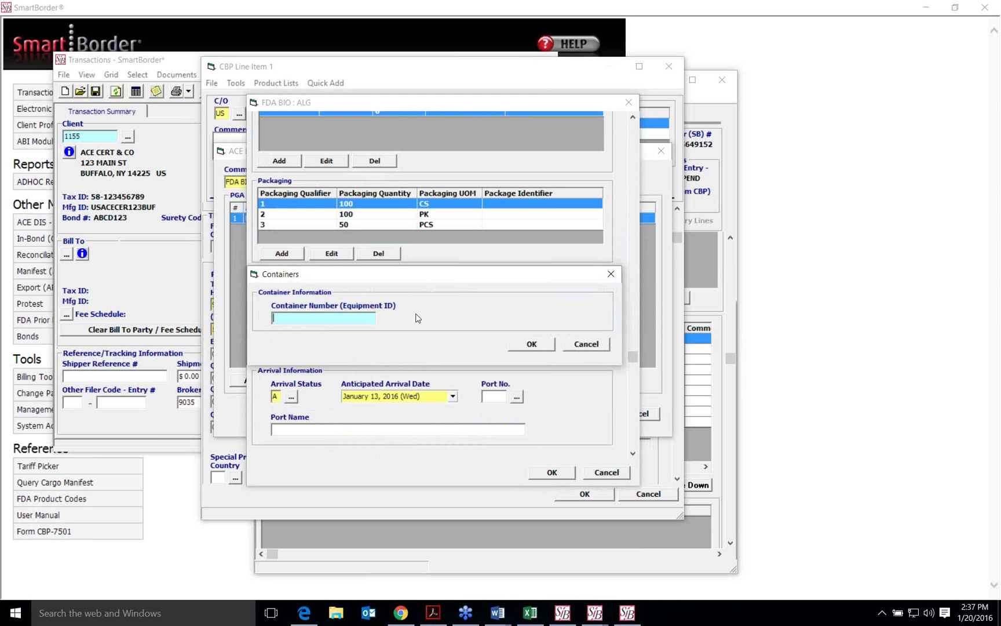
left_click(579, 346)
scroll(505, 353, "down", 1)
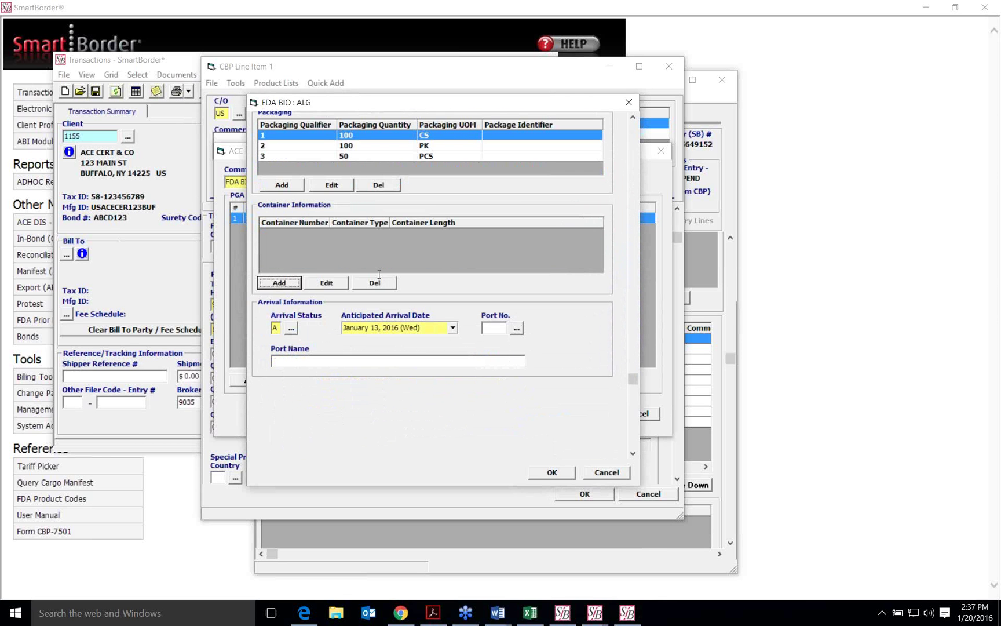
scroll(561, 370, "up", 3)
scroll(561, 365, "up", 4)
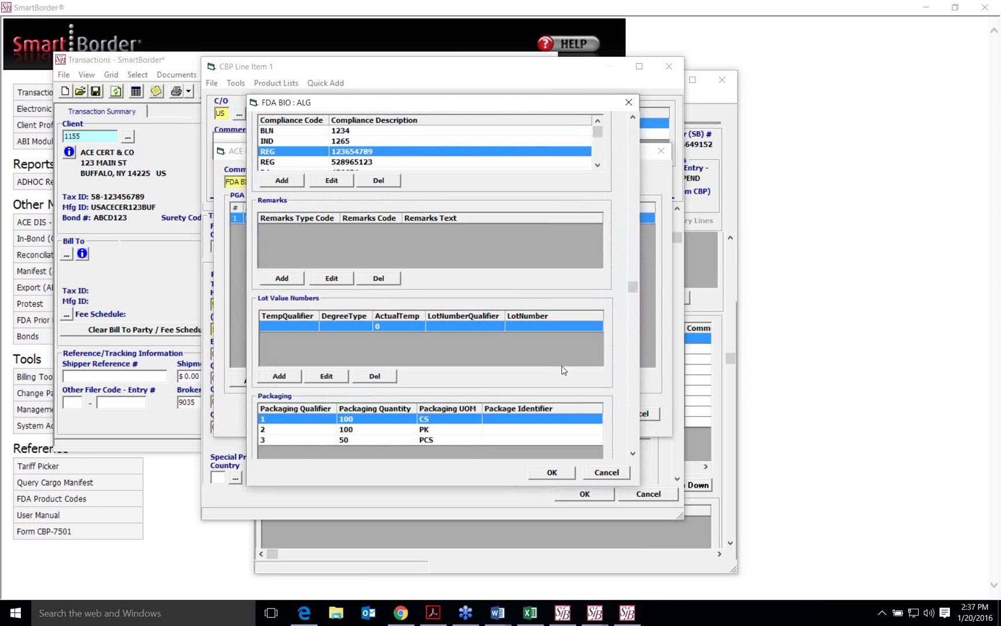
- Try to save the FDA BIO product details, and close line item 1 without saving
left_click(558, 474)
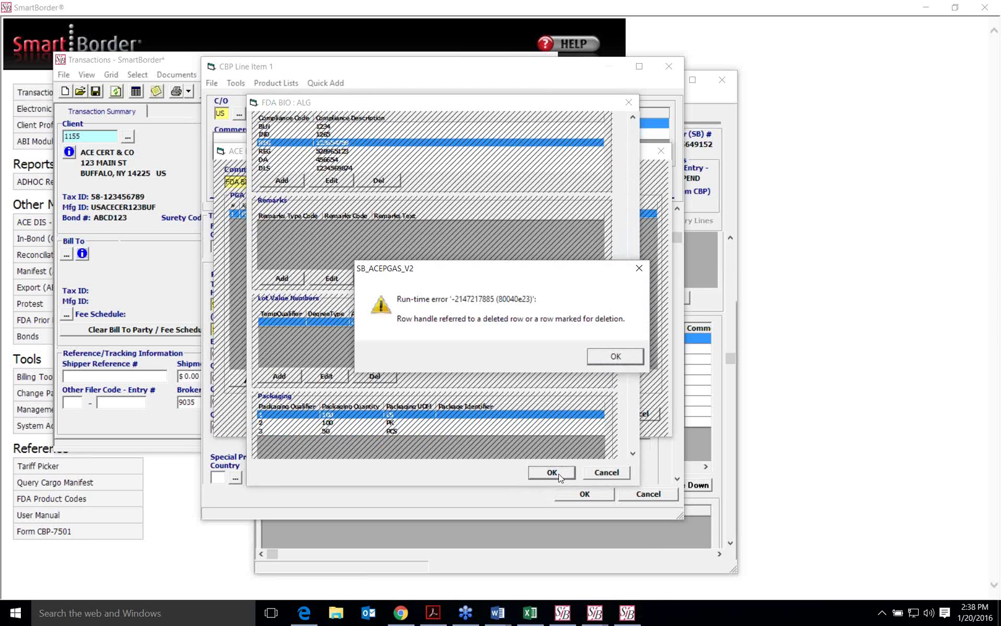
left_click(619, 361)
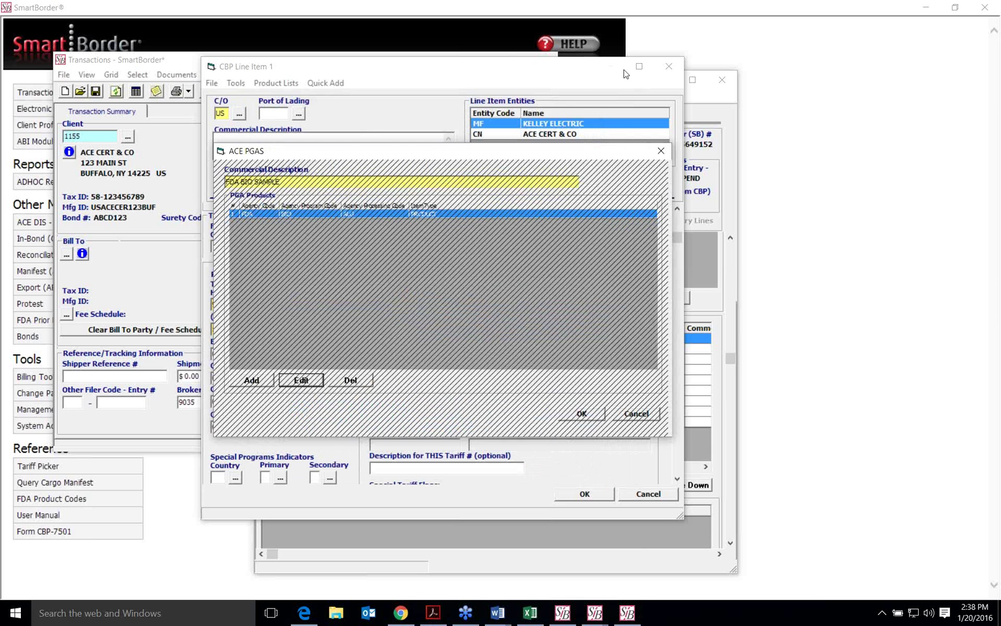
left_click(665, 153)
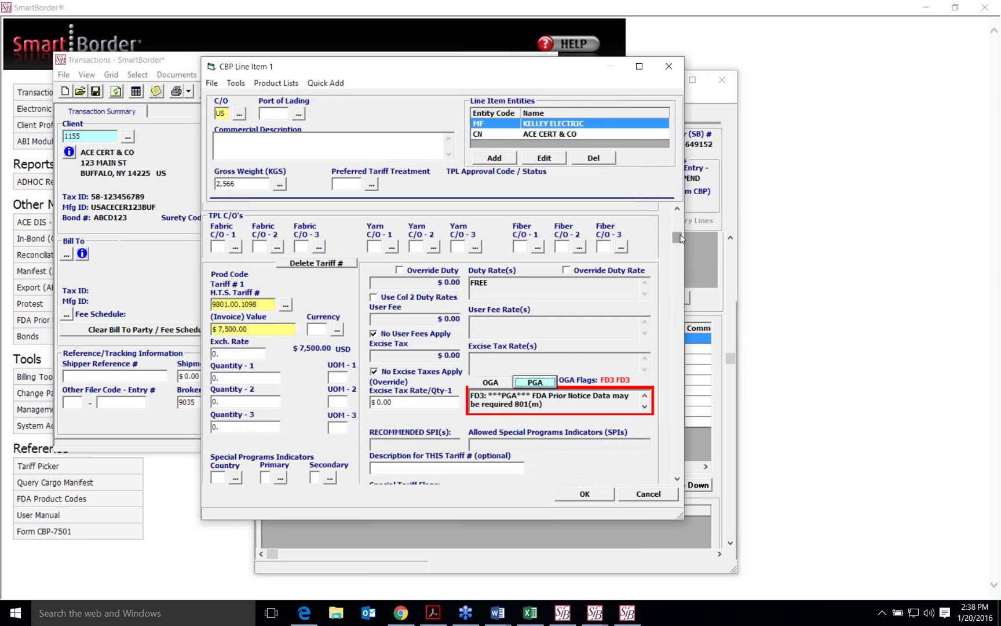
mouse_move(679, 237)
left_mouse_down()
mouse_move(679, 282)
mouse_move(677, 241)
left_mouse_up()
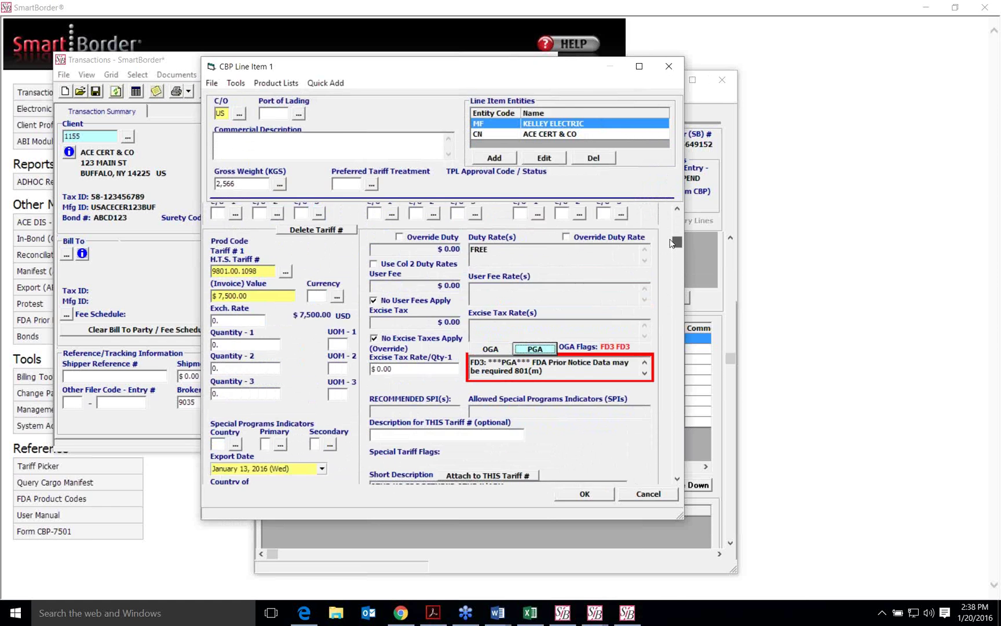
left_click(652, 496)
- Open line item 002 and display the PGA products of its cosmetics sample
left_click(508, 323)
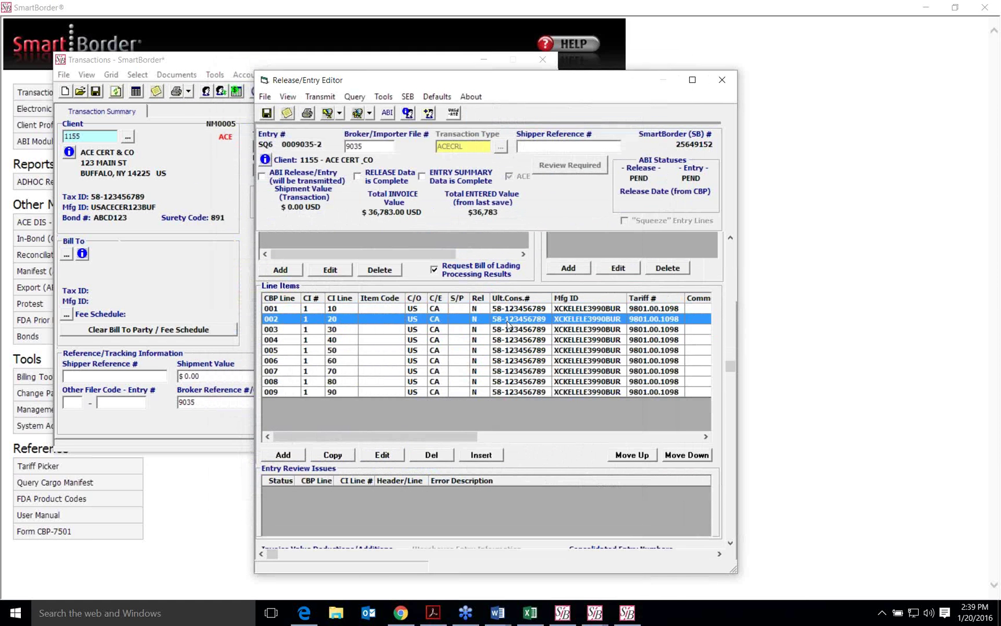
double_click(508, 320)
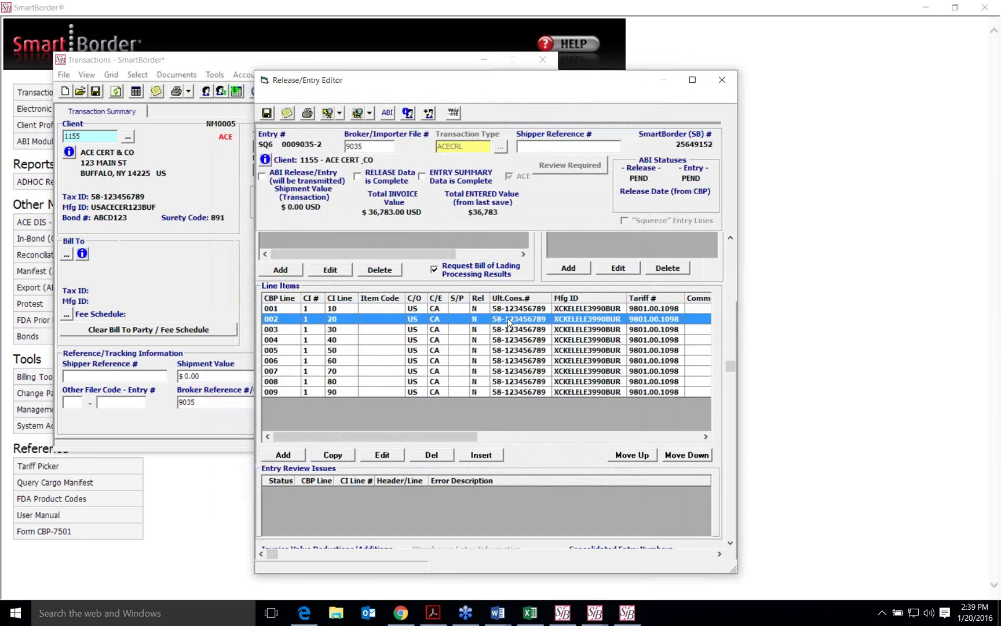
scroll(508, 318, "down", 3)
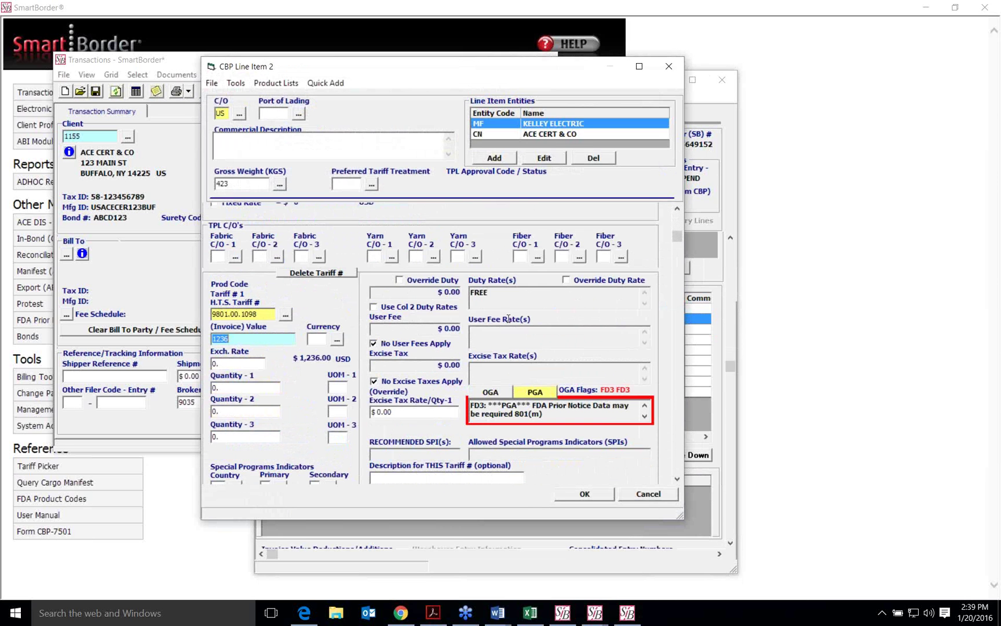
left_click(536, 391)
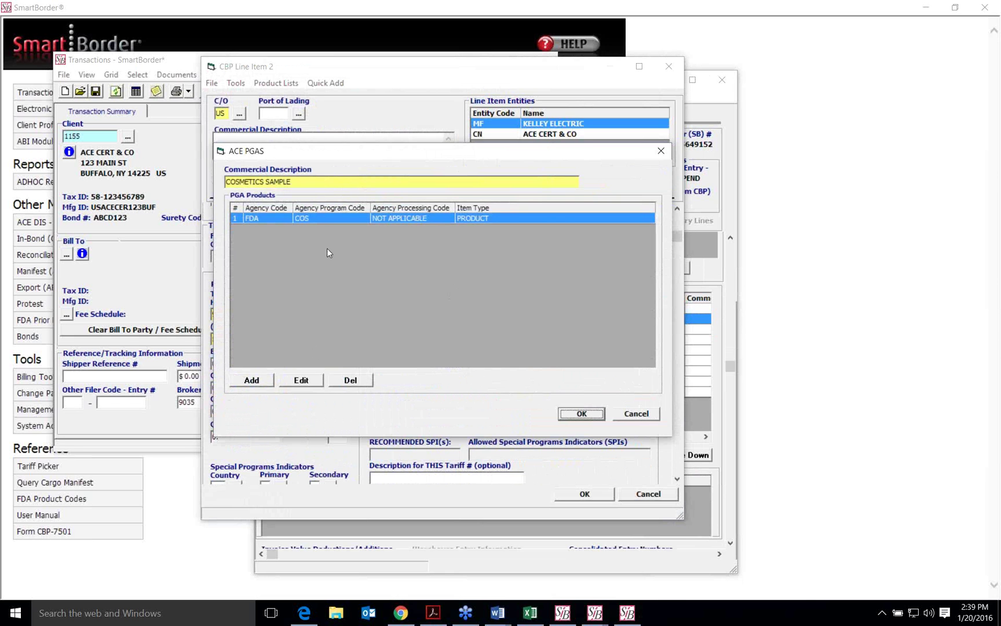
- Add another PGA product to the cosmetics sample with agency FDA and program COS, leaving the processing code empty
left_click(253, 380)
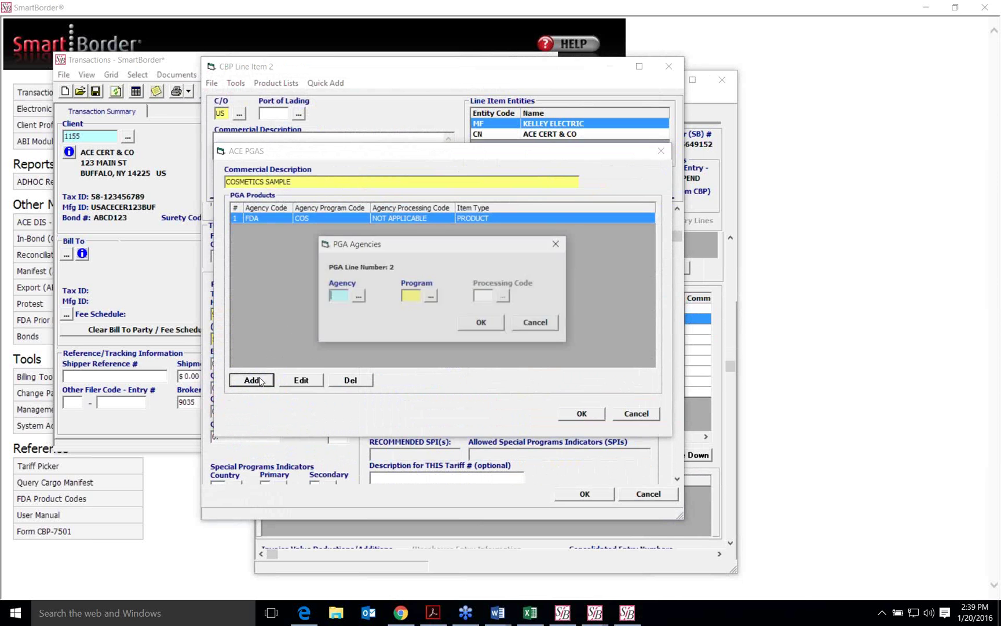
left_click(358, 297)
left_click(376, 330)
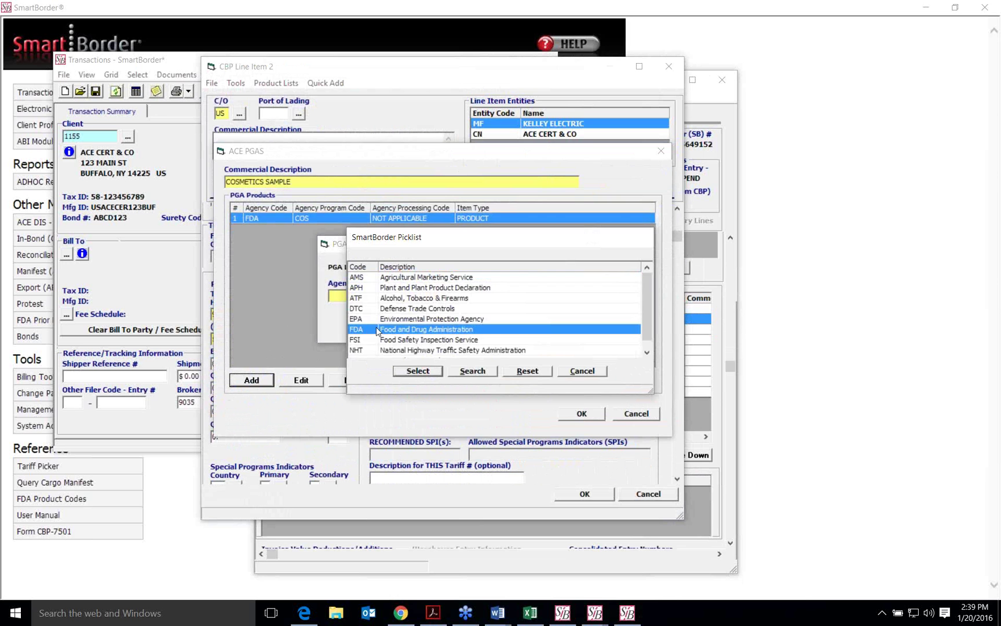
left_click(418, 371)
left_click(431, 296)
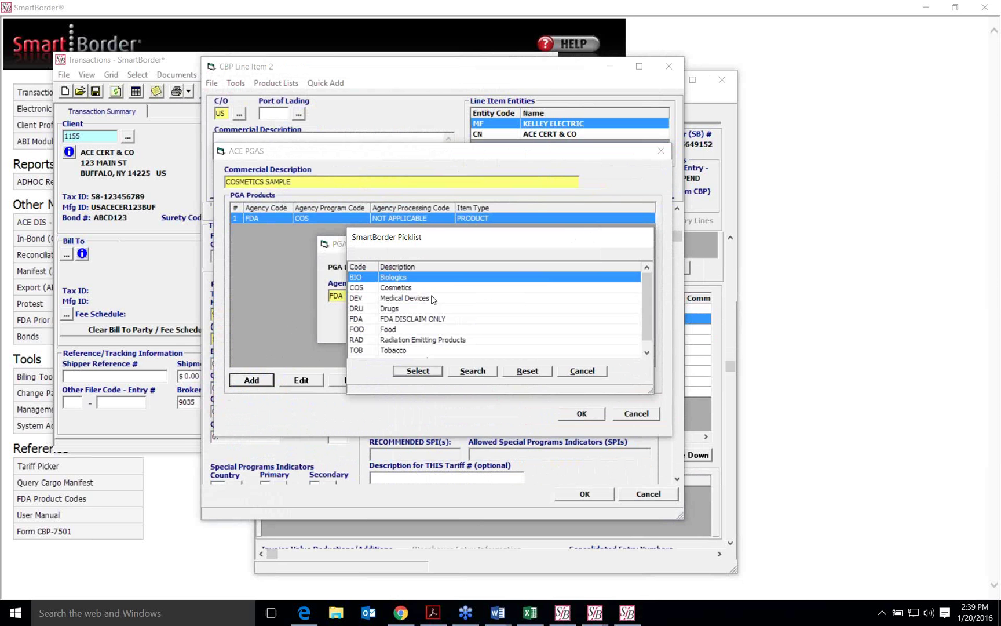
left_click(385, 288)
left_click(415, 371)
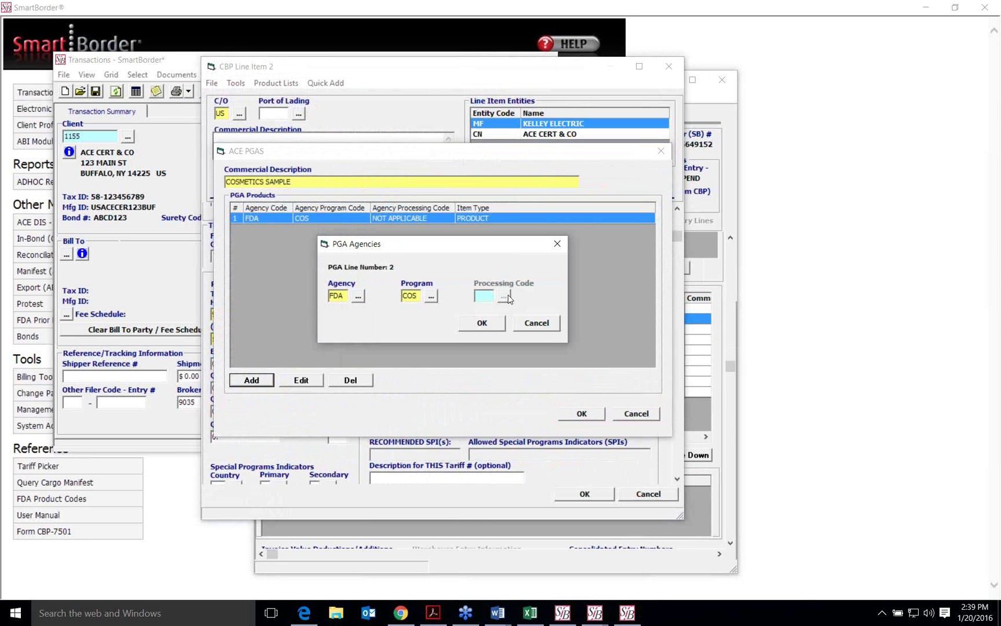
left_click(480, 324)
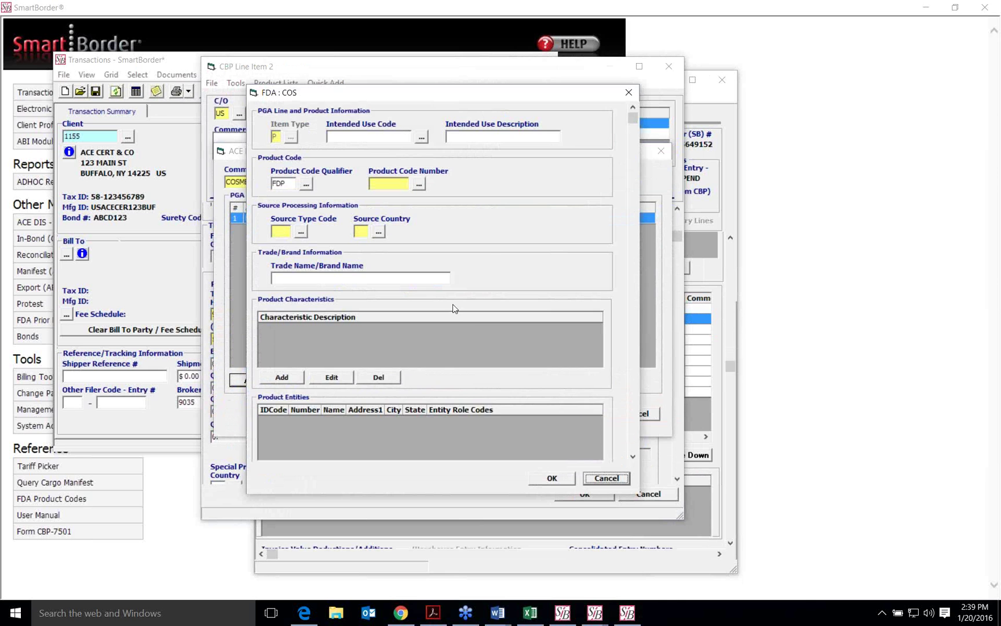
- Try to add a product characteristic to the new FDA cosmetics product, and close the crashed transactions program
scroll(494, 255, "down", 1)
scroll(493, 255, "up", 1)
scroll(489, 198, "down", 4)
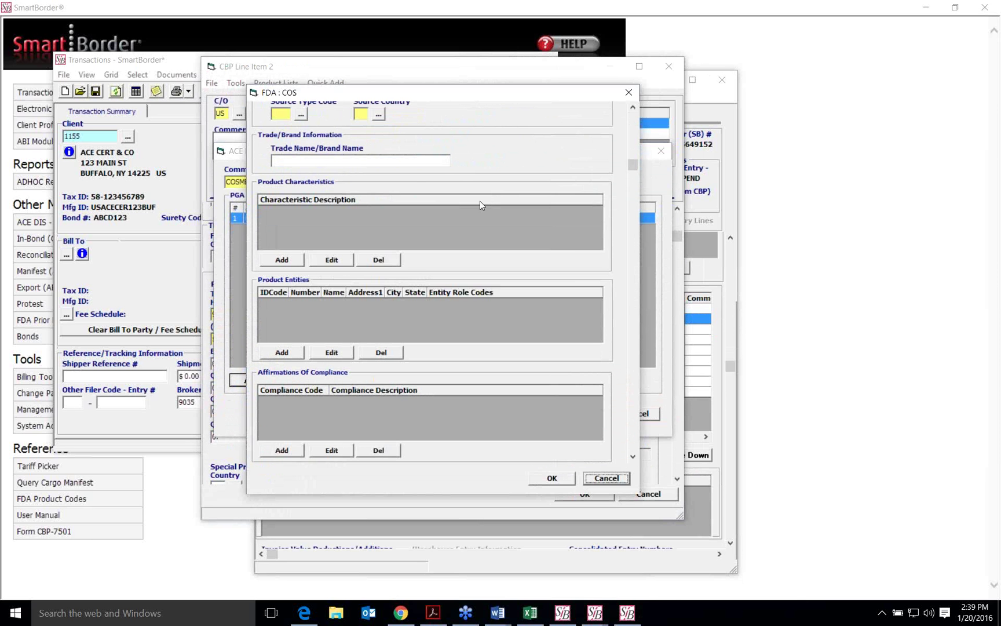
left_click(288, 261)
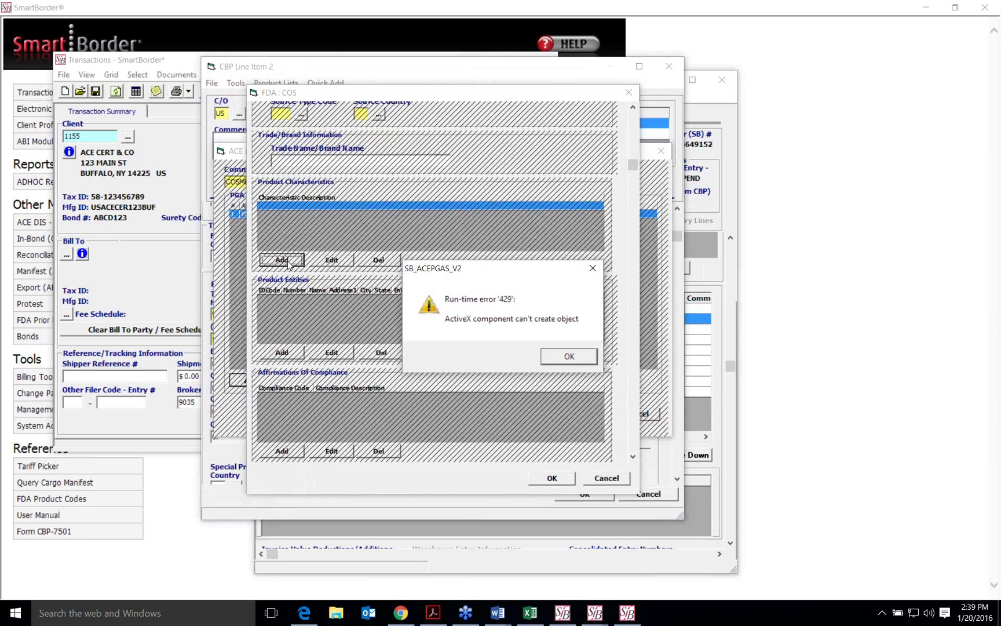
left_click(572, 355)
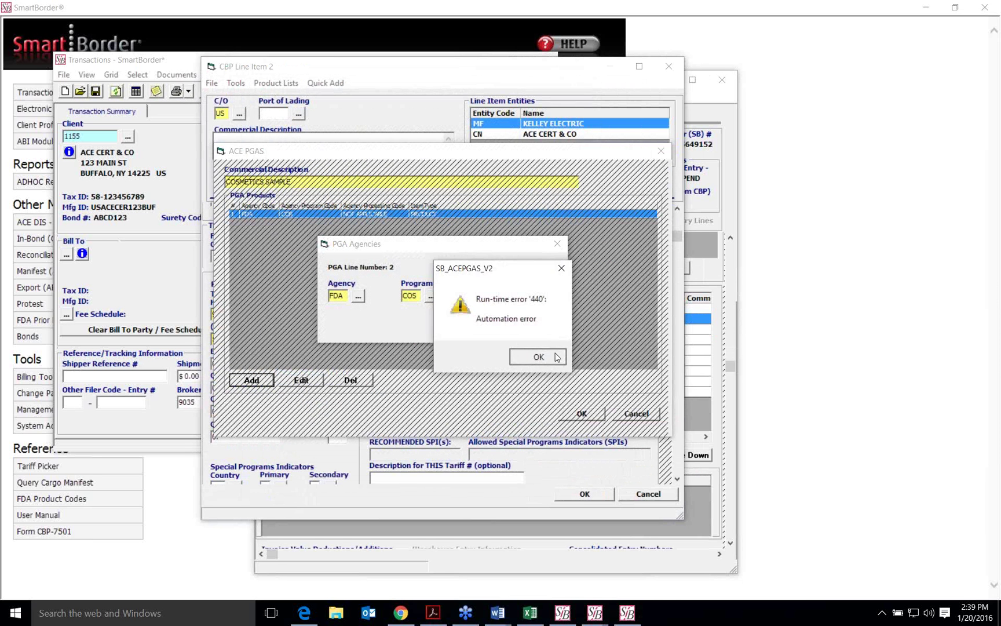
left_click(556, 357)
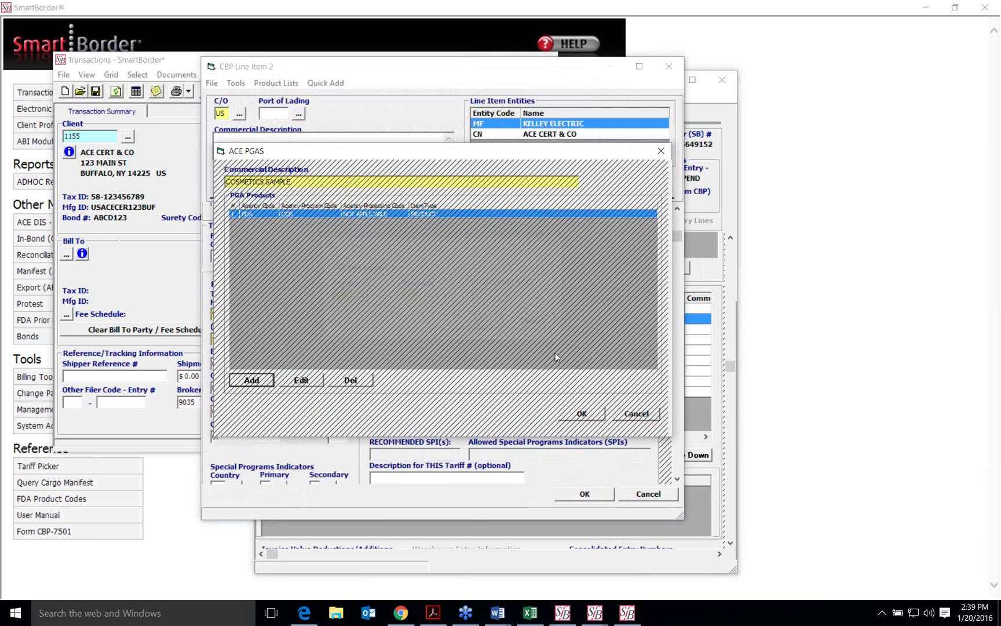
left_click(661, 152)
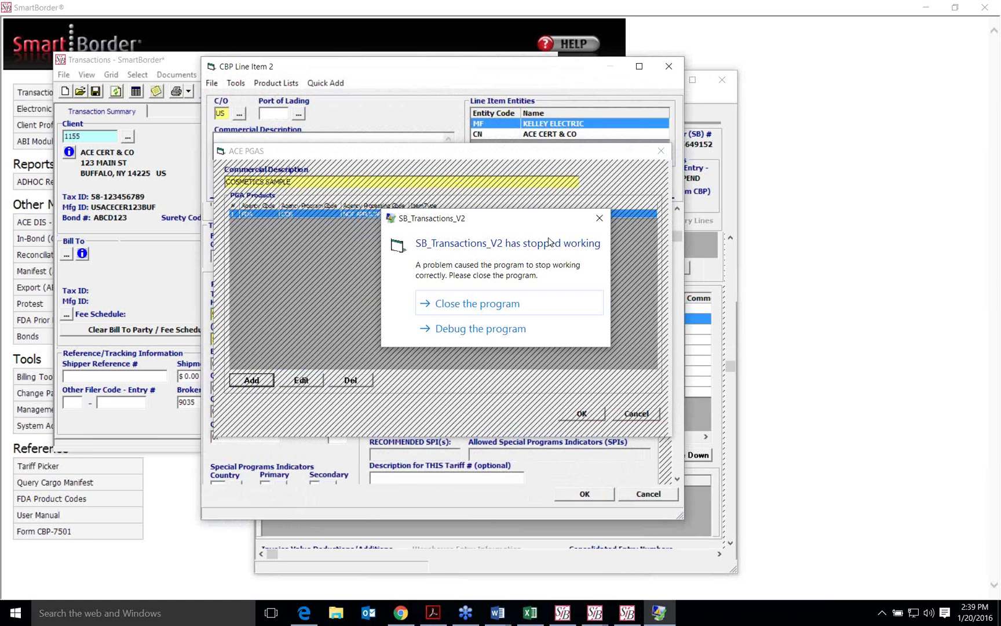
left_click(500, 303)
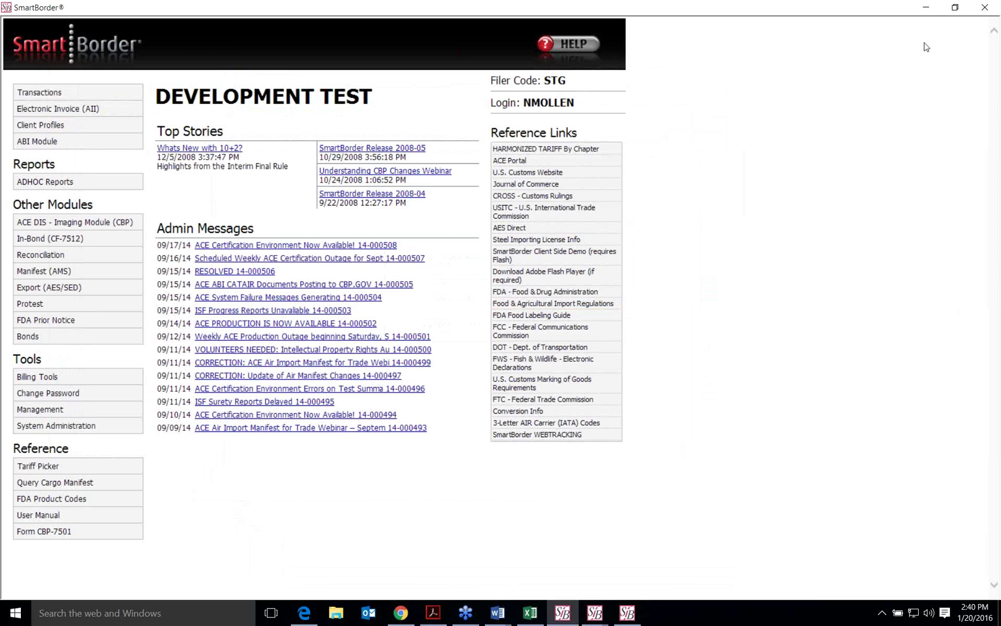
- Switch from SmartBorder to the Word webinar document that lists the key points to remember
left_click(925, 7)
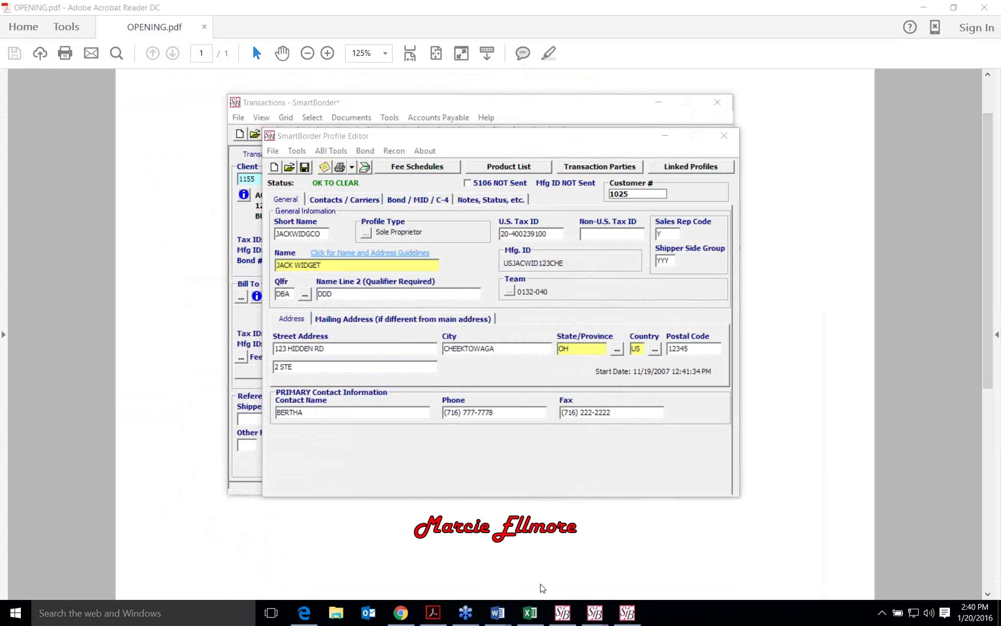
mouse_move(507, 616)
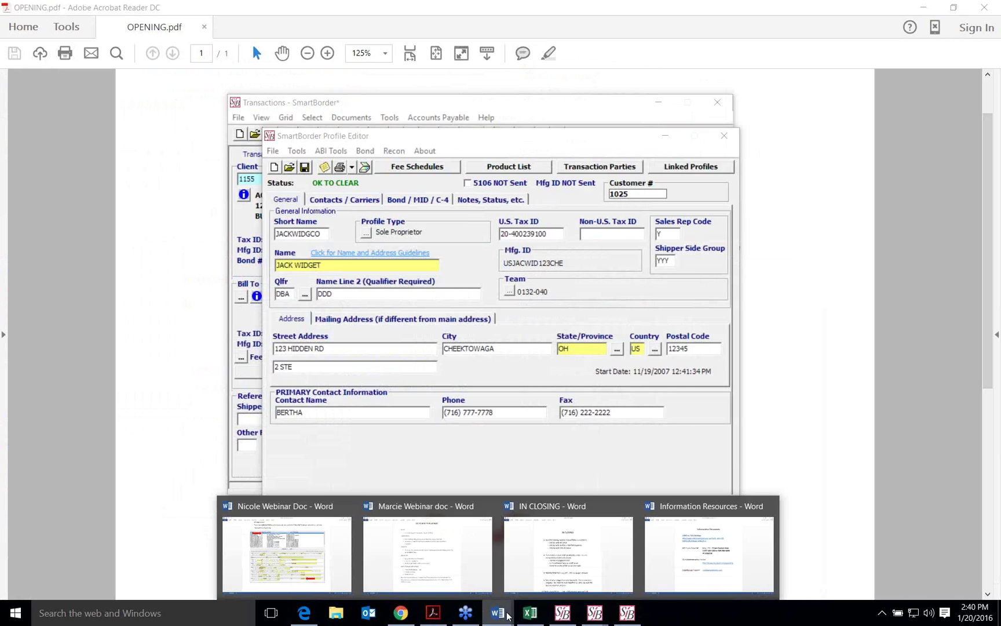
left_click(457, 562)
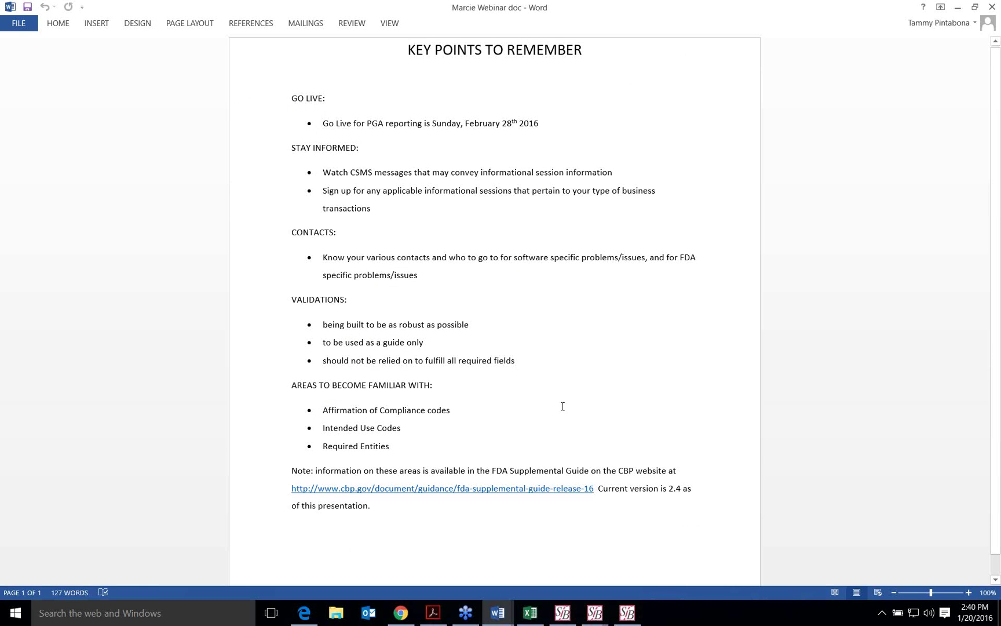
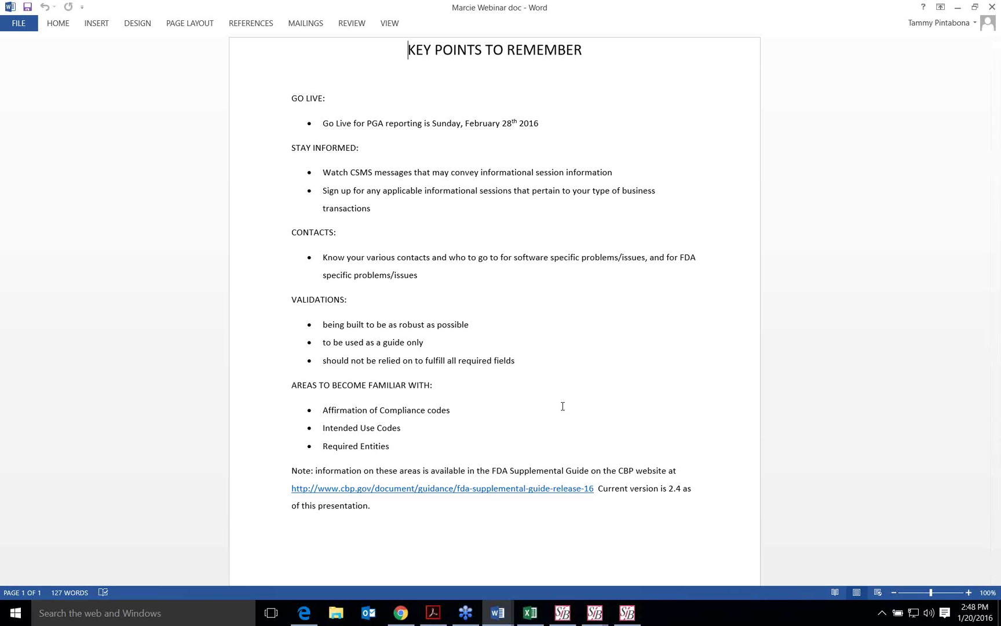
- Switch to the IN CLOSING document and show its full list of closing points
left_click(497, 612)
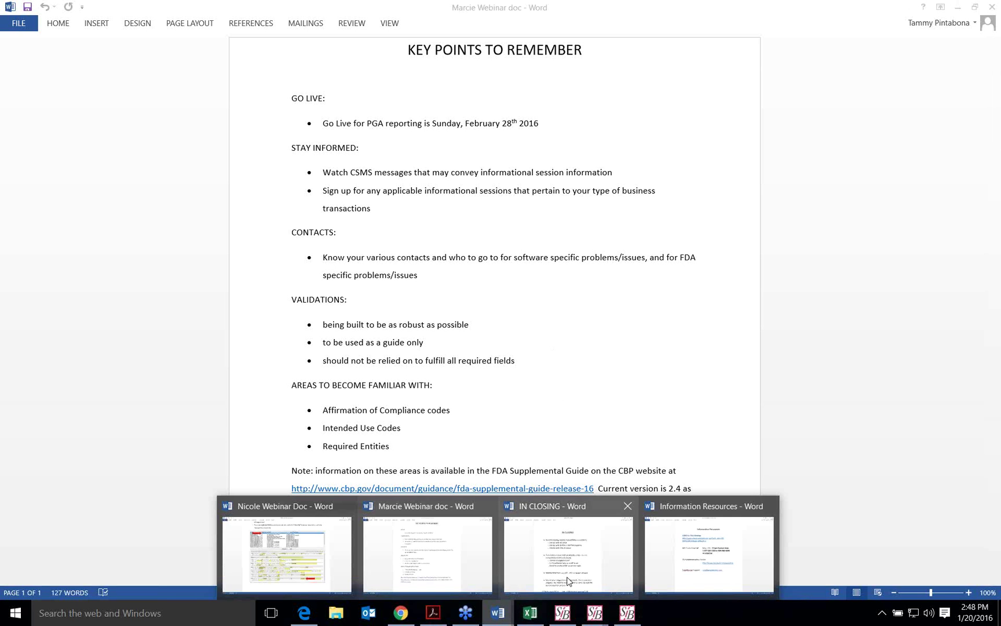
left_click(568, 579)
scroll(582, 545, "down", 1)
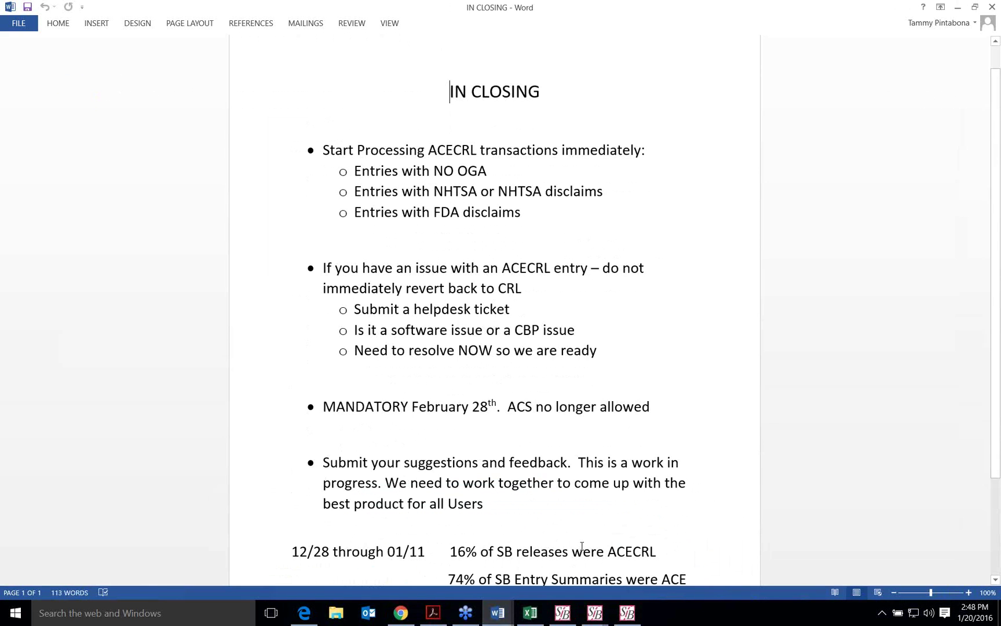
scroll(582, 546, "down", 1)
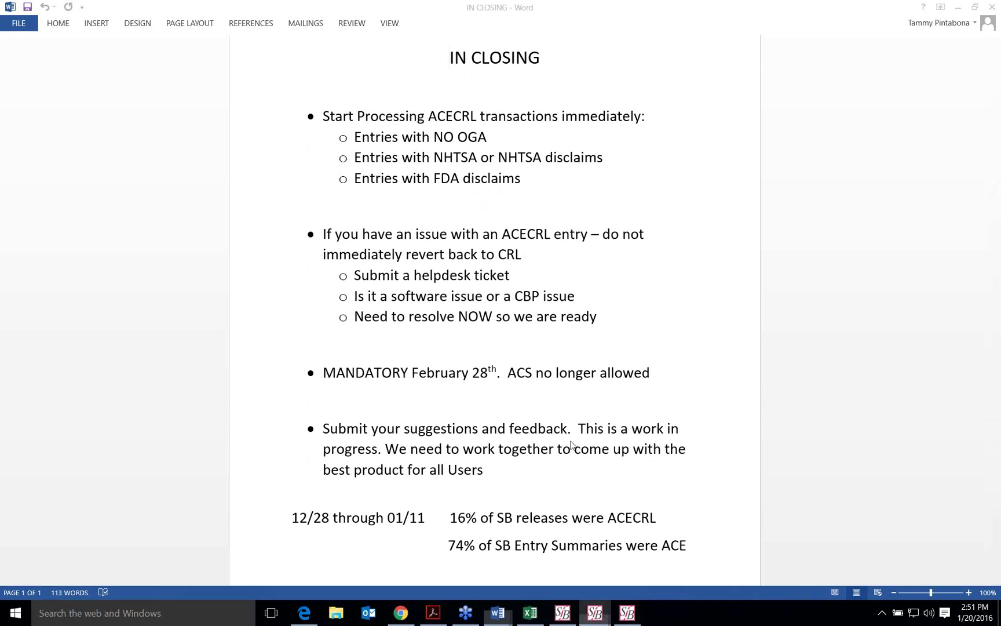
- Switch back to the SmartBorder ACECRL transaction and display the PGA products of the seed potatoes line item
left_click(595, 612)
left_click(646, 558)
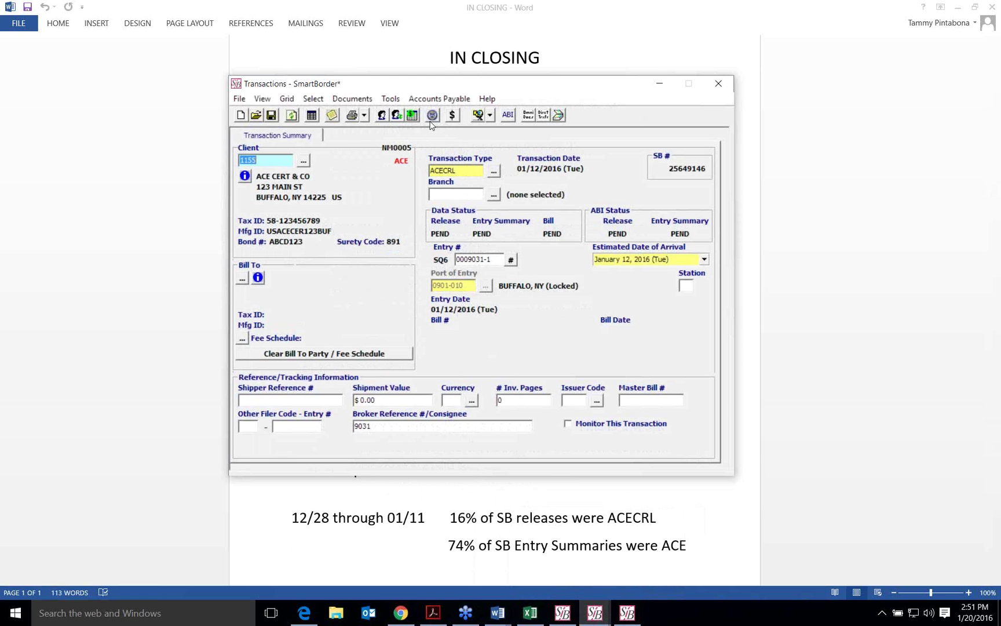
double_click(485, 335)
scroll(495, 331, "down", 10)
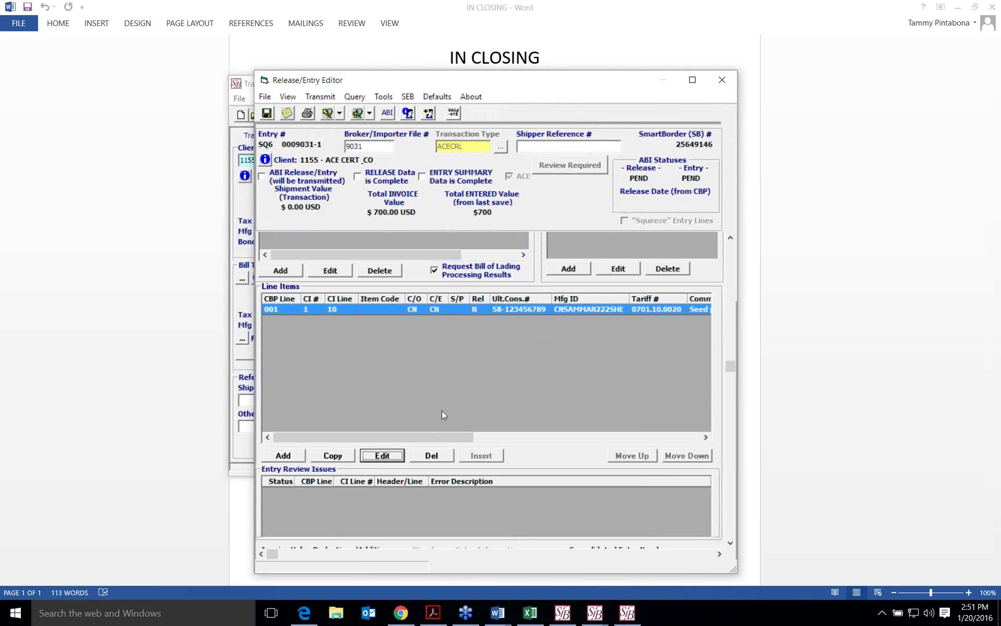
key("Return")
scroll(591, 456, "down", 3)
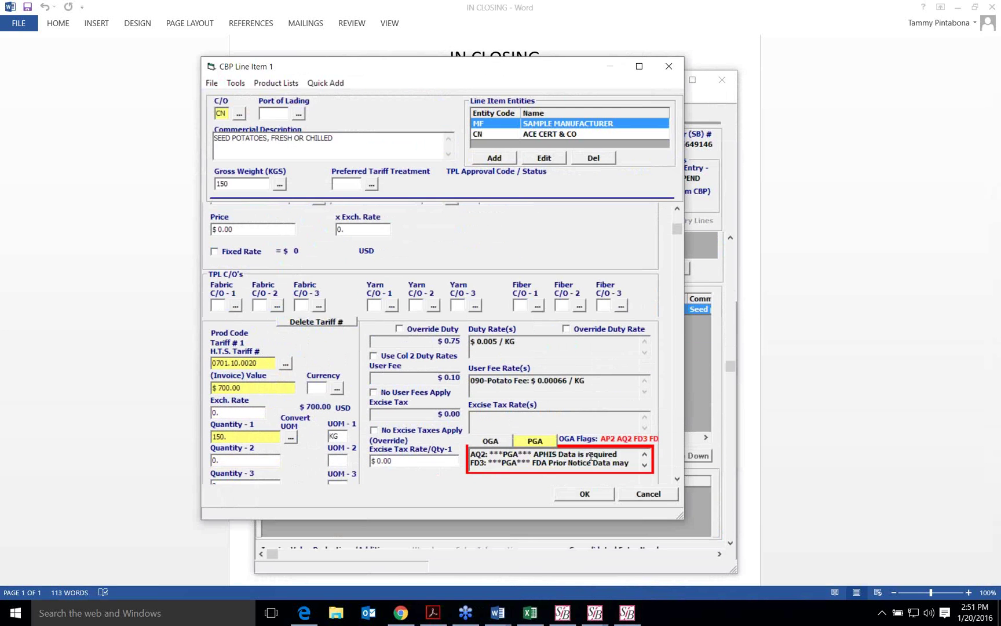
left_click(536, 441)
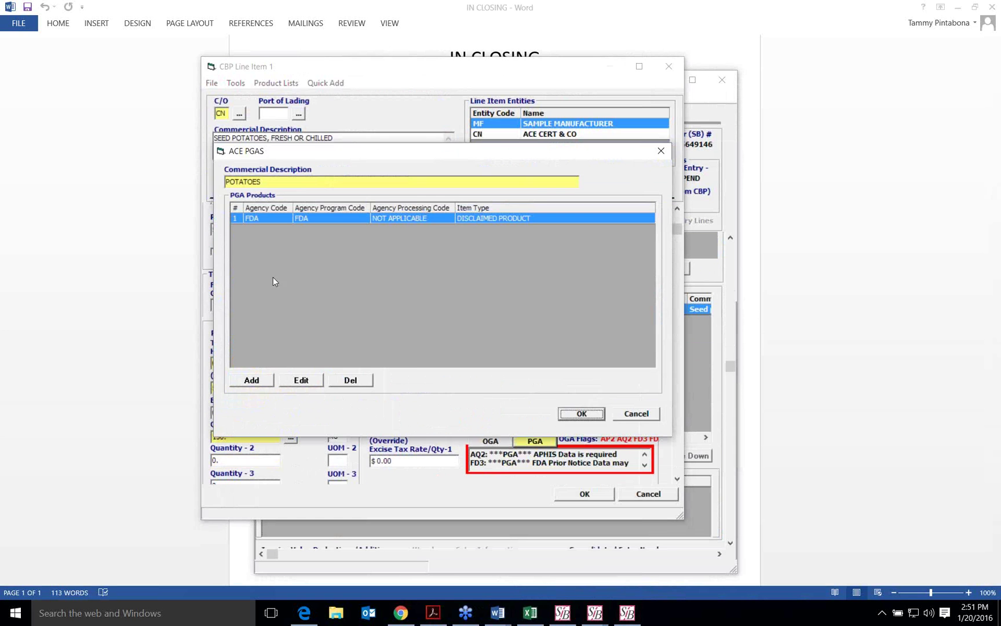
- Start another PGA product for the potatoes with FDA as the agency
left_click(251, 382)
left_click(357, 298)
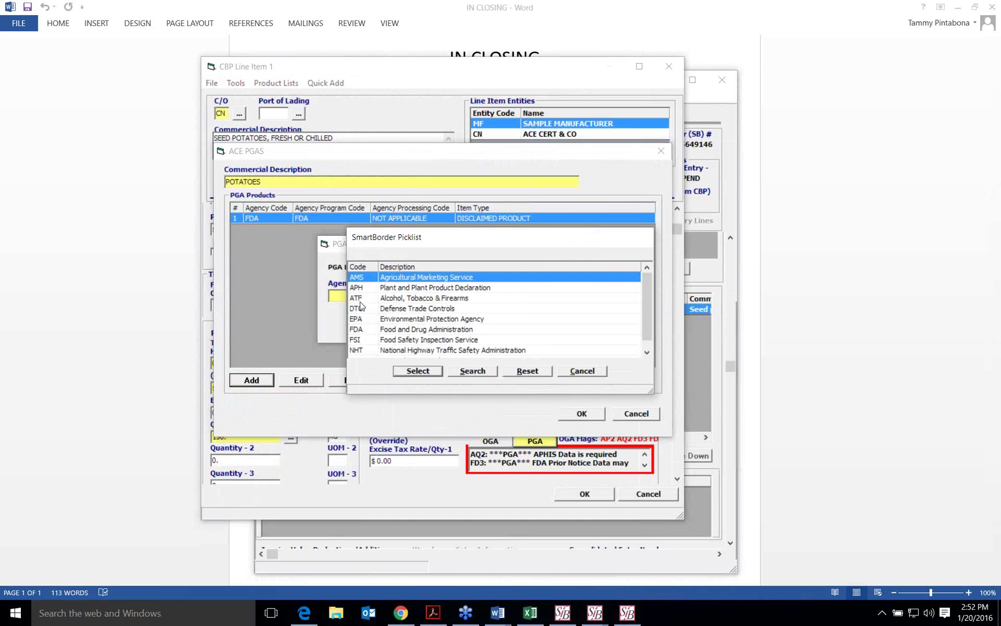
left_click(389, 331)
left_click(417, 371)
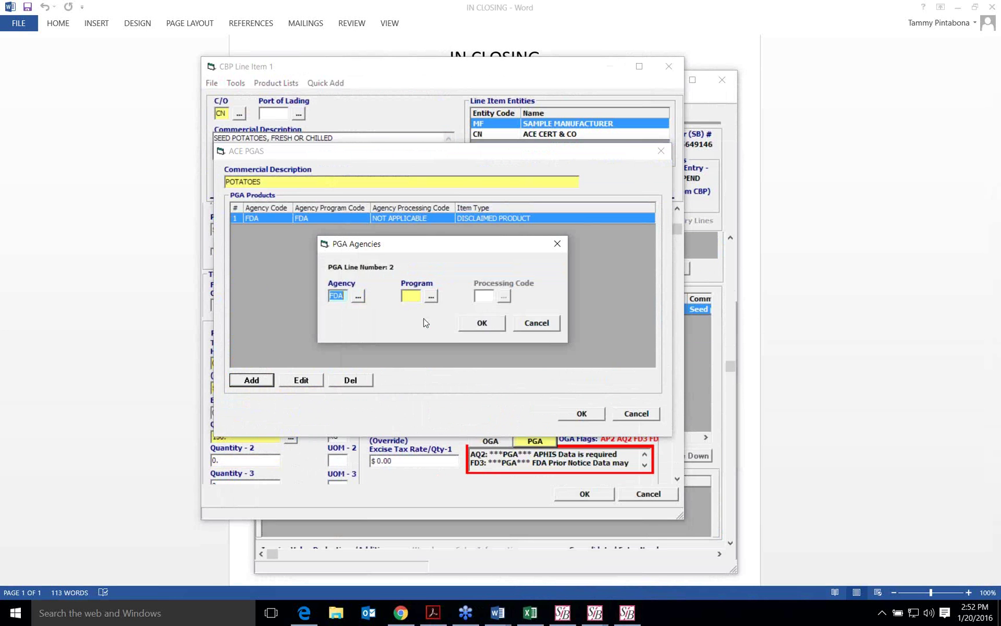
- Try the FDA DISCLAIM ONLY program for the new PGA product and review the disclaimer codes without choosing one
left_click(432, 296)
left_click(431, 322)
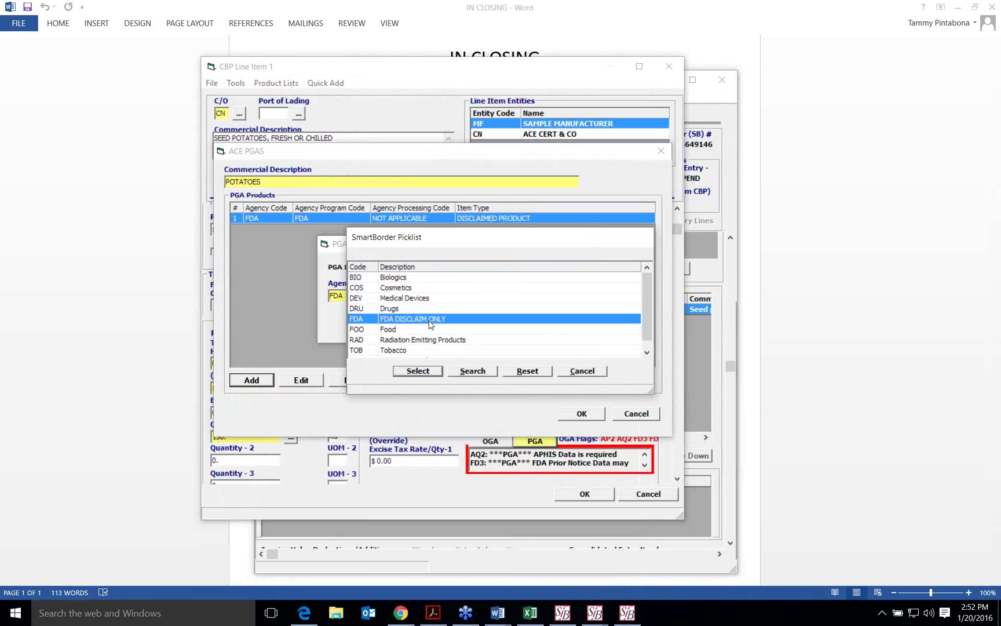
left_click(420, 373)
left_click(349, 328)
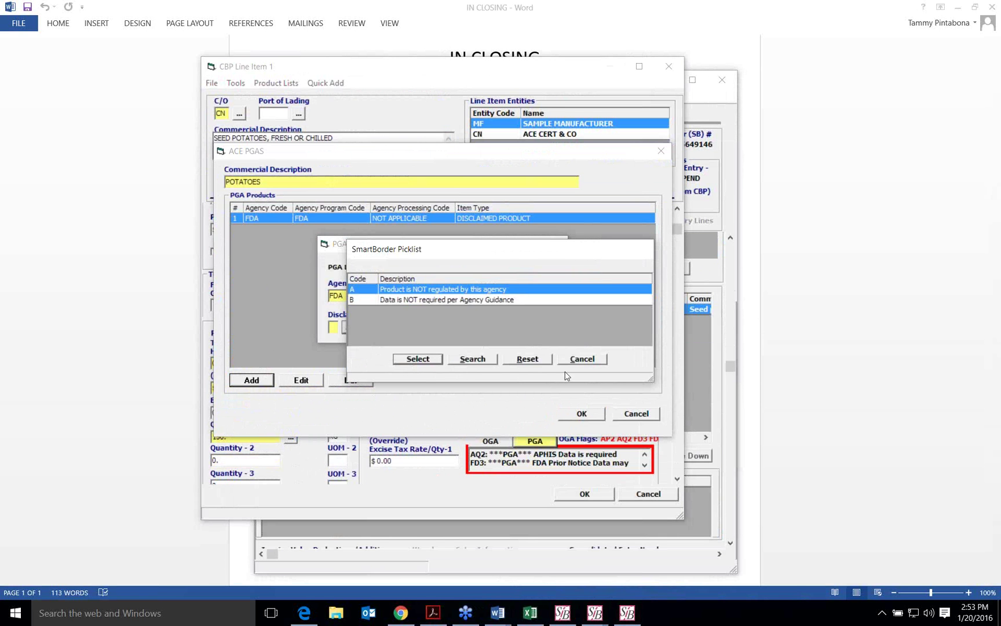
left_click(581, 360)
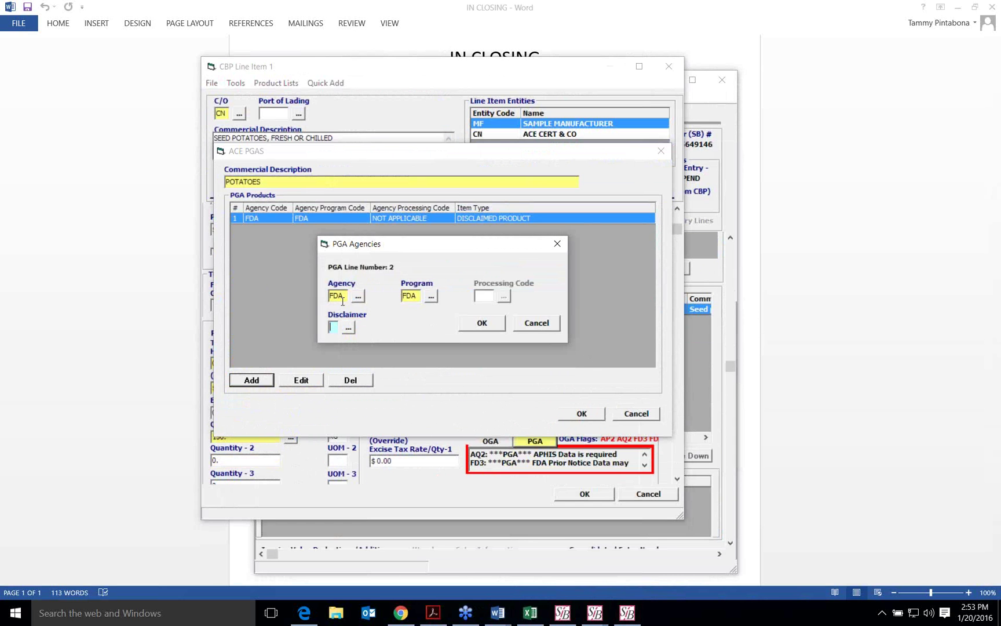
- Set the new PGA product's program to FOO and its processing code to PRO, and open its product details
left_click(431, 296)
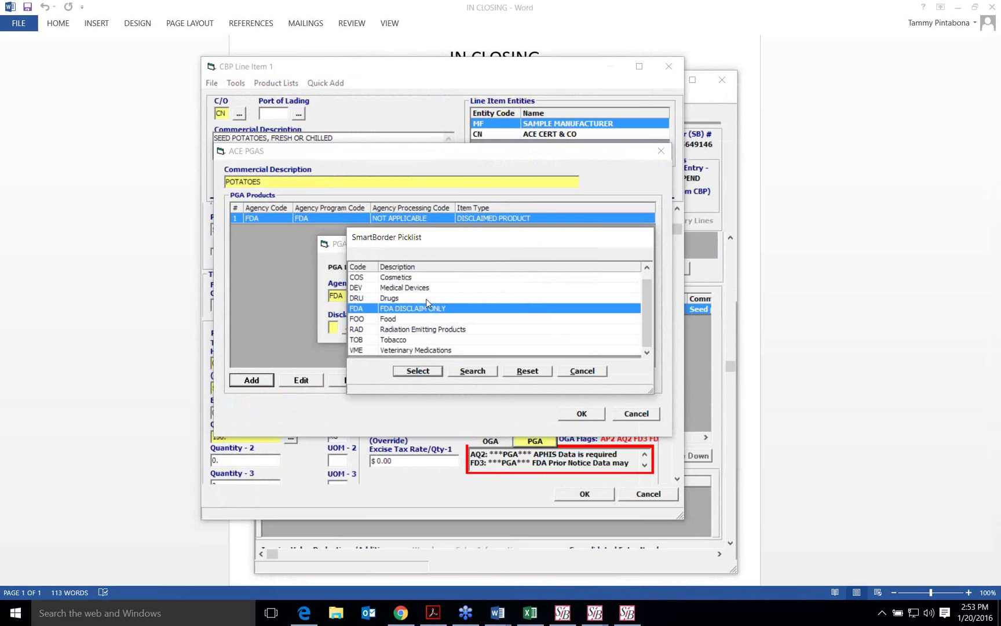
left_click(387, 320)
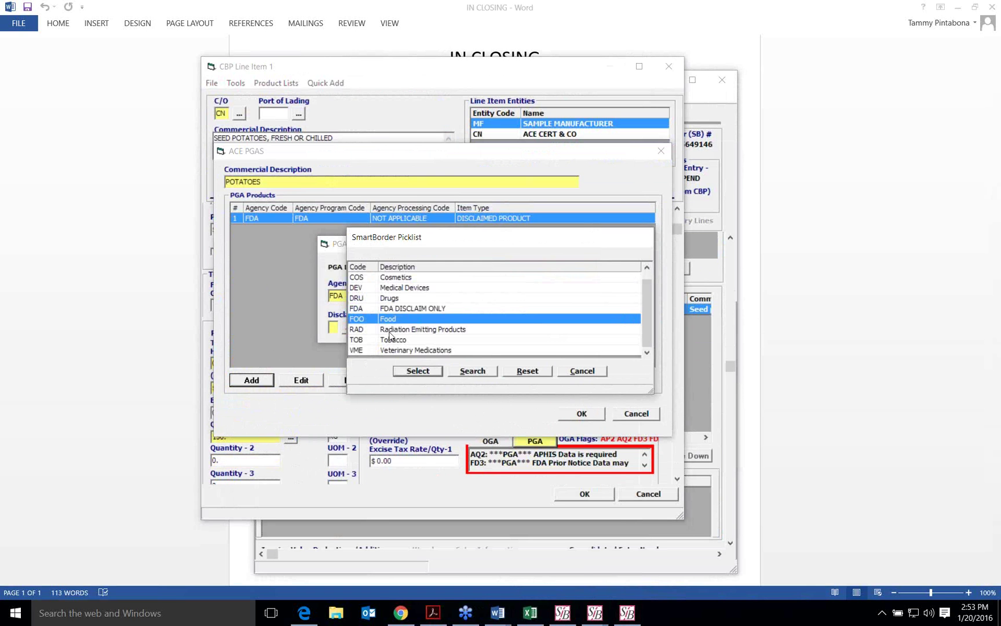
left_click(418, 372)
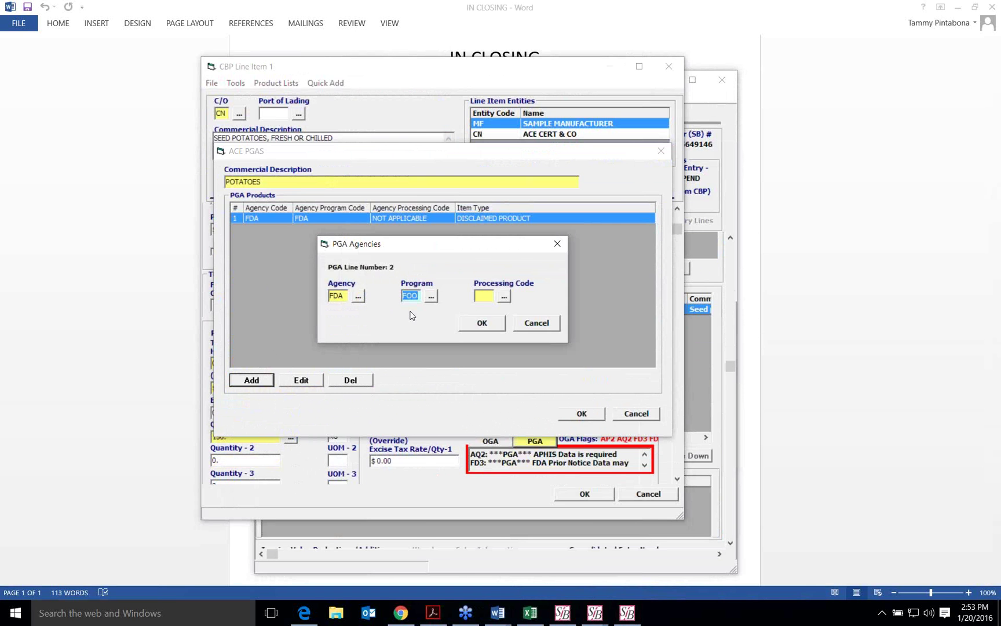
left_click(505, 297)
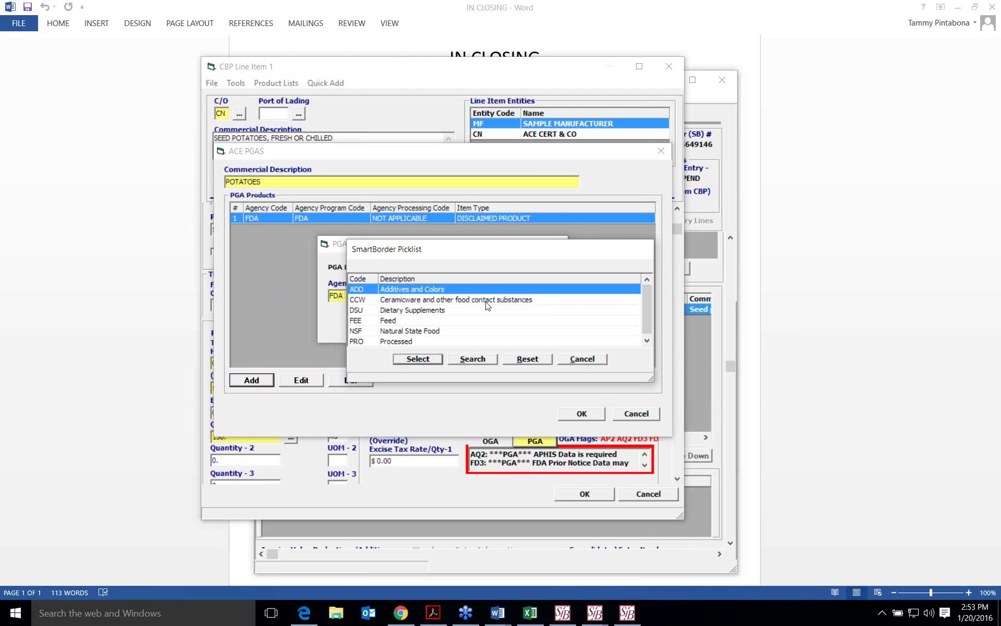
left_click(402, 344)
left_click(408, 357)
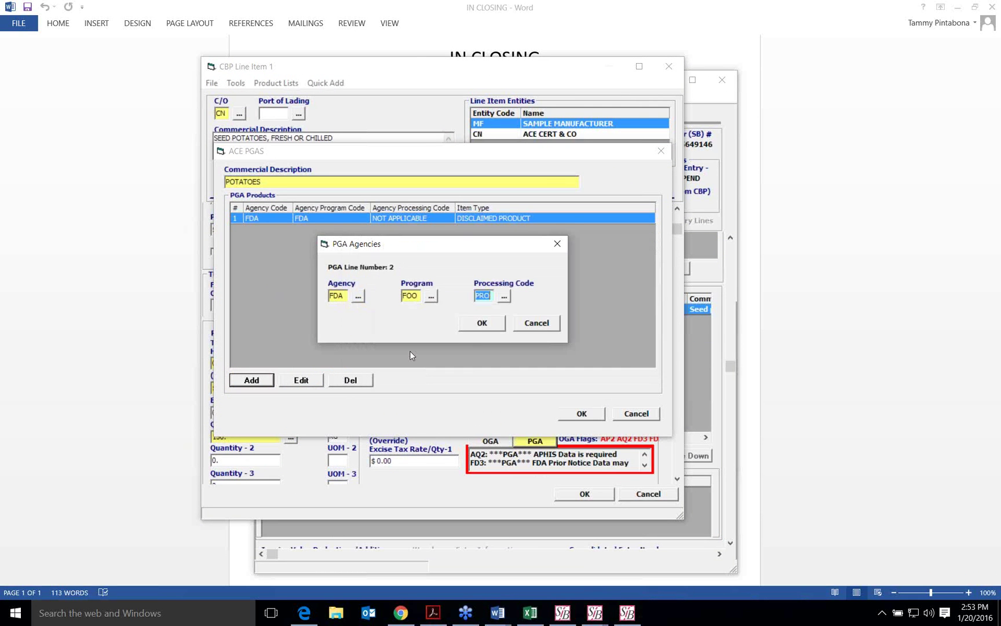
left_click(483, 325)
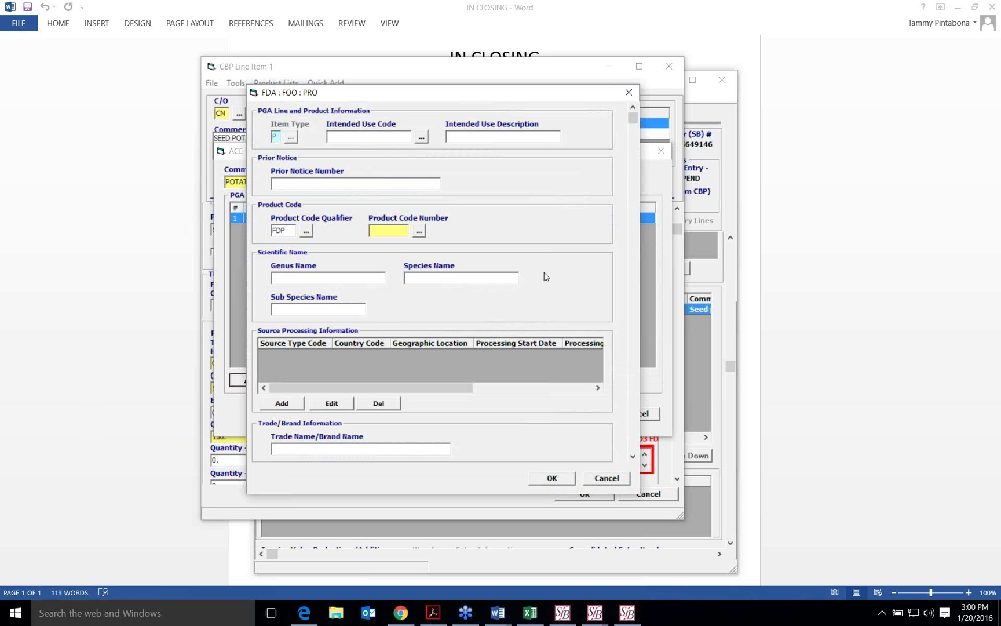
- Start a product entity with entity ID type 16 for a DUNS number, and discard it without entering a number
scroll(545, 269, "down", 5)
scroll(544, 269, "down", 3)
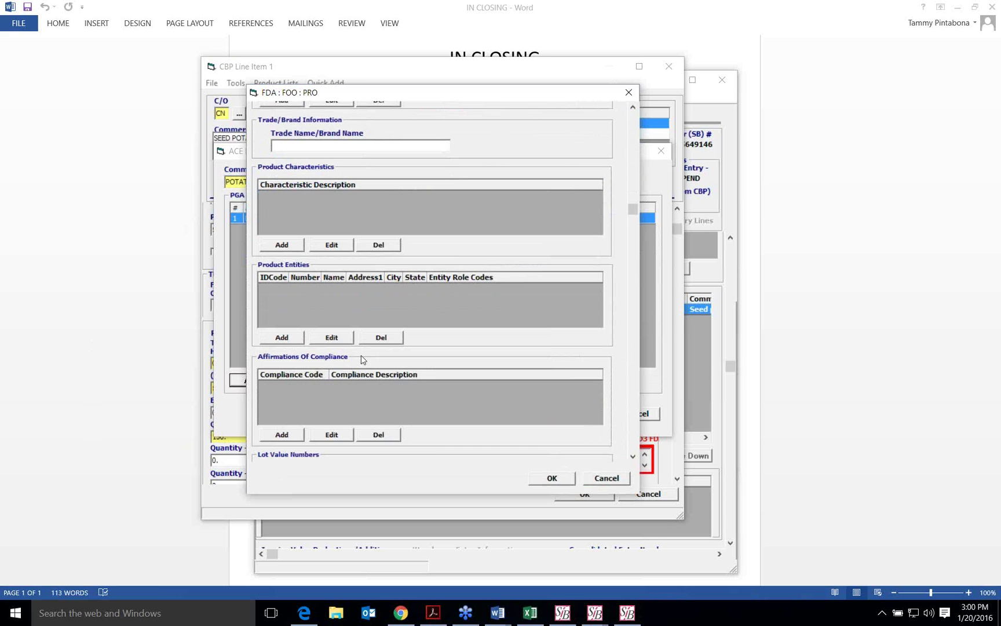
left_click(282, 338)
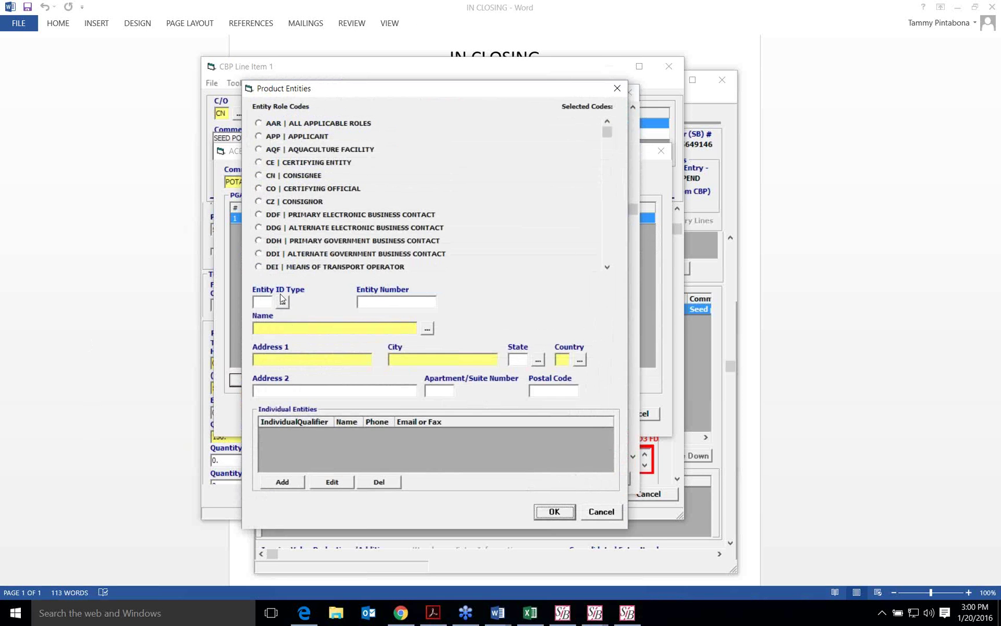
left_click(282, 301)
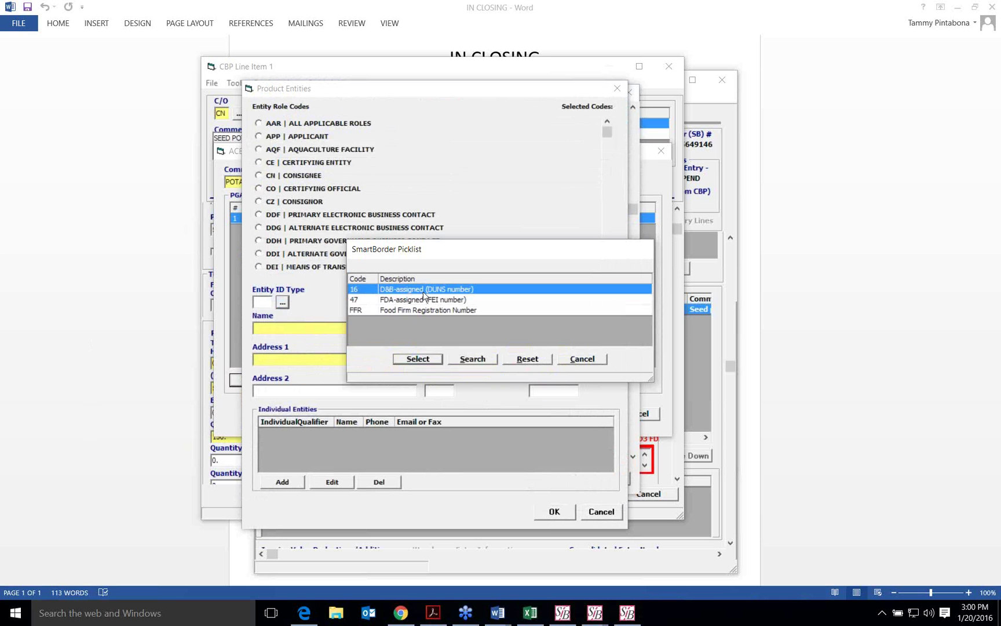
left_click(427, 359)
left_click(418, 302)
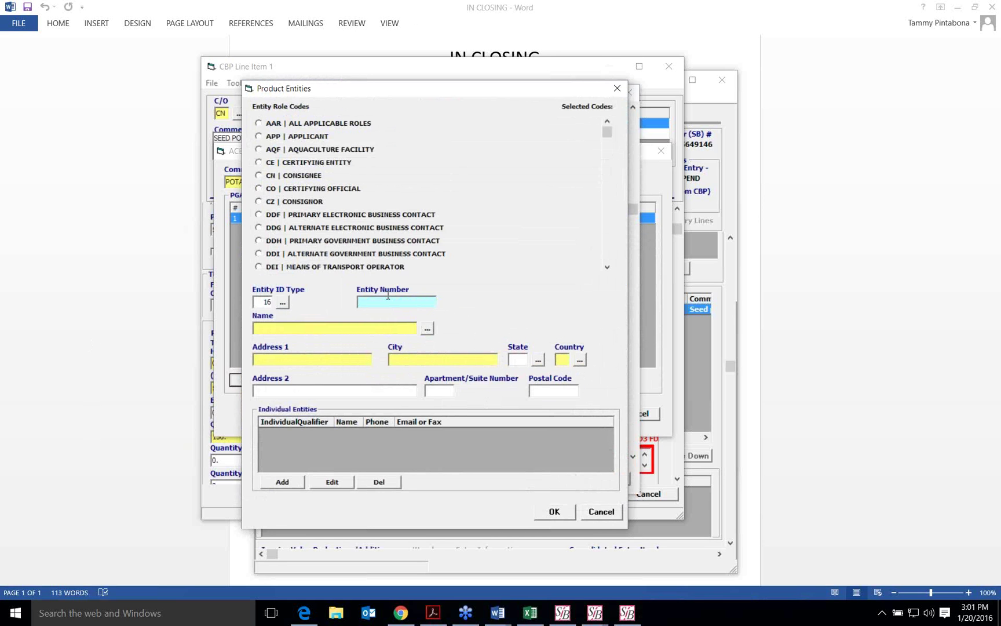
left_click(600, 511)
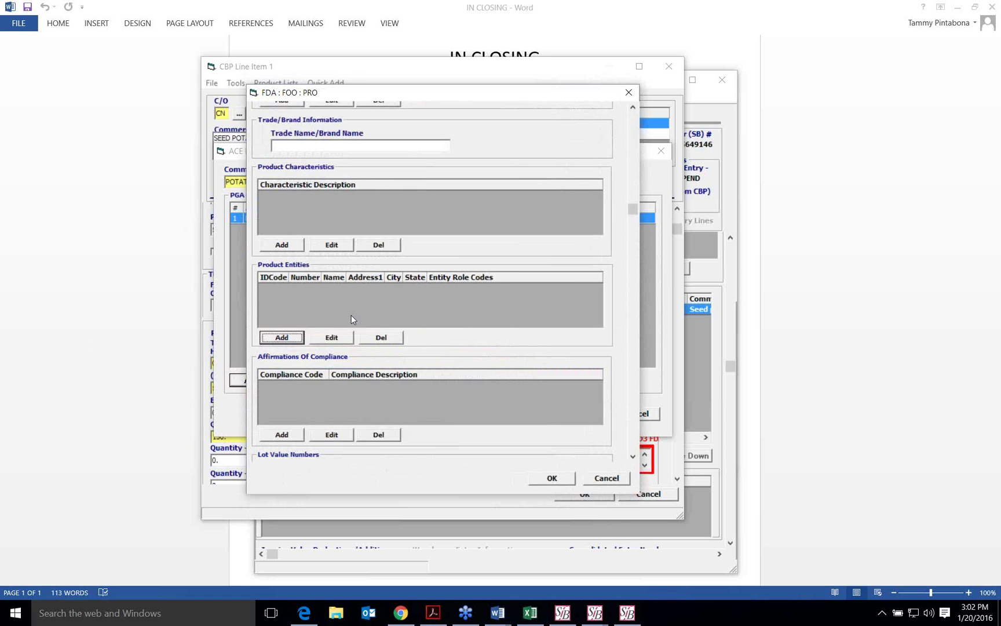
- Start an affirmation of compliance with code GFR, review the available compliance codes again, and discard the entry
scroll(423, 309, "down", 1)
scroll(423, 313, "down", 1)
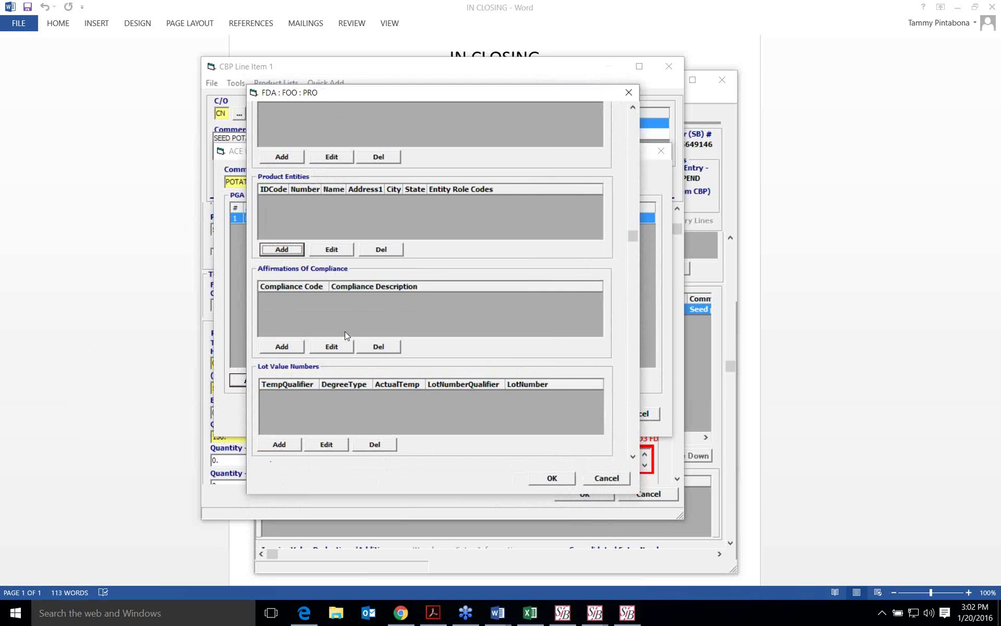
left_click(290, 348)
left_click(300, 279)
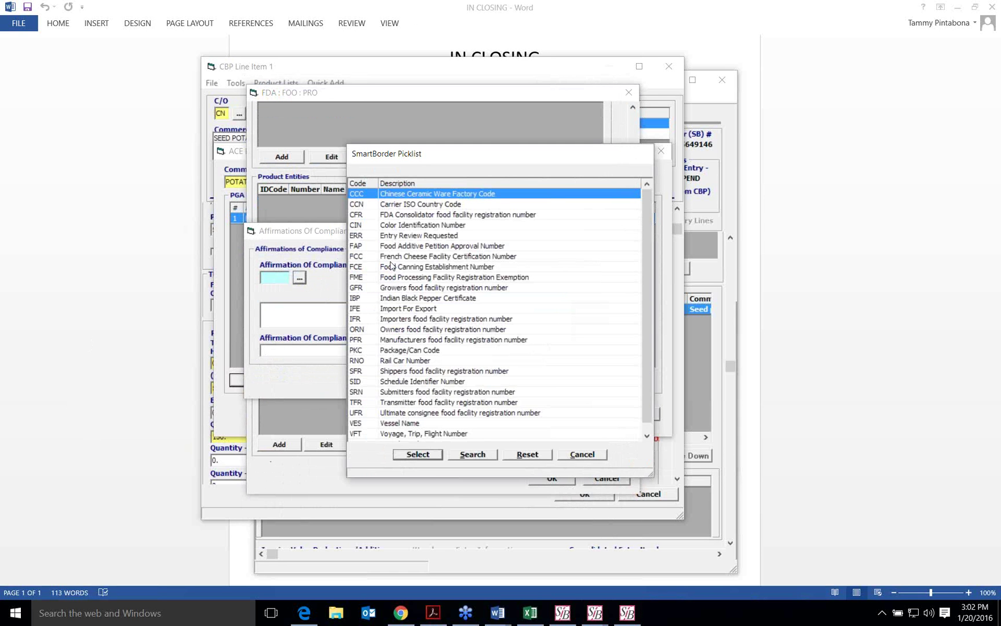
left_click(393, 289)
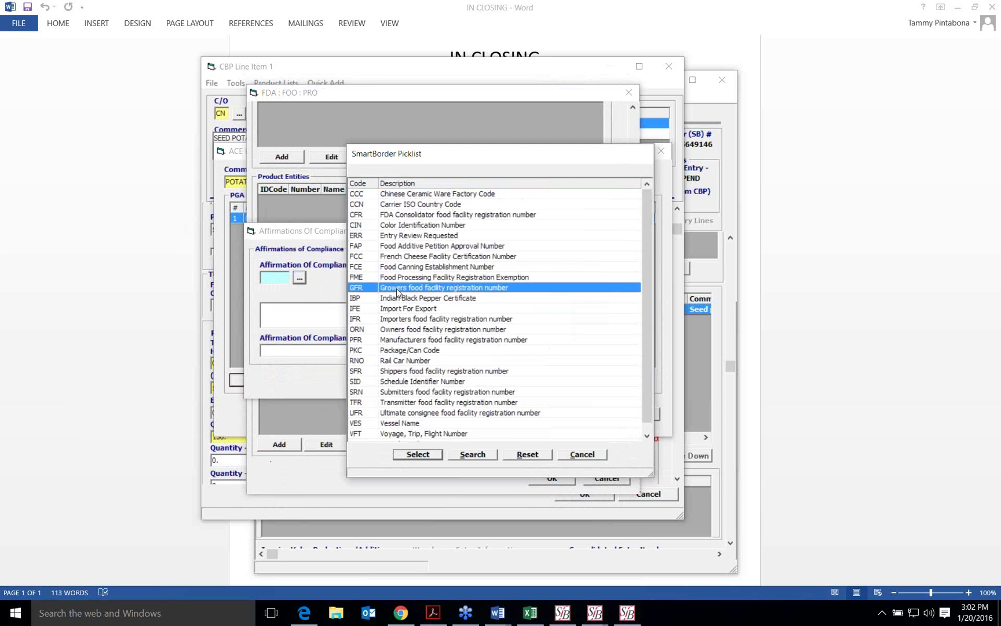
left_click(404, 456)
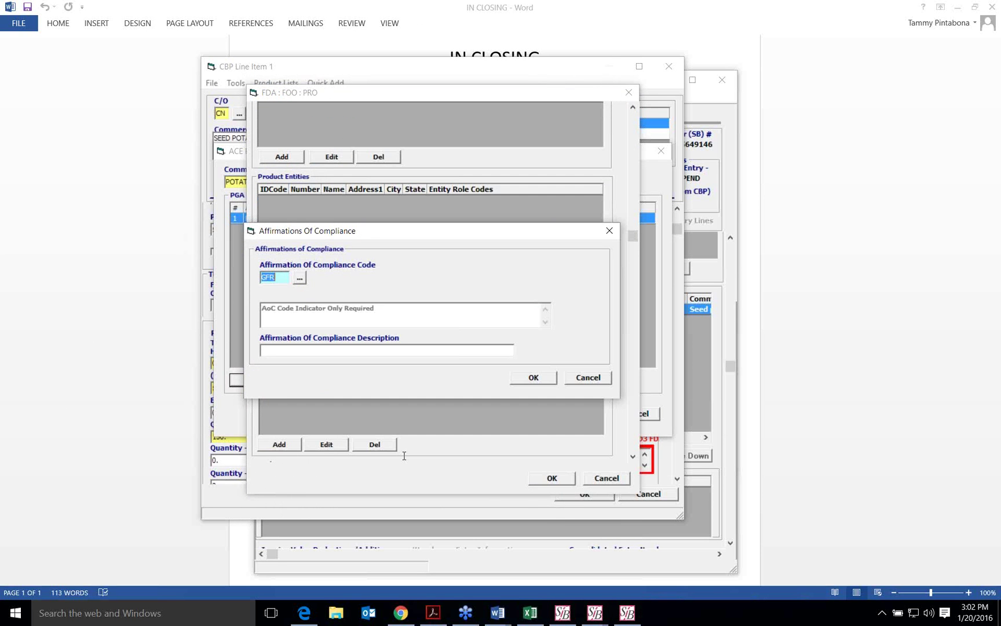
left_click(286, 349)
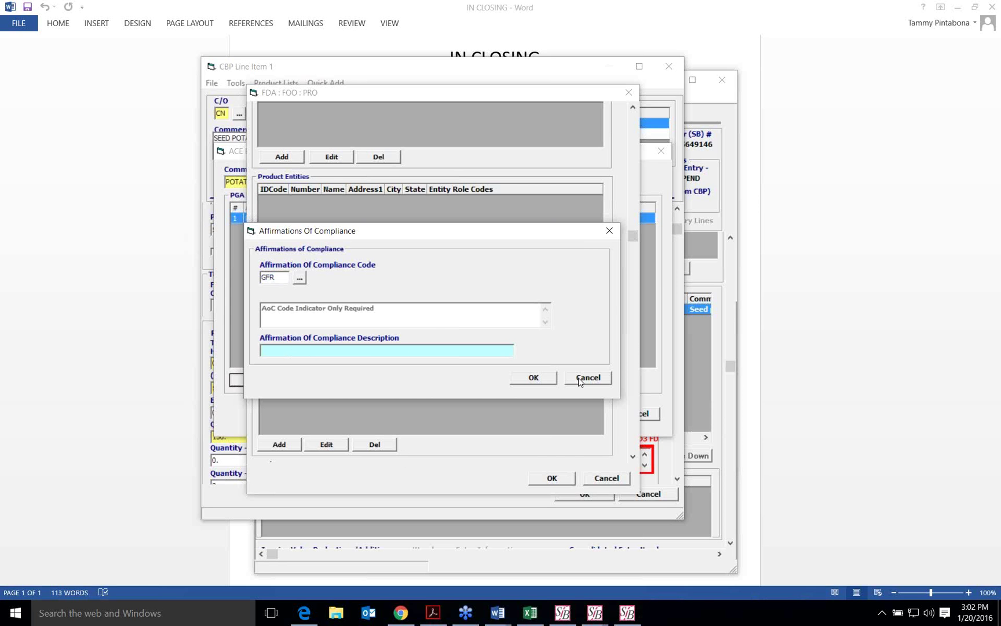
left_click(299, 279)
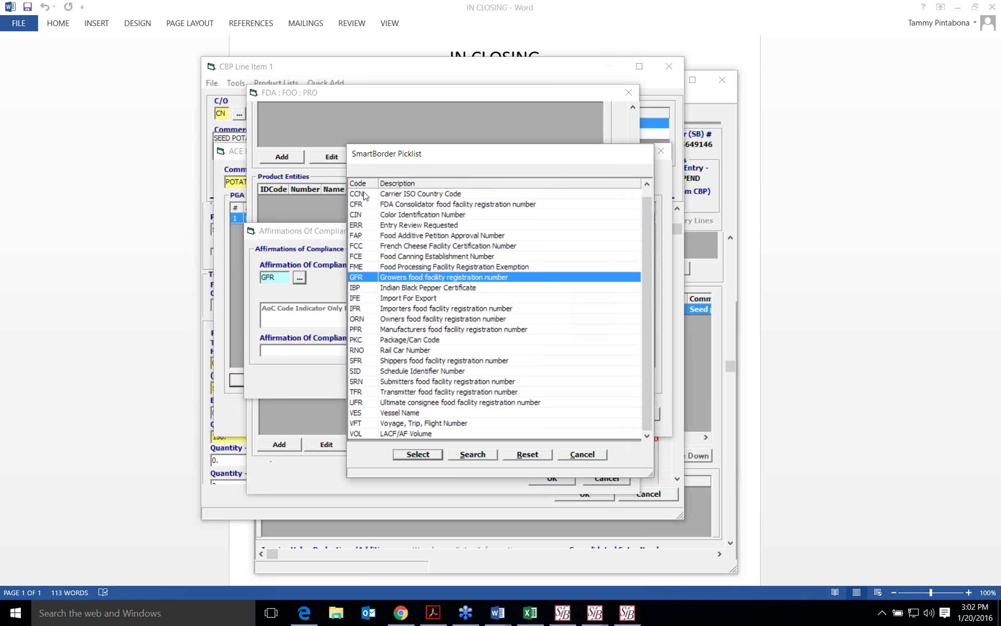
left_click(579, 455)
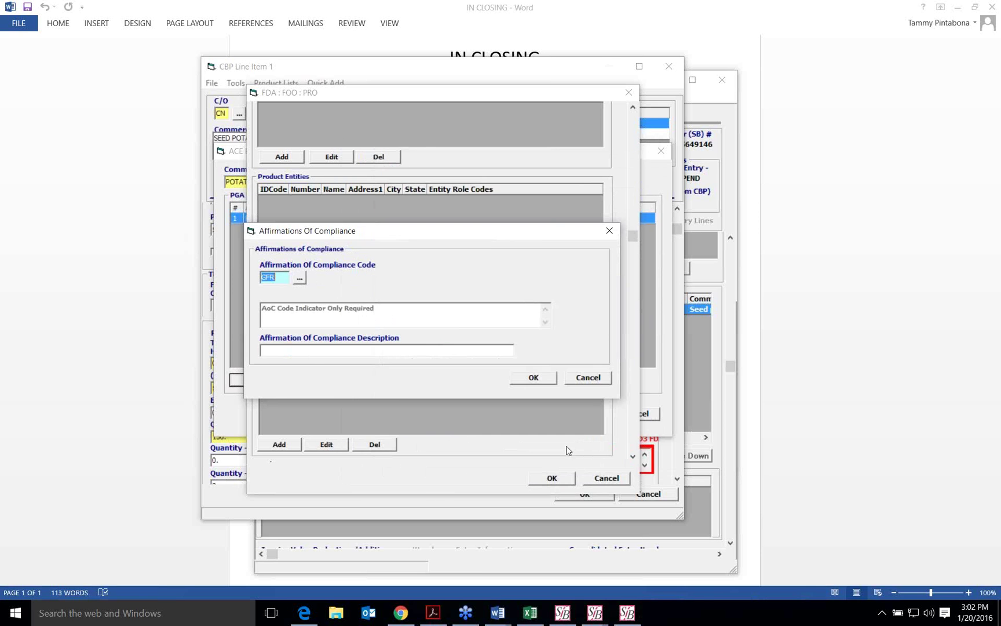
left_click(579, 375)
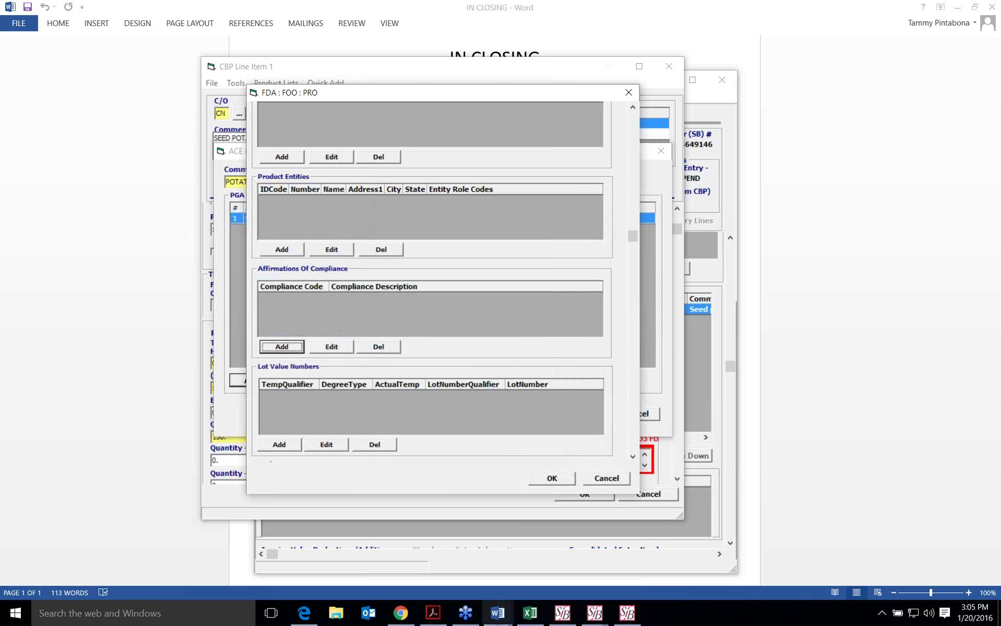
- Switch to the IN CLOSING document in Word and show its closing points through the ACECRL release and ACE summary statistics
left_click(531, 613)
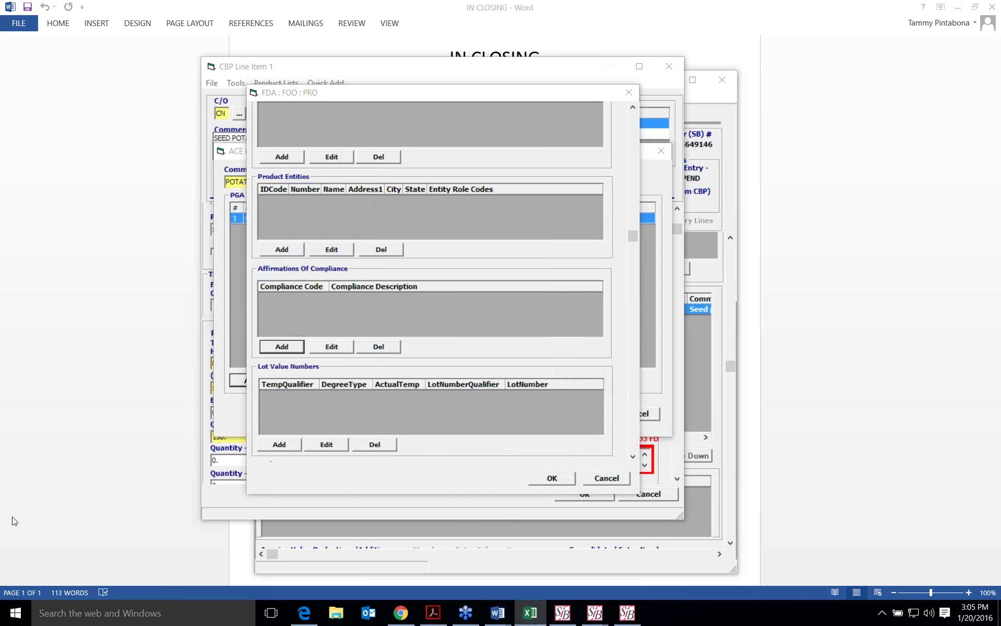
mouse_move(496, 619)
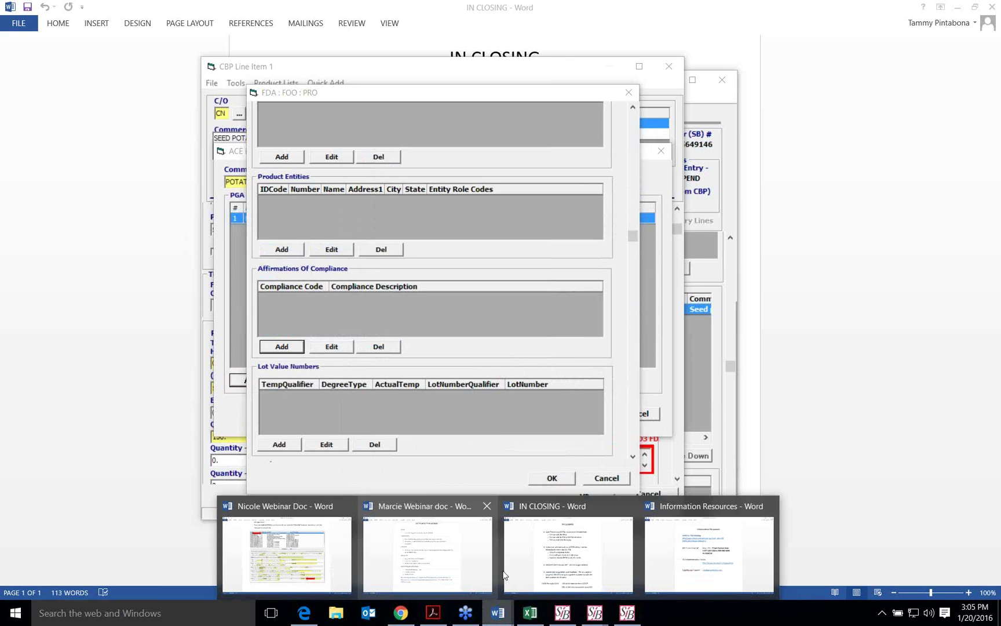
left_click(578, 555)
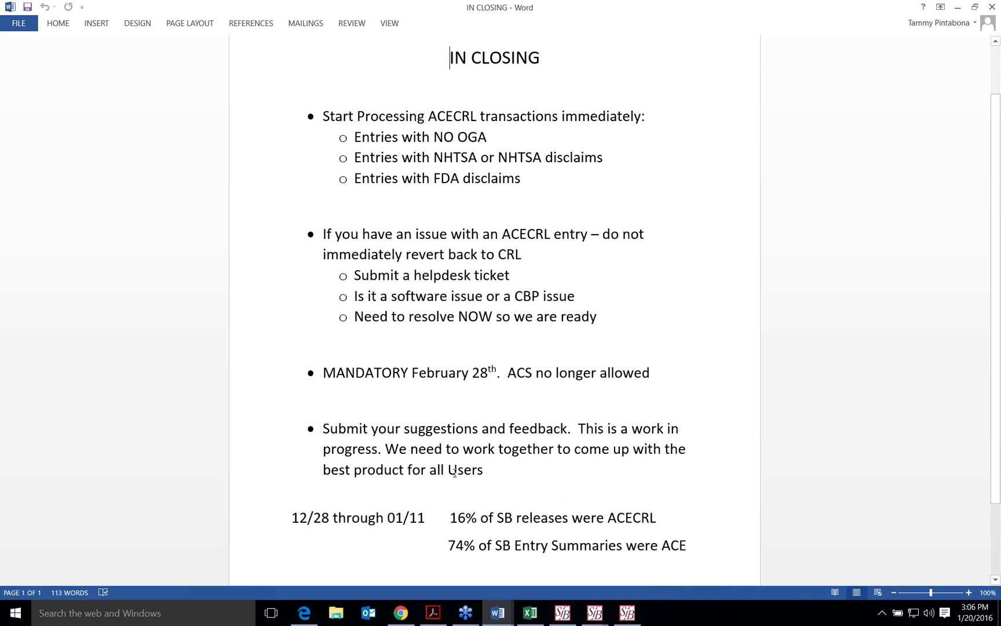
scroll(458, 478, "down", 1)
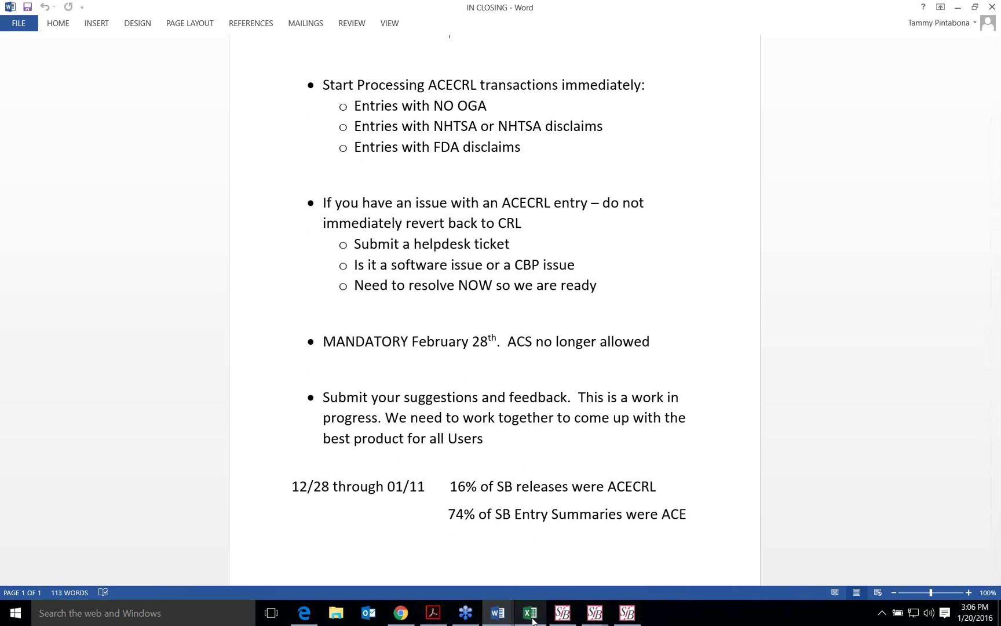
- Switch to the Information Resources document and show the list of PG record codes on its second page
mouse_move(503, 619)
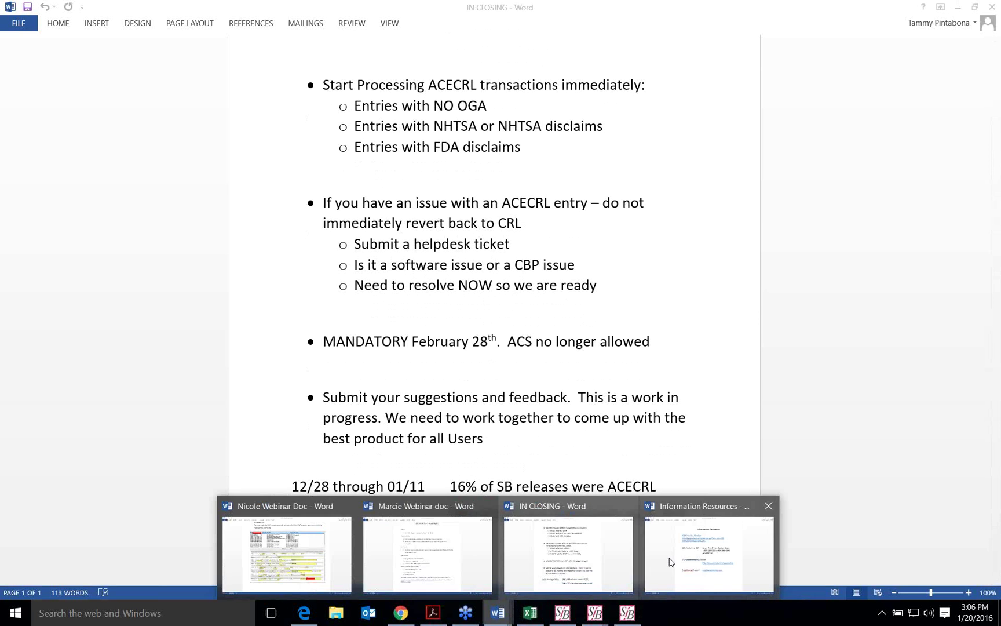
left_click(679, 562)
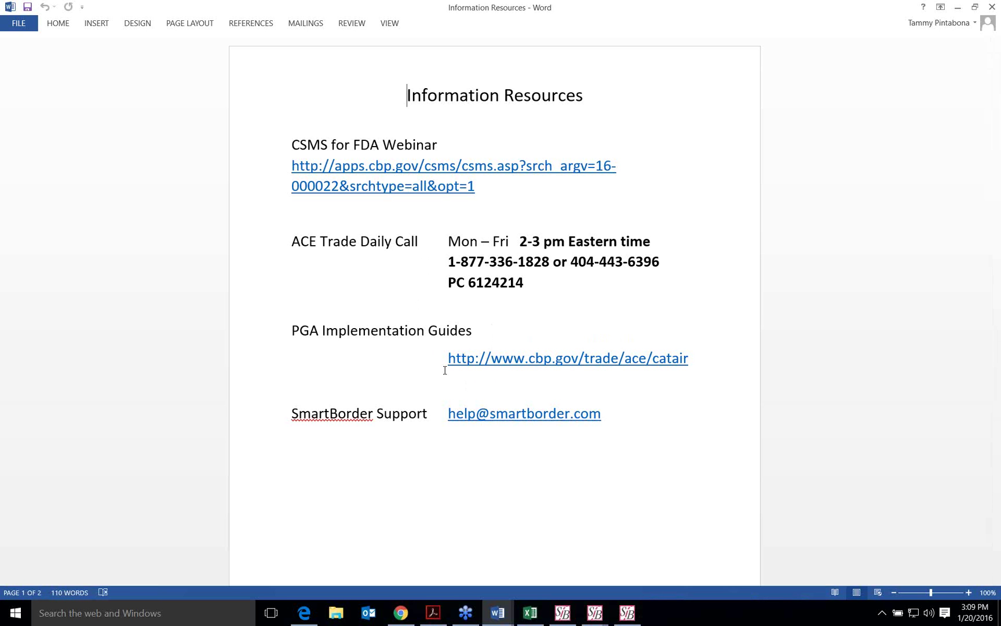
scroll(540, 306, "down", 8)
scroll(543, 243, "down", 12)
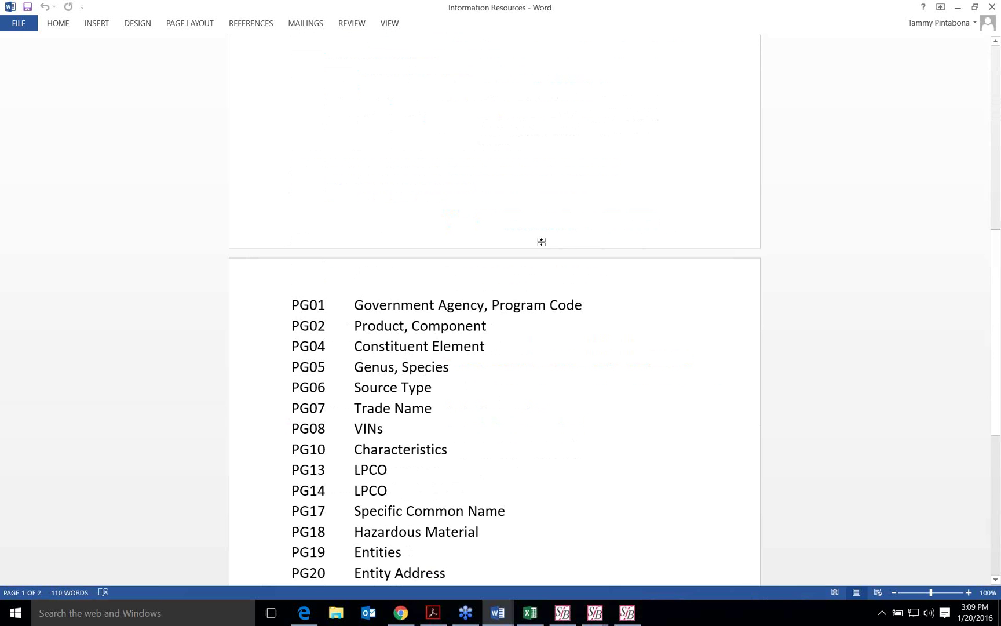